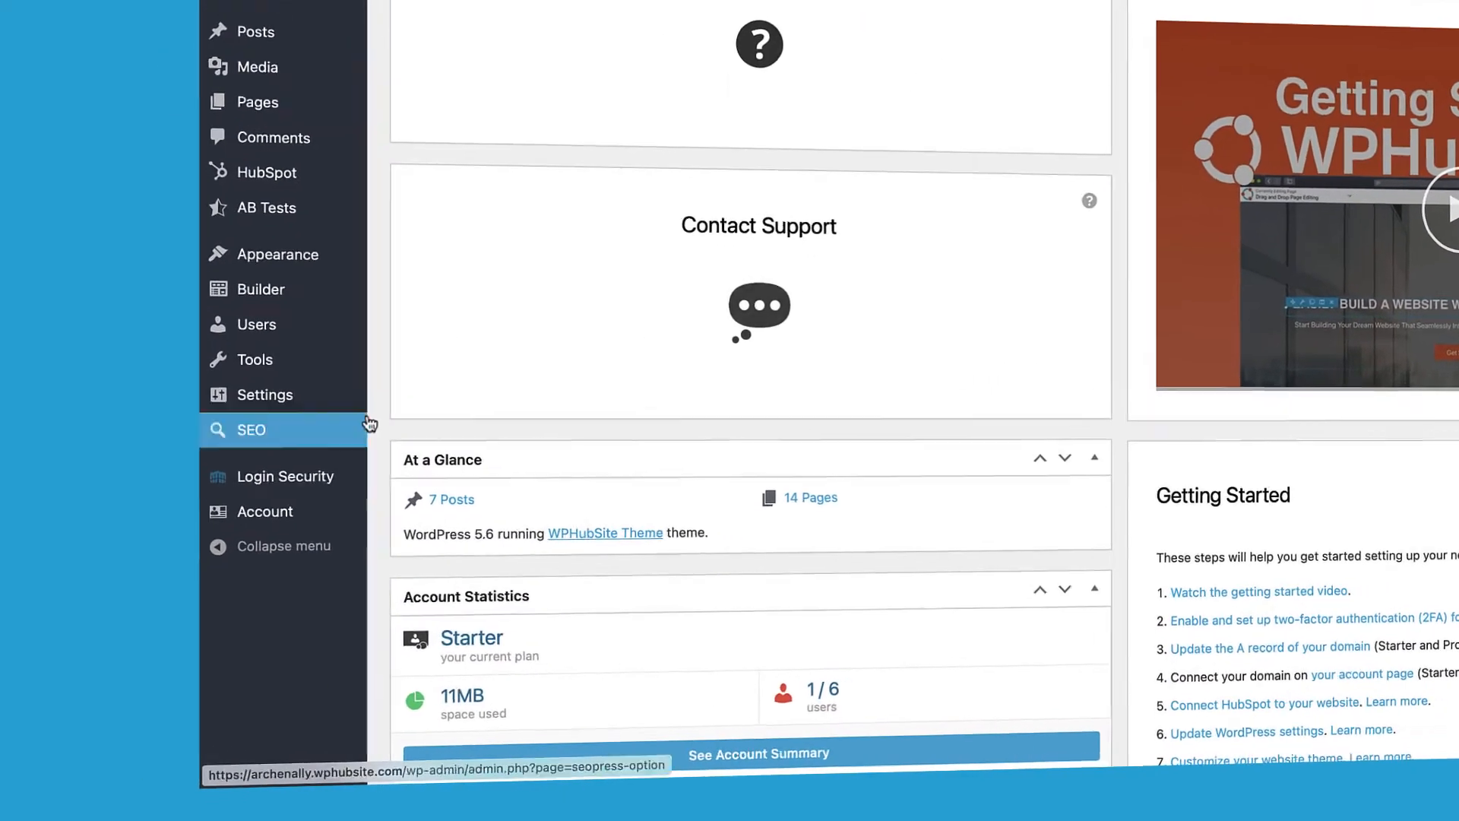
Step: Go to SEO > Titles & Metas to reach the homepage title and meta description settings
mouse_move(221, 540)
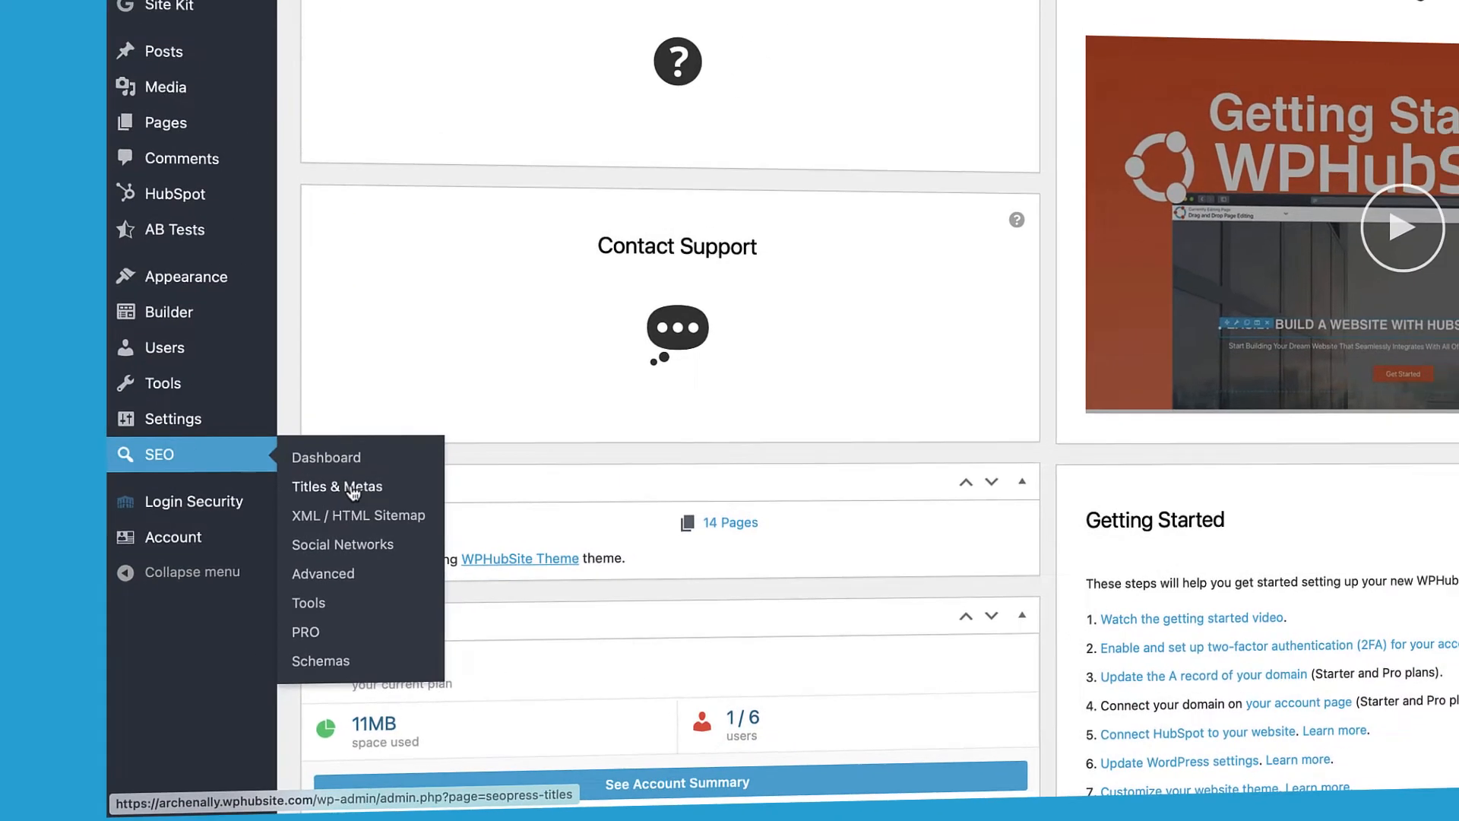
click(467, 450)
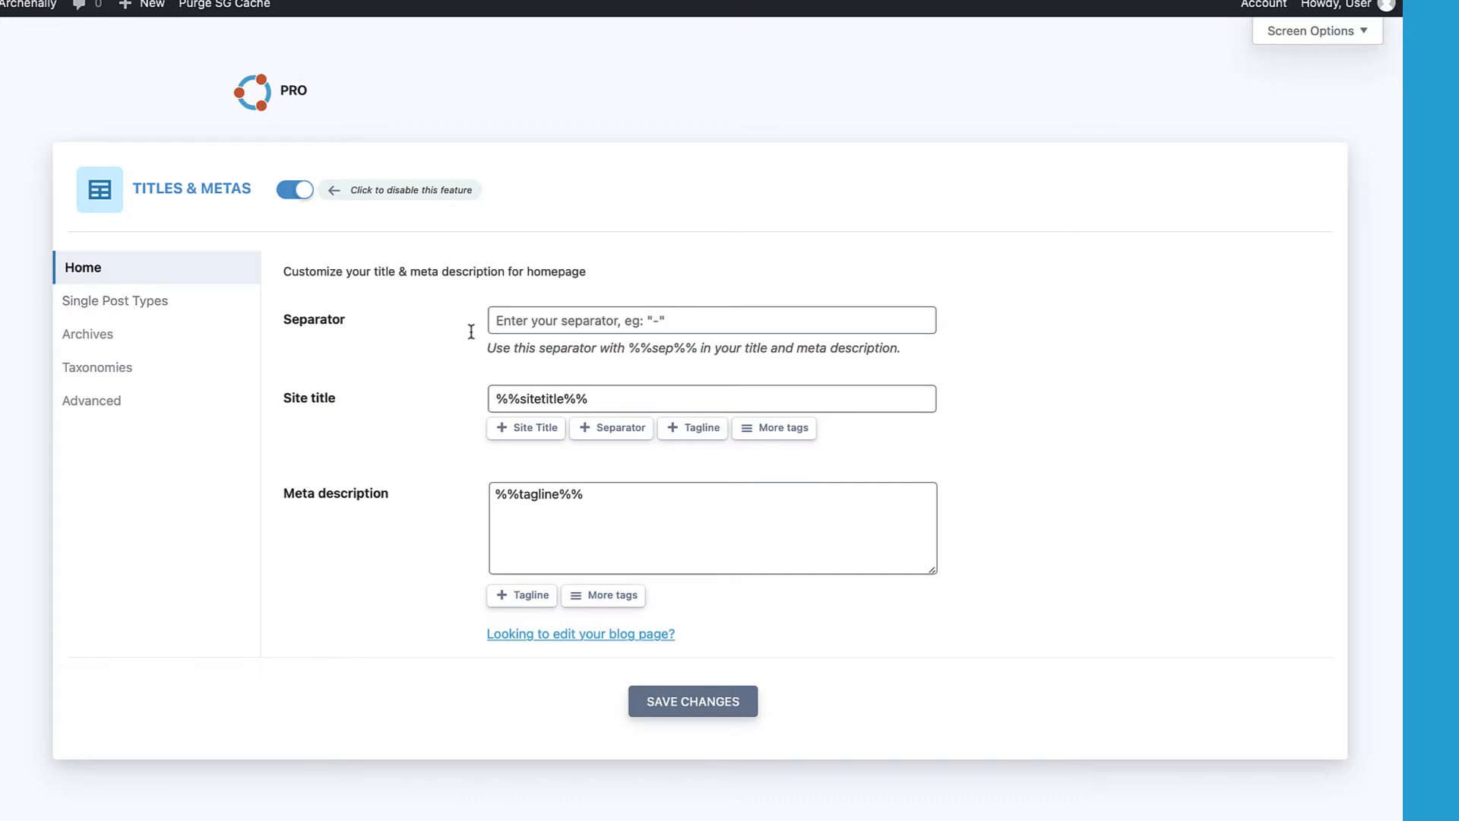
Step: Try |, ` and ~ as the homepage title separator, then settle on a hyphen (-)
click(516, 322)
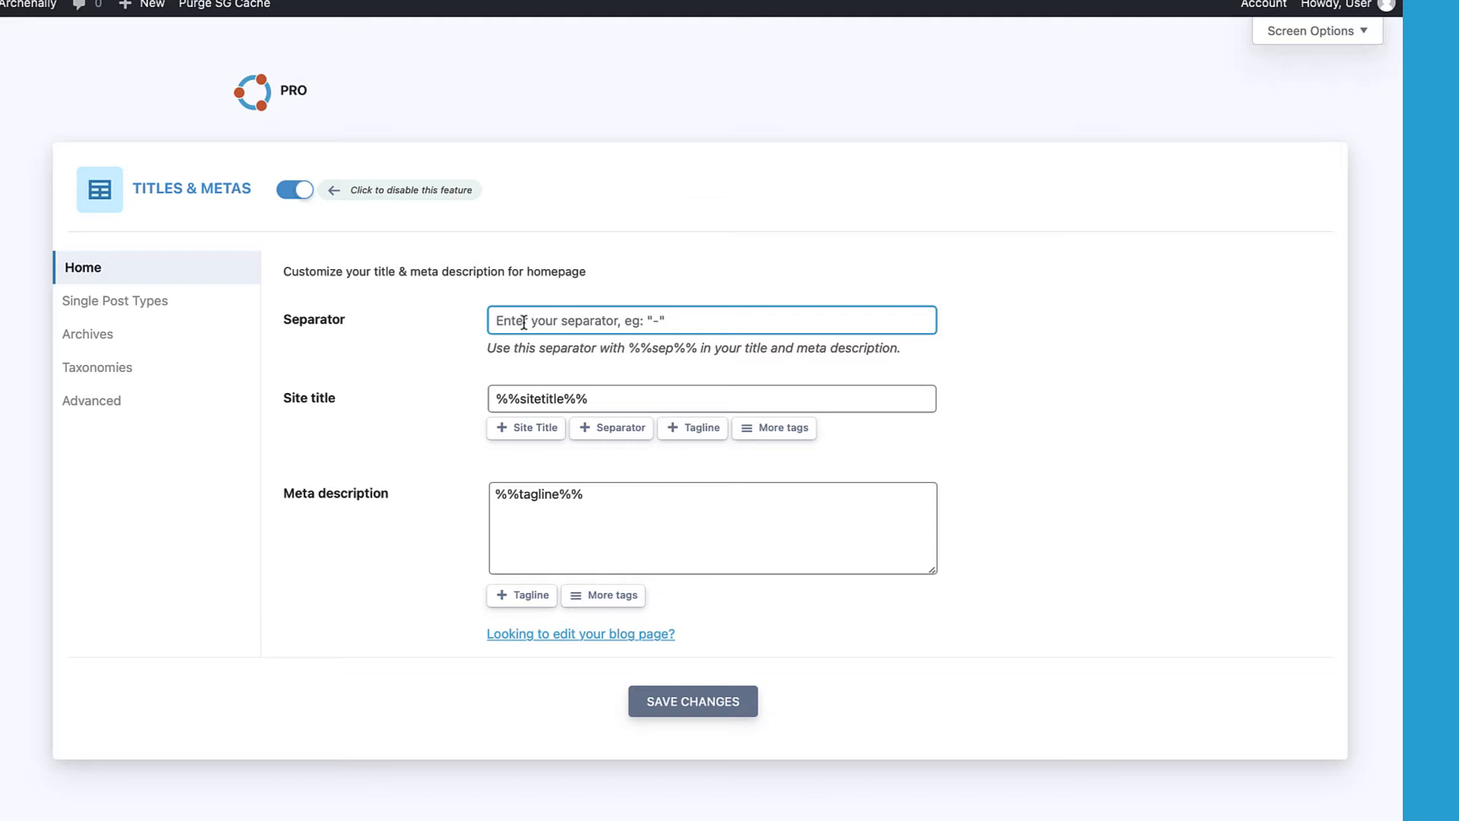
text(-)
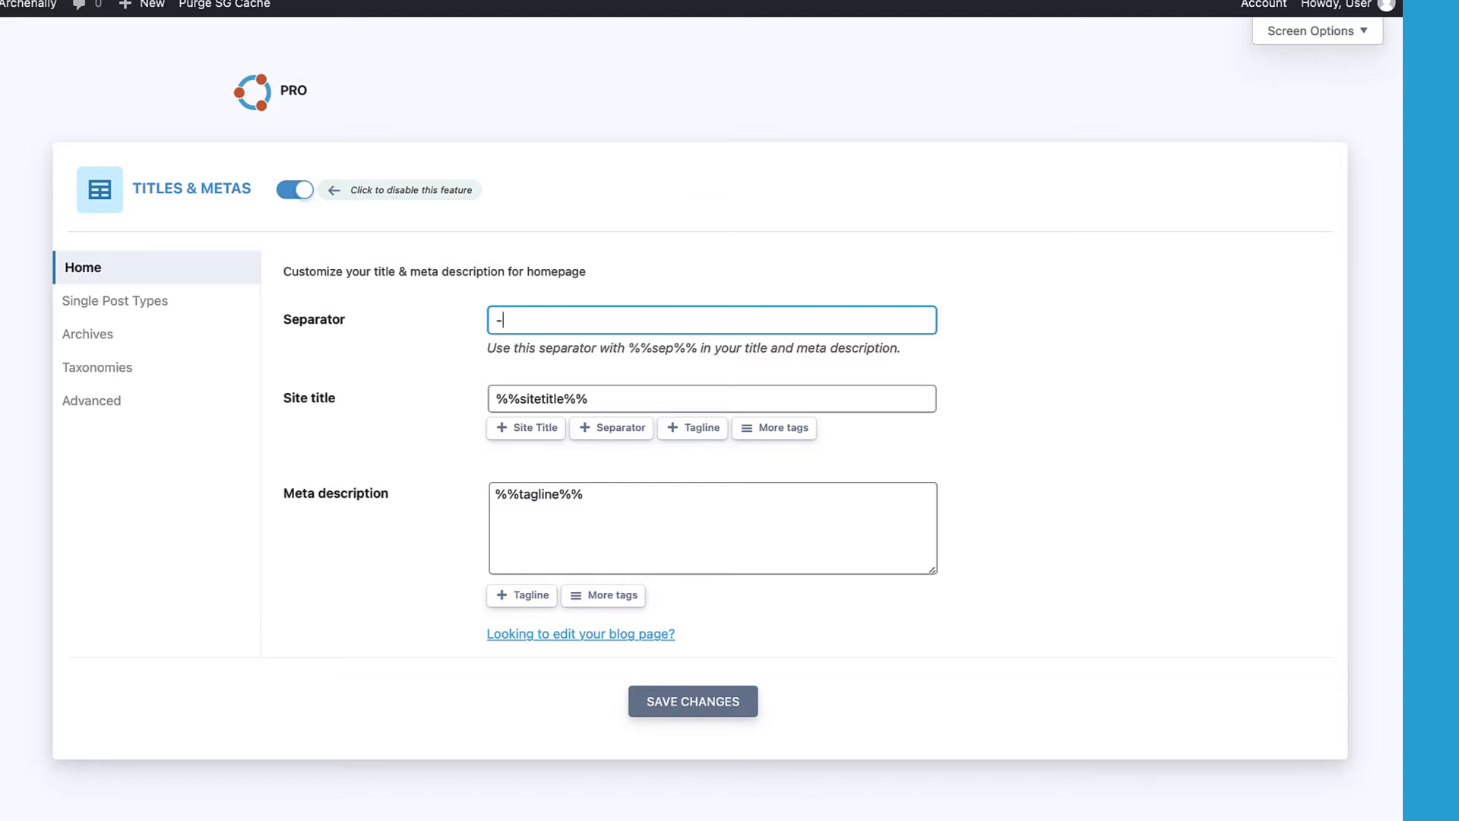
key(BackSpace)
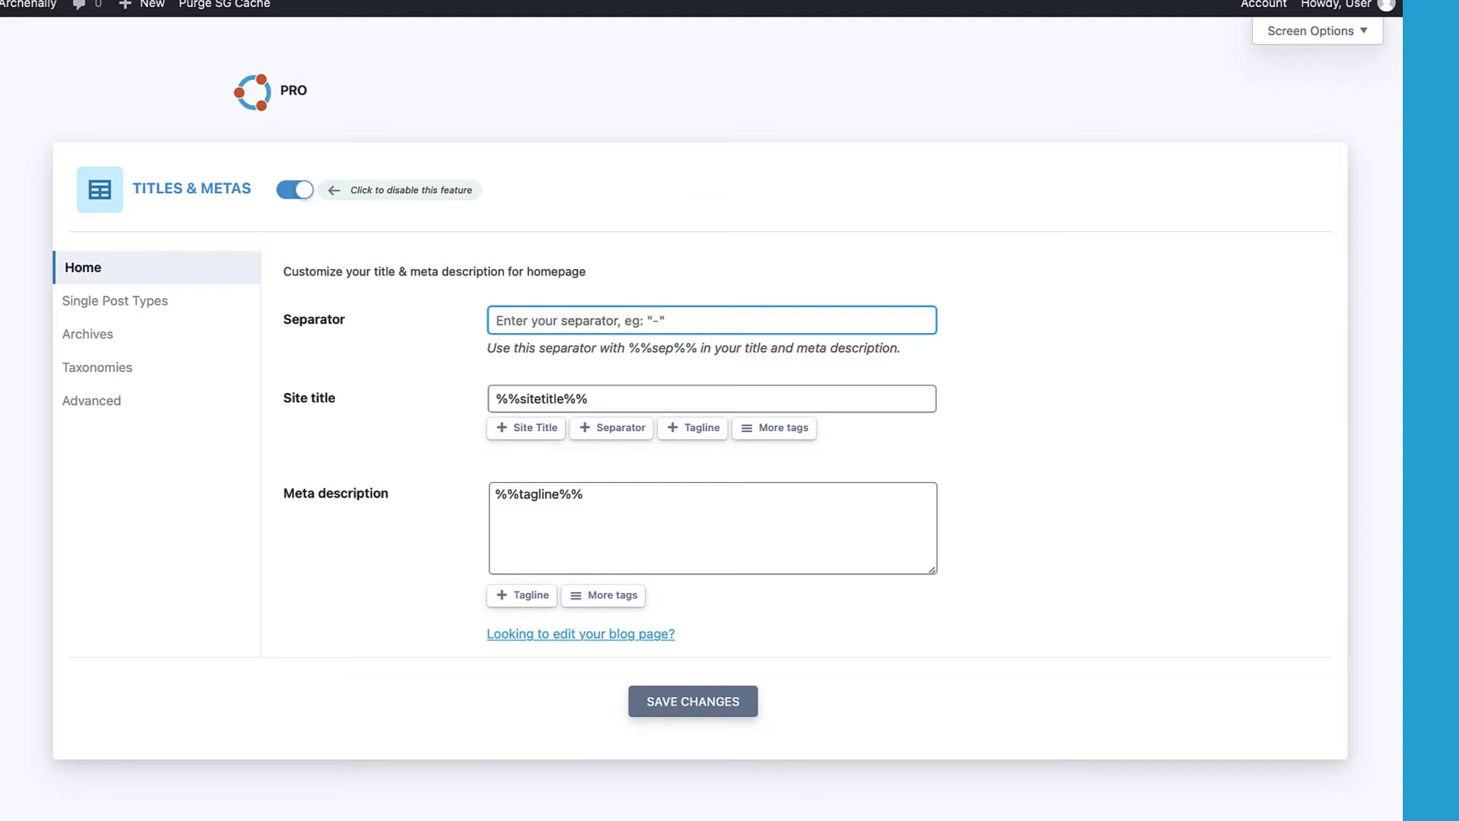
text(|)
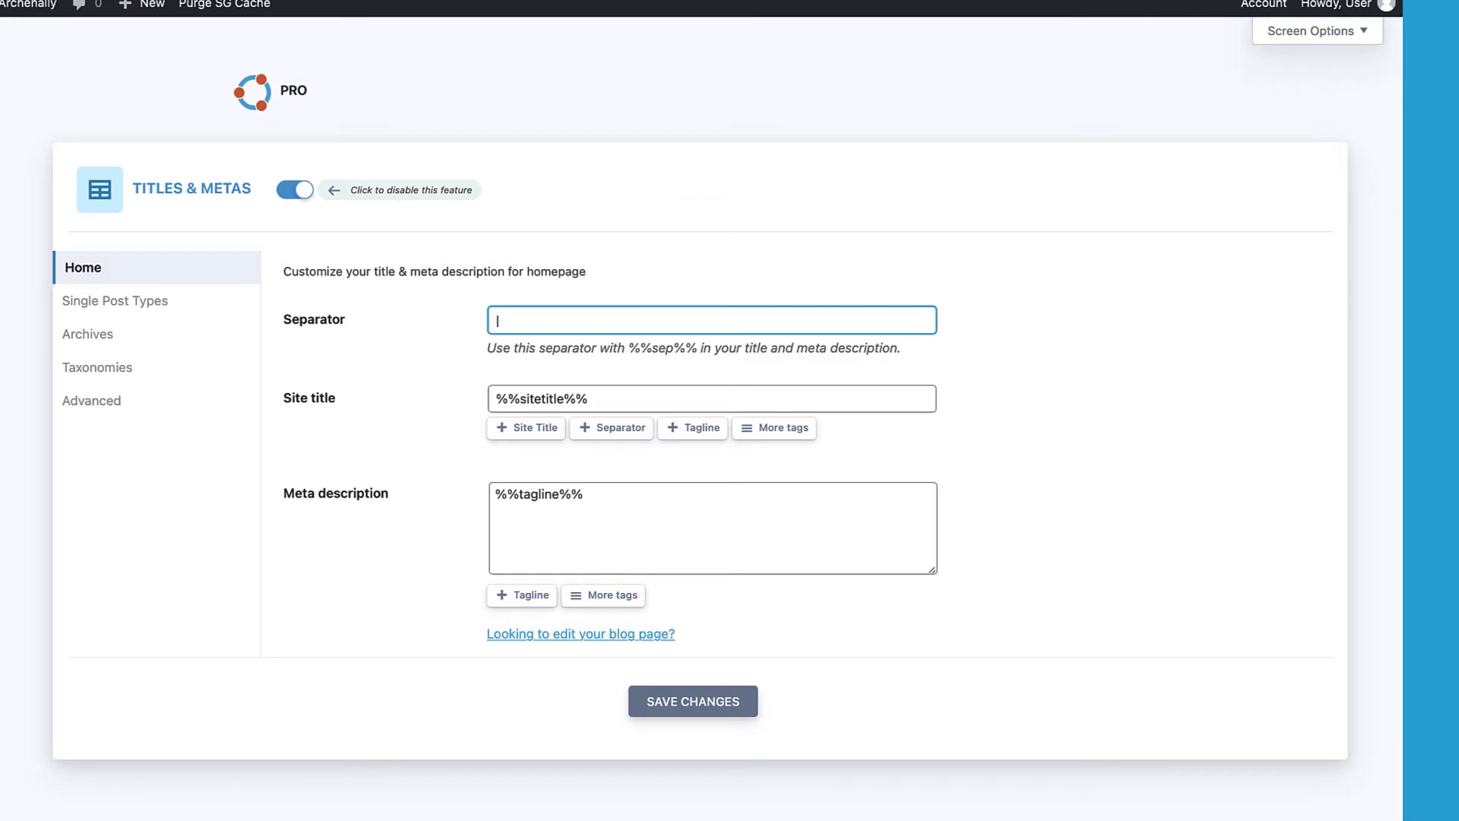
key(BackSpace)
text(`)
key(BackSpace)
text(~)
key(BackSpace)
text(-)
Step: Replace %%sitetitle%% with 'WPHubSite - A Wonderful HubSpot Integrated CMS' and save the homepage settings
click(619, 398)
key(ctrl+a)
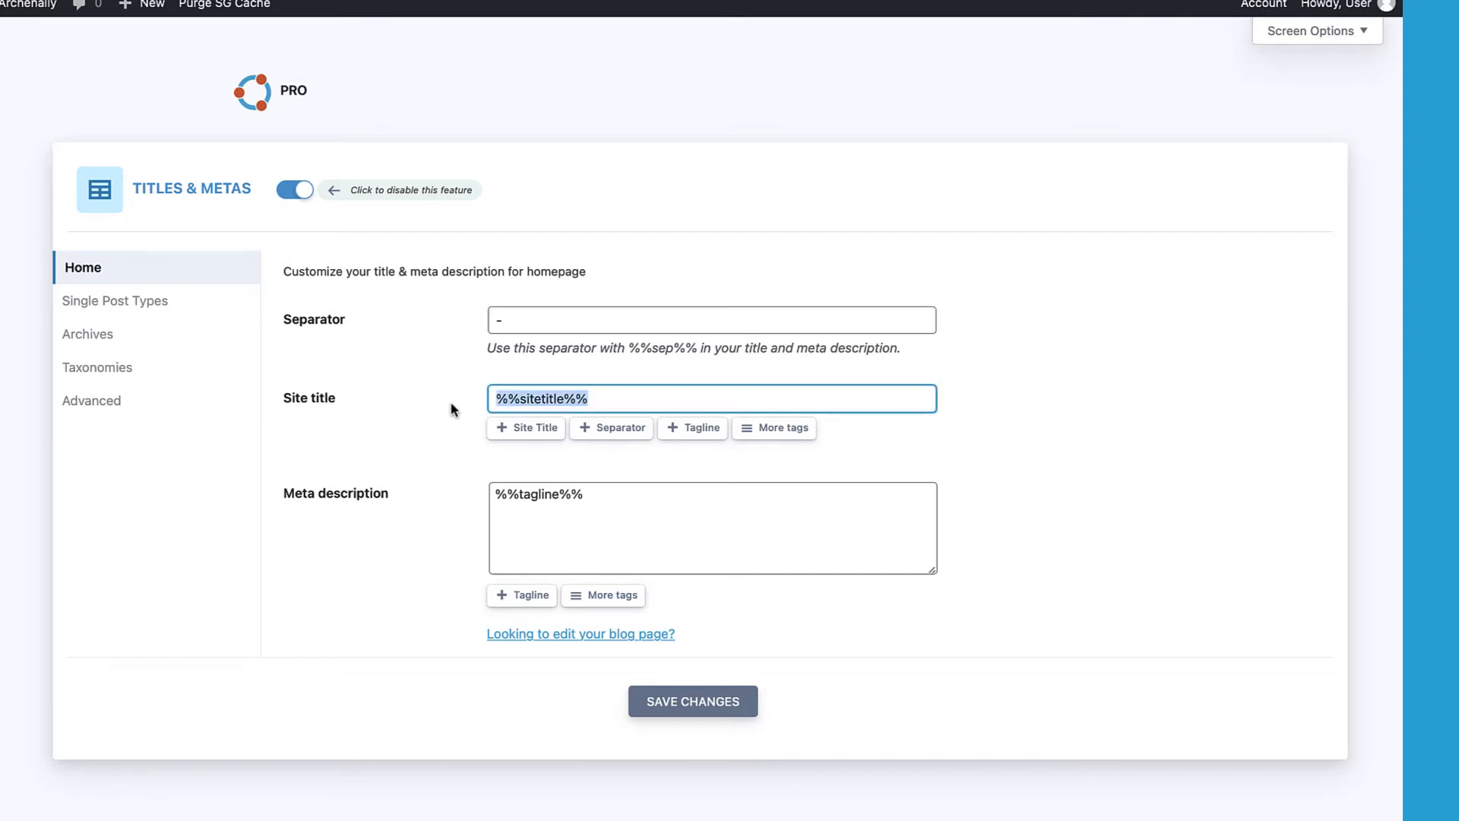
click(603, 489)
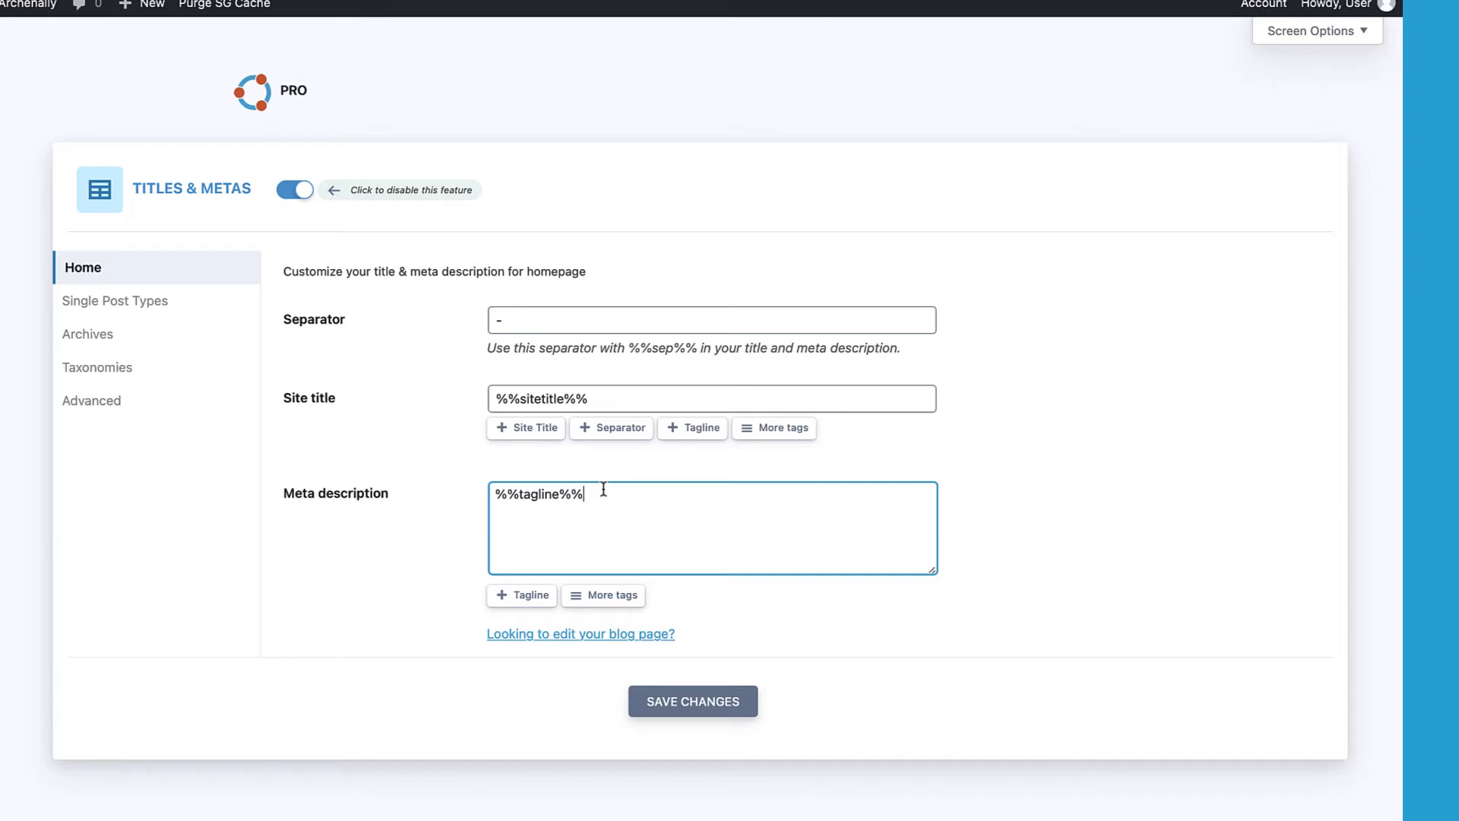
click(602, 396)
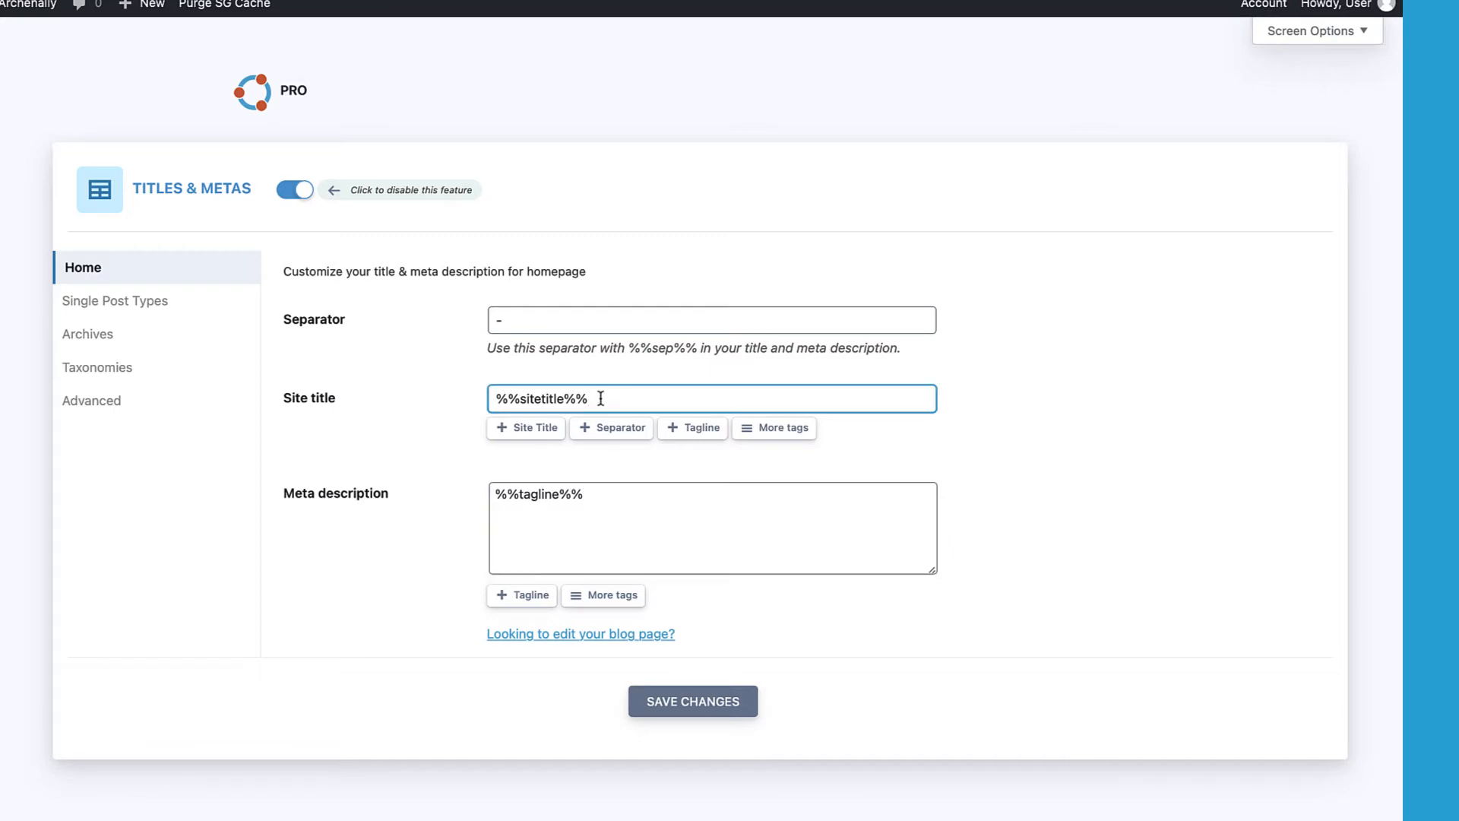
drag(611, 398, 458, 401)
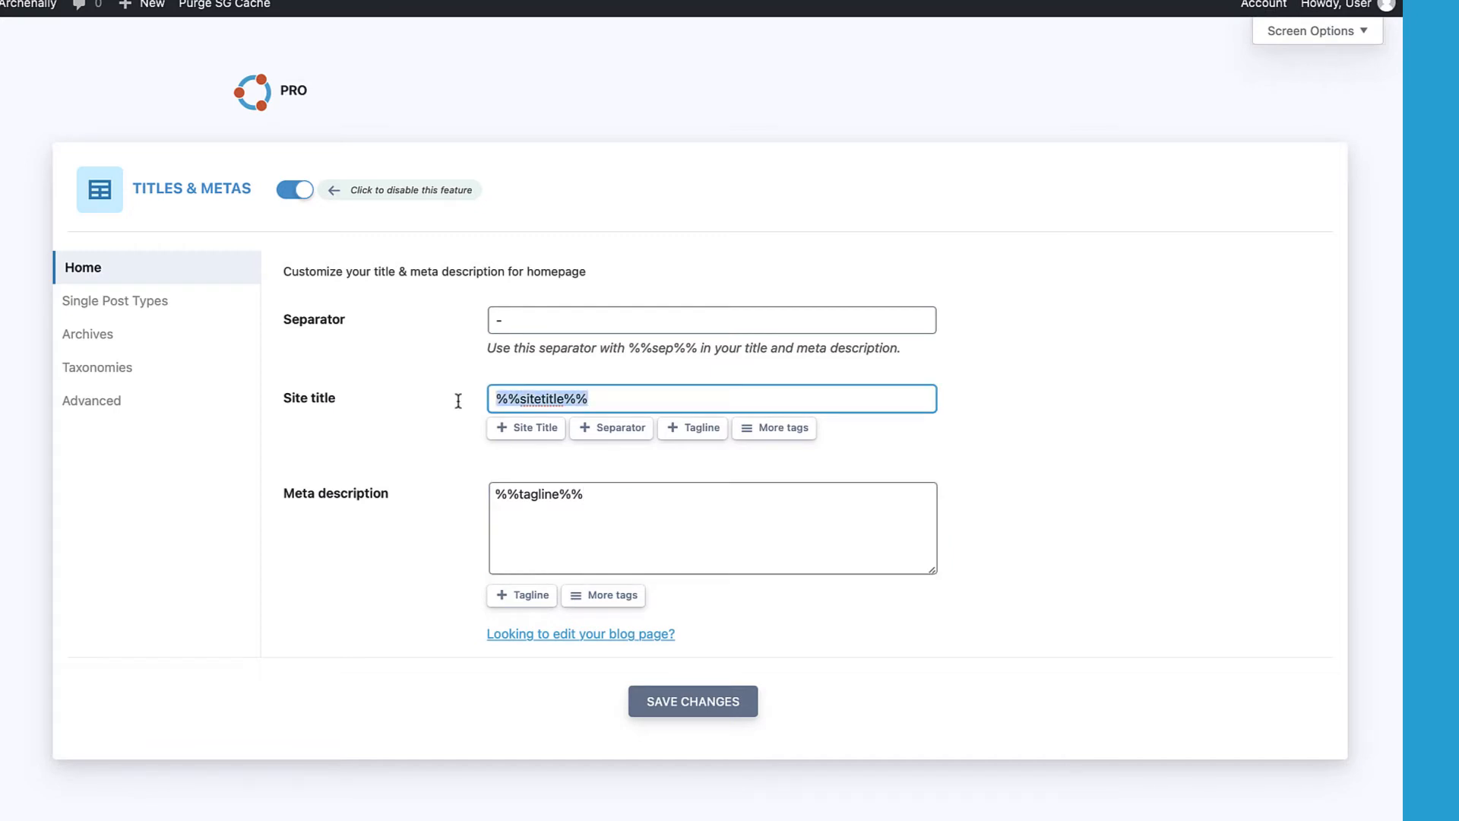
text(WPHubSite - A Wonderful HubSpot Integrated CMS)
click(456, 405)
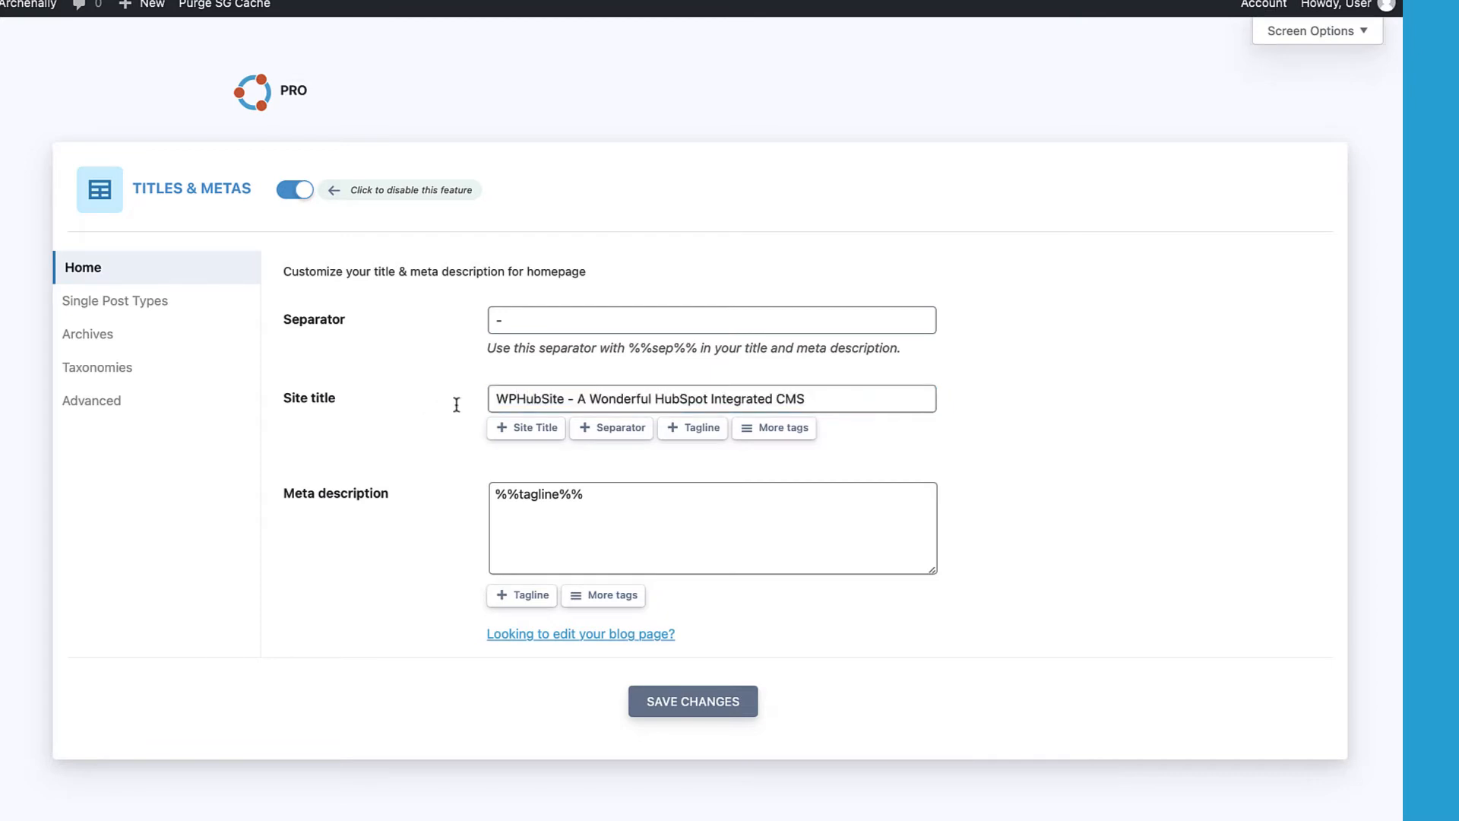
click(655, 705)
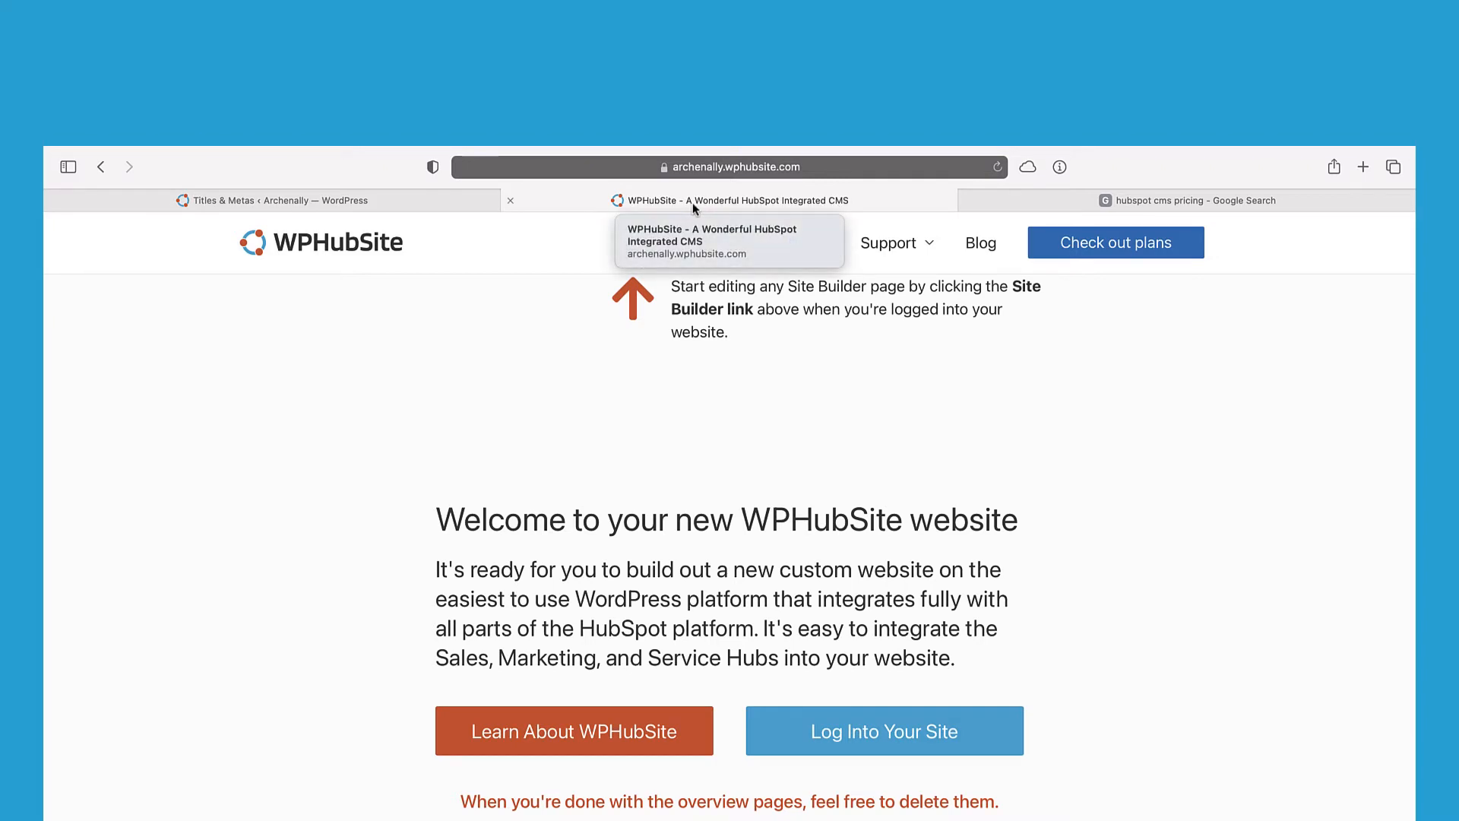
Step: Check the meta description field, then inspect the 'Pricing | HubSpot' result in the 'hubspot cms pricing' search
click(274, 199)
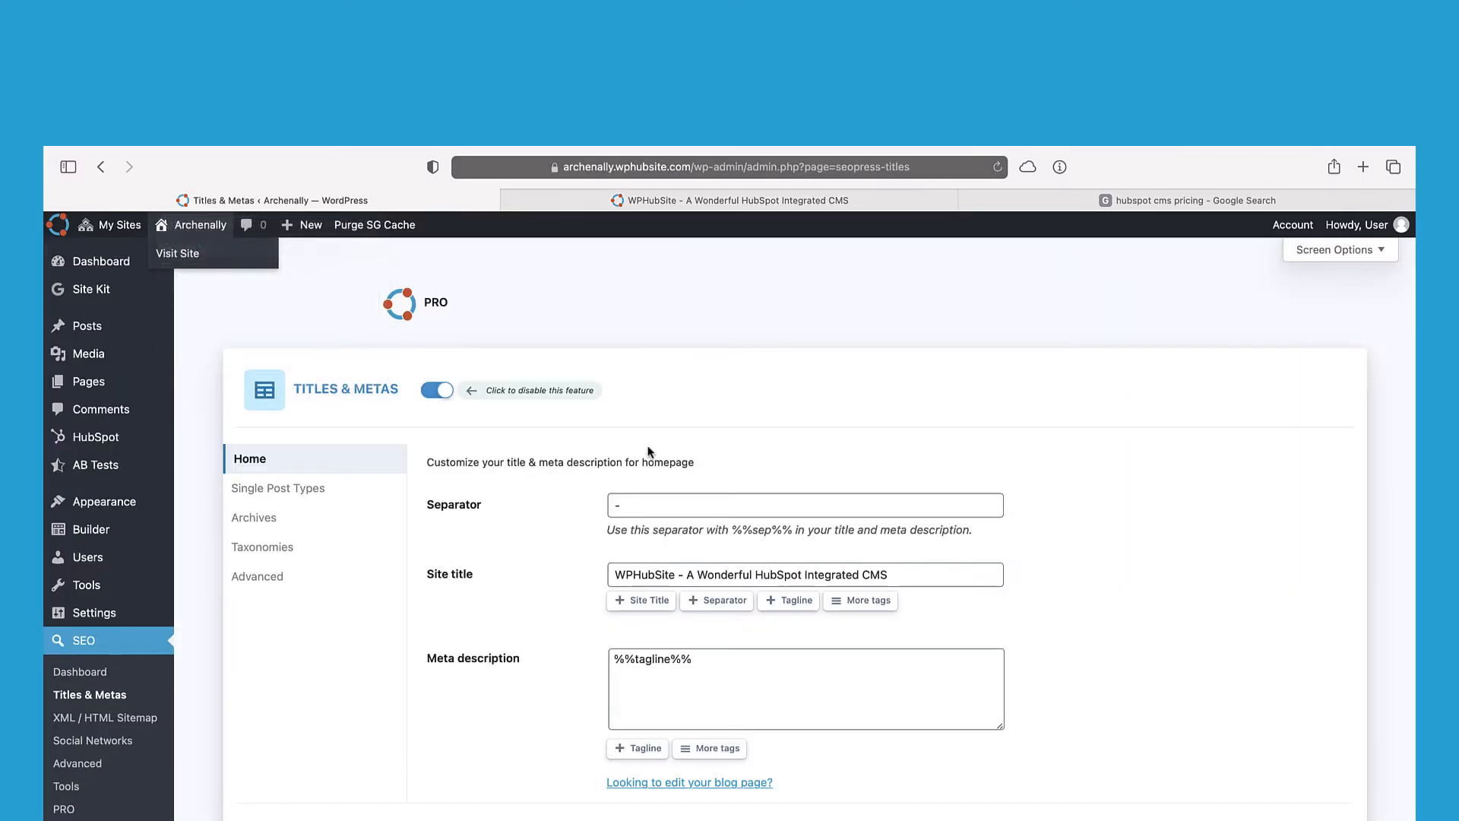
click(710, 653)
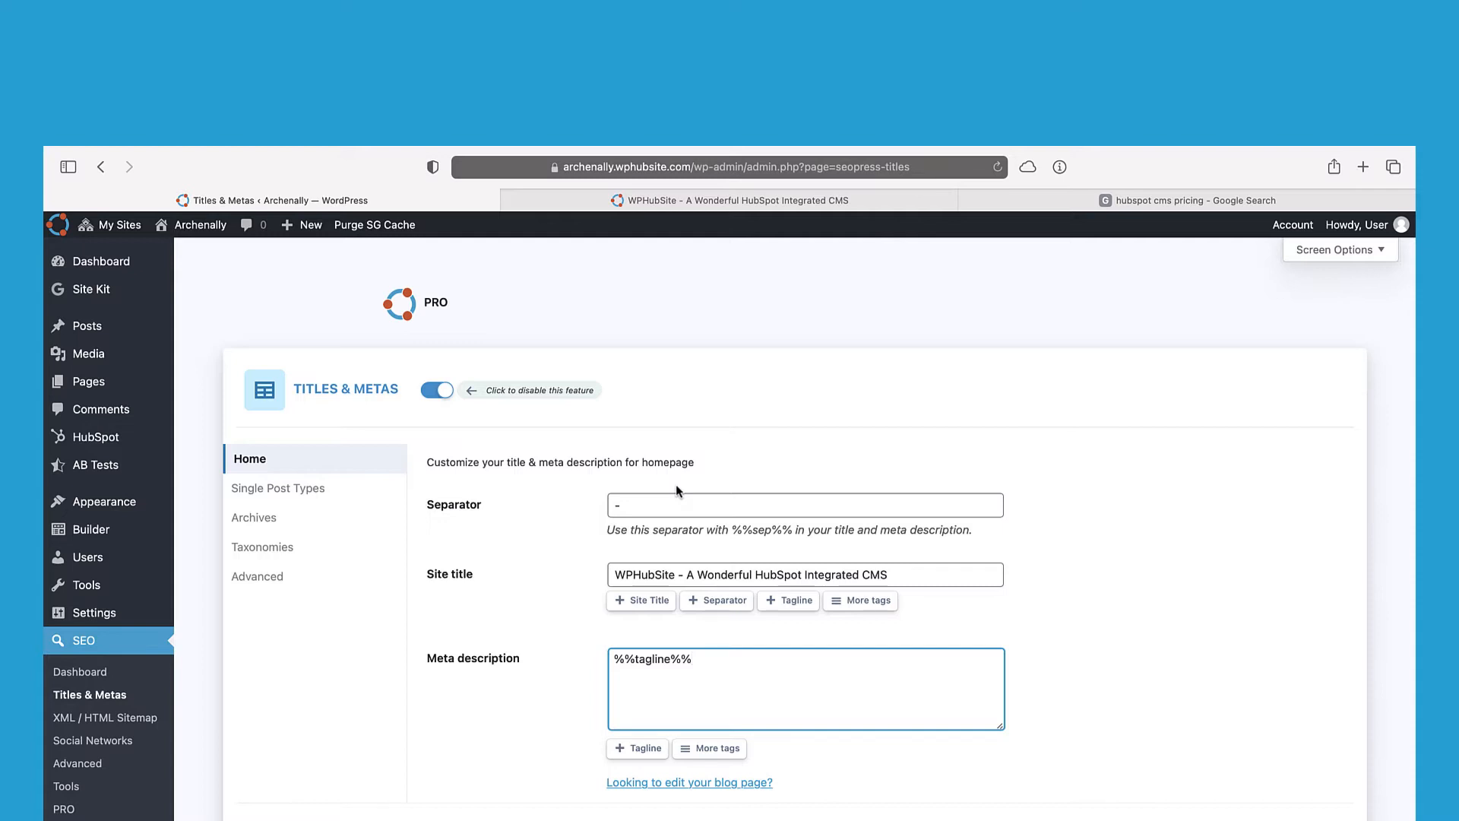
click(1117, 202)
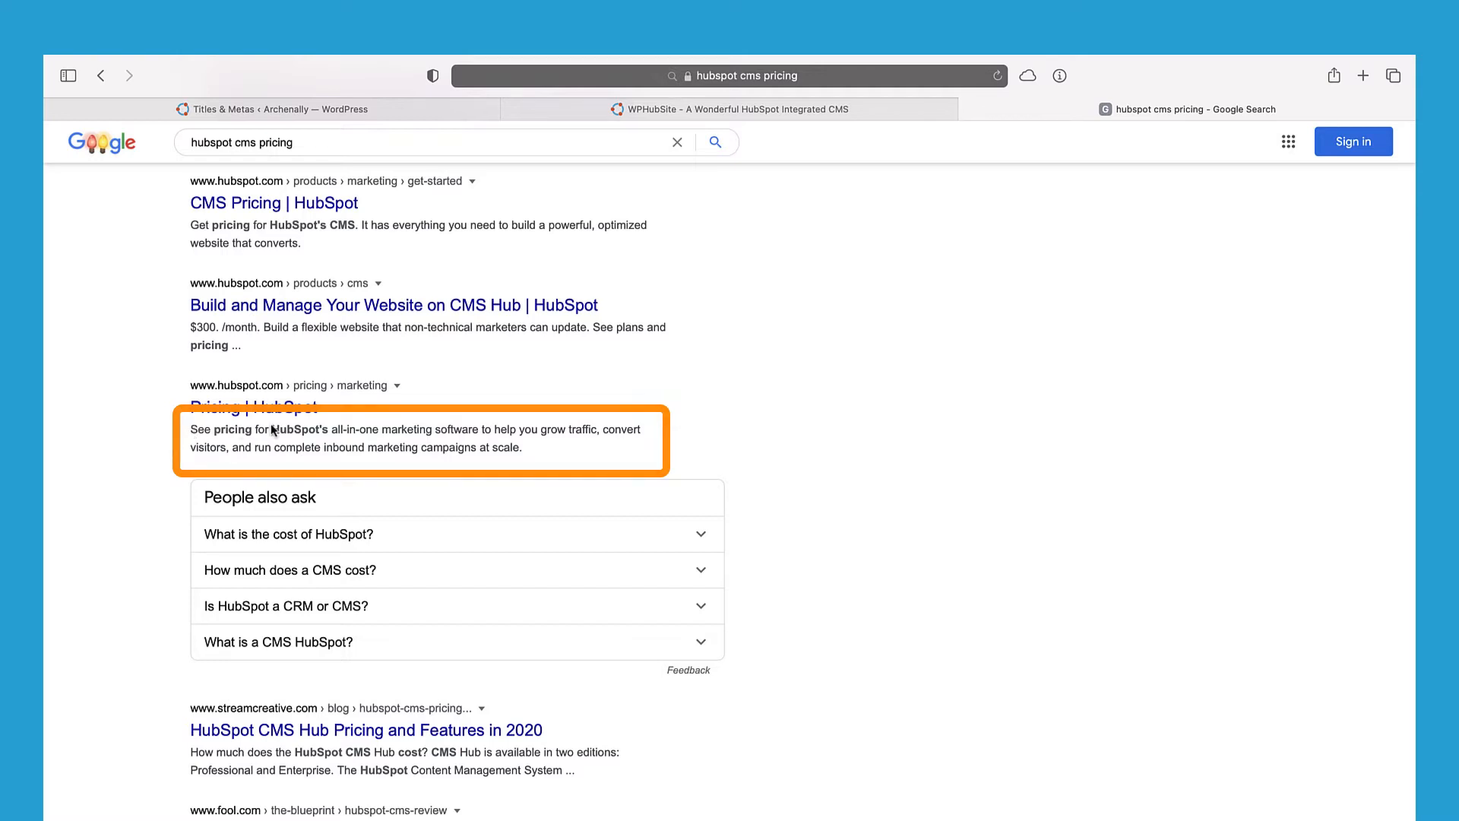
drag(318, 410, 532, 454)
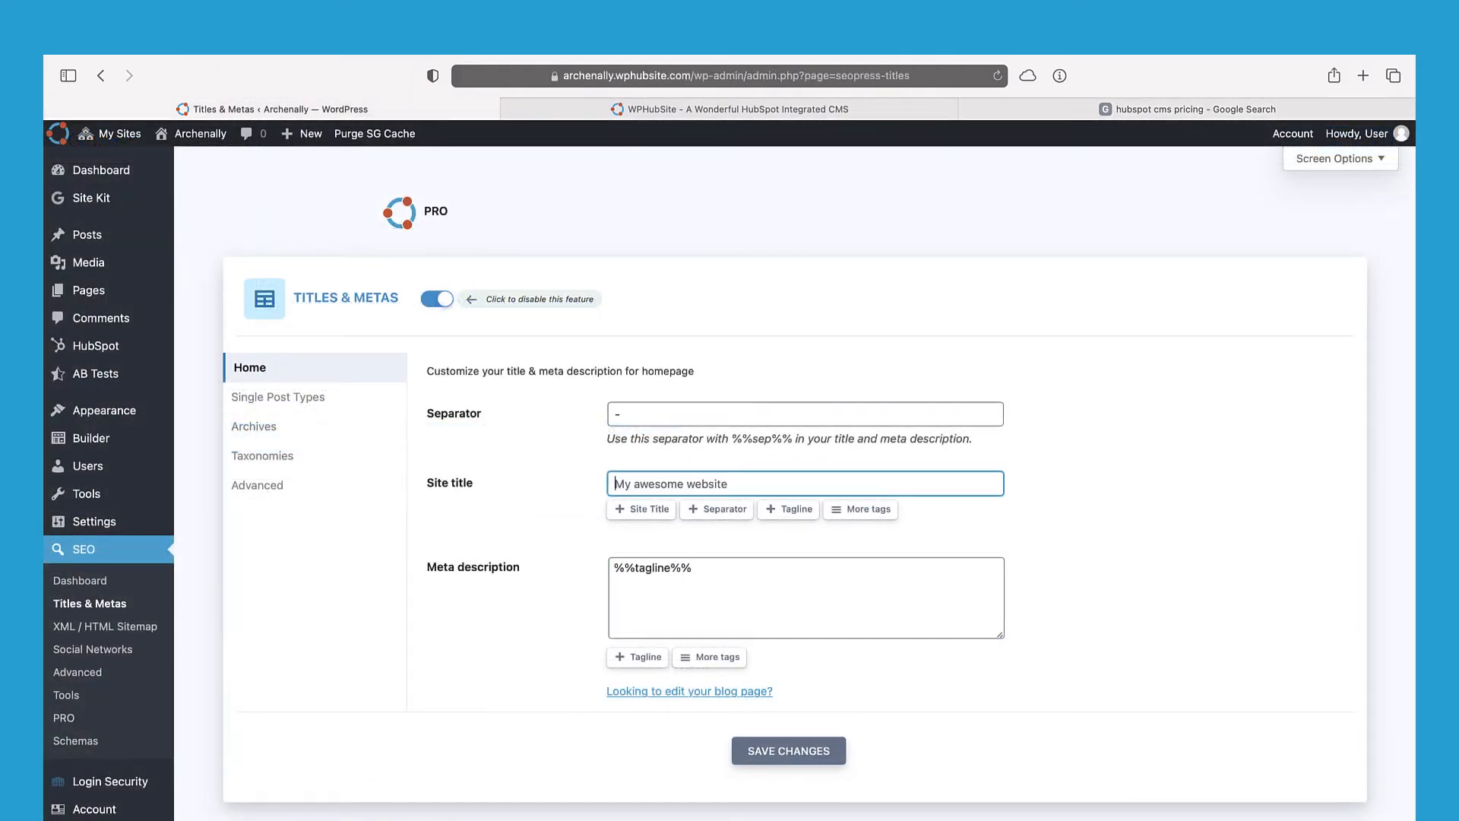
Step: Reinsert %%sitetitle%% into the homepage title and review the site title 'Archenally' and tagline in General Settings
click(640, 509)
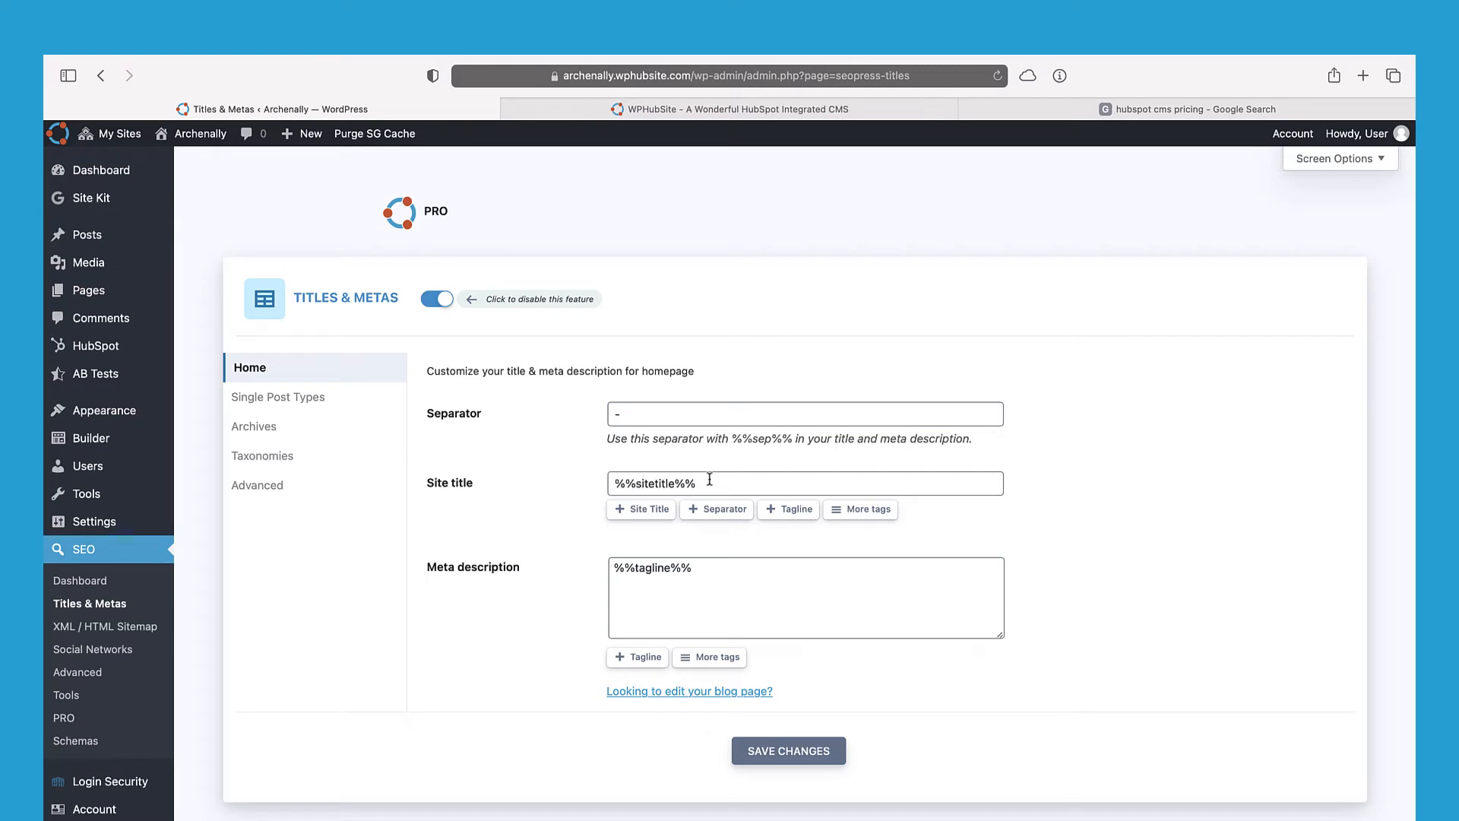
drag(709, 479, 593, 485)
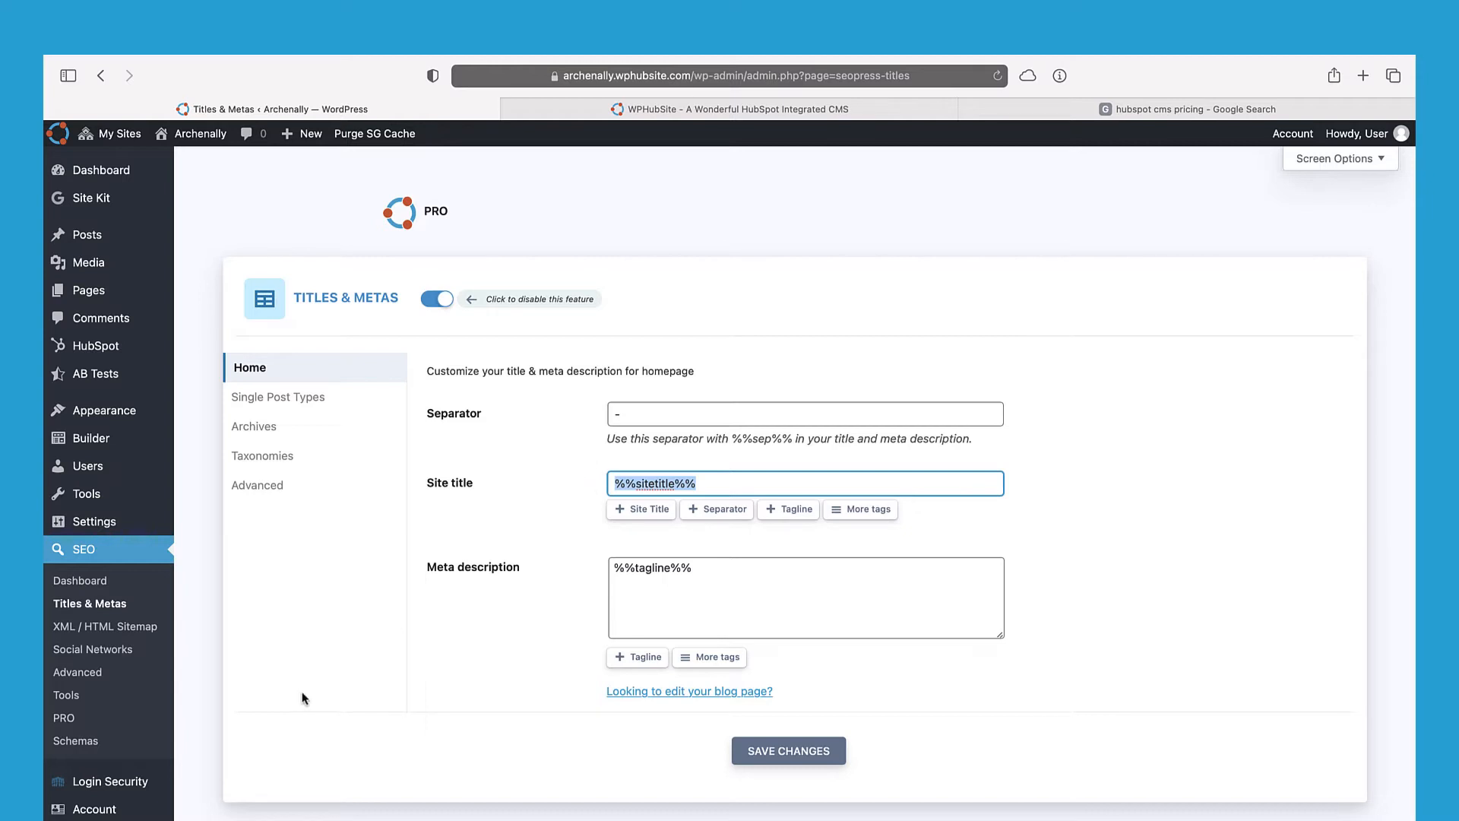
mouse_move(135, 526)
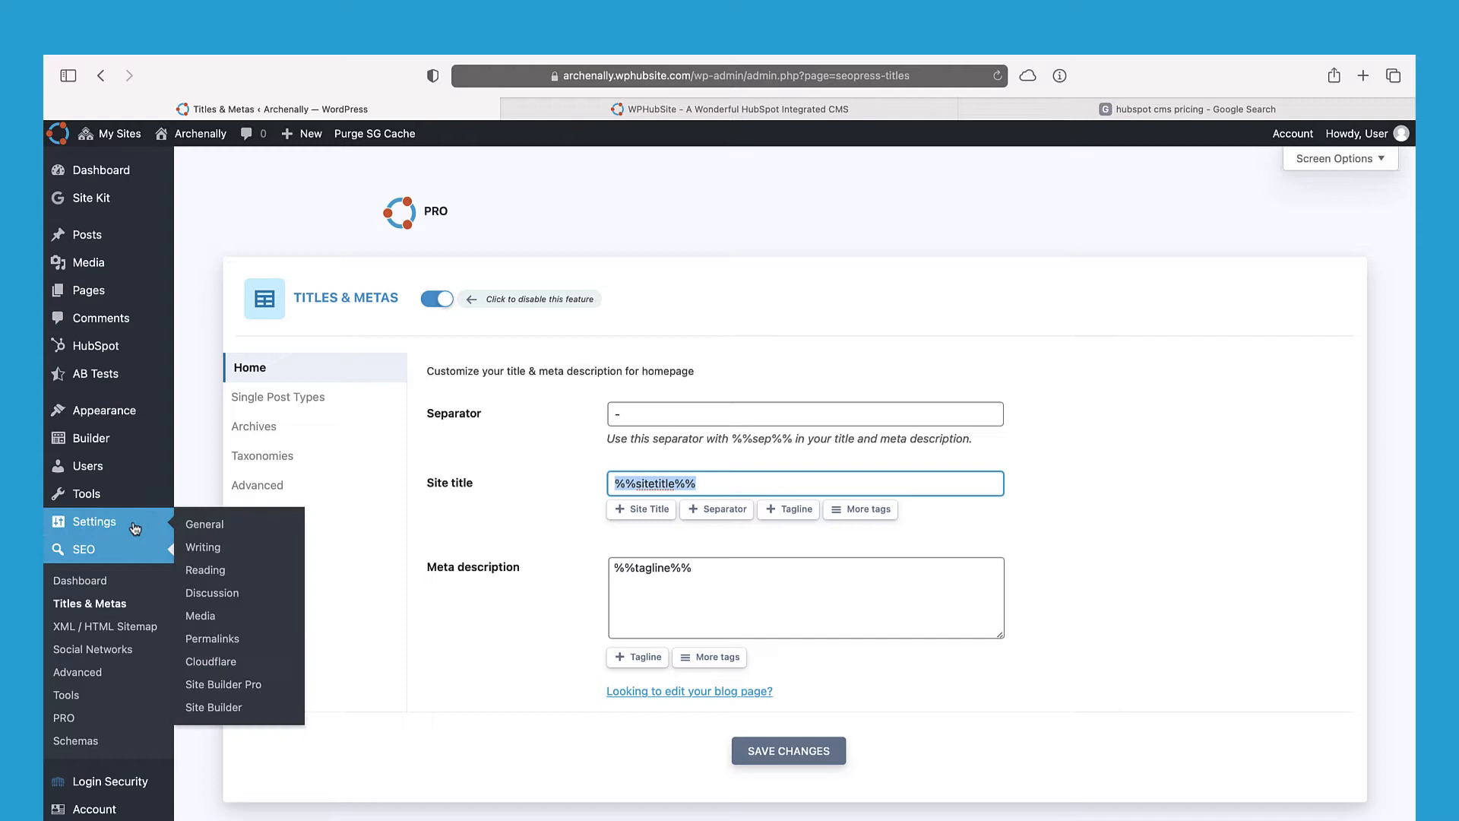
click(212, 533)
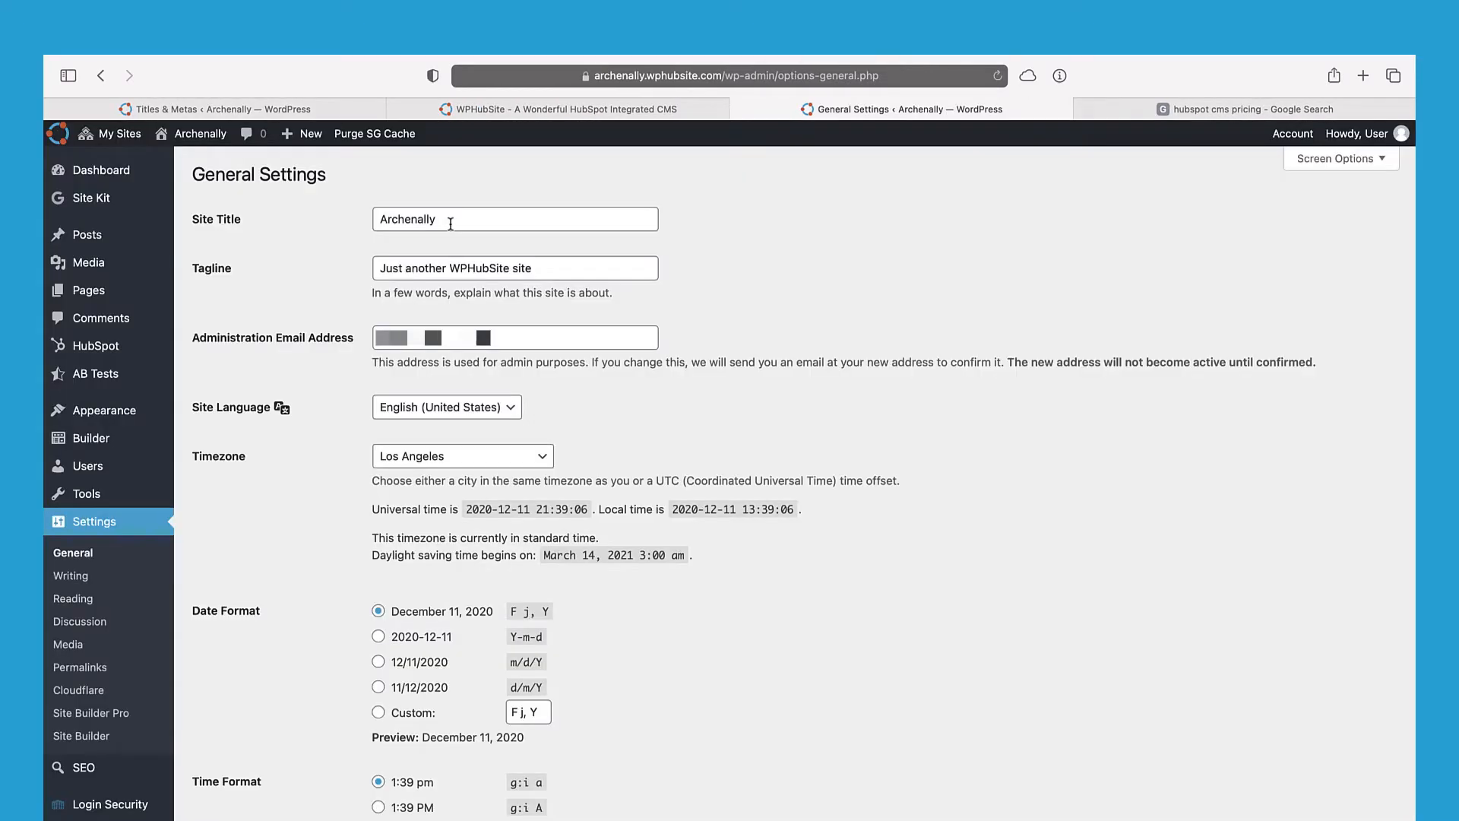
double_click(383, 221)
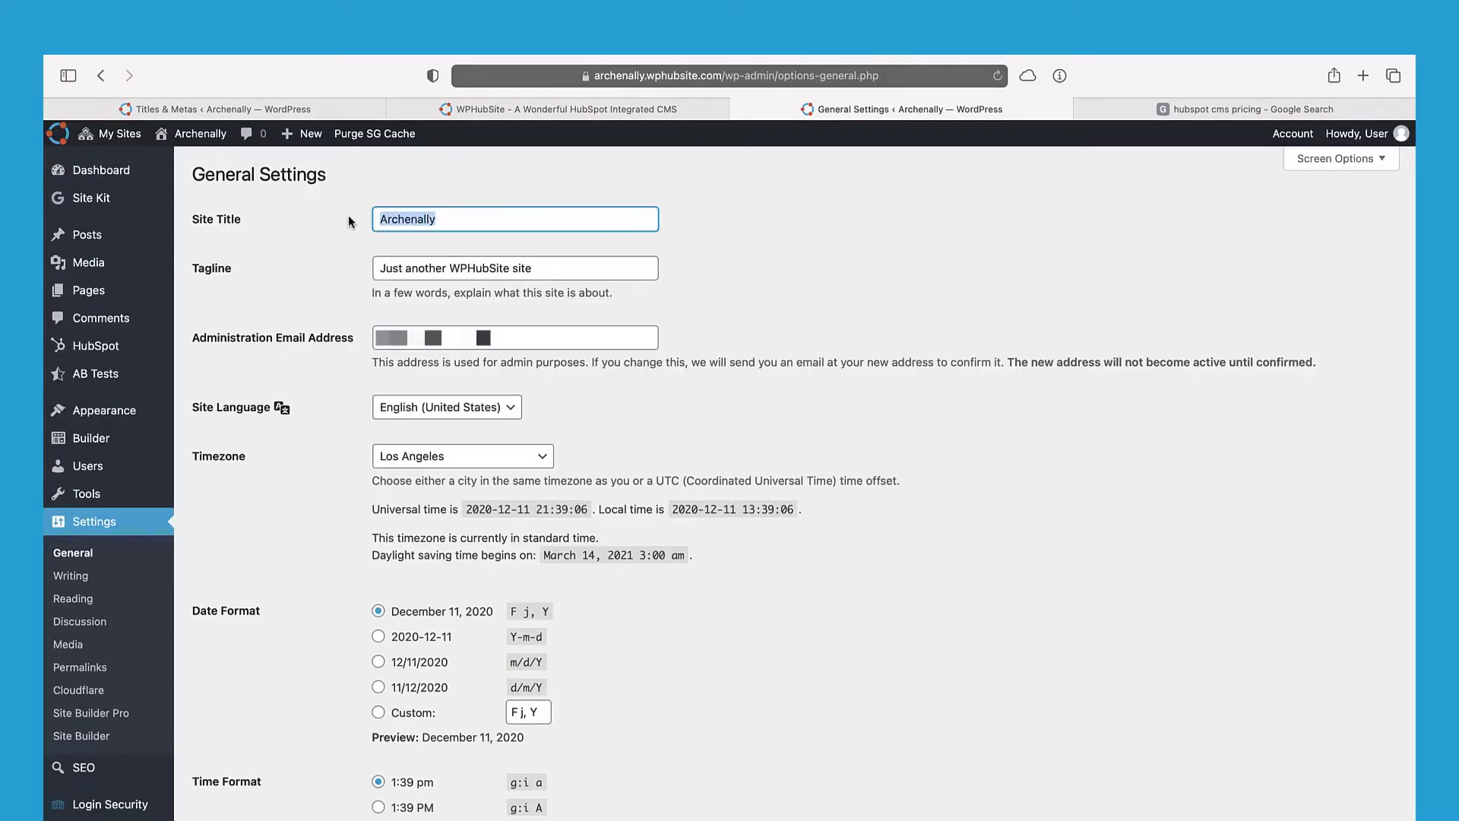
double_click(420, 267)
click(739, 110)
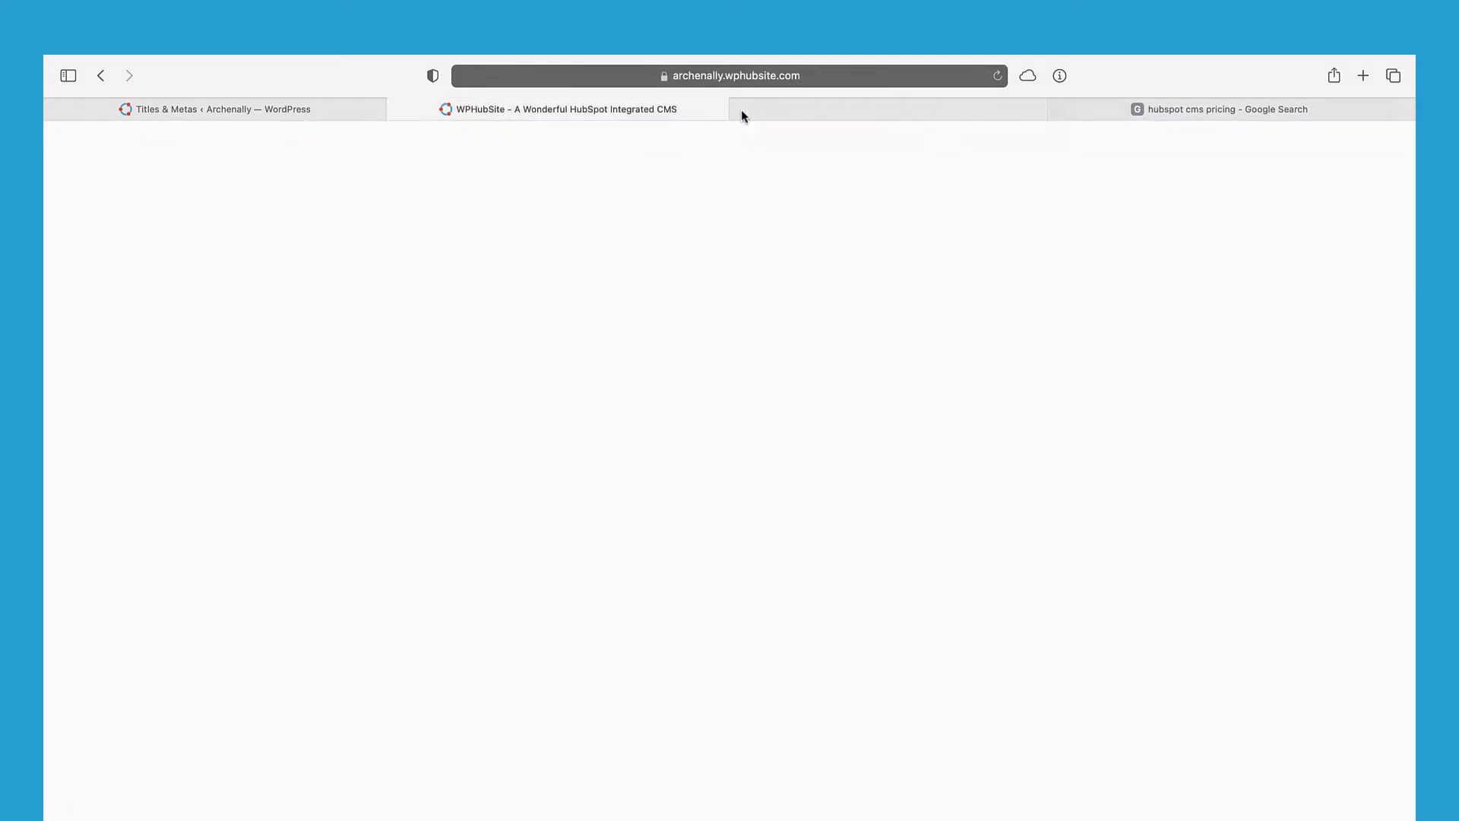
click(228, 109)
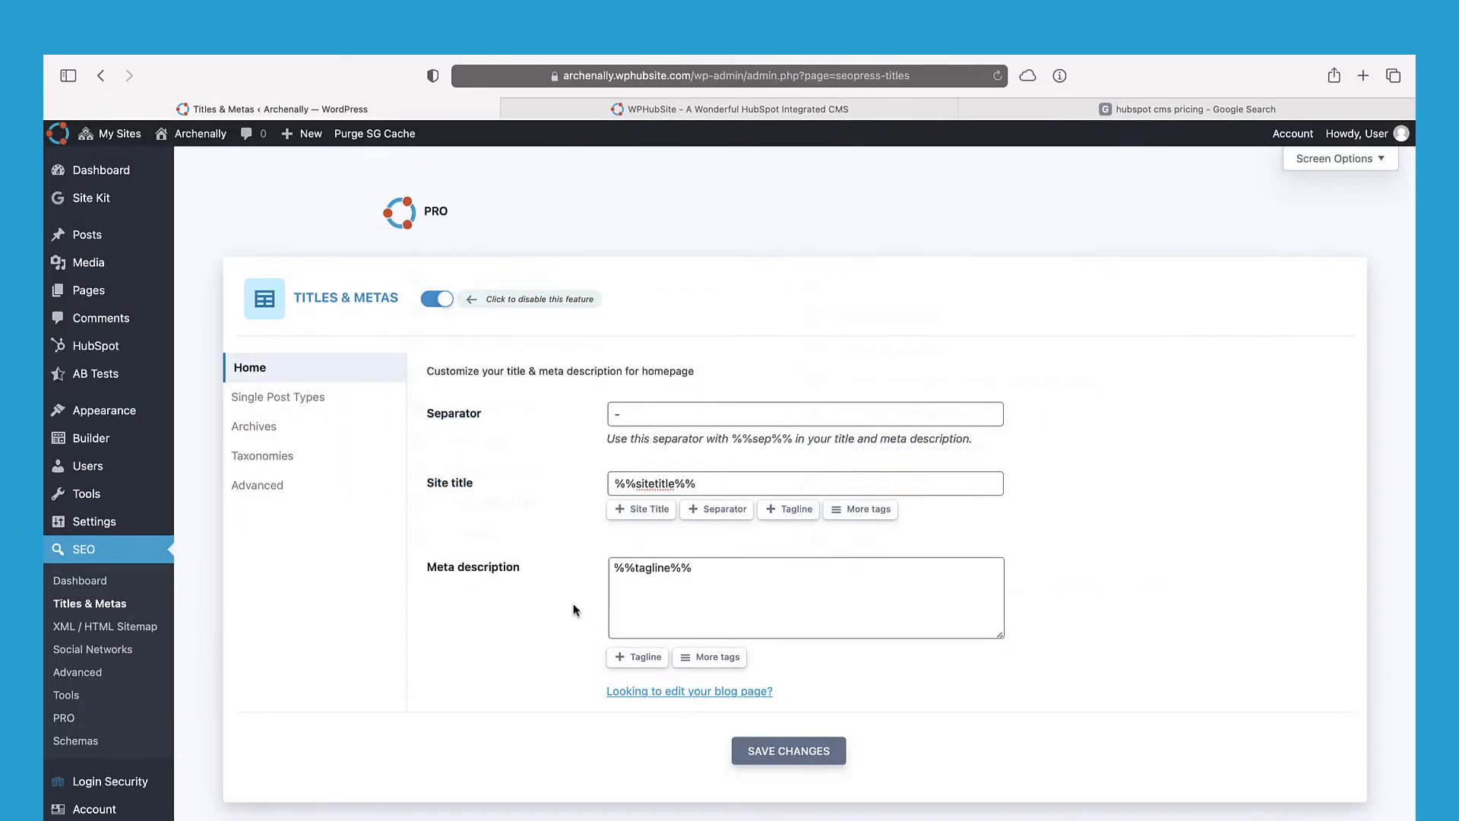
Step: Append the separator and tagline variables after %%sitetitle%% and save, giving 'Archenally - Just another WPHubSite site'
click(704, 484)
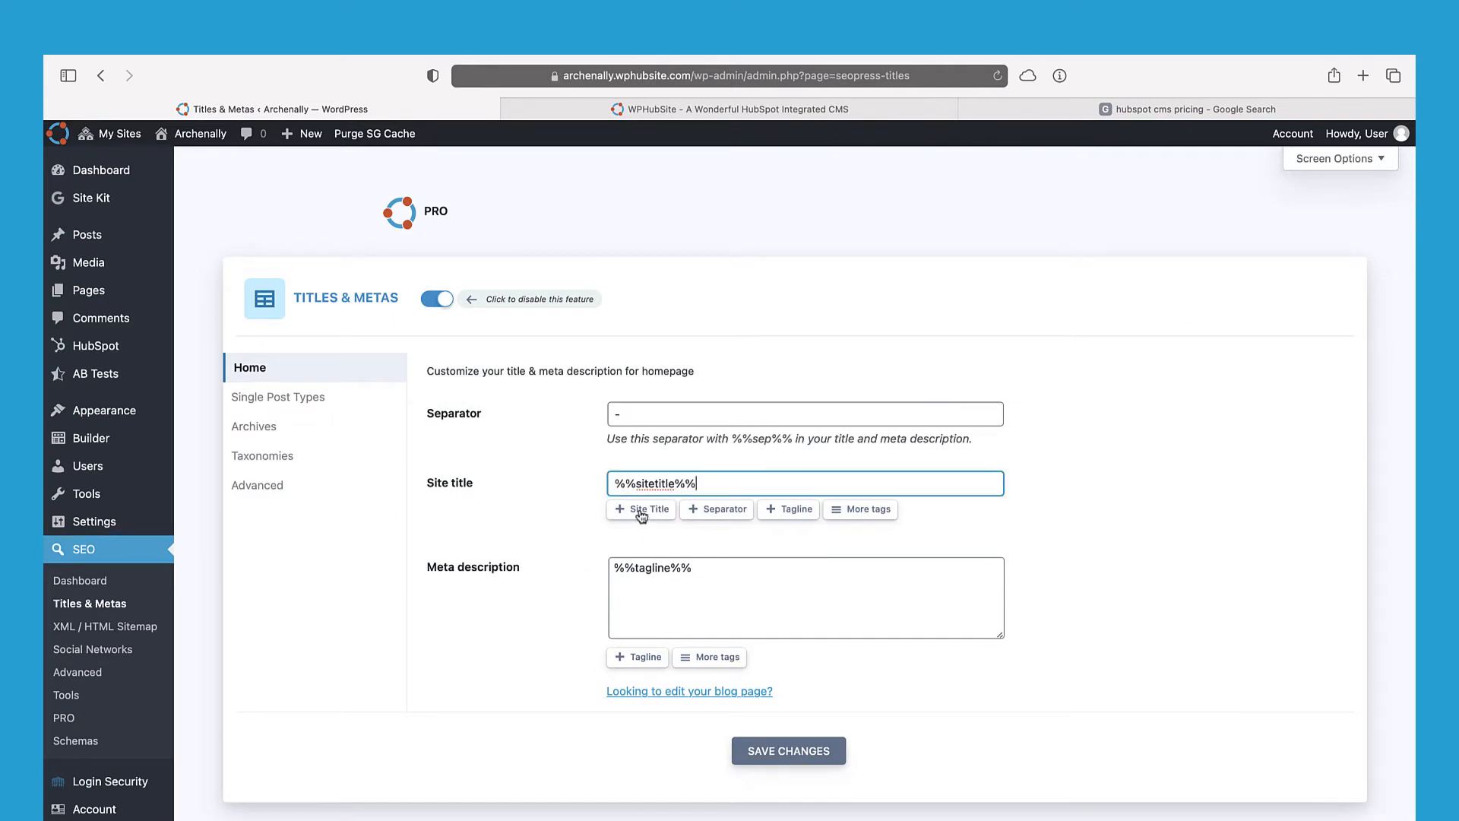
click(703, 515)
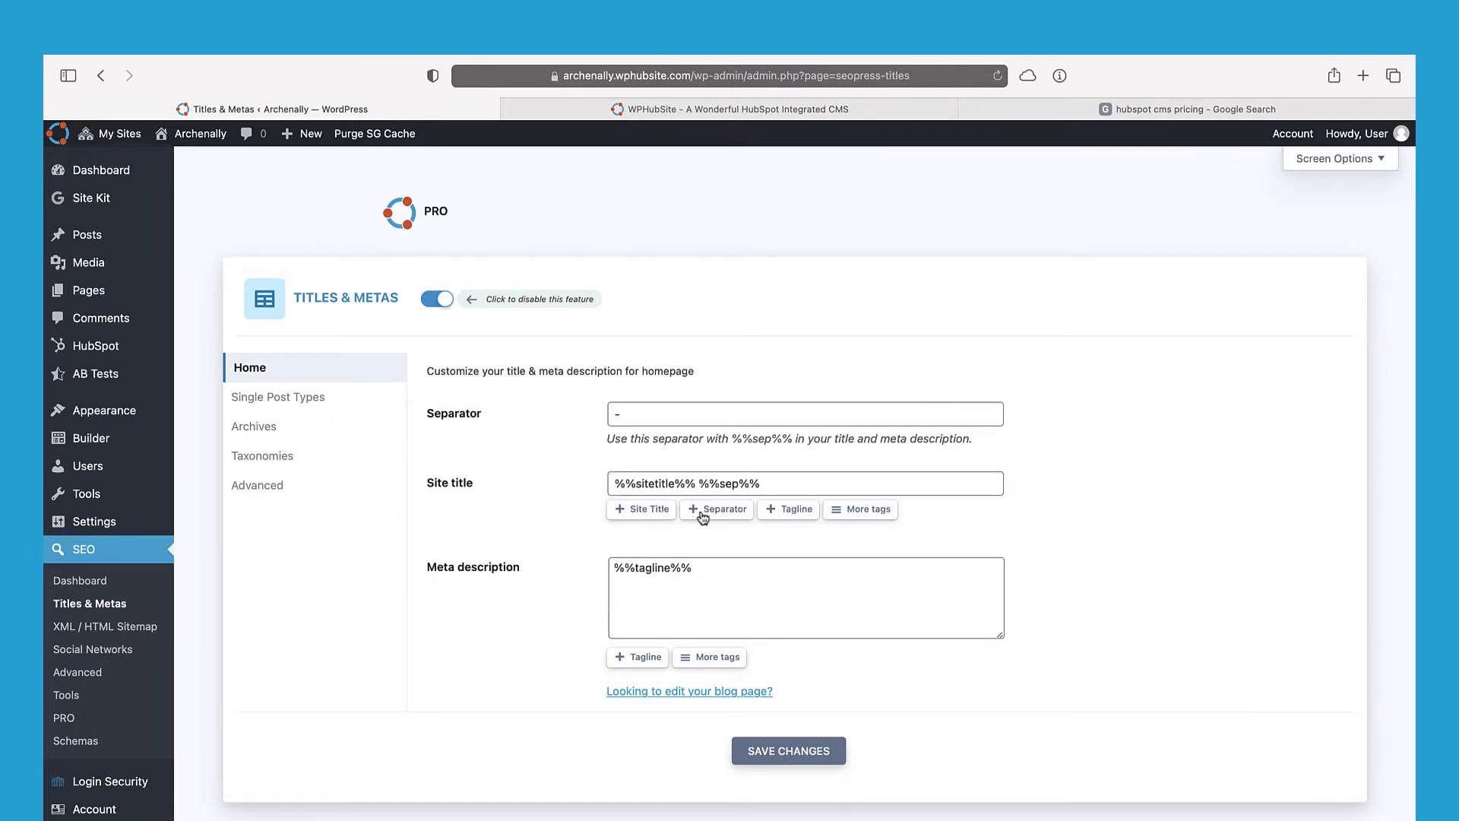
click(783, 514)
click(648, 416)
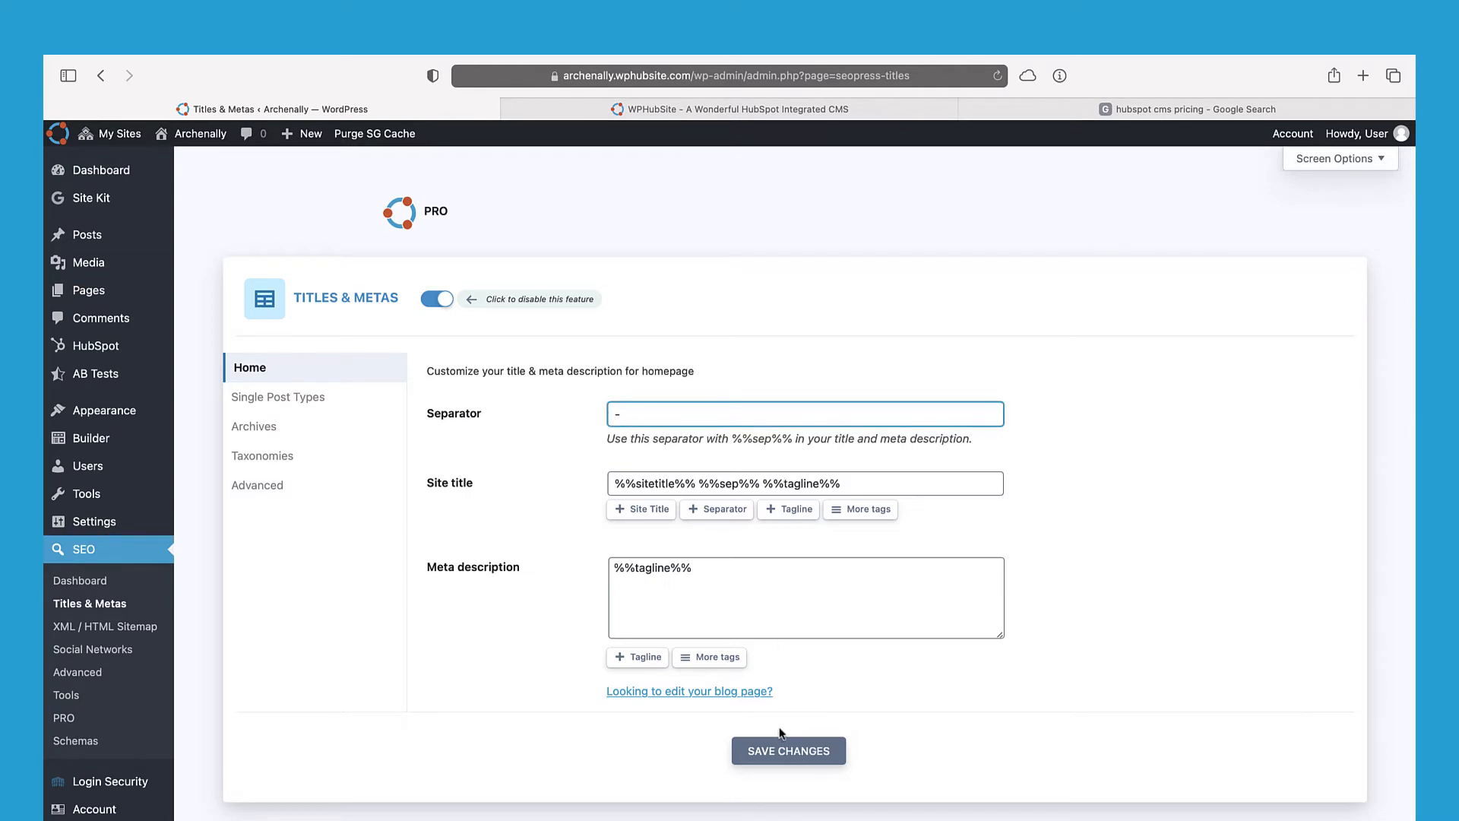
click(783, 751)
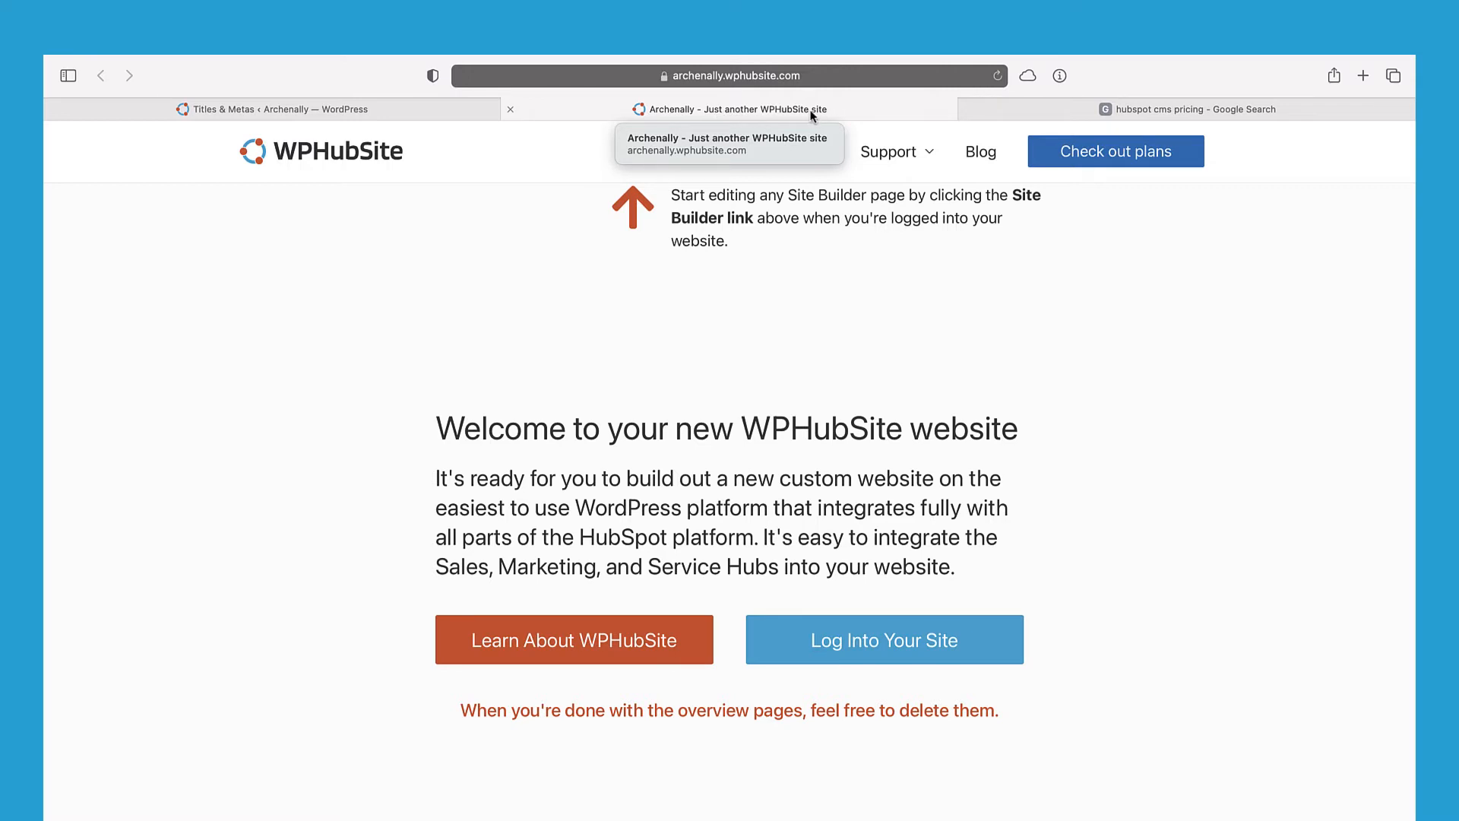
click(456, 109)
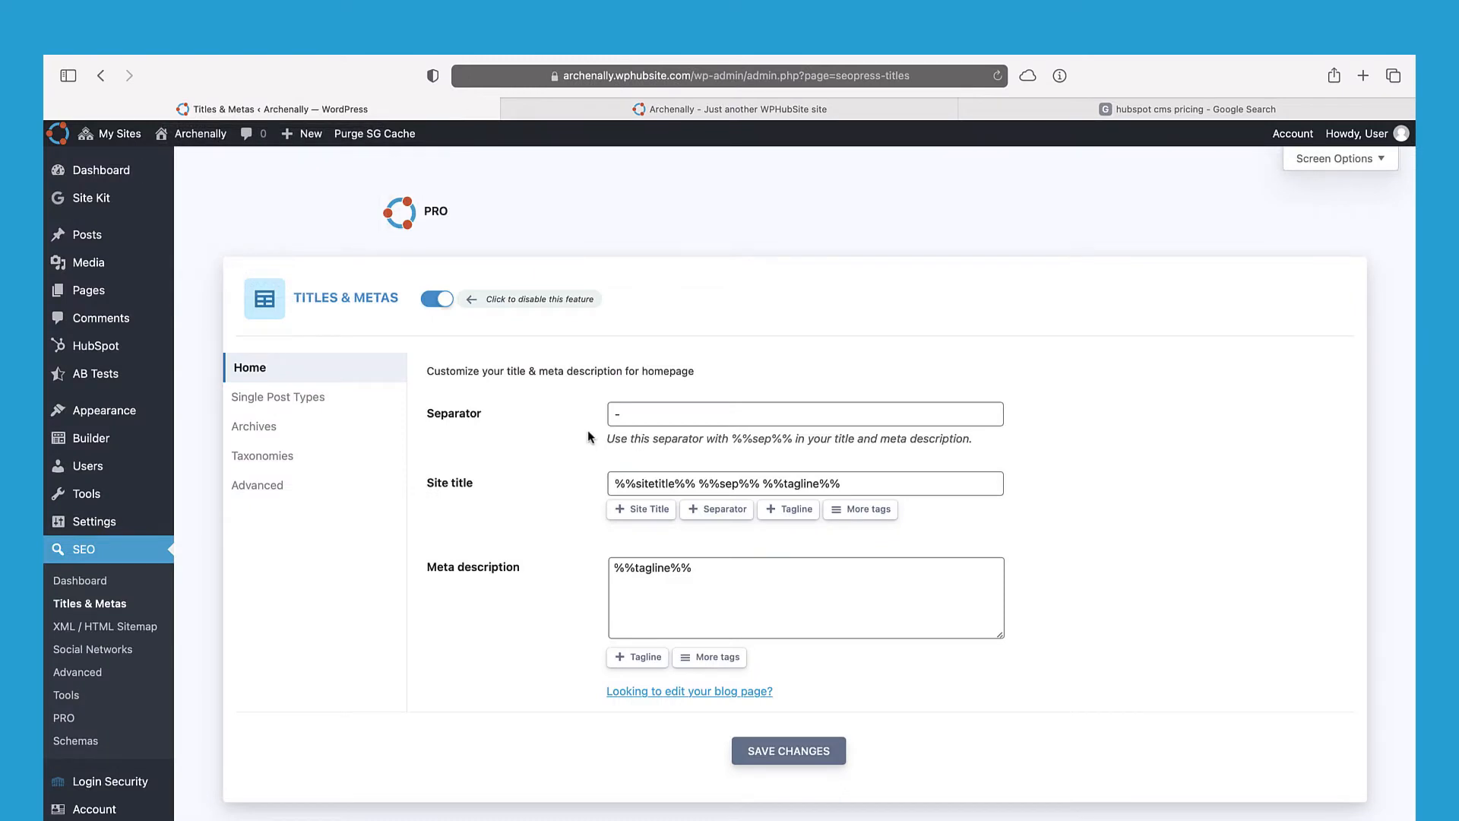
Step: Review the Posts title template variables %%post_title%% and %%sep%% and the %%post_excerpt%% meta description
click(315, 400)
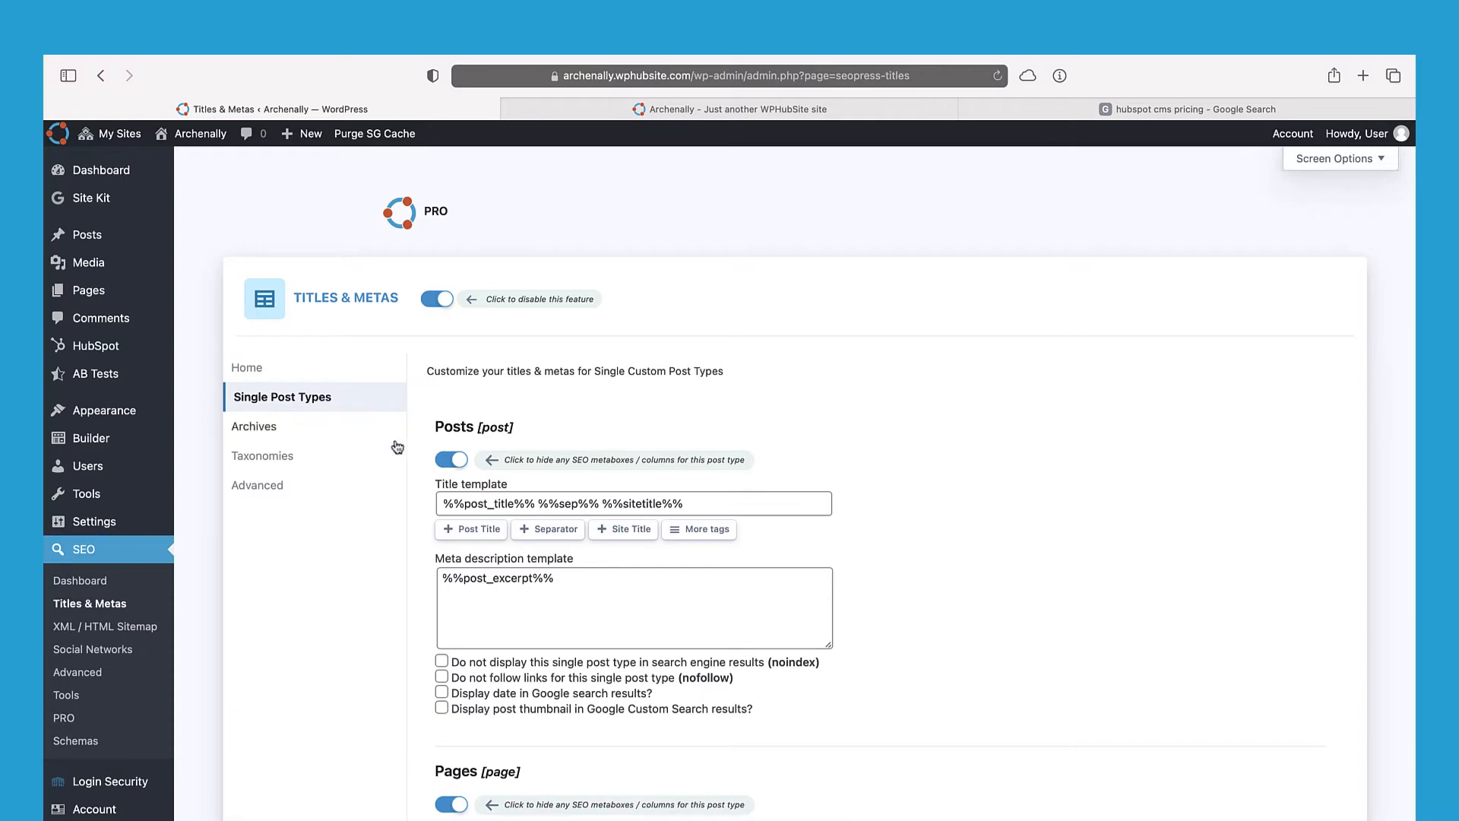
scroll(580, 433, down, 1)
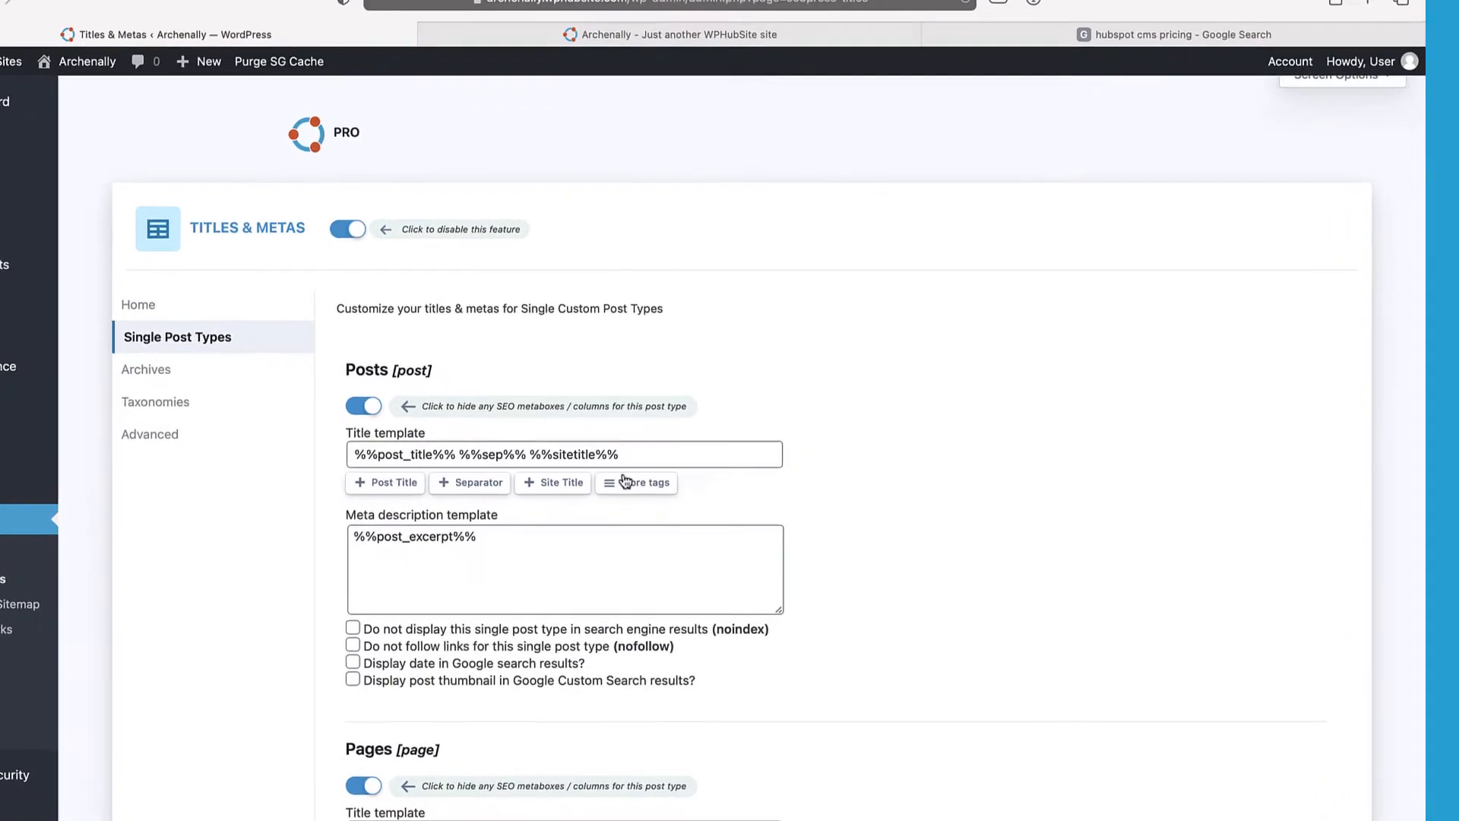
click(701, 488)
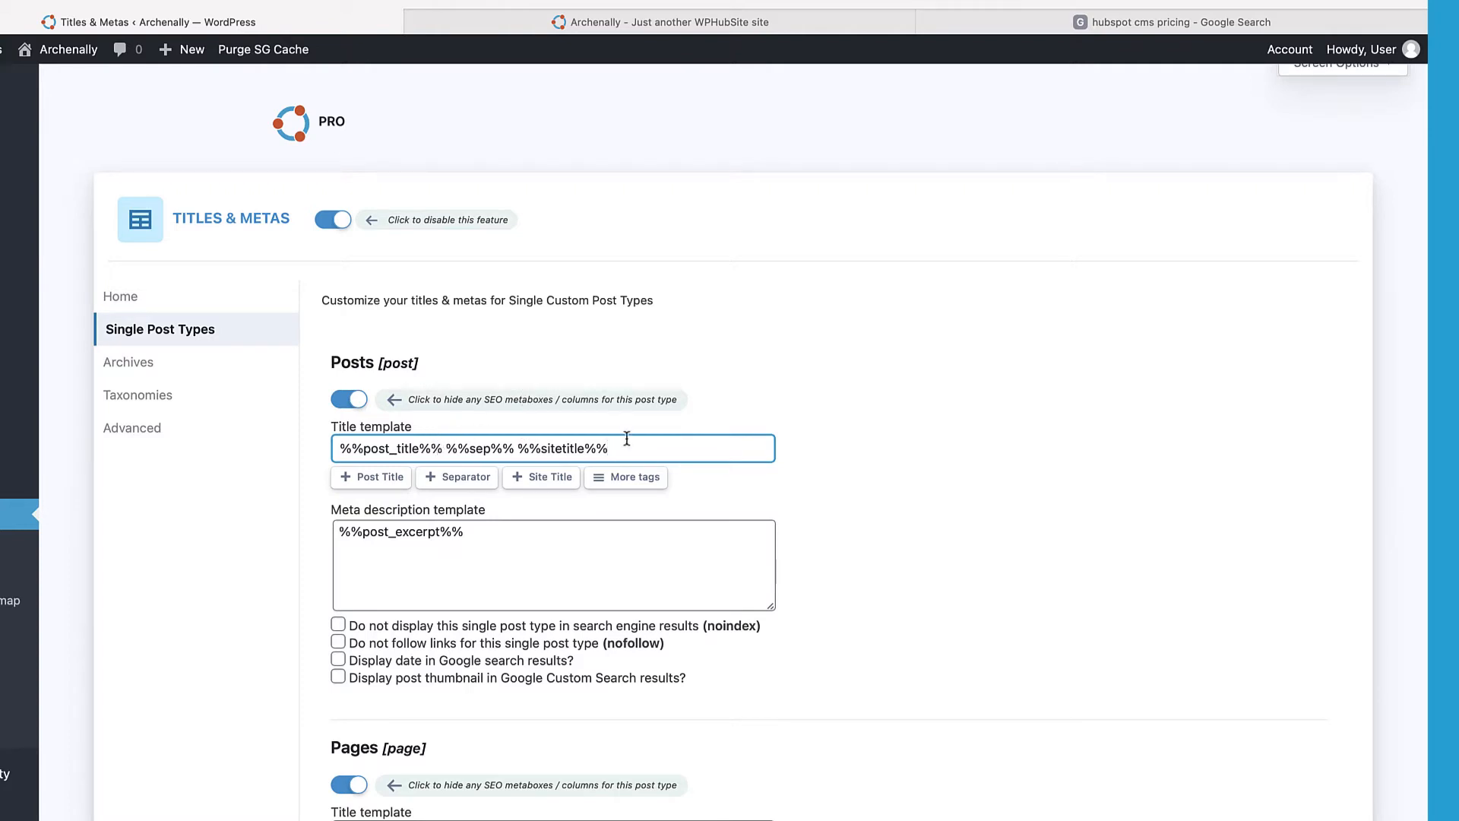
drag(627, 444, 266, 447)
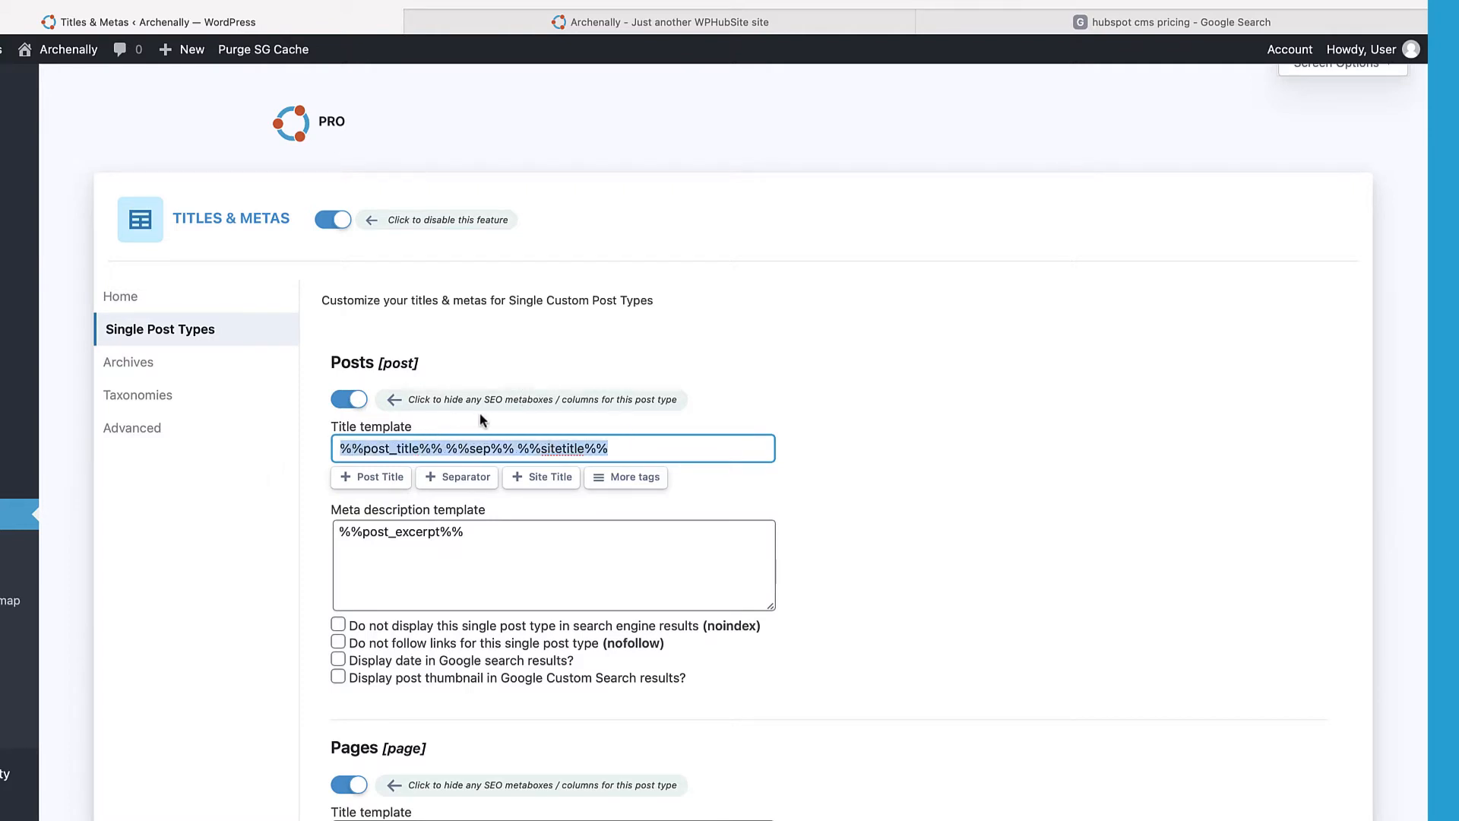
click(431, 449)
drag(440, 448, 336, 448)
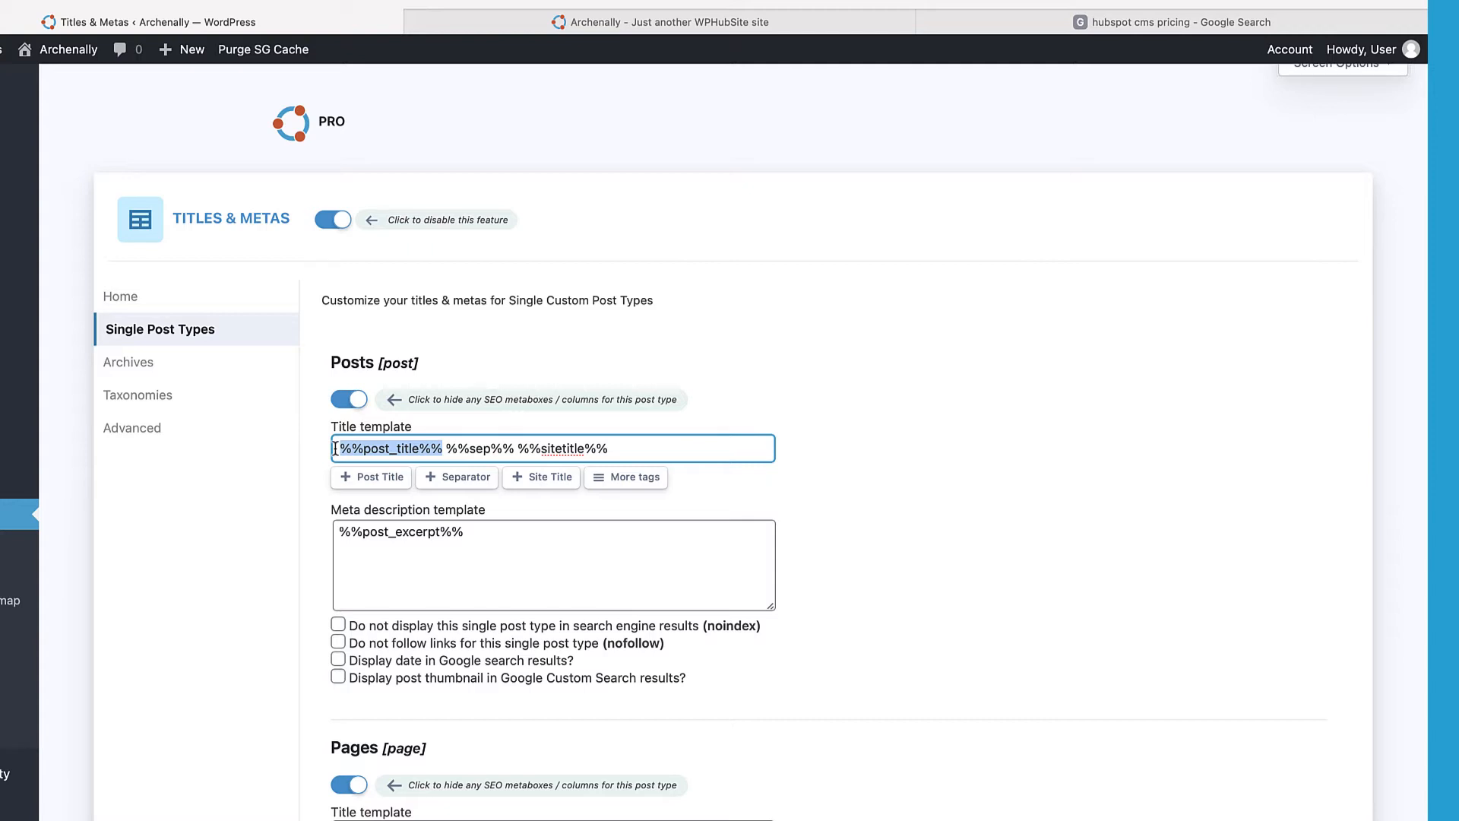
drag(446, 450, 635, 453)
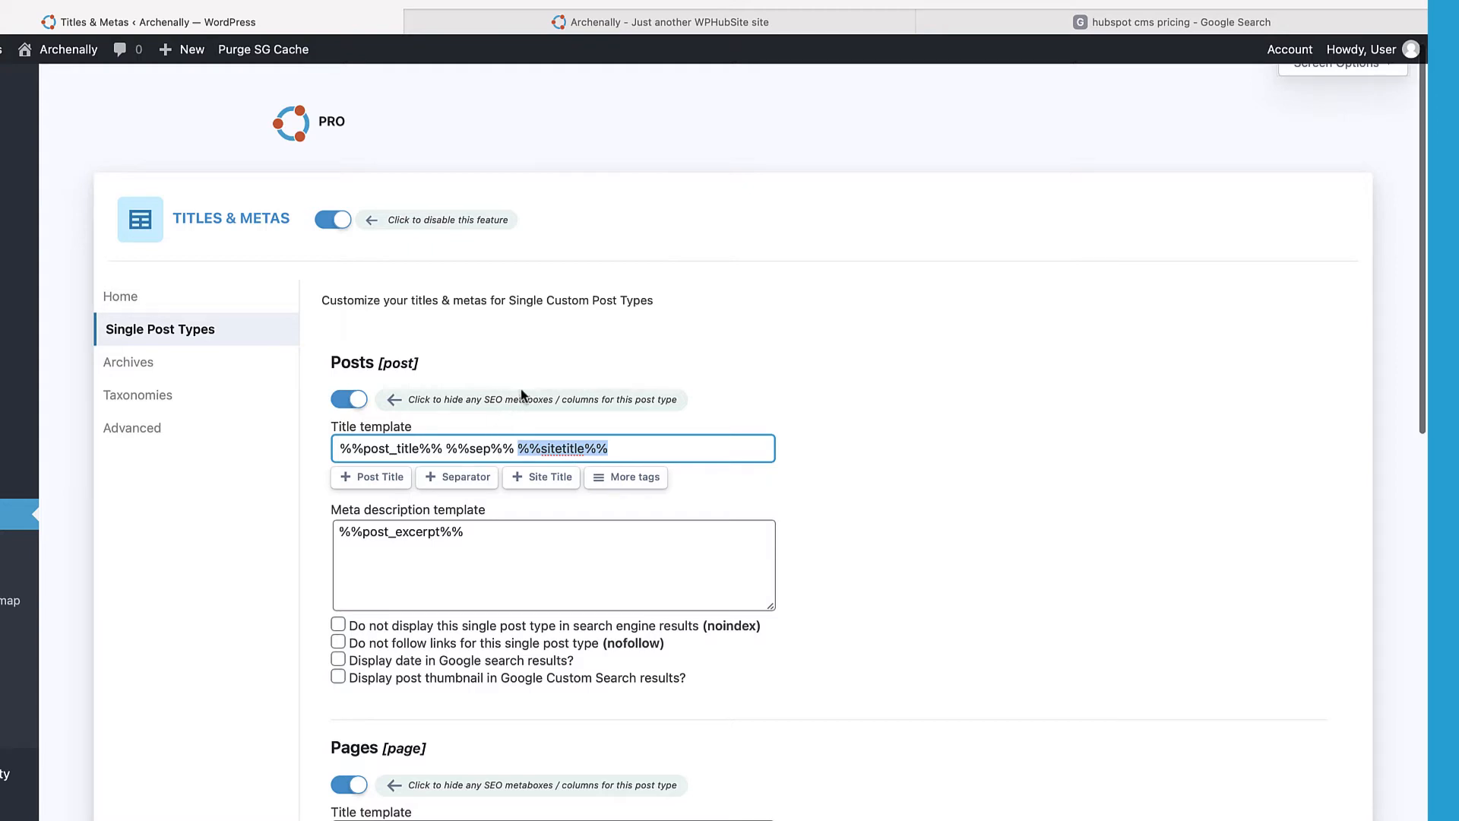
scroll(520, 380, down, 1)
click(488, 501)
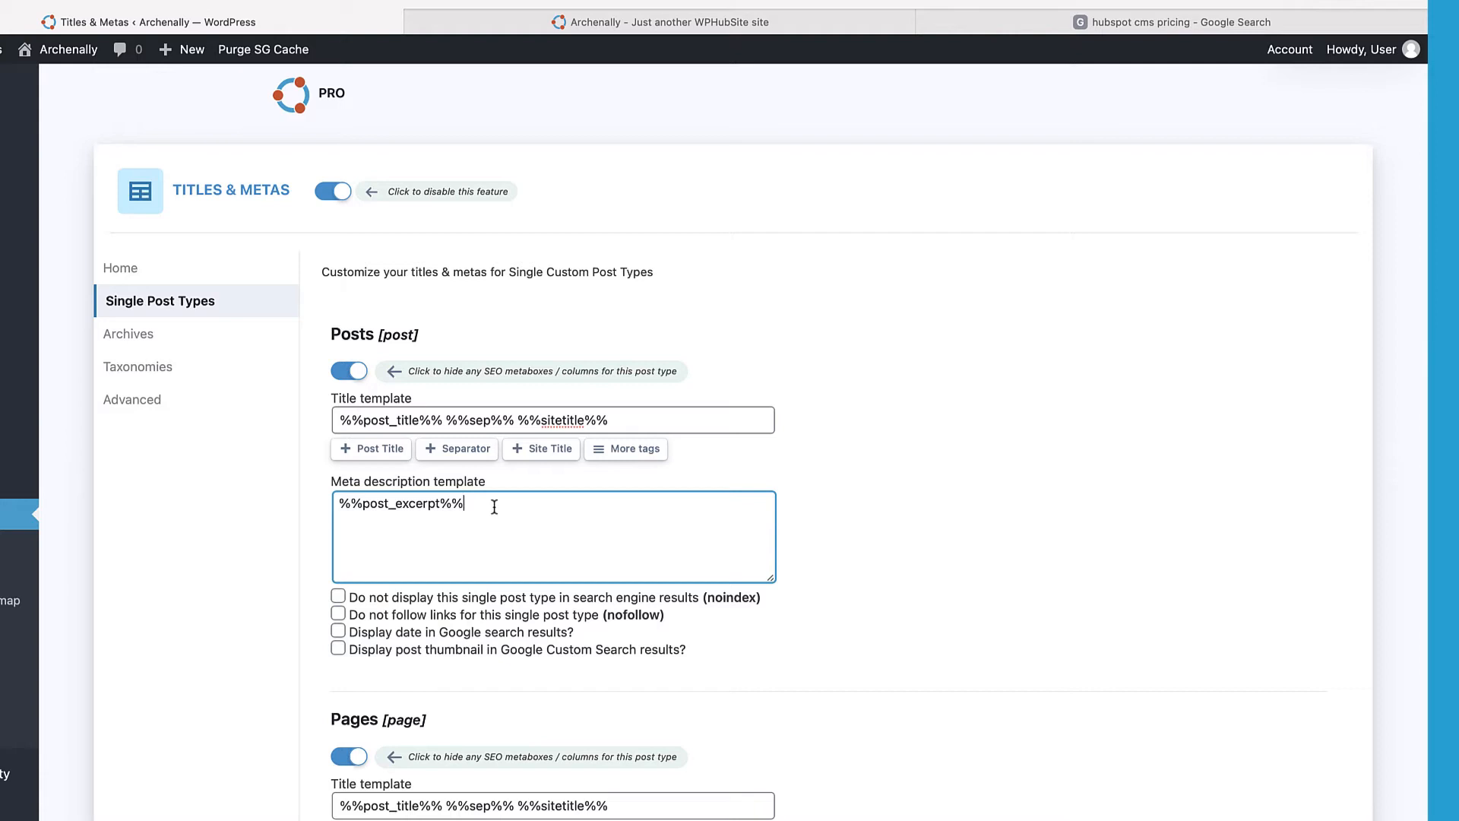
Step: Toggle noindex on and back off for Posts, then tick the nofollow option
scroll(330, 439, down, 2)
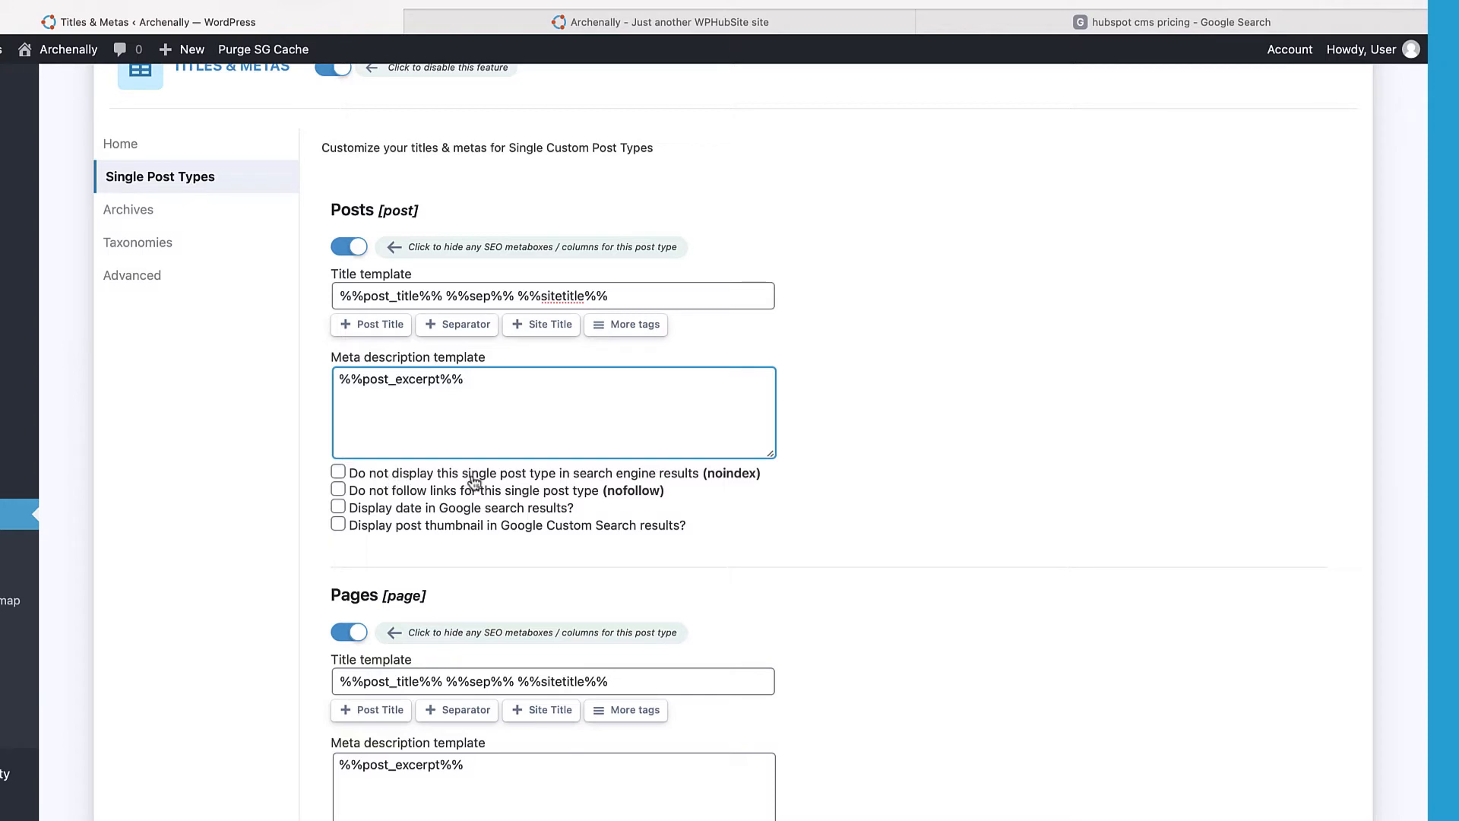
click(339, 473)
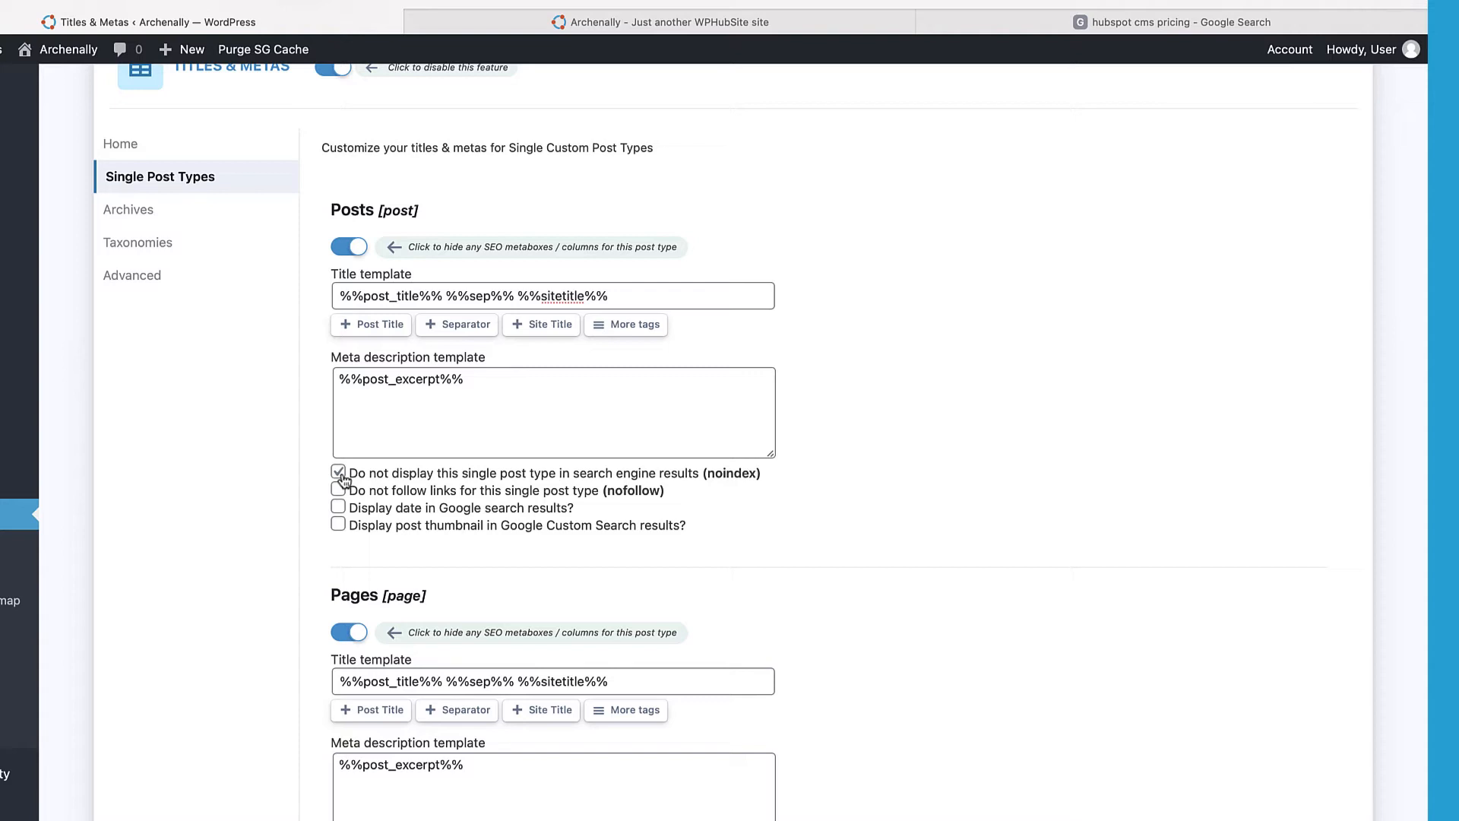
click(339, 472)
click(339, 490)
Step: Switch off SEO metaboxes for the Templates post type
scroll(340, 497, down, 5)
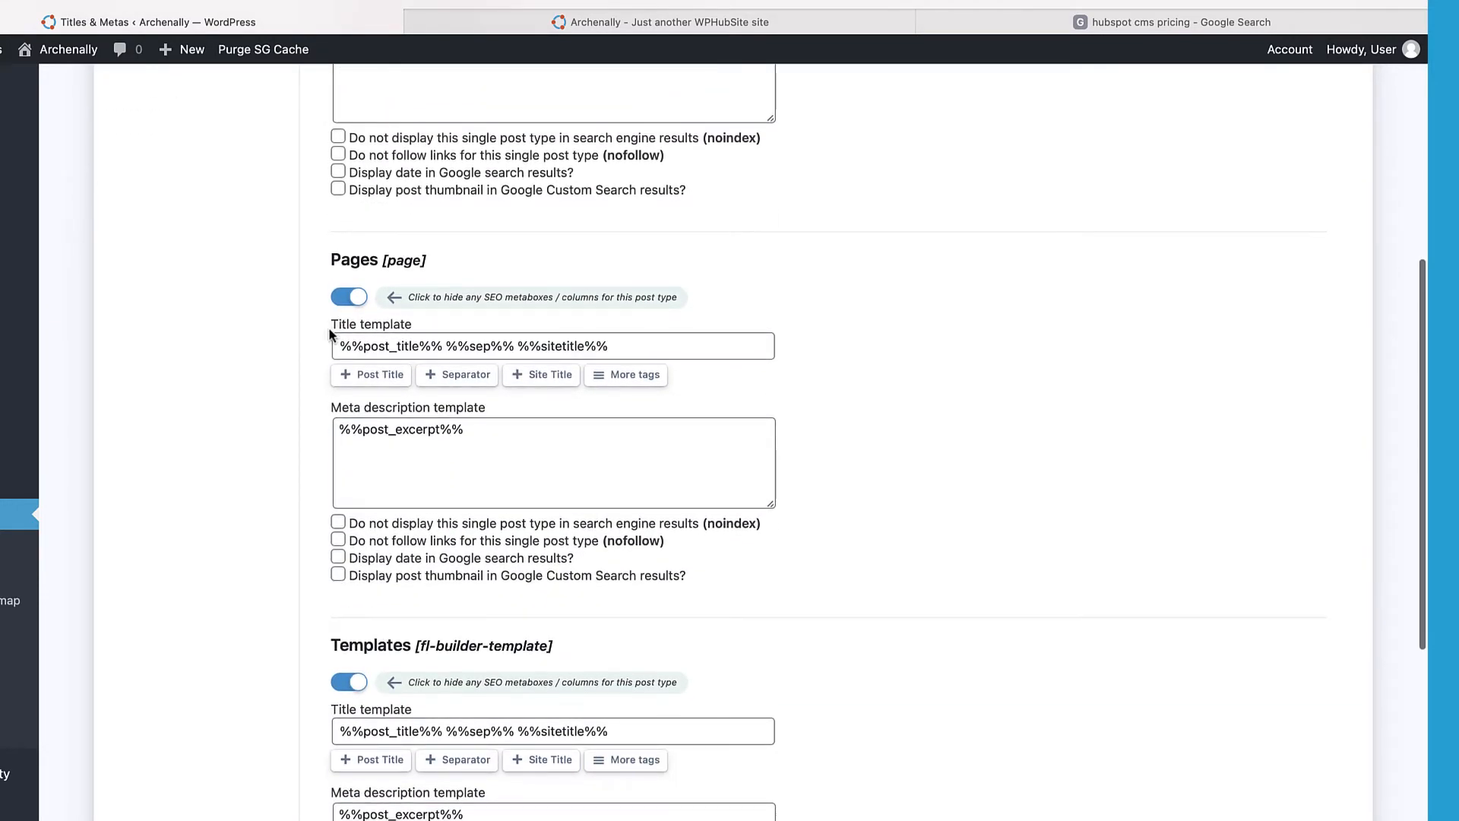
scroll(319, 340, up, 4)
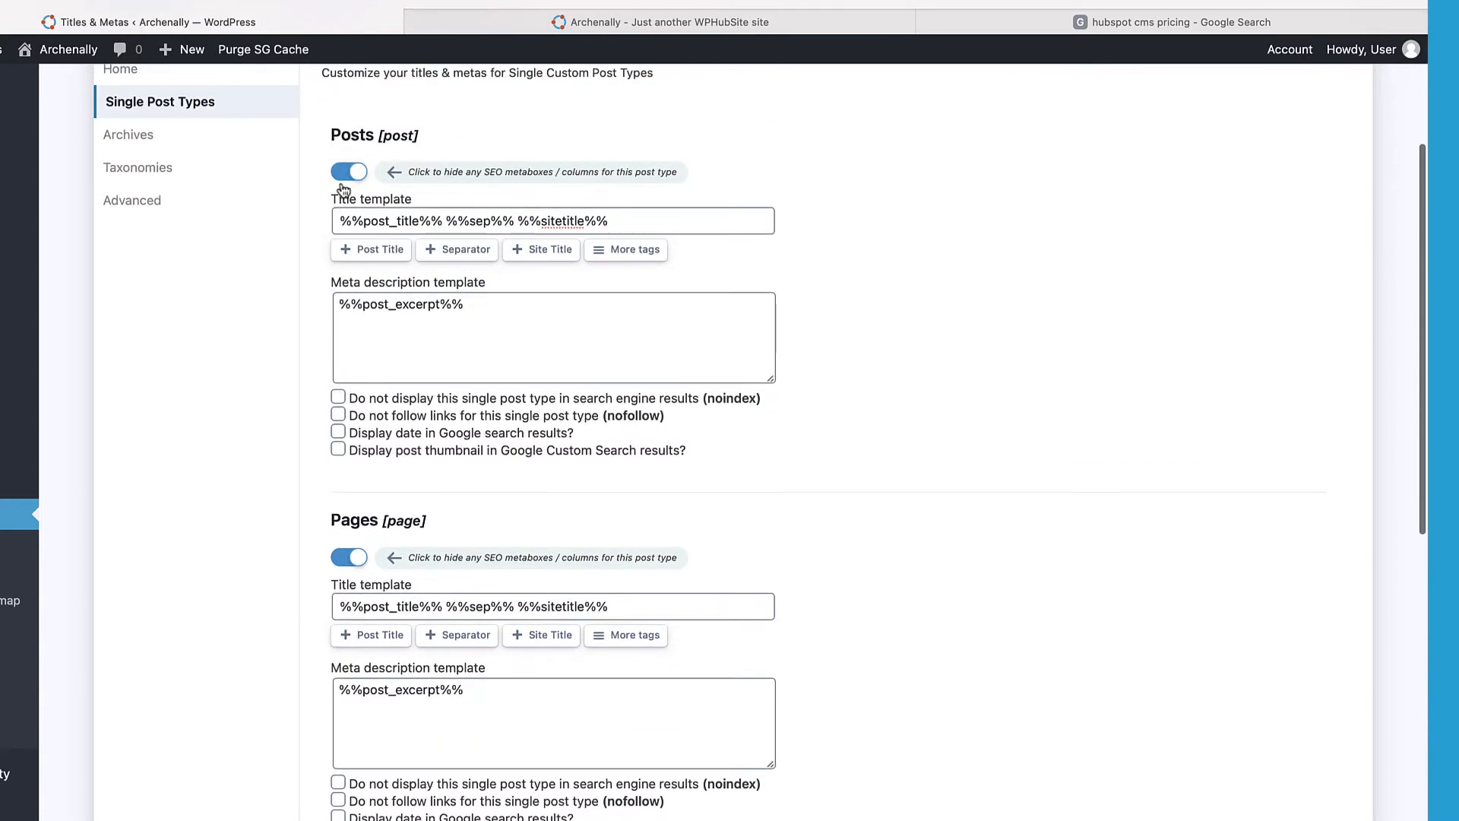
scroll(346, 560, down, 2)
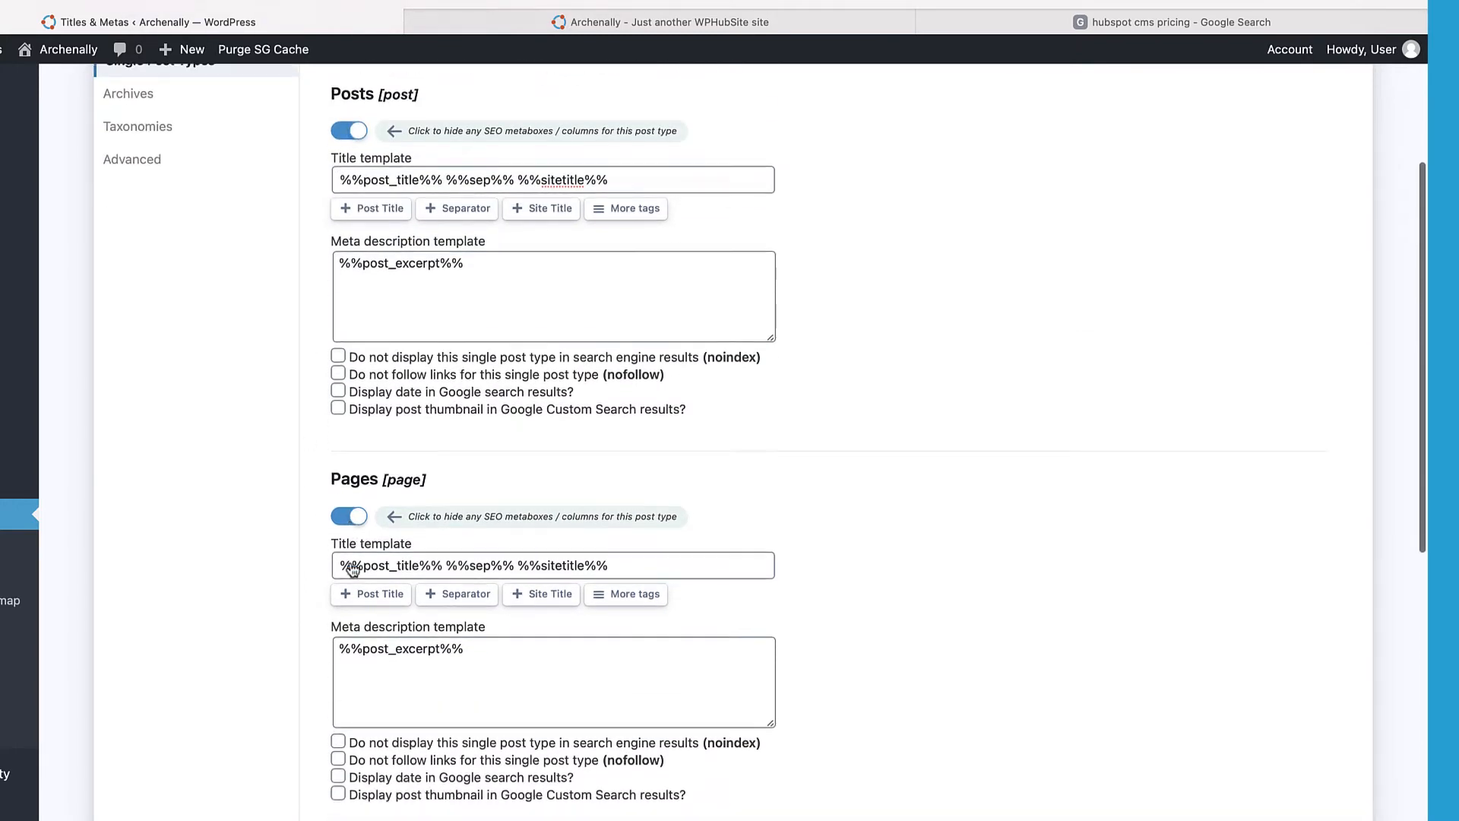
scroll(319, 468, down, 2)
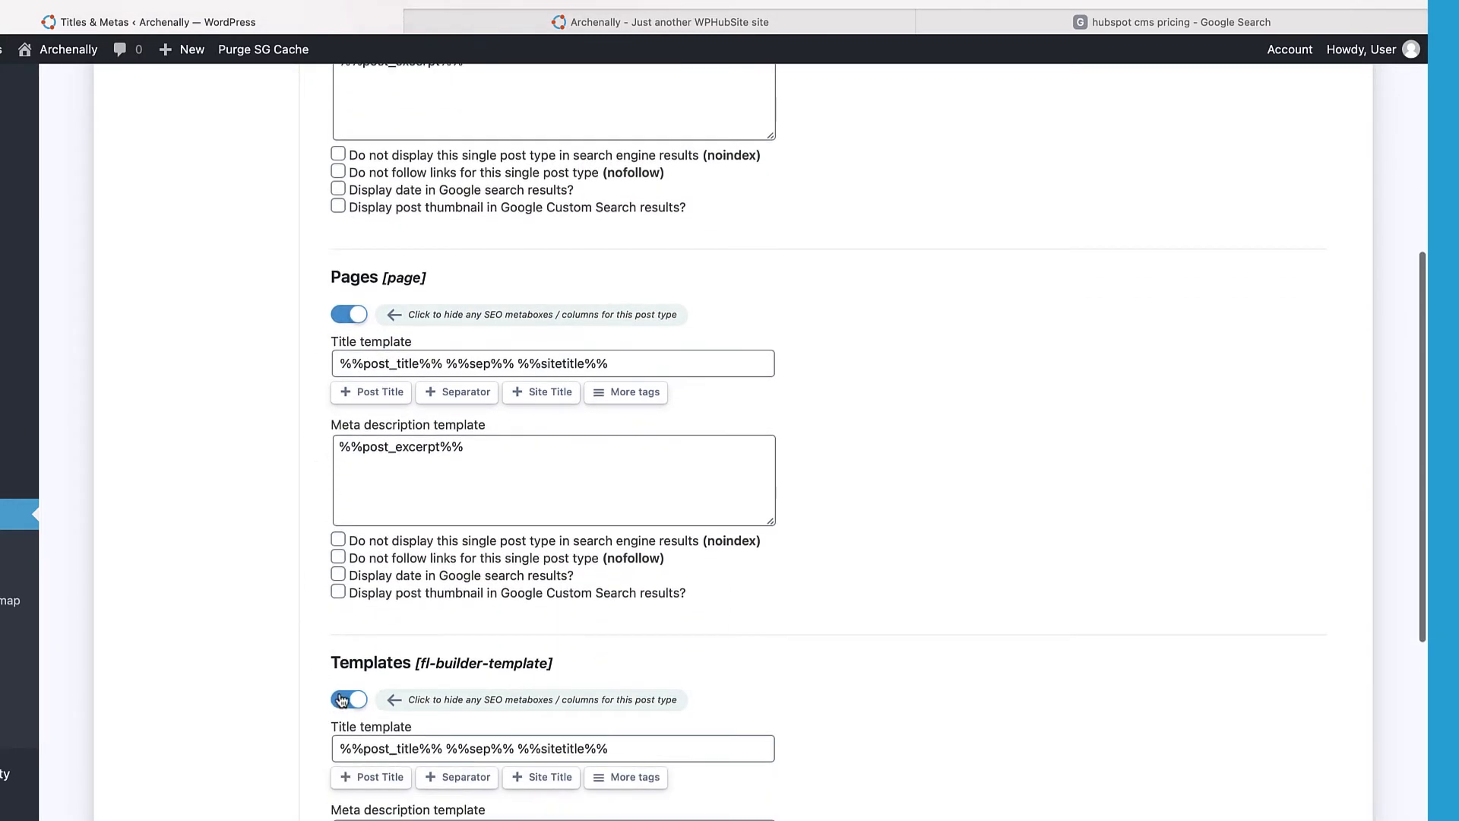
click(344, 700)
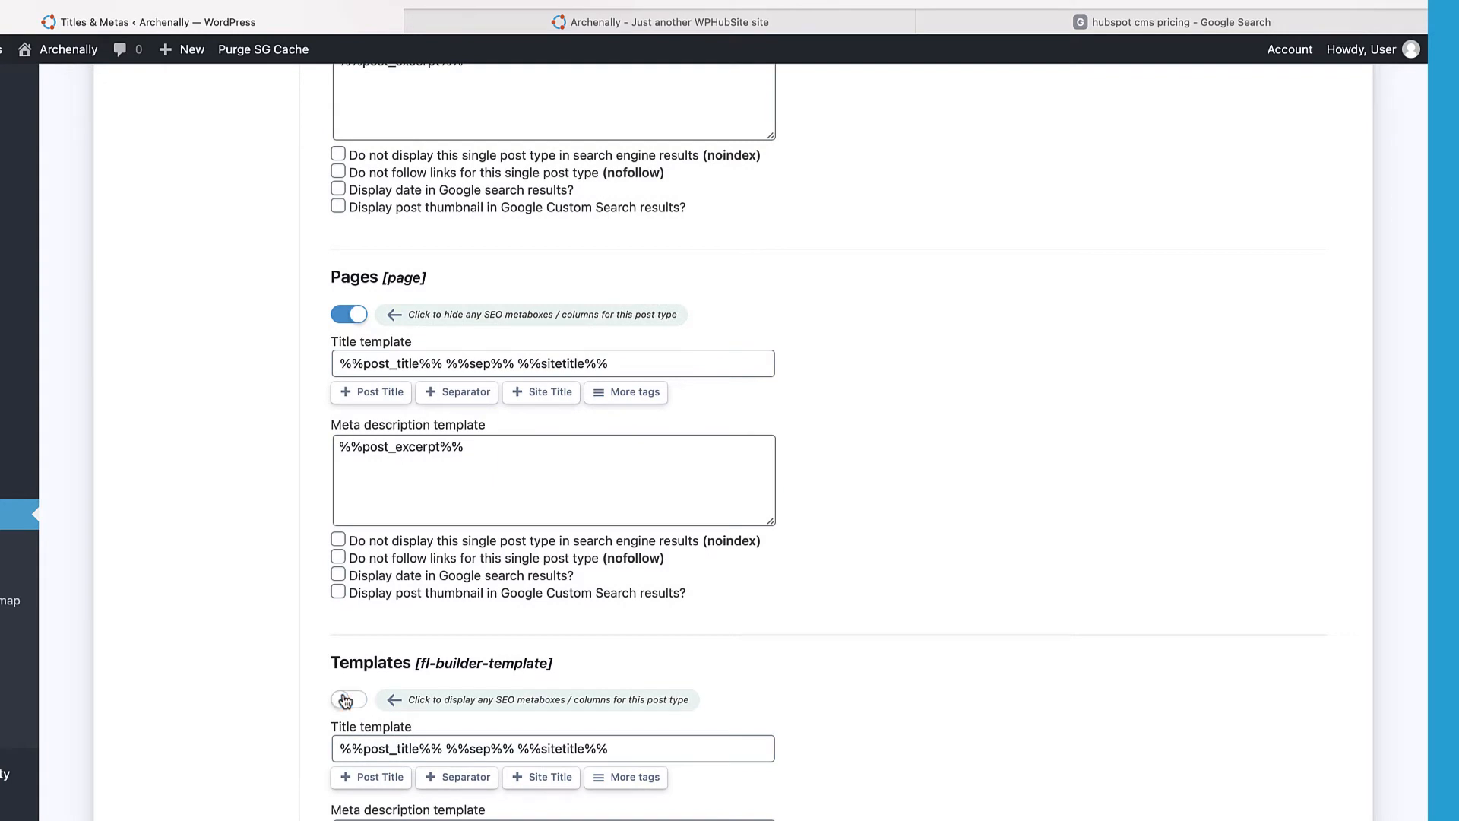
Step: Enable displaying the post date in Google search results for Posts
scroll(346, 338, up, 3)
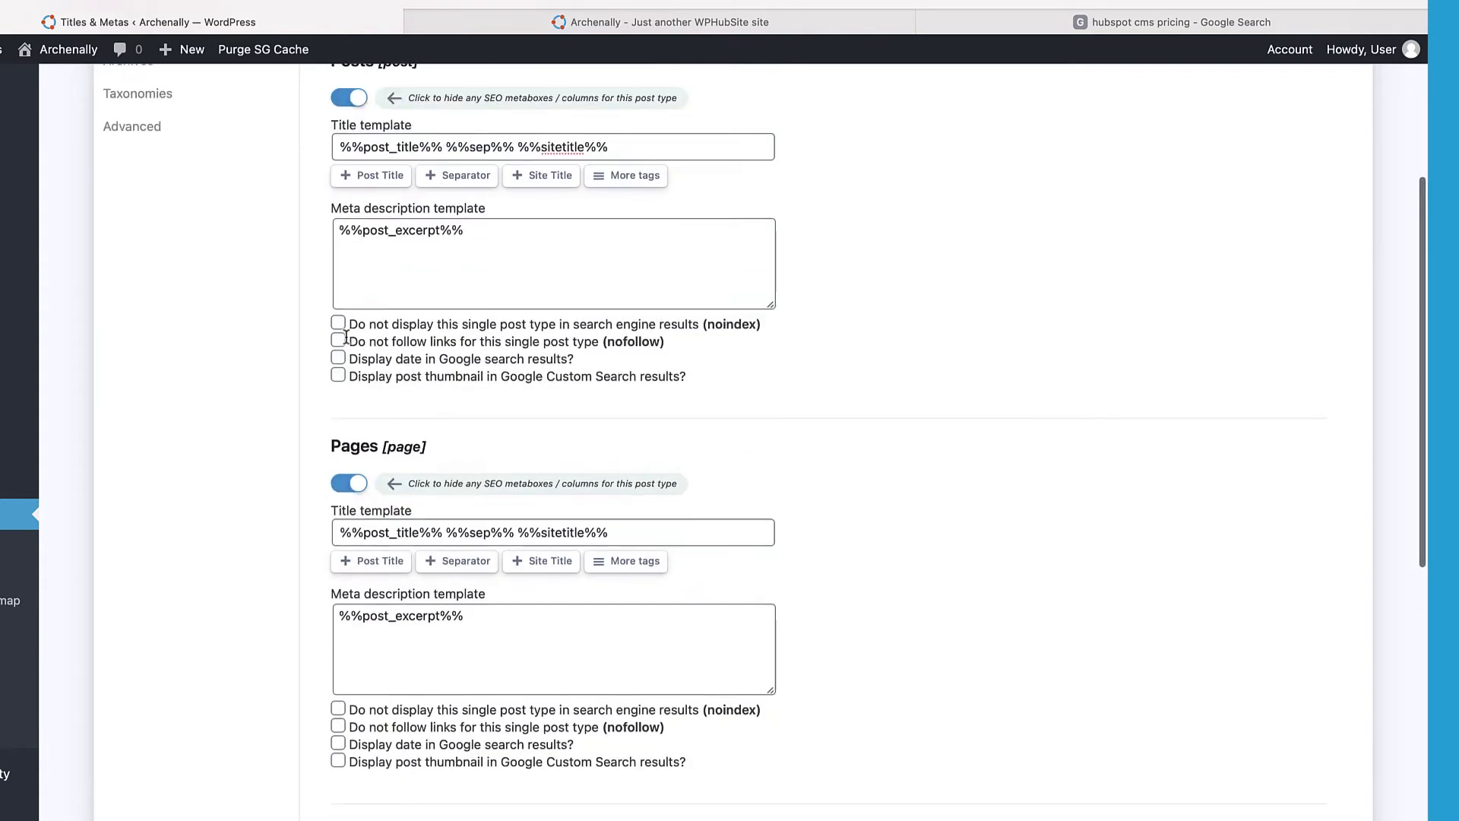
scroll(327, 385, down, 3)
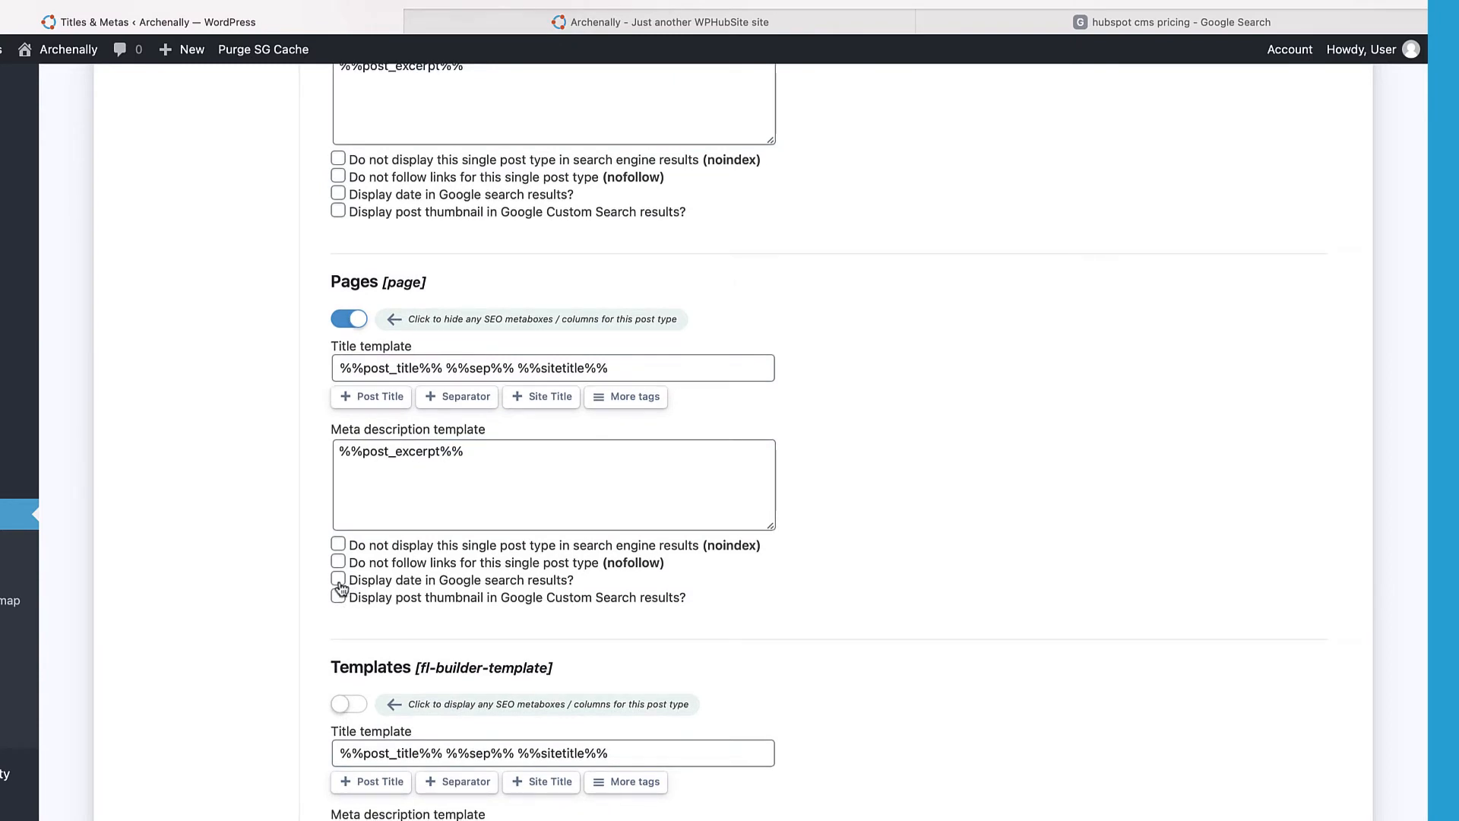
click(338, 195)
Step: Switch off SEO metaboxes for Admin Pages and save the Single Post Types settings
scroll(306, 426, down, 1)
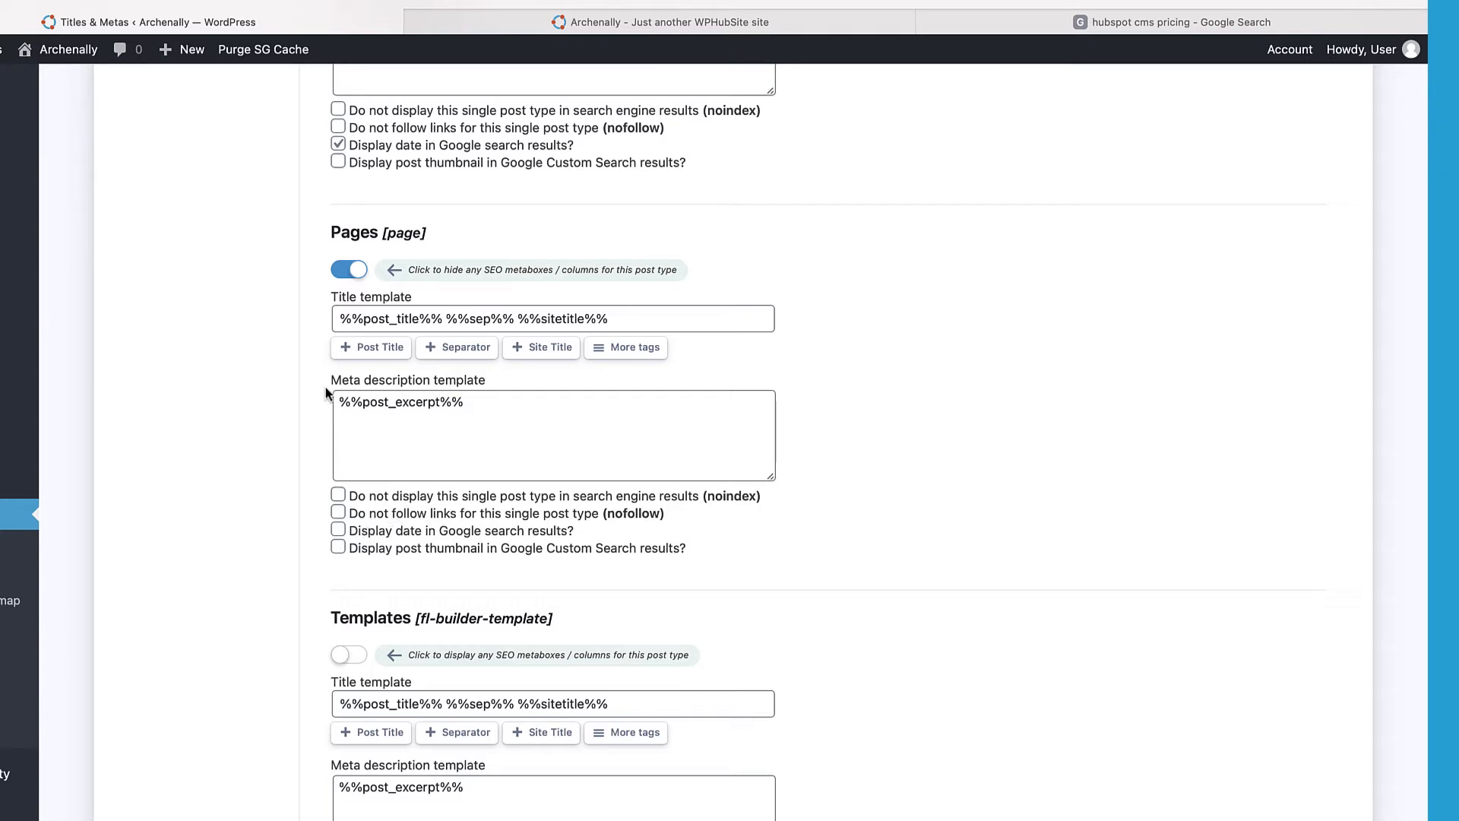
click(630, 312)
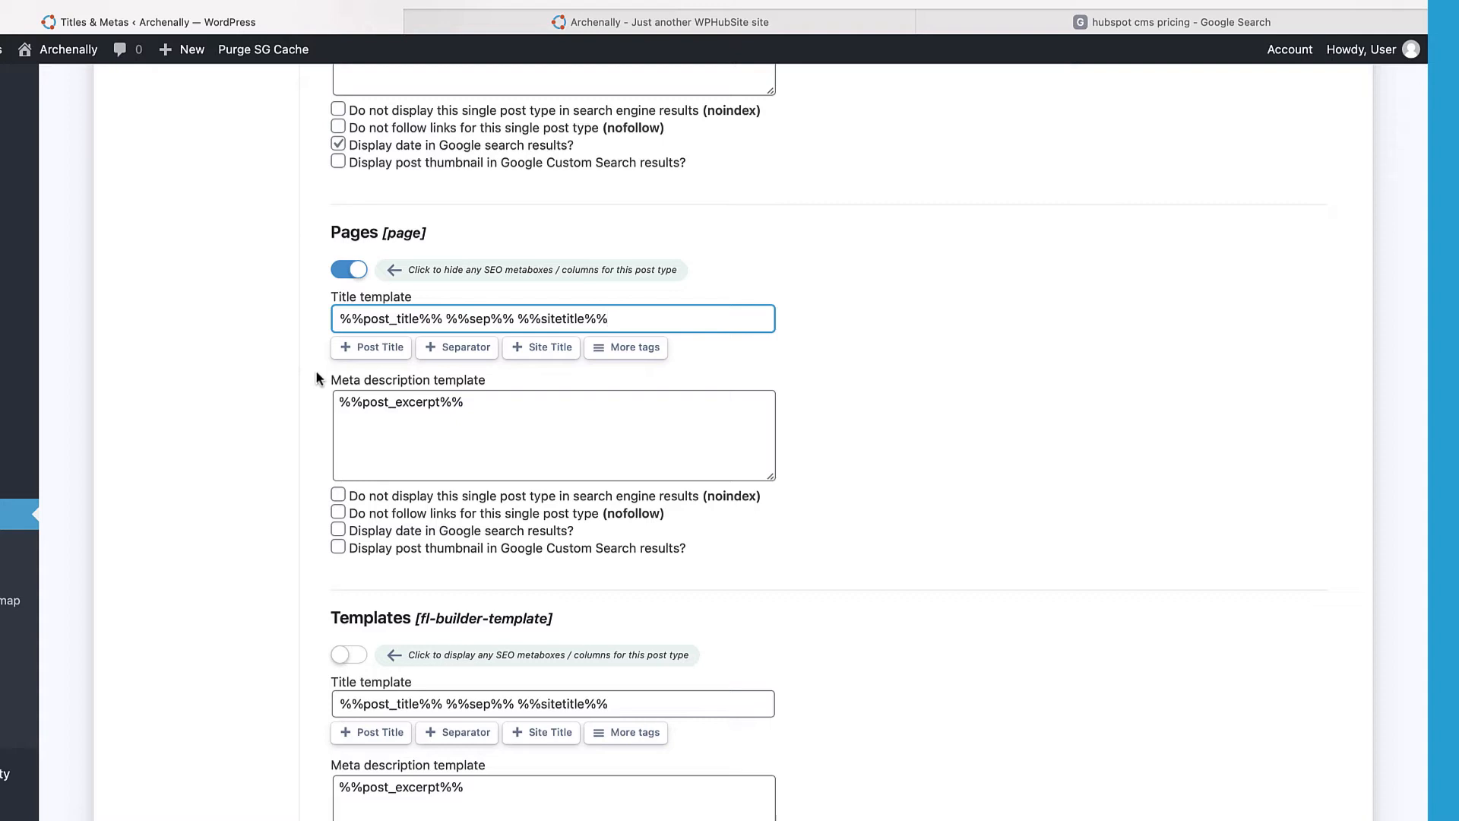
scroll(319, 378, down, 5)
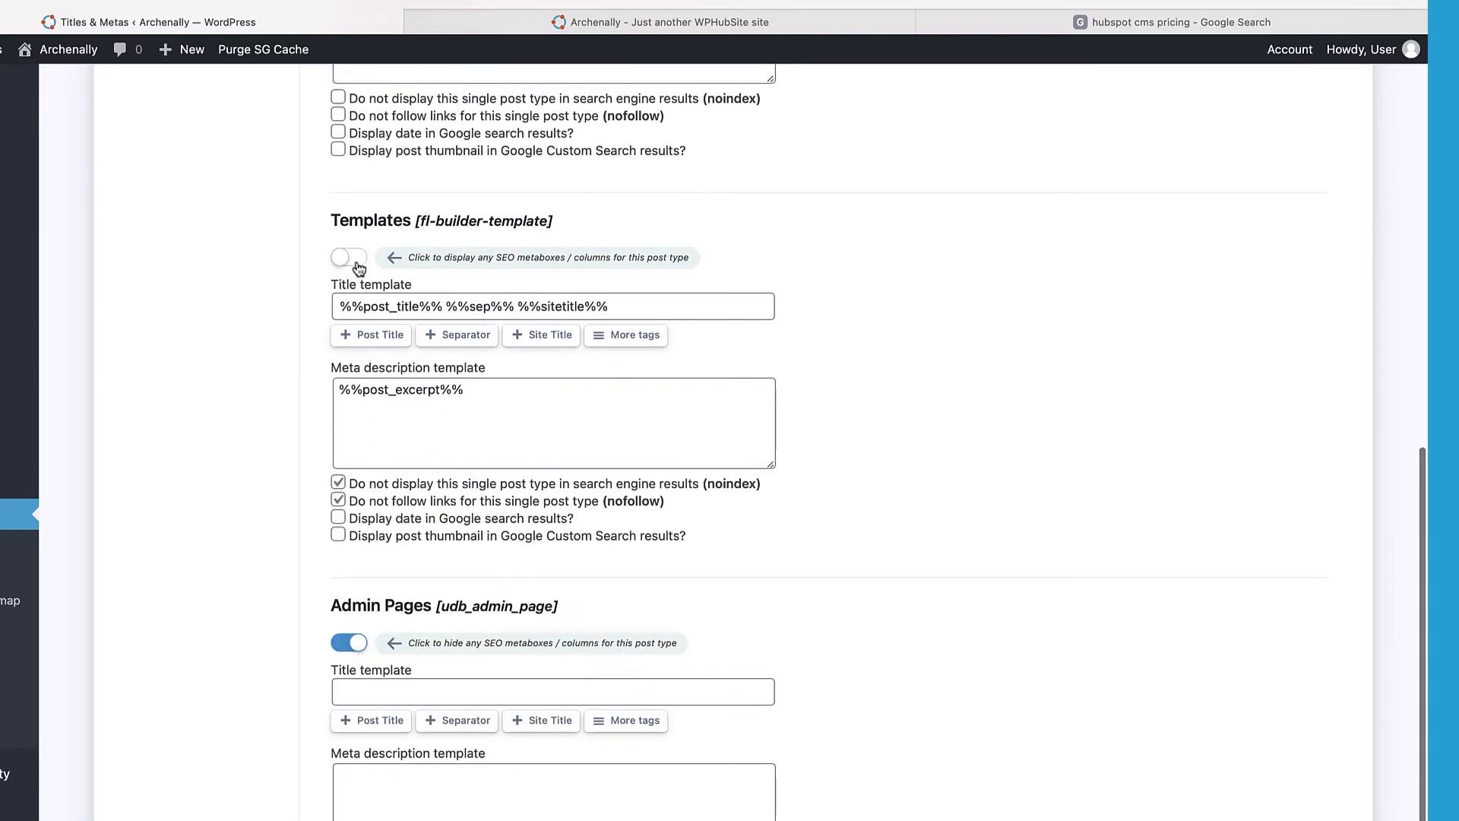
scroll(304, 448, down, 1)
scroll(304, 449, down, 2)
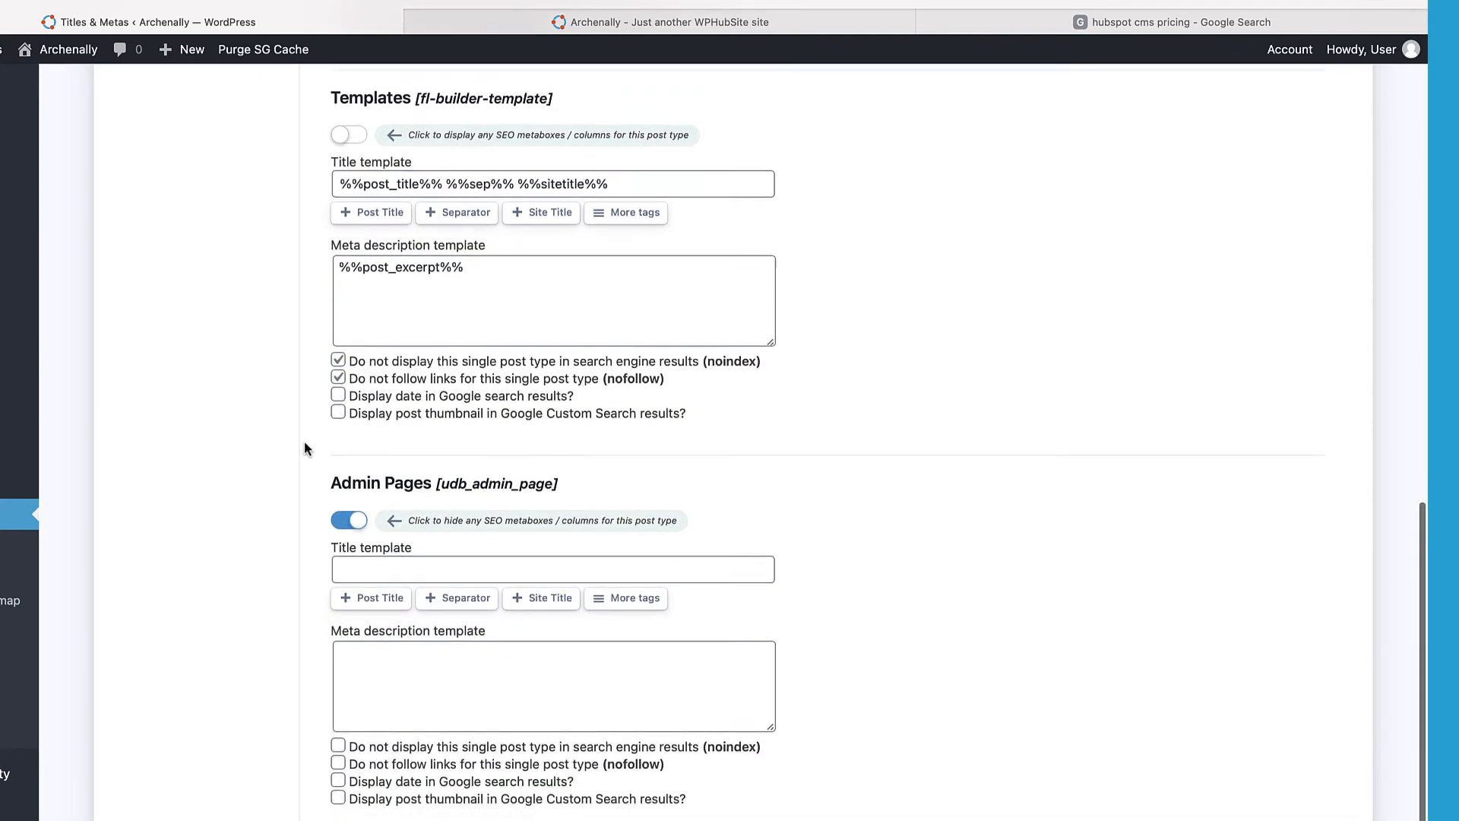
click(343, 489)
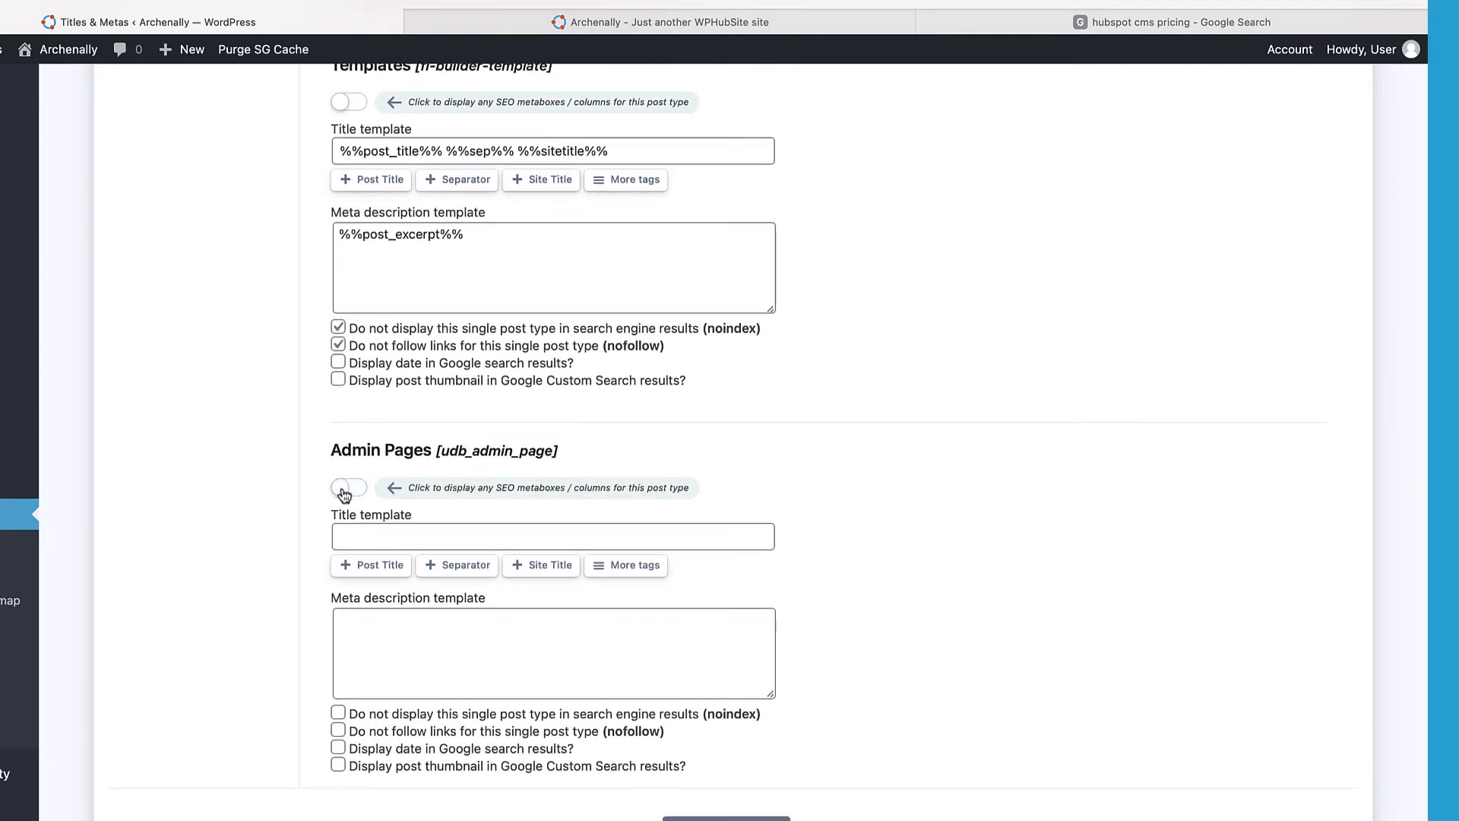
scroll(319, 448, down, 1)
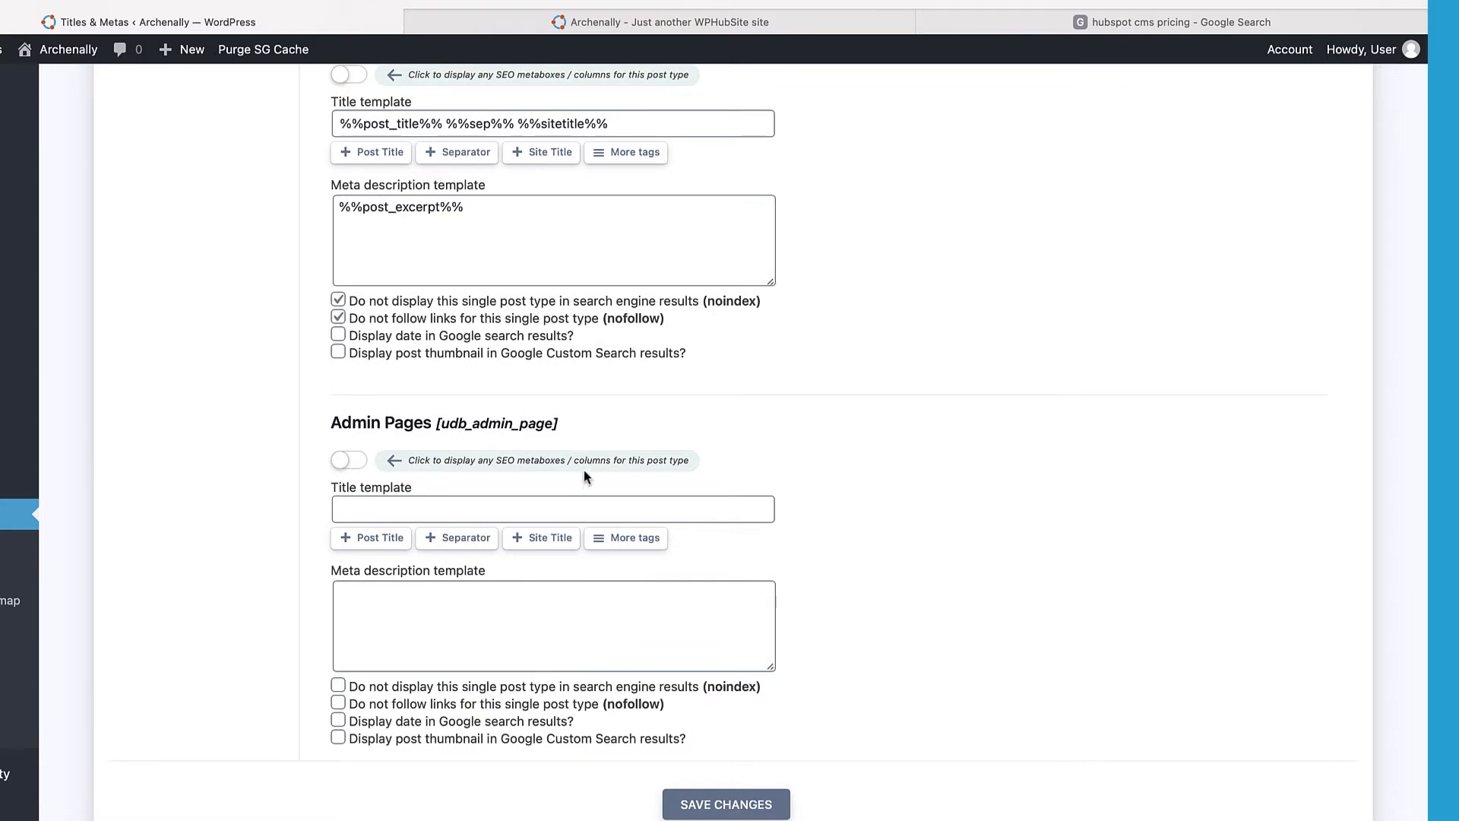
click(684, 805)
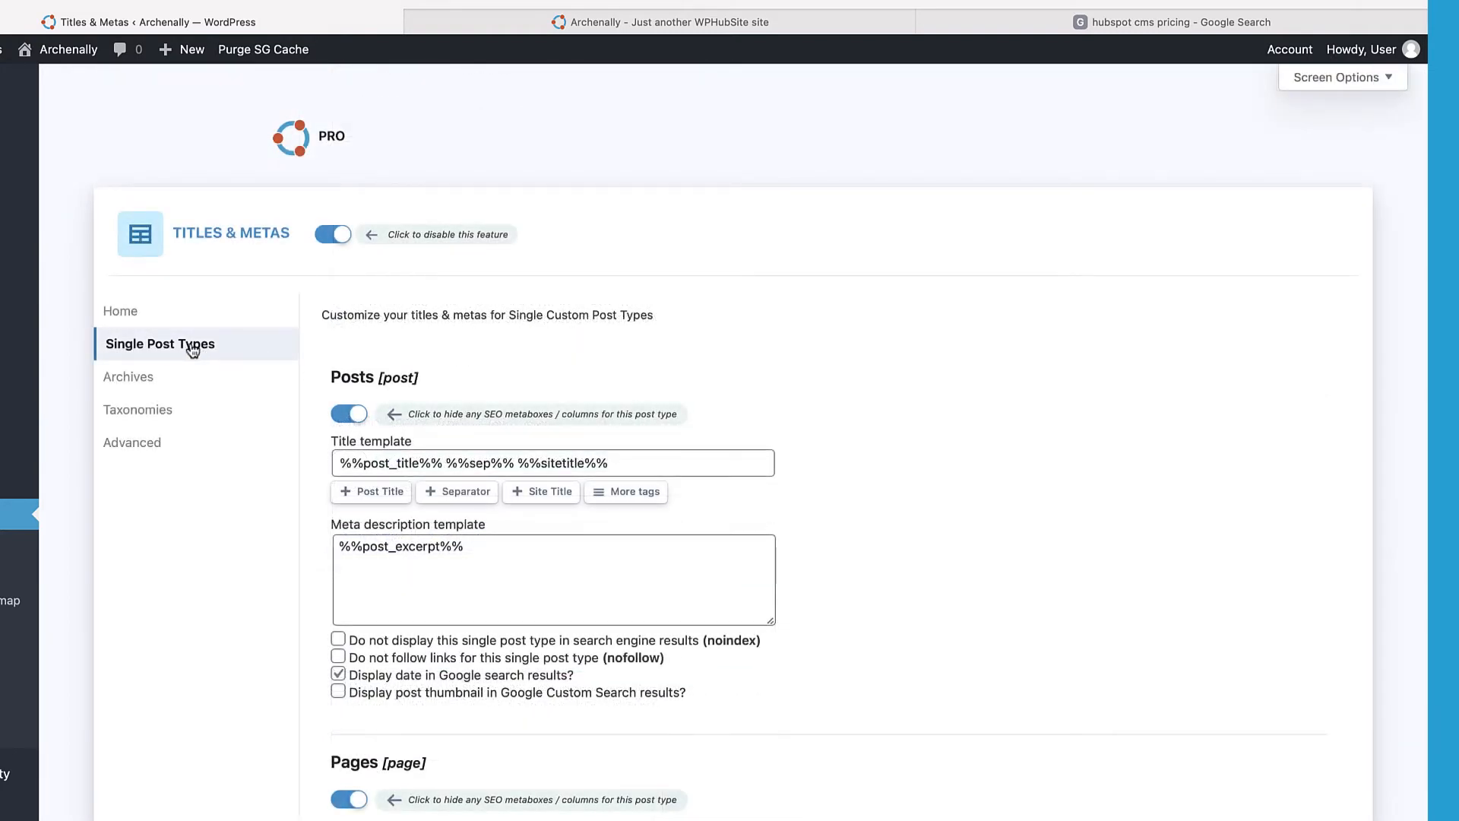
scroll(276, 508, down, 2)
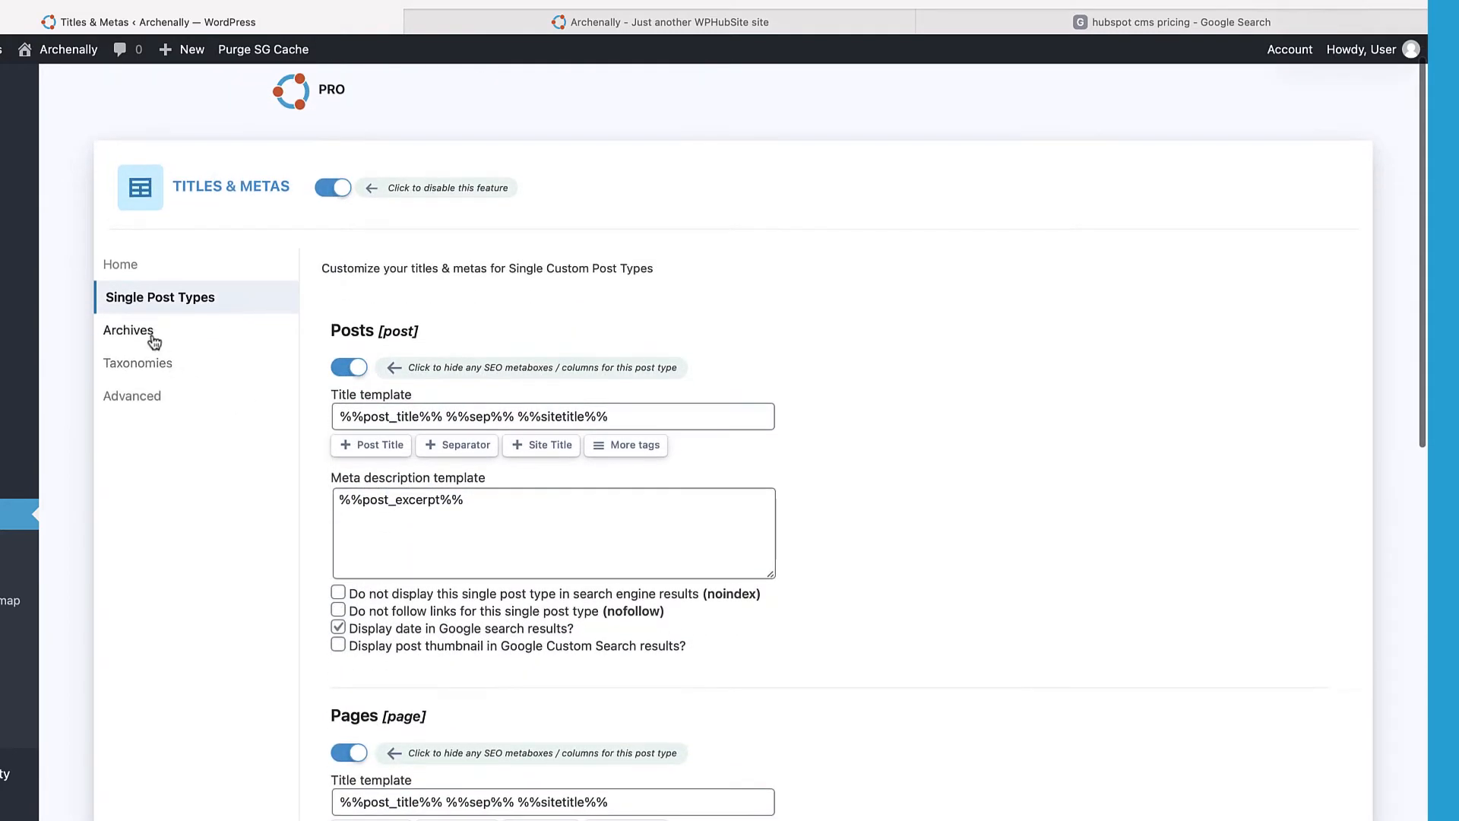
click(152, 337)
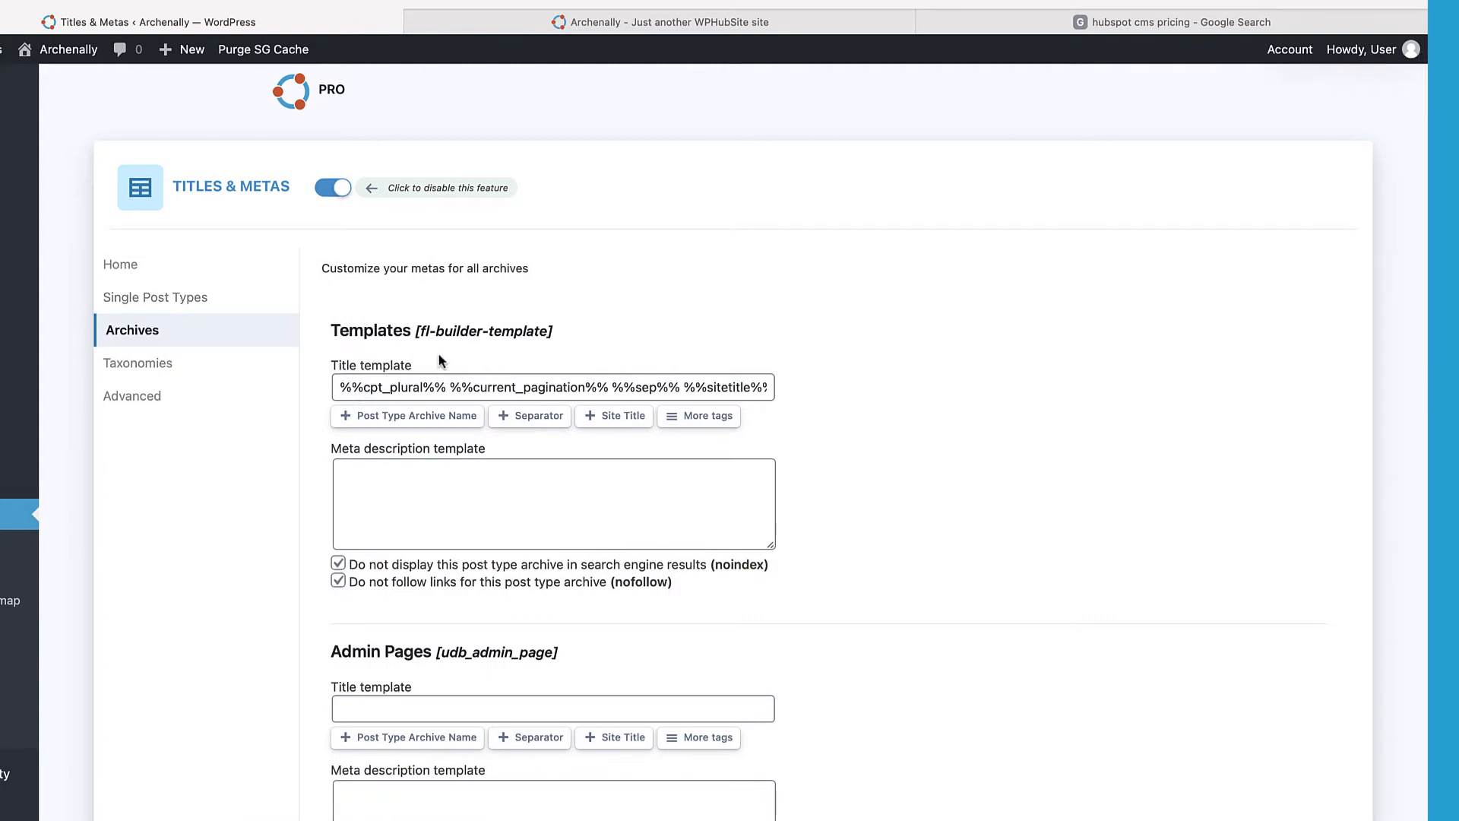
scroll(442, 357, down, 1)
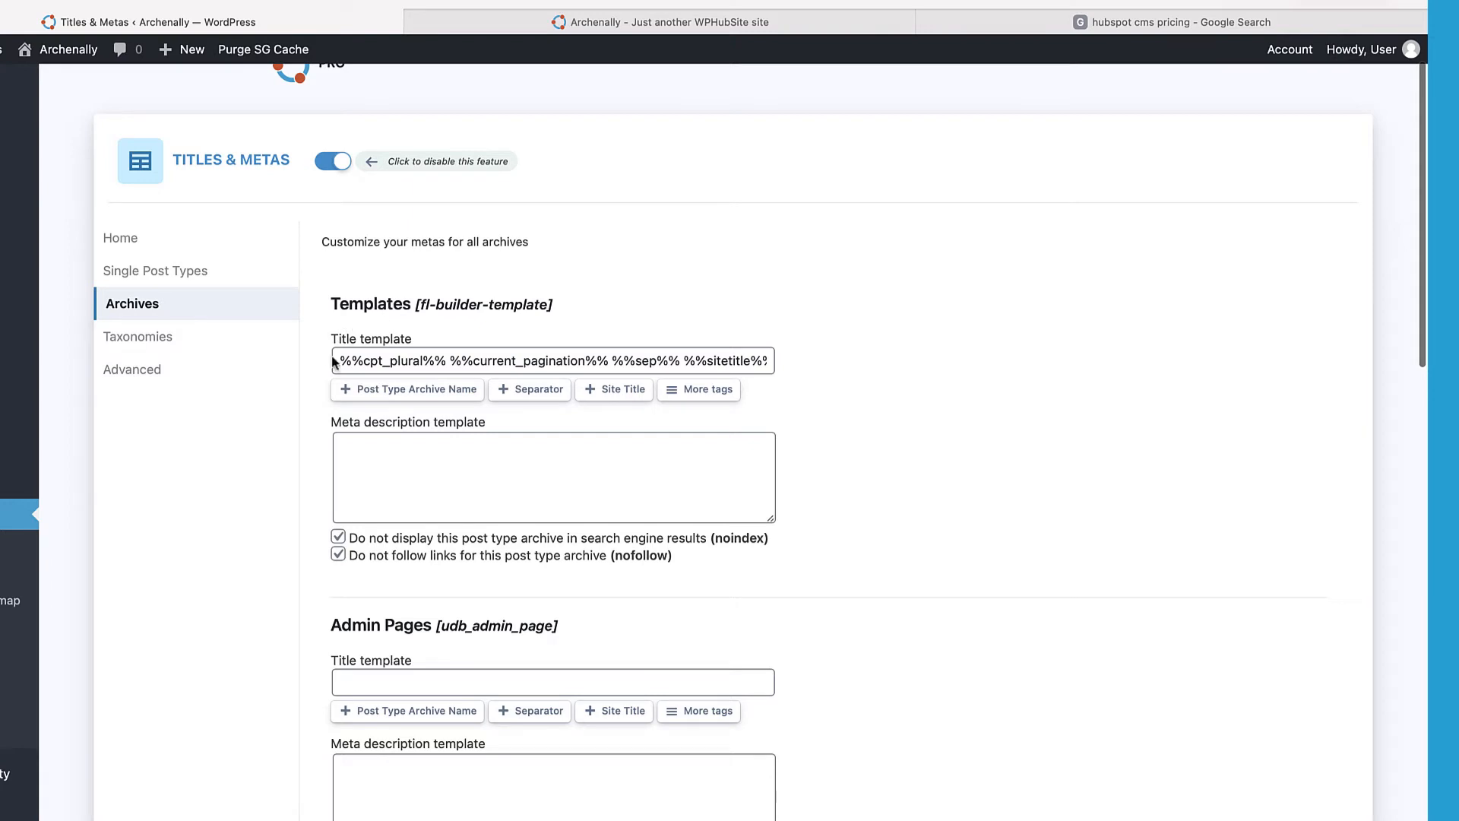
scroll(321, 375, down, 3)
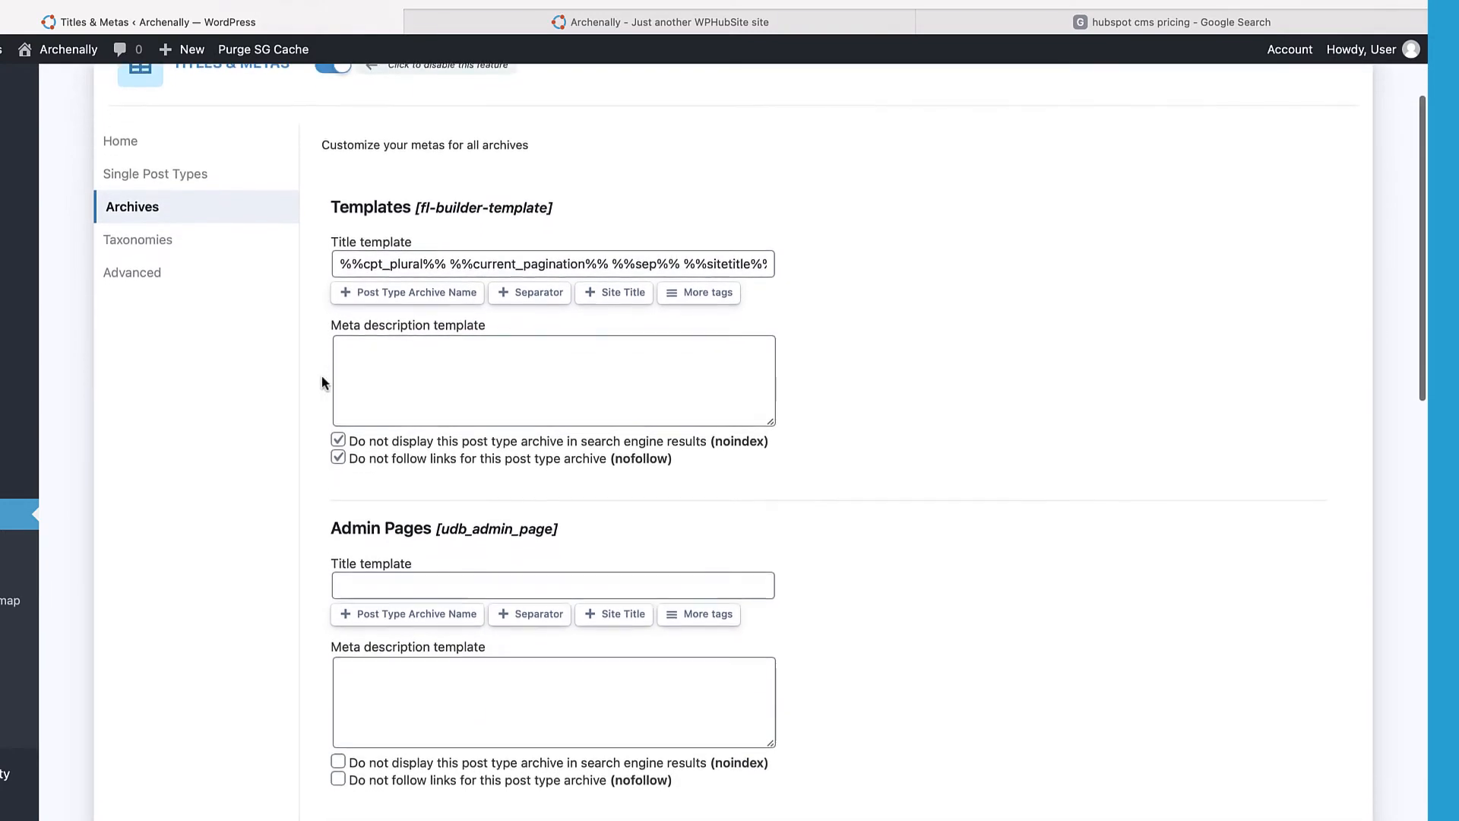
scroll(322, 382, down, 1)
scroll(321, 381, down, 5)
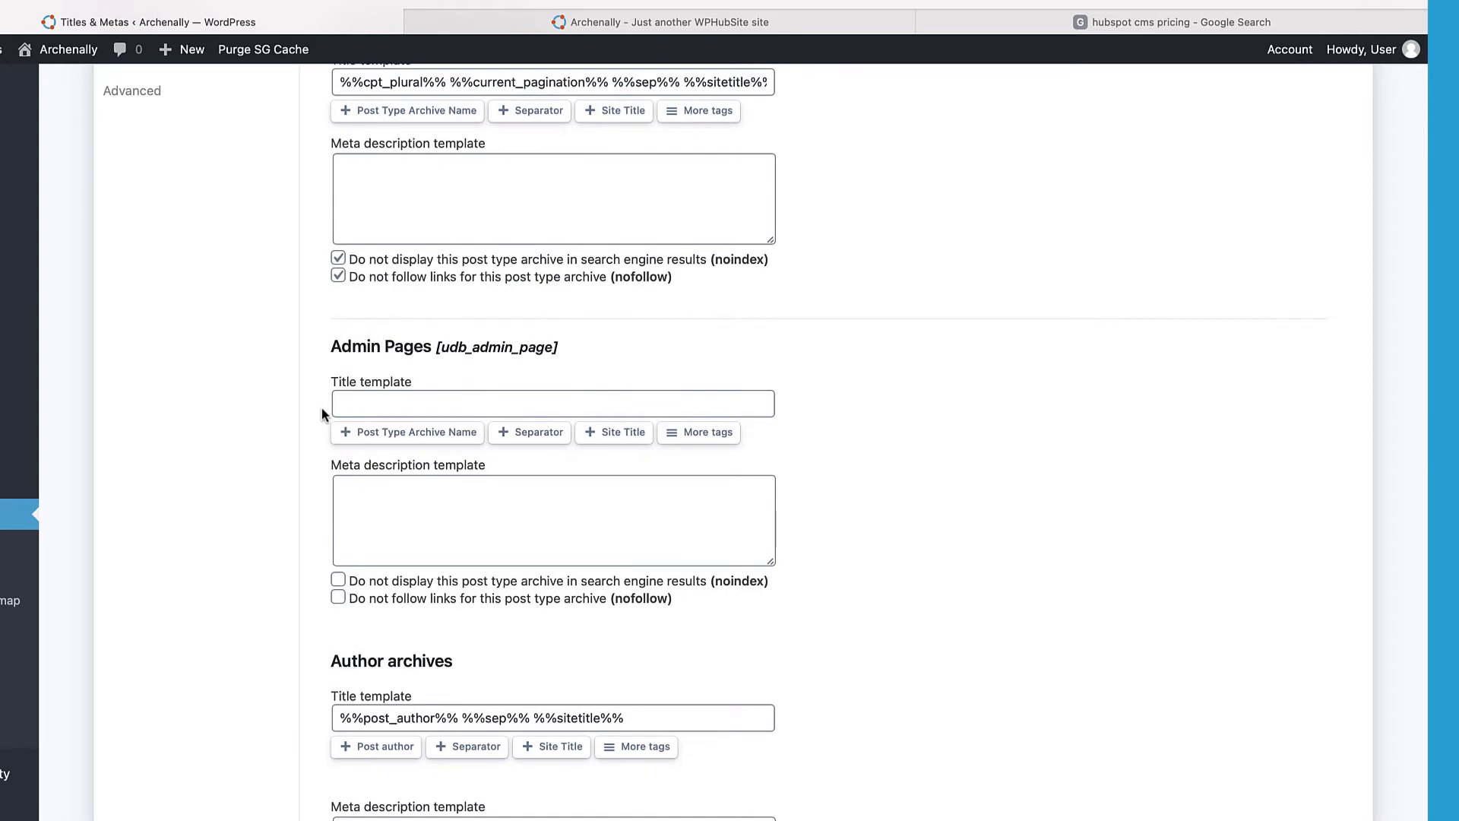
scroll(322, 410, down, 7)
scroll(321, 408, down, 2)
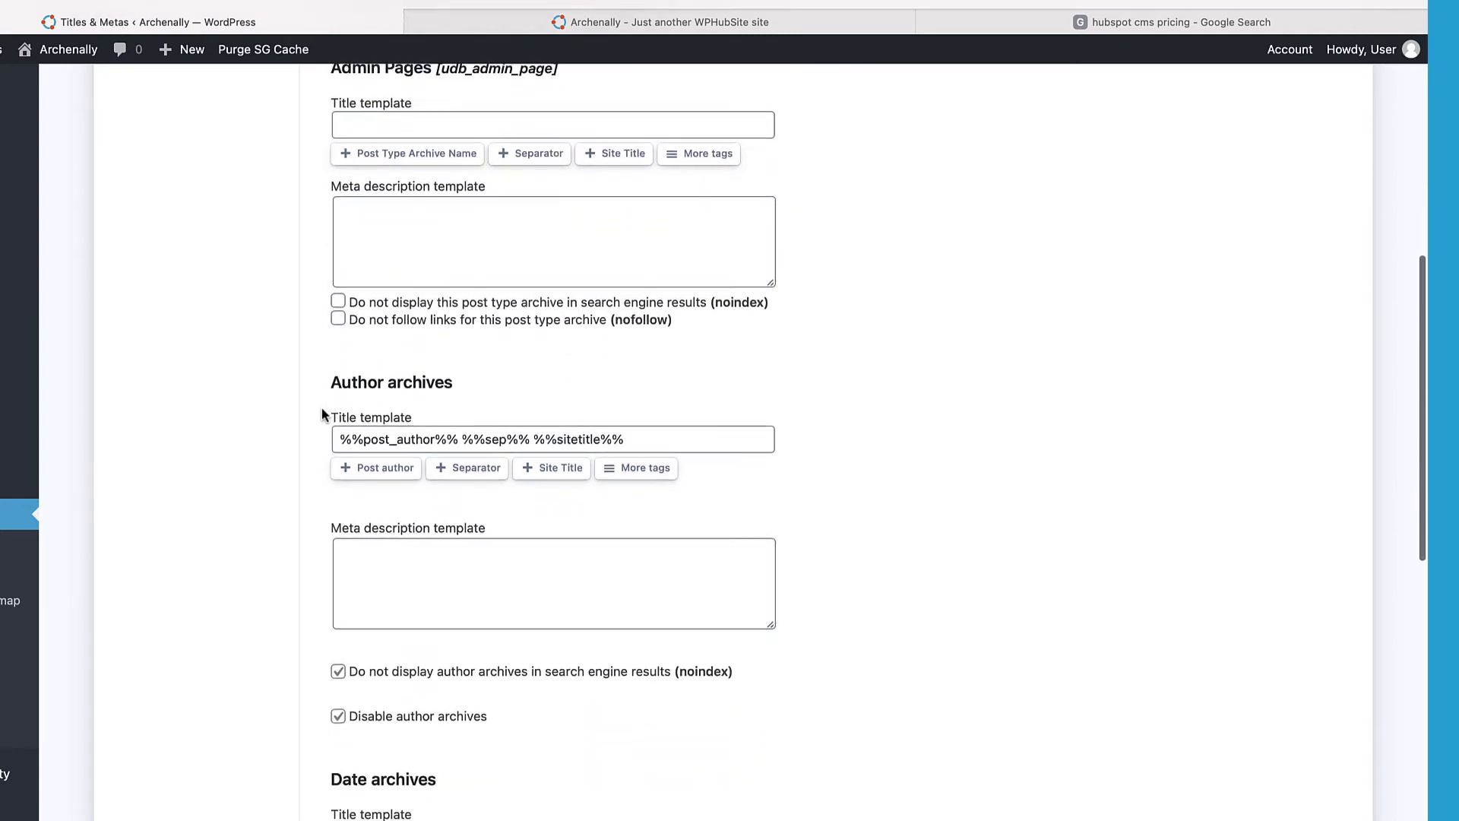
scroll(323, 407, down, 1)
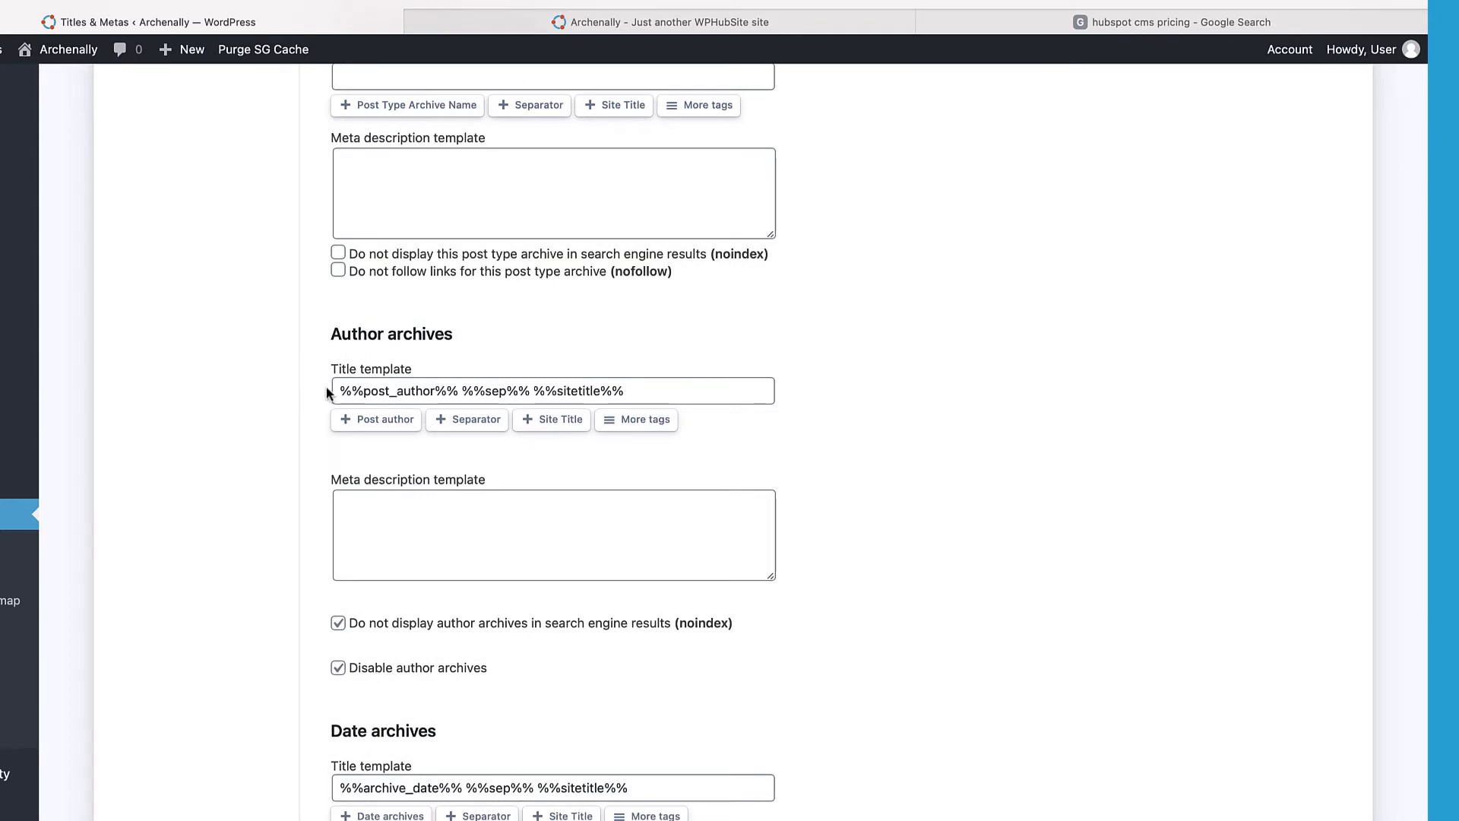
scroll(326, 391, down, 3)
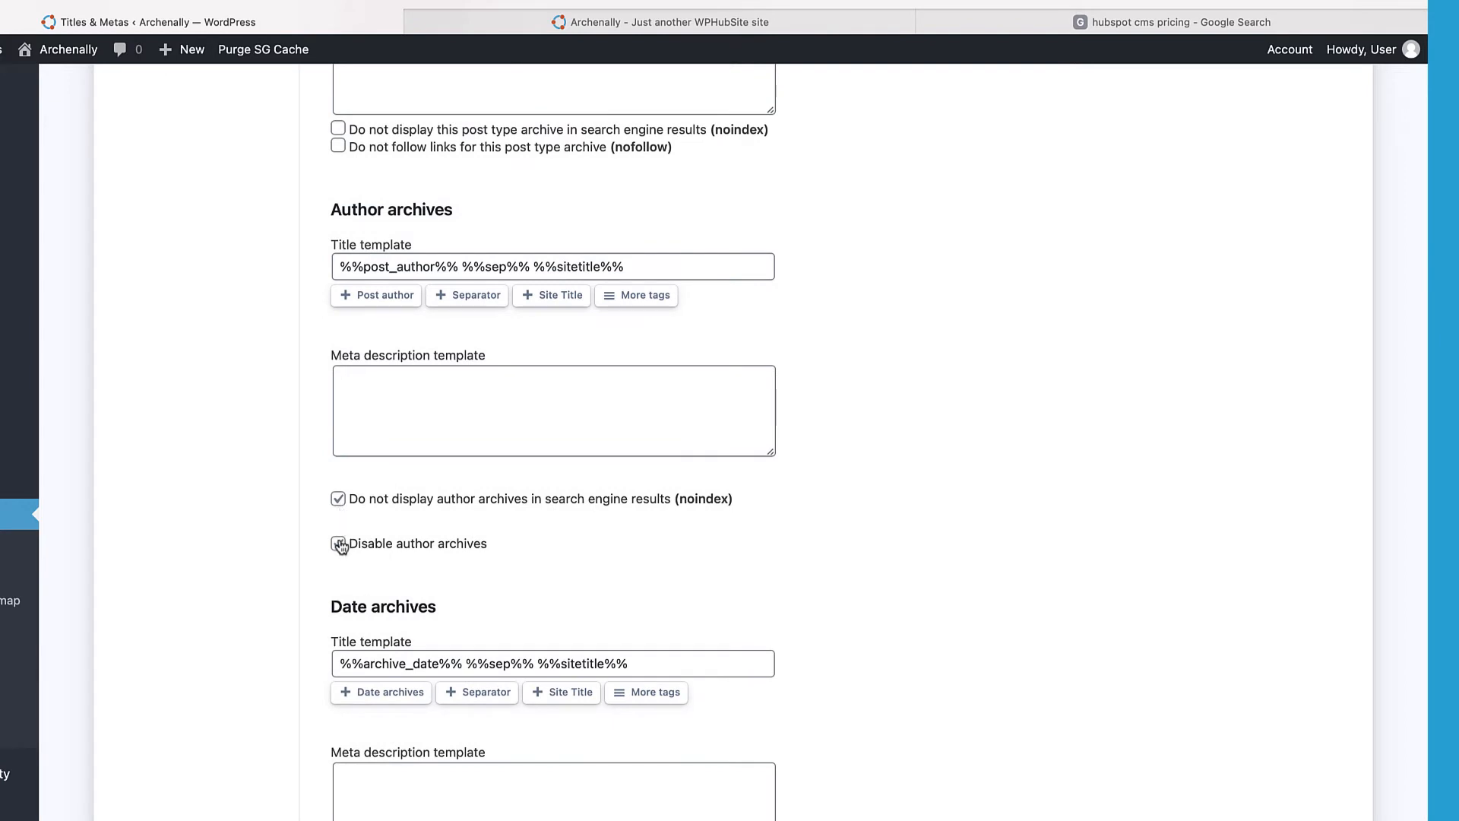
scroll(325, 461, down, 7)
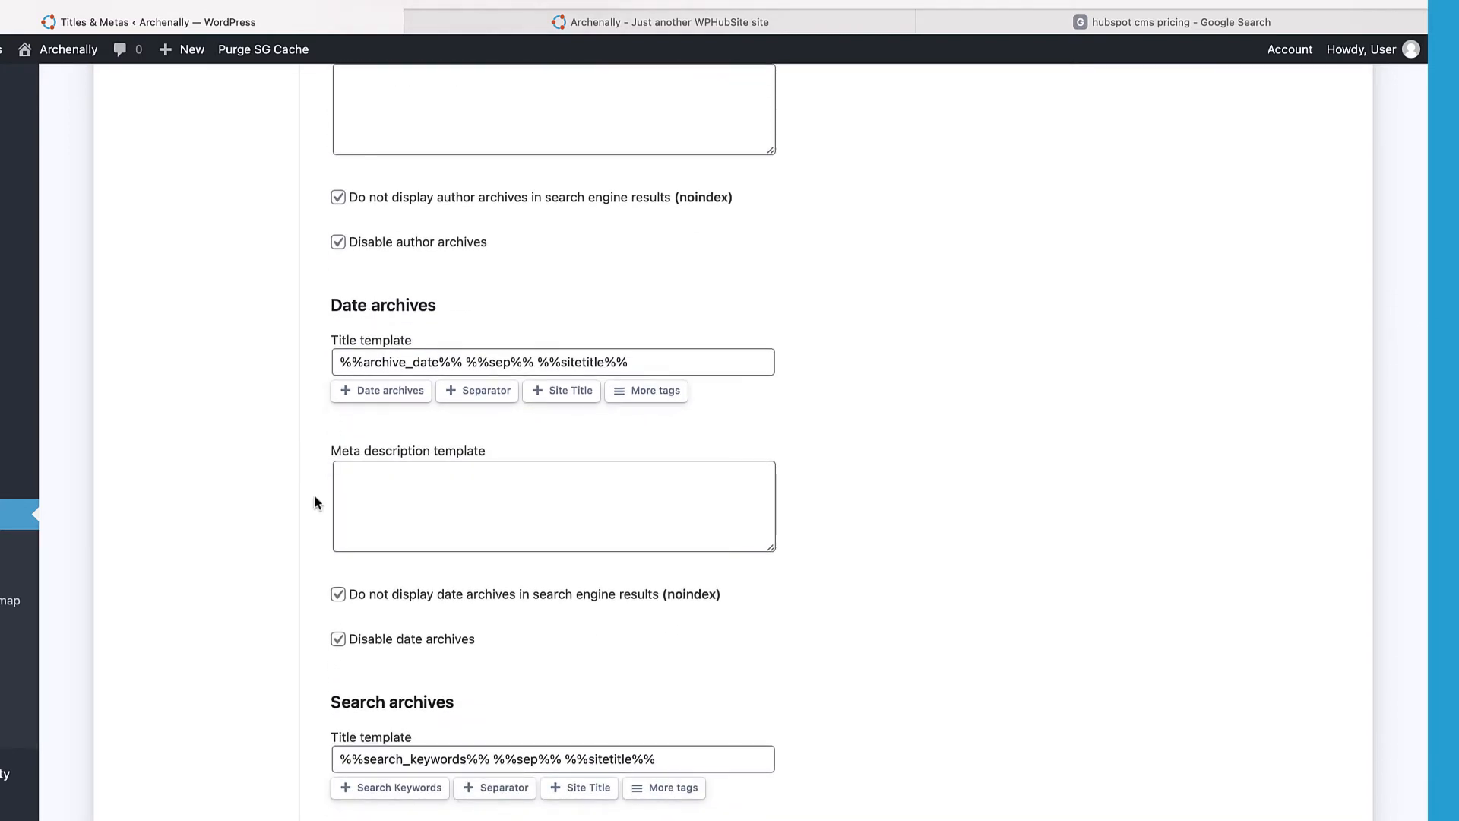
scroll(314, 502, down, 9)
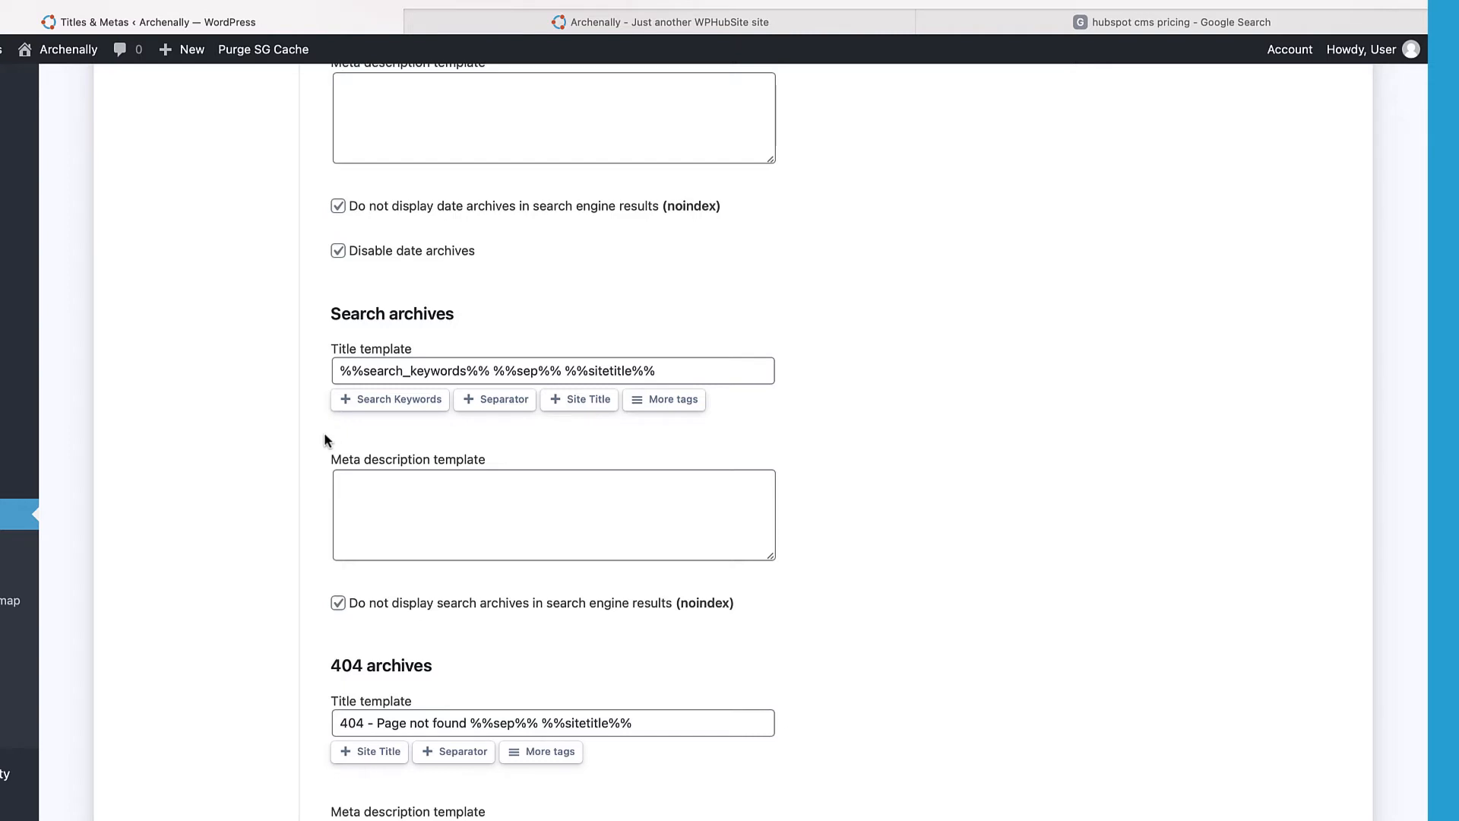
scroll(326, 434, down, 2)
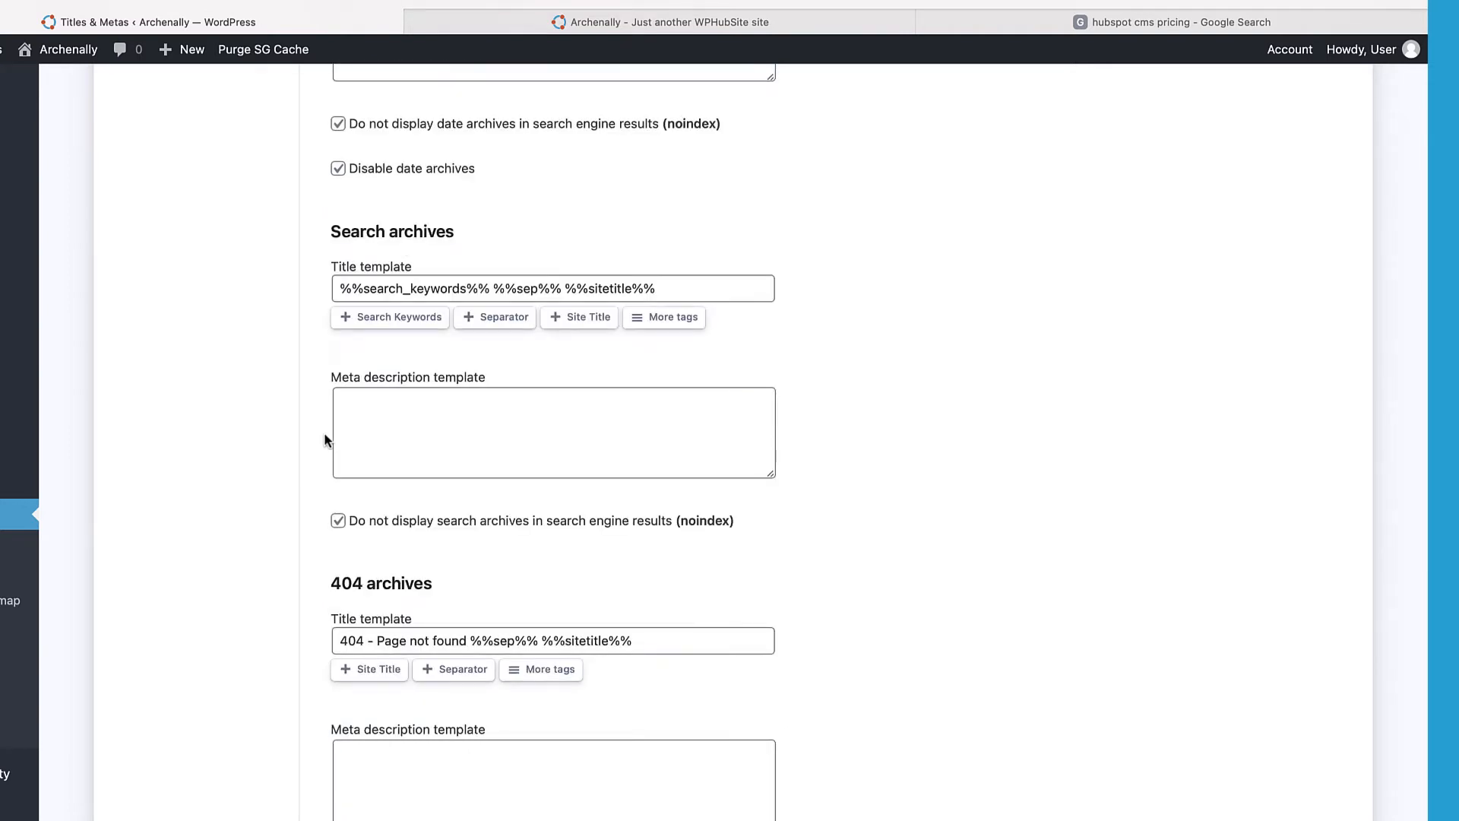
scroll(324, 438, down, 3)
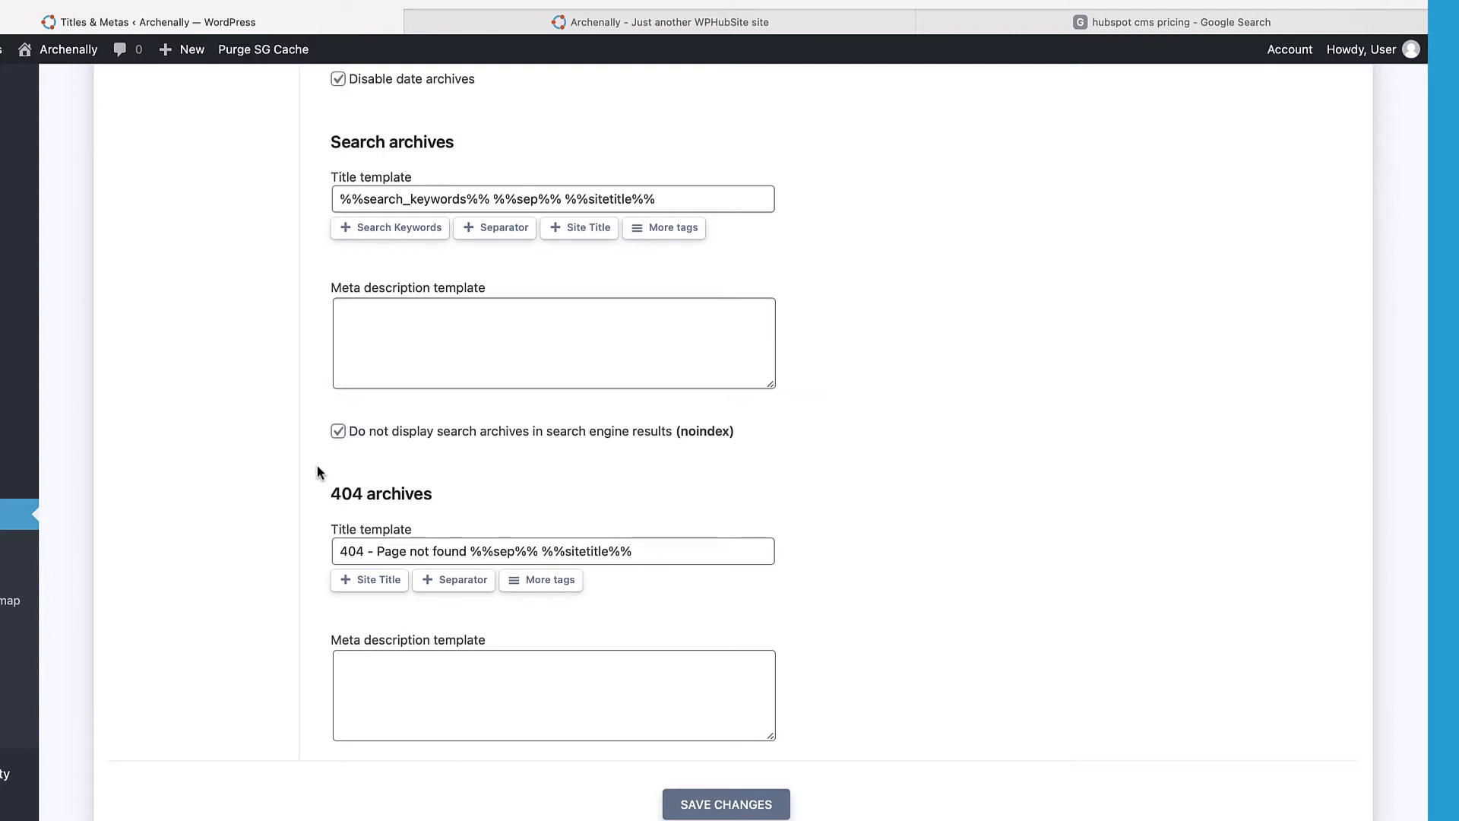
scroll(319, 472, up, 10)
scroll(317, 471, up, 7)
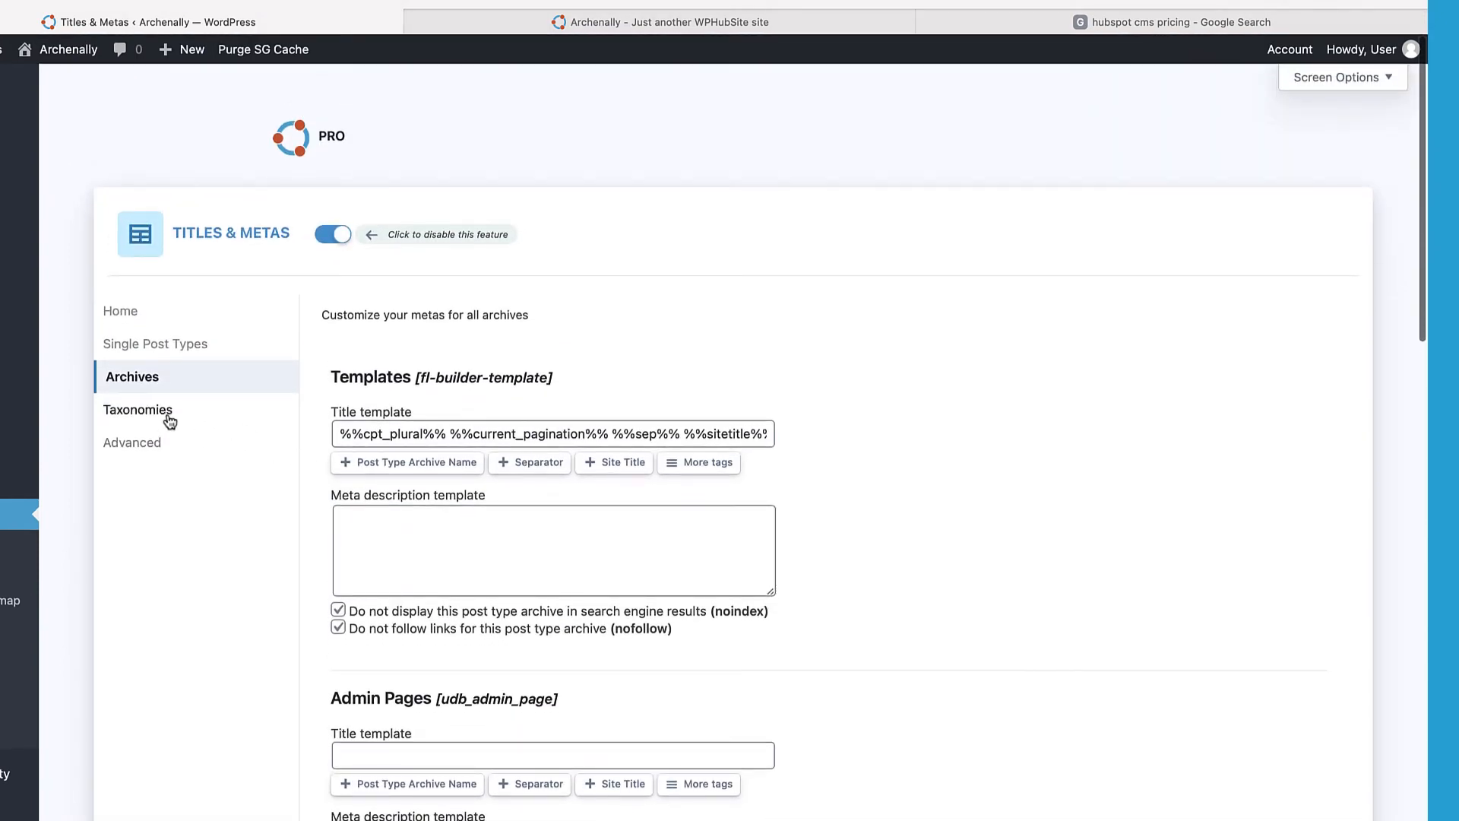
Step: Show the Taxonomies settings and look over the Categories title and meta description templates
click(170, 416)
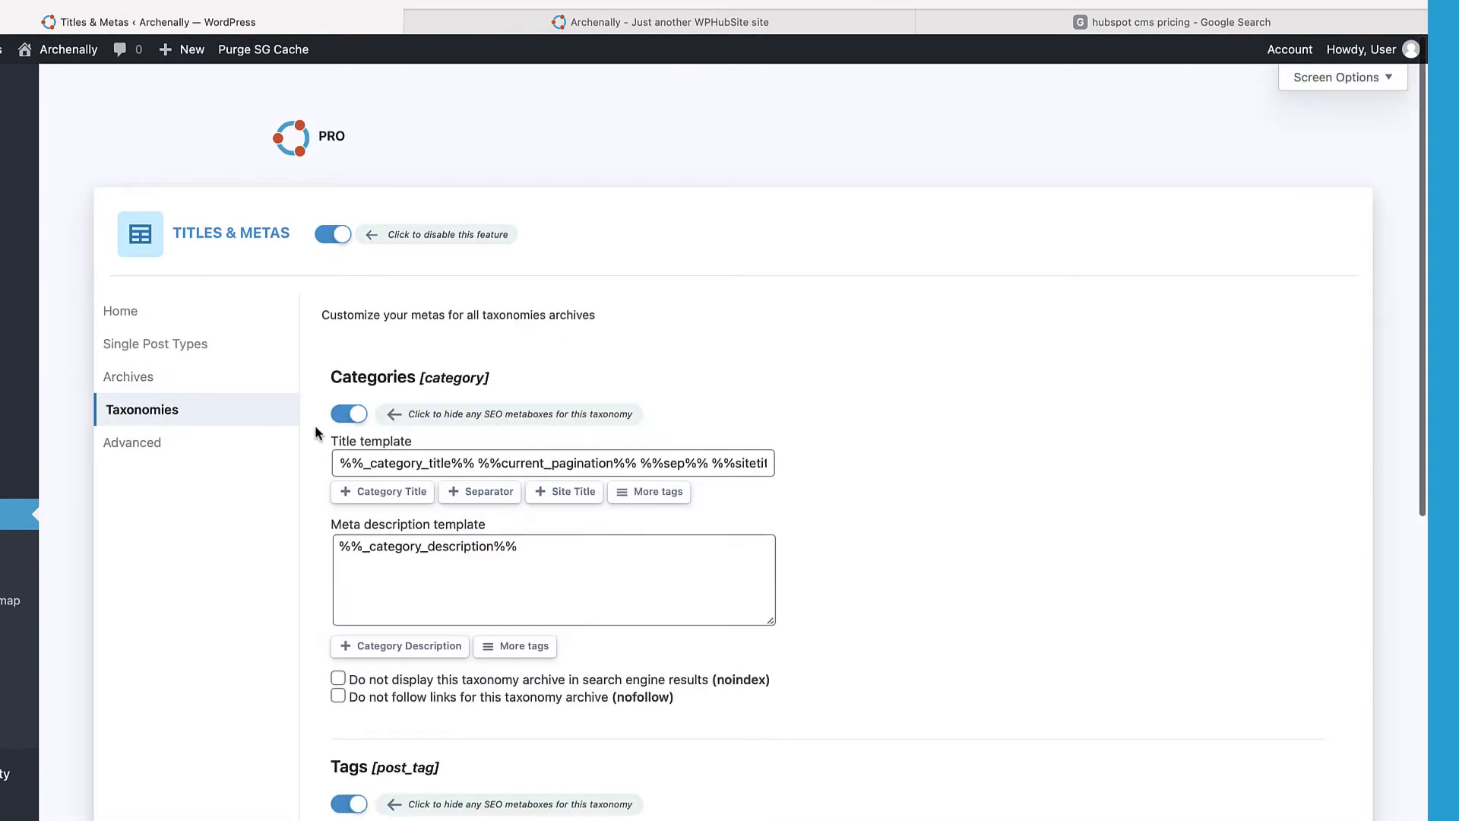
scroll(314, 429, down, 2)
scroll(320, 400, down, 2)
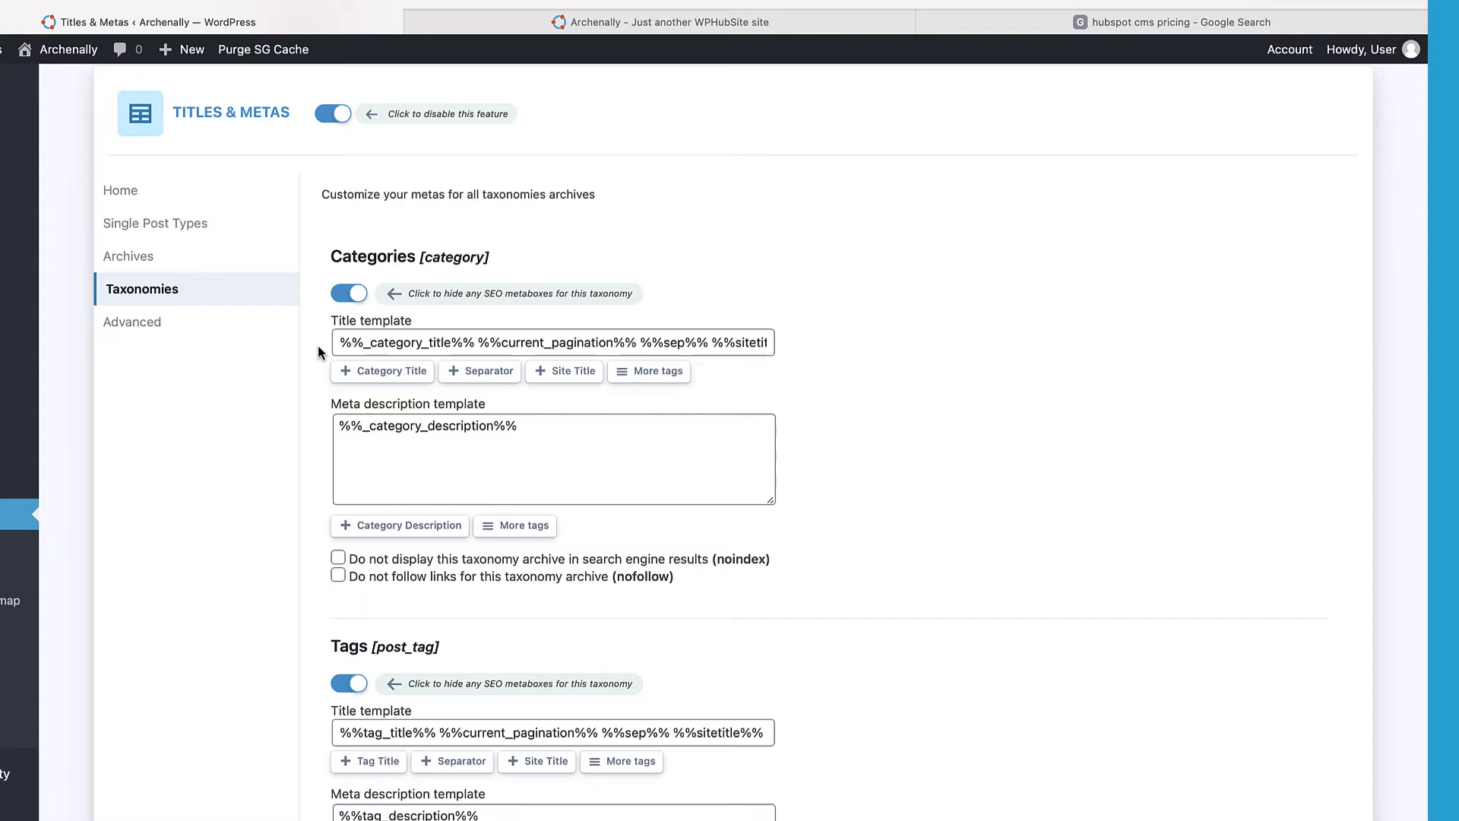
scroll(317, 345, down, 1)
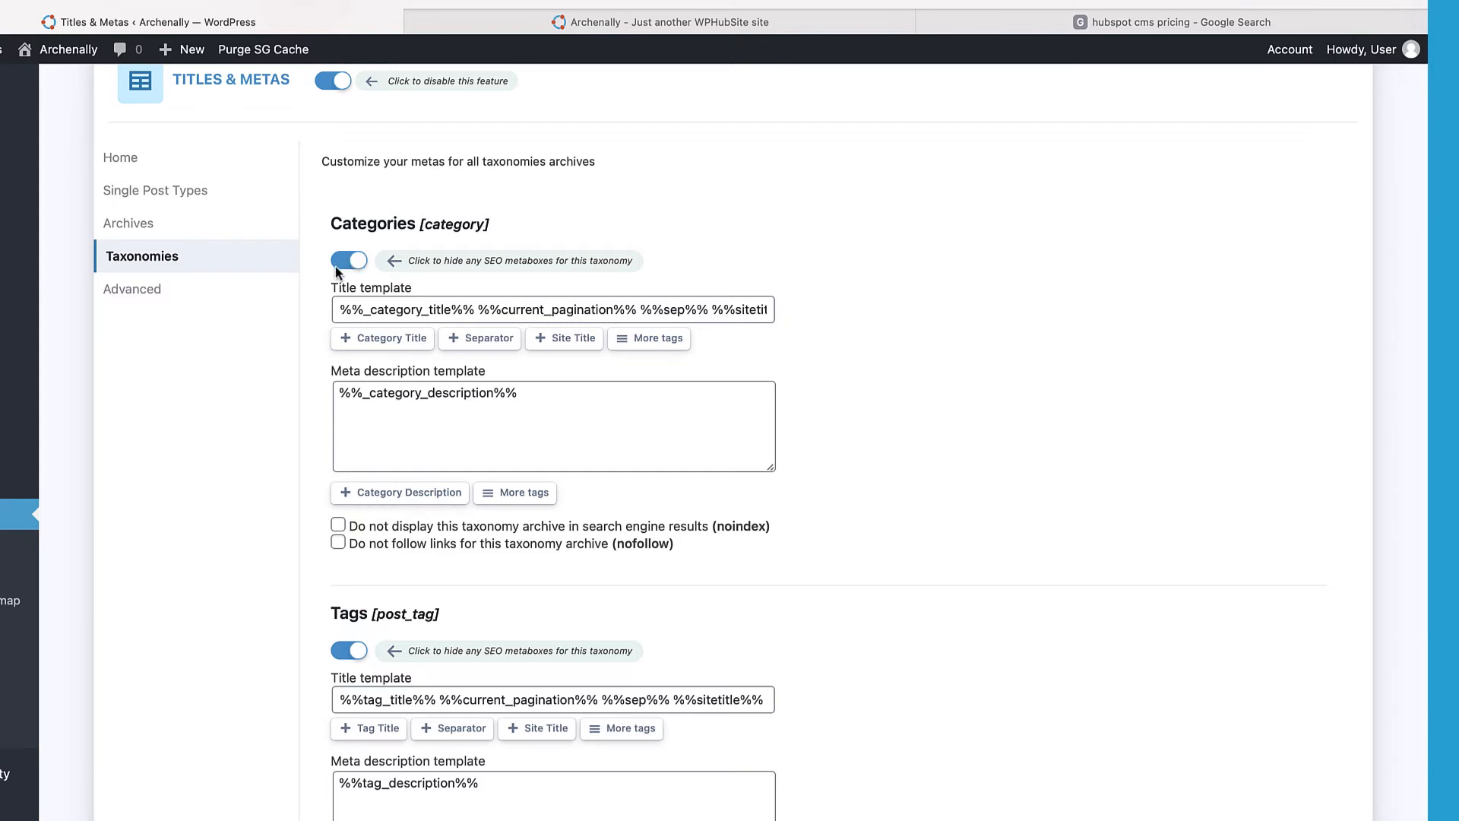
click(480, 310)
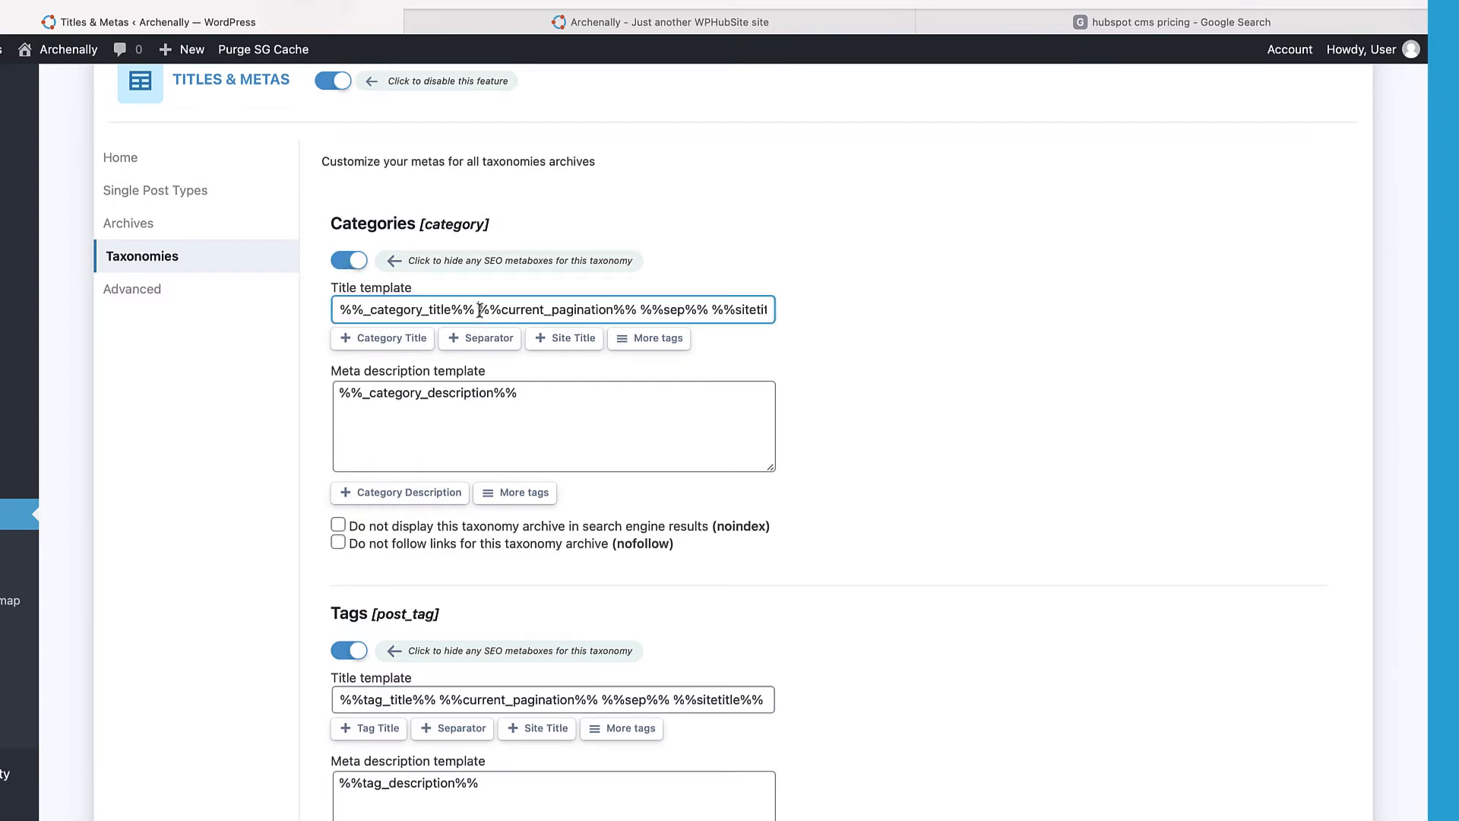
drag(480, 309, 771, 310)
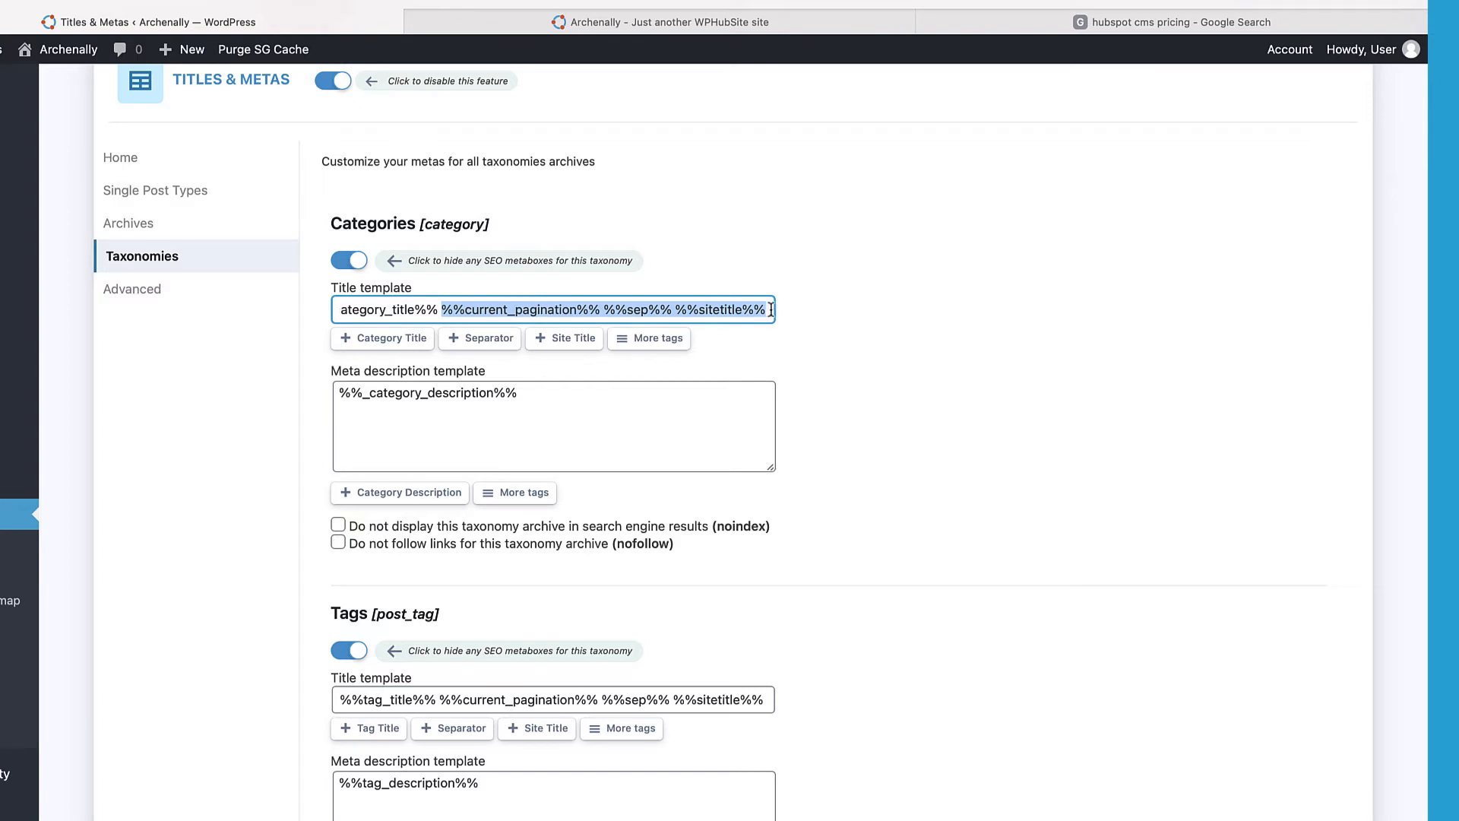
click(771, 310)
click(531, 402)
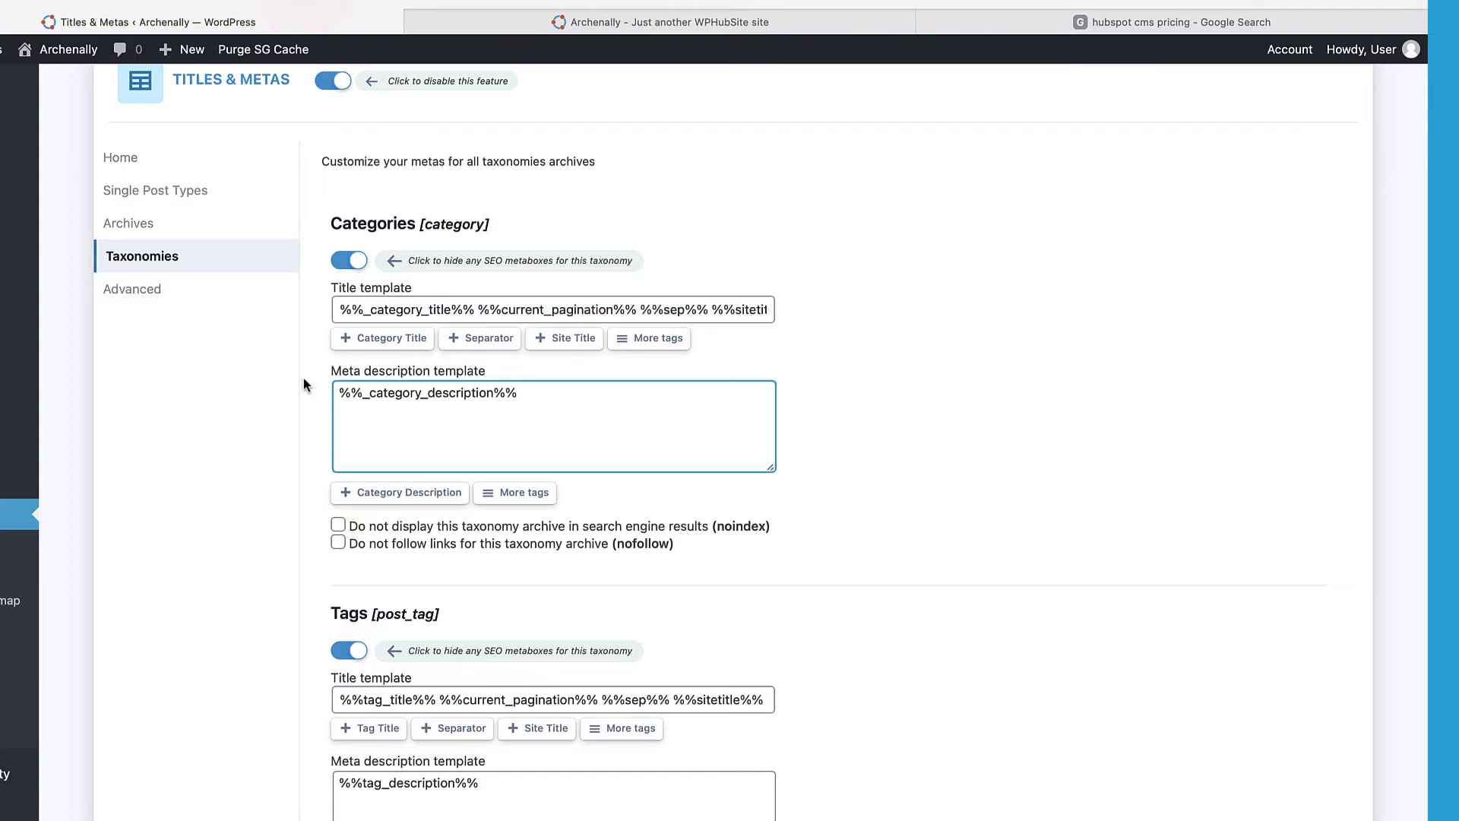
scroll(318, 368, down, 2)
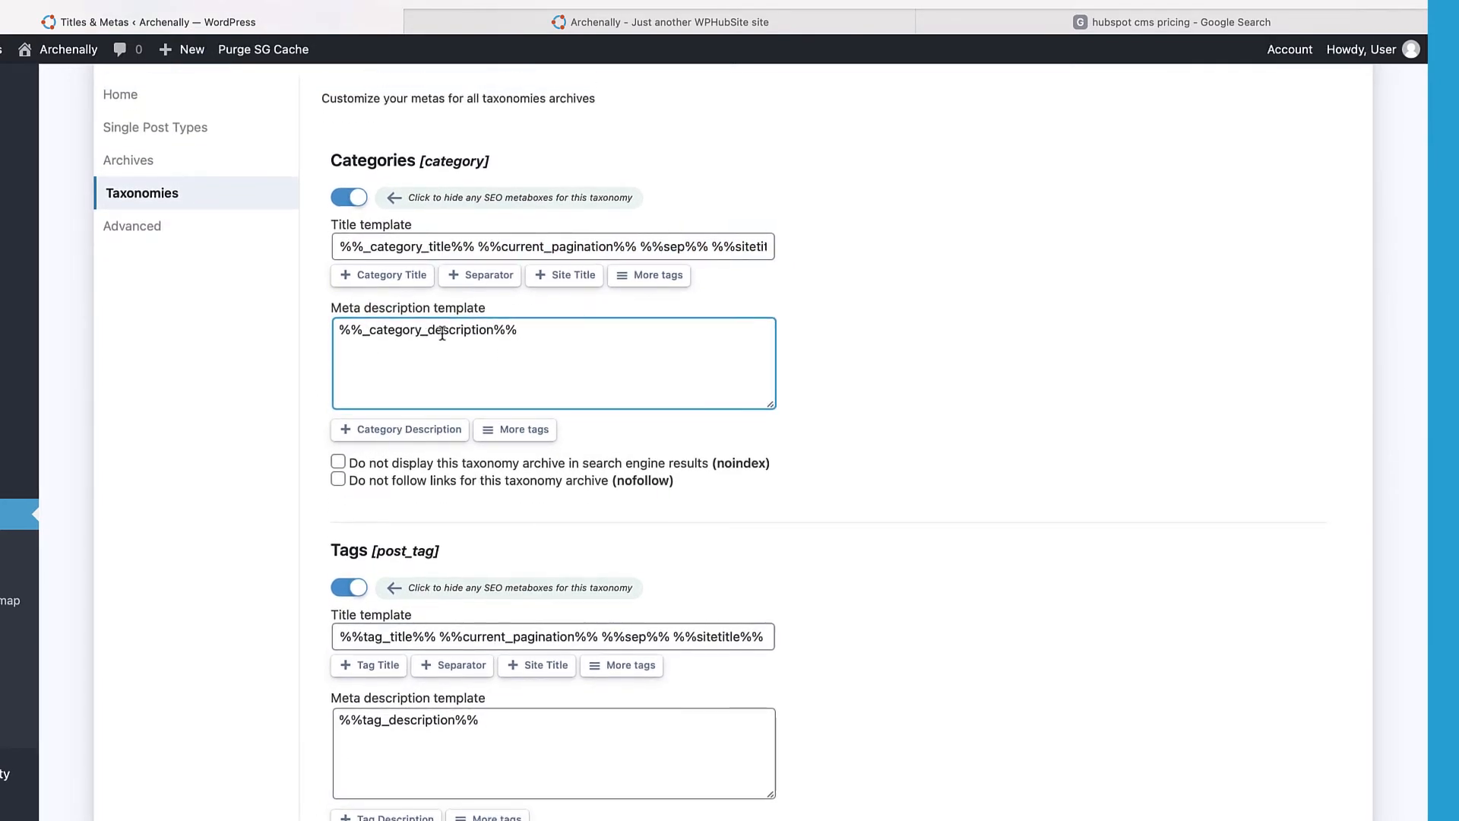
drag(542, 329, 310, 326)
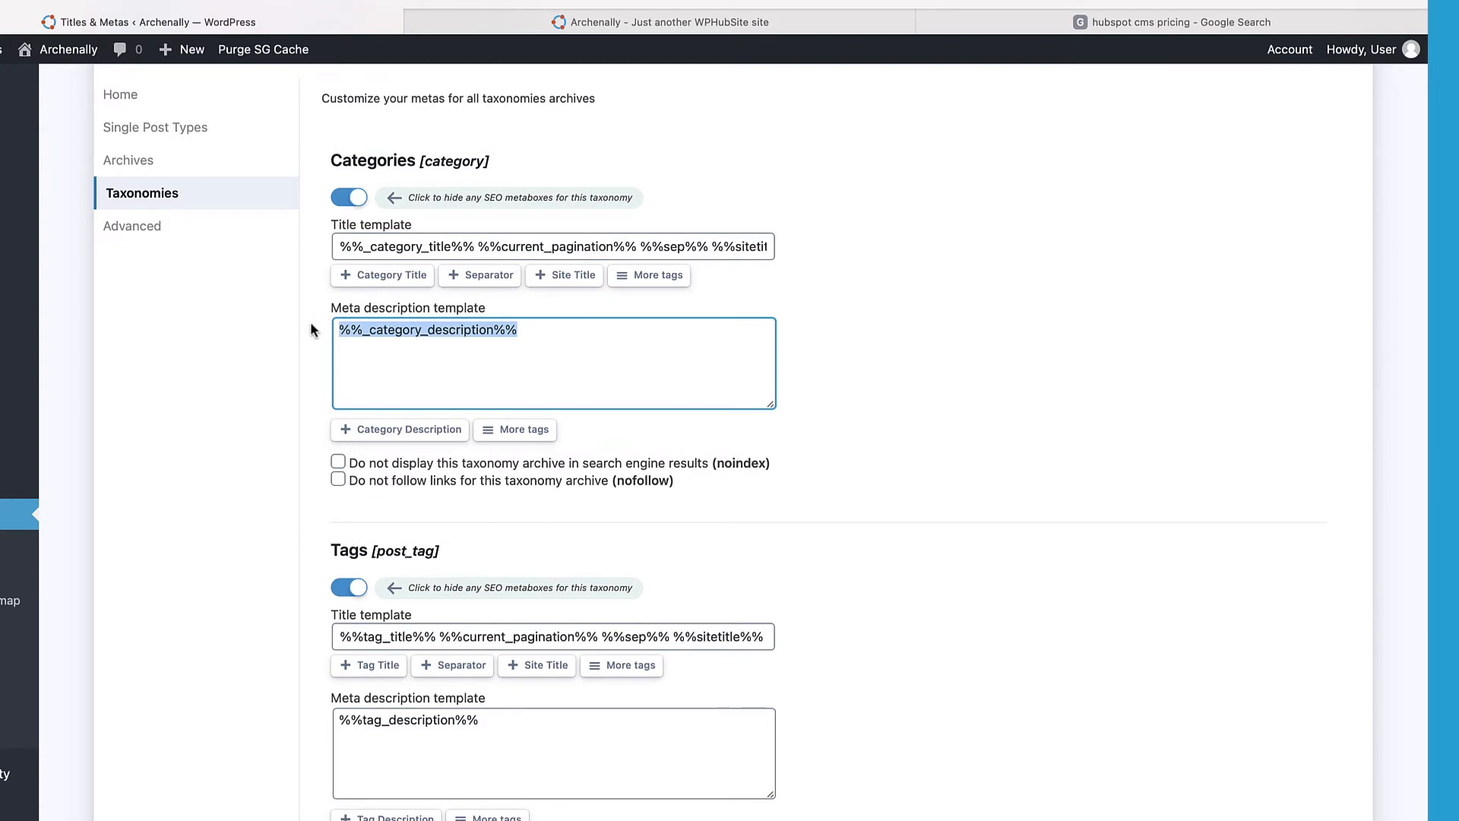
Step: Hide SEO metaboxes for Site Builder Categories, then bring up the Advanced tab
scroll(312, 329, down, 2)
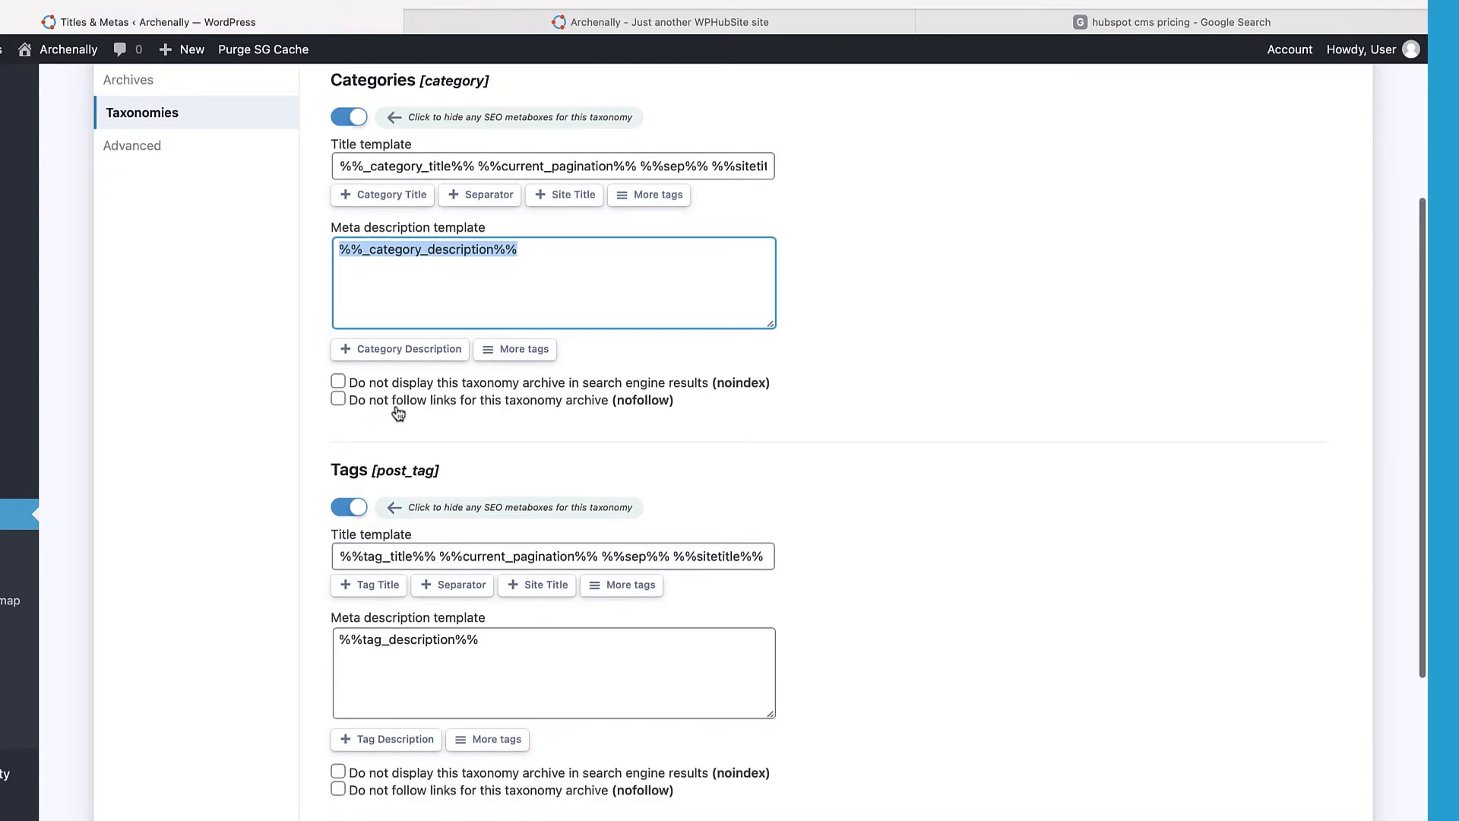
scroll(294, 368, down, 4)
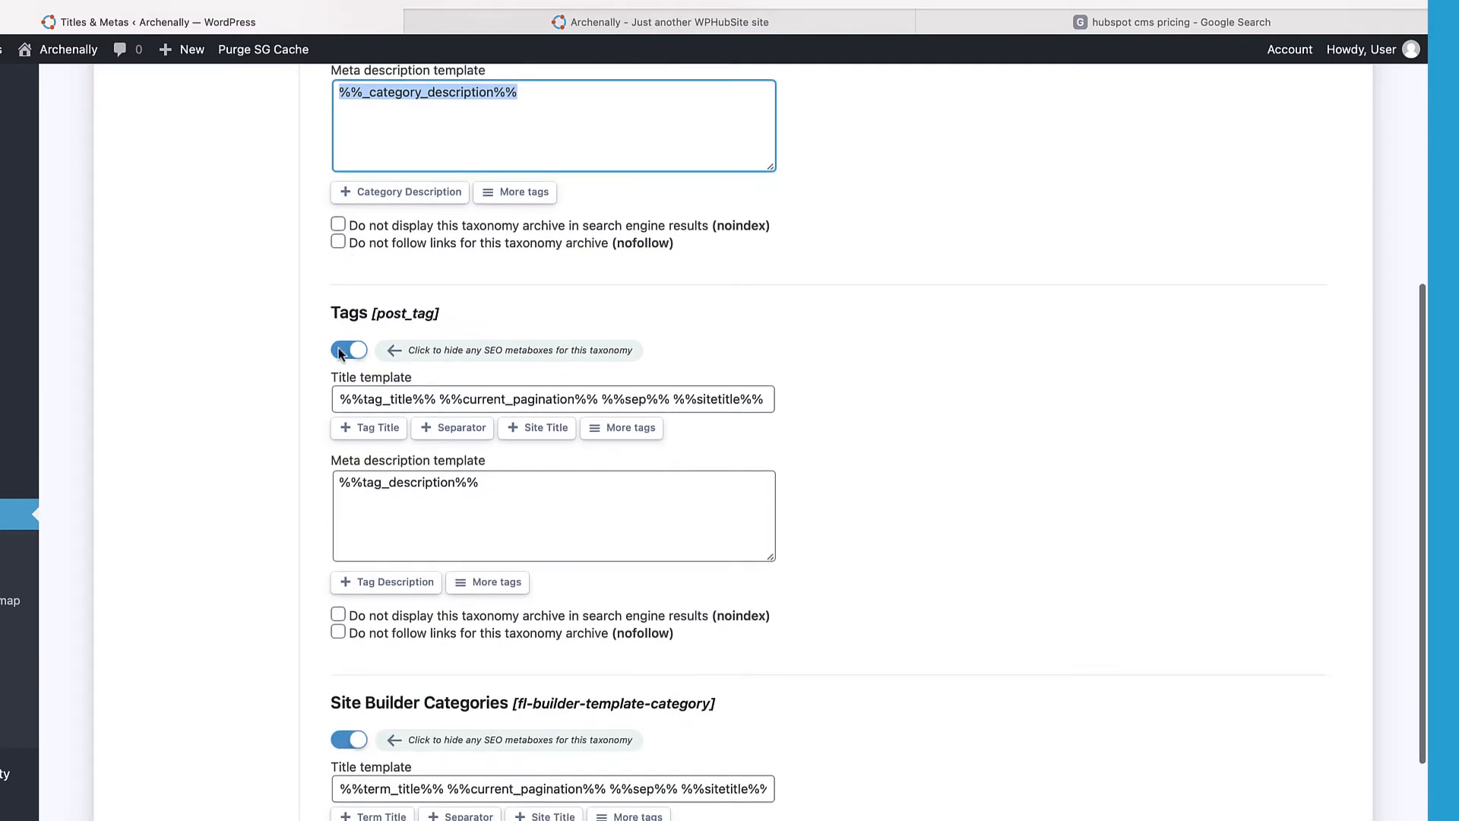
scroll(325, 338, up, 4)
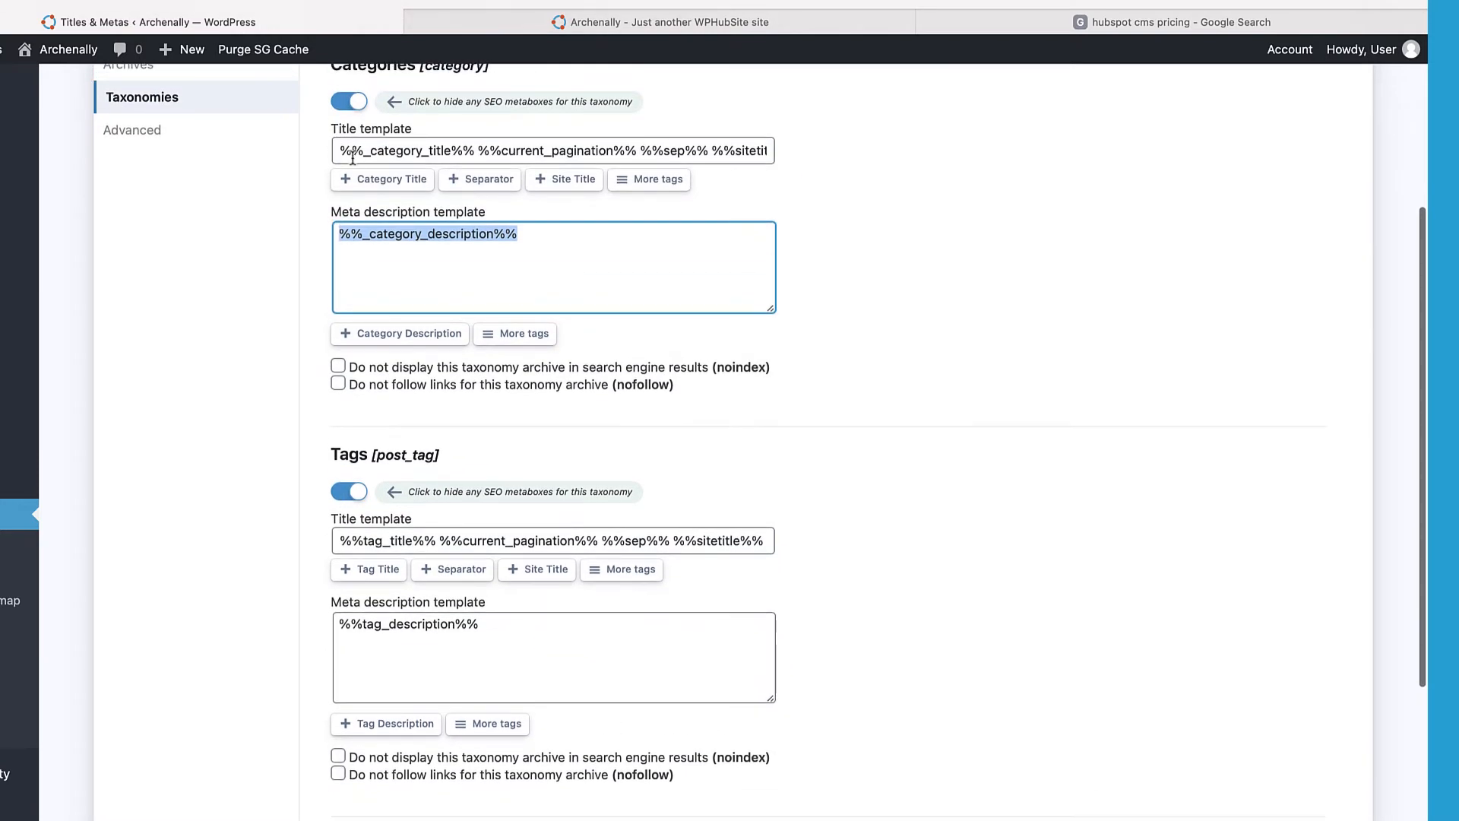
scroll(352, 482, down, 9)
scroll(353, 483, down, 2)
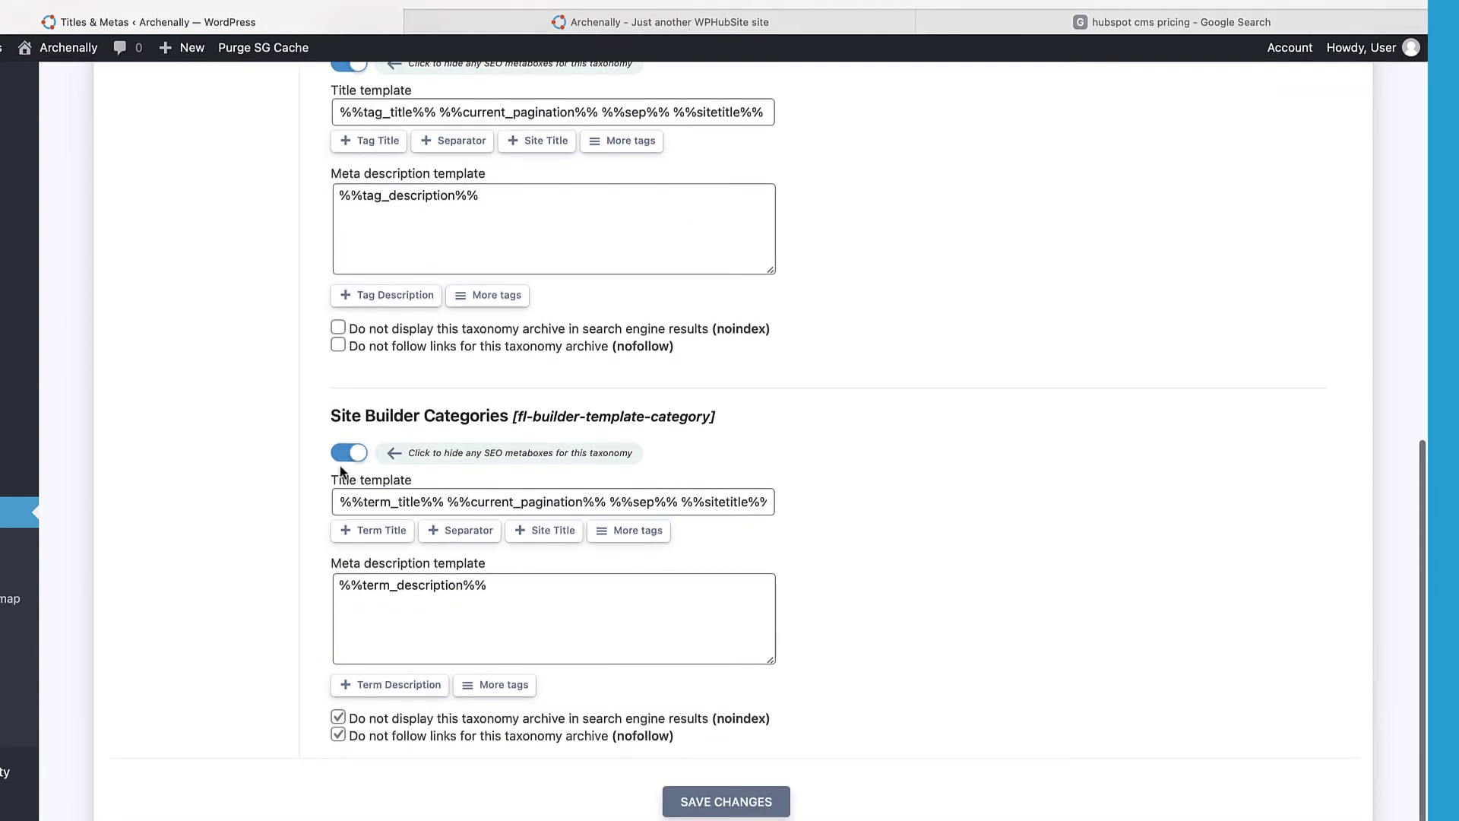
click(352, 456)
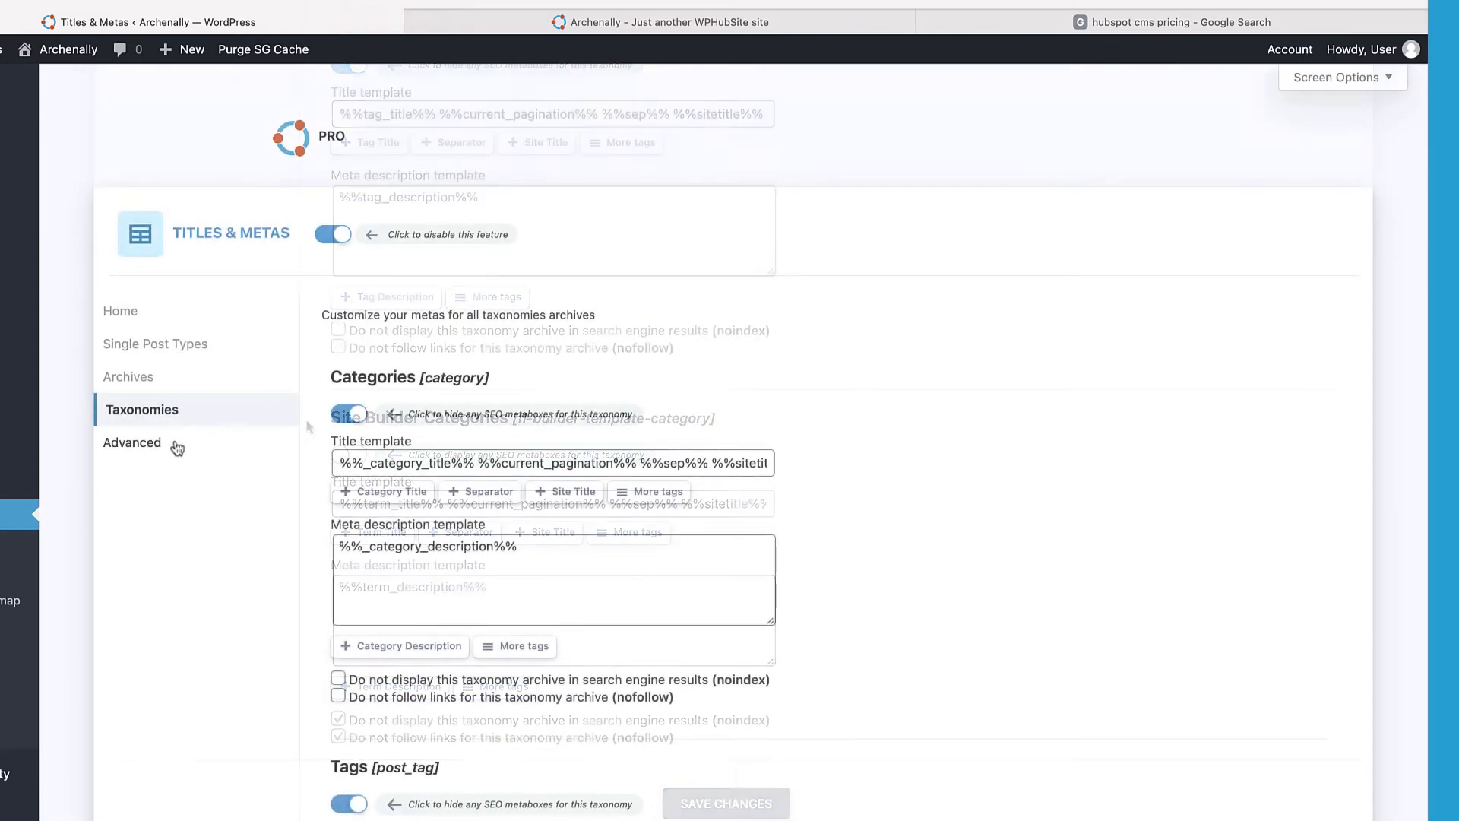
click(177, 445)
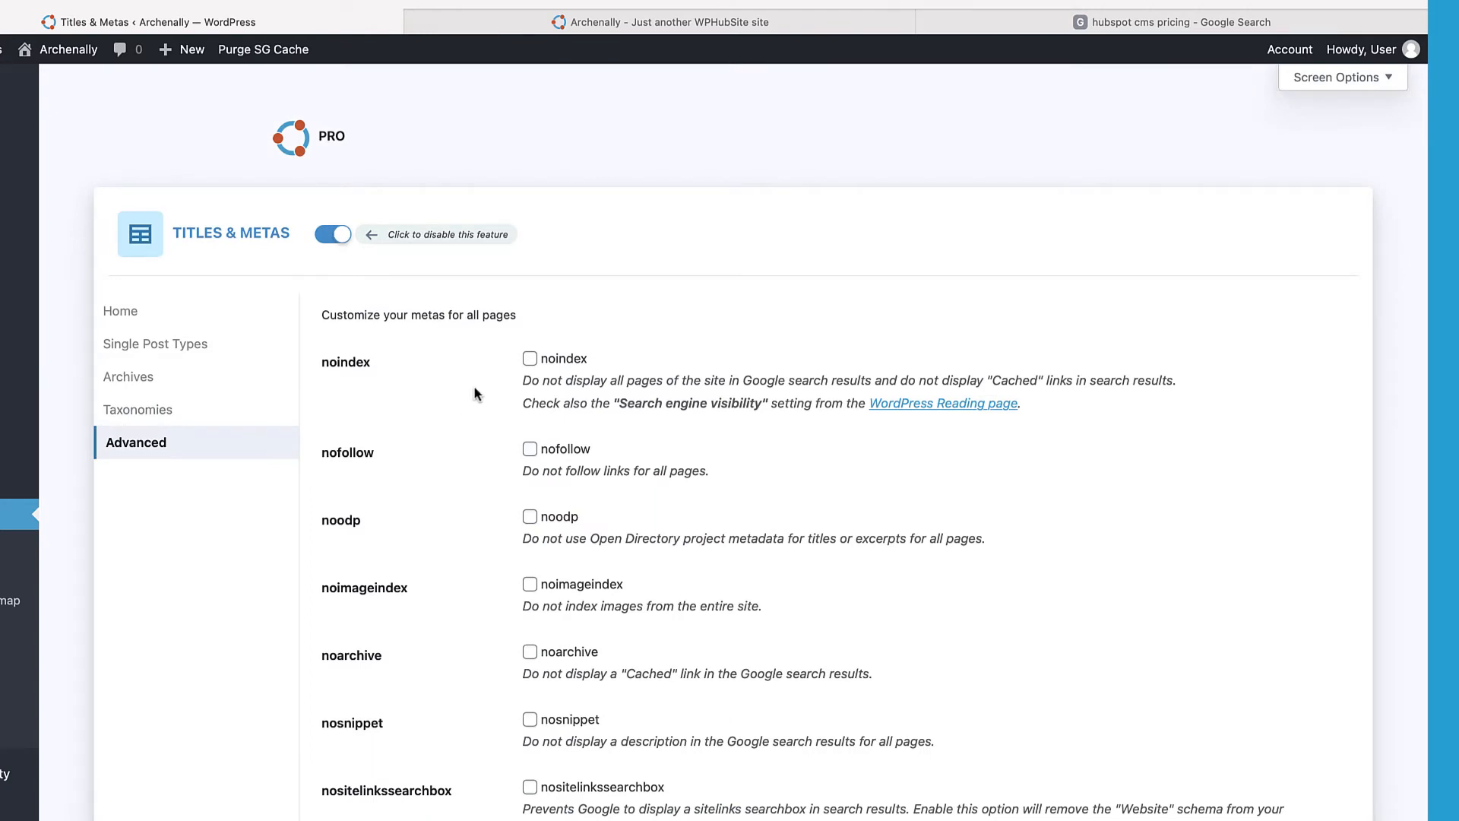
scroll(450, 390, down, 3)
scroll(450, 391, up, 2)
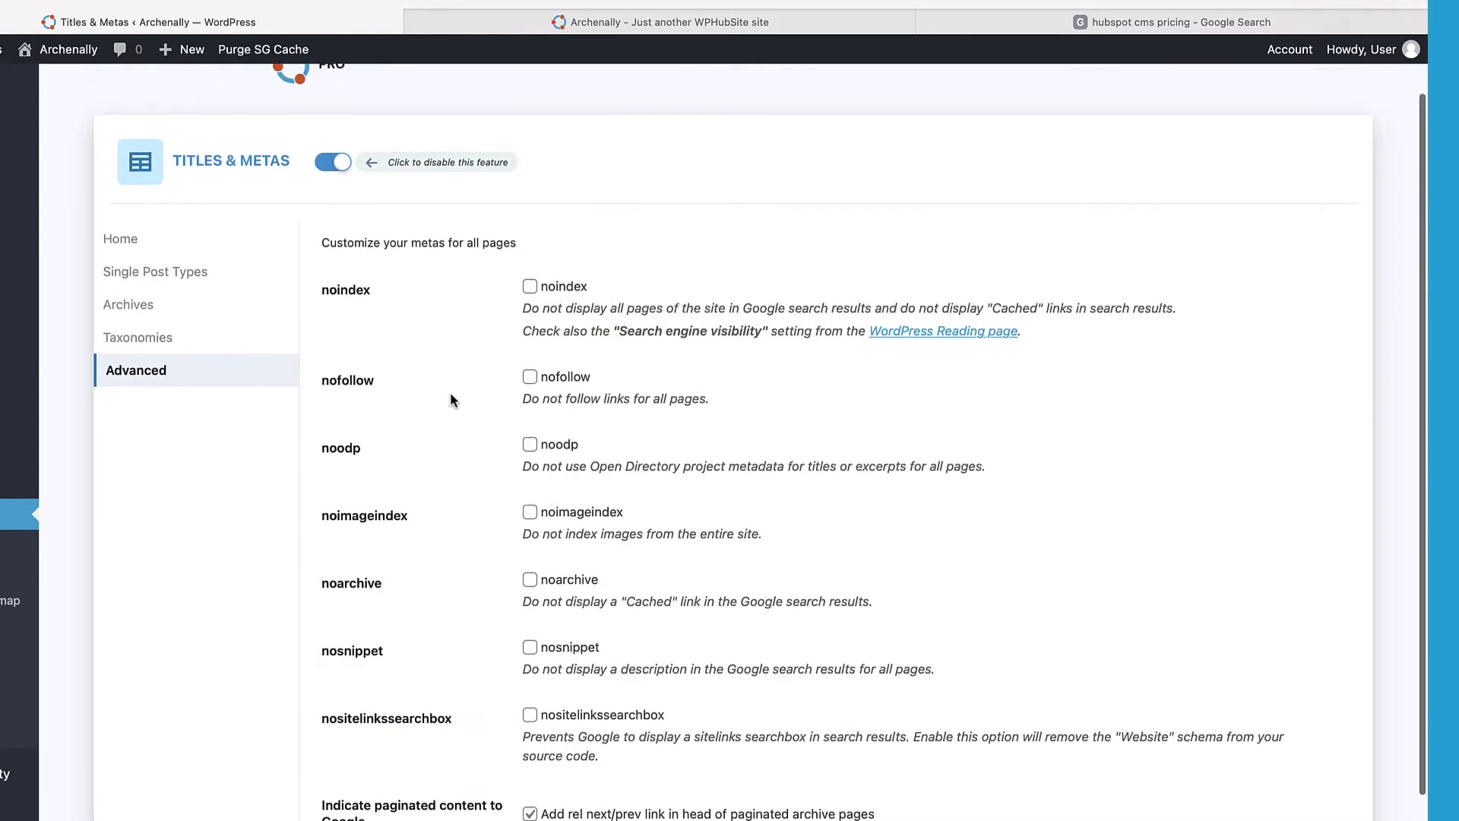
scroll(451, 394, up, 2)
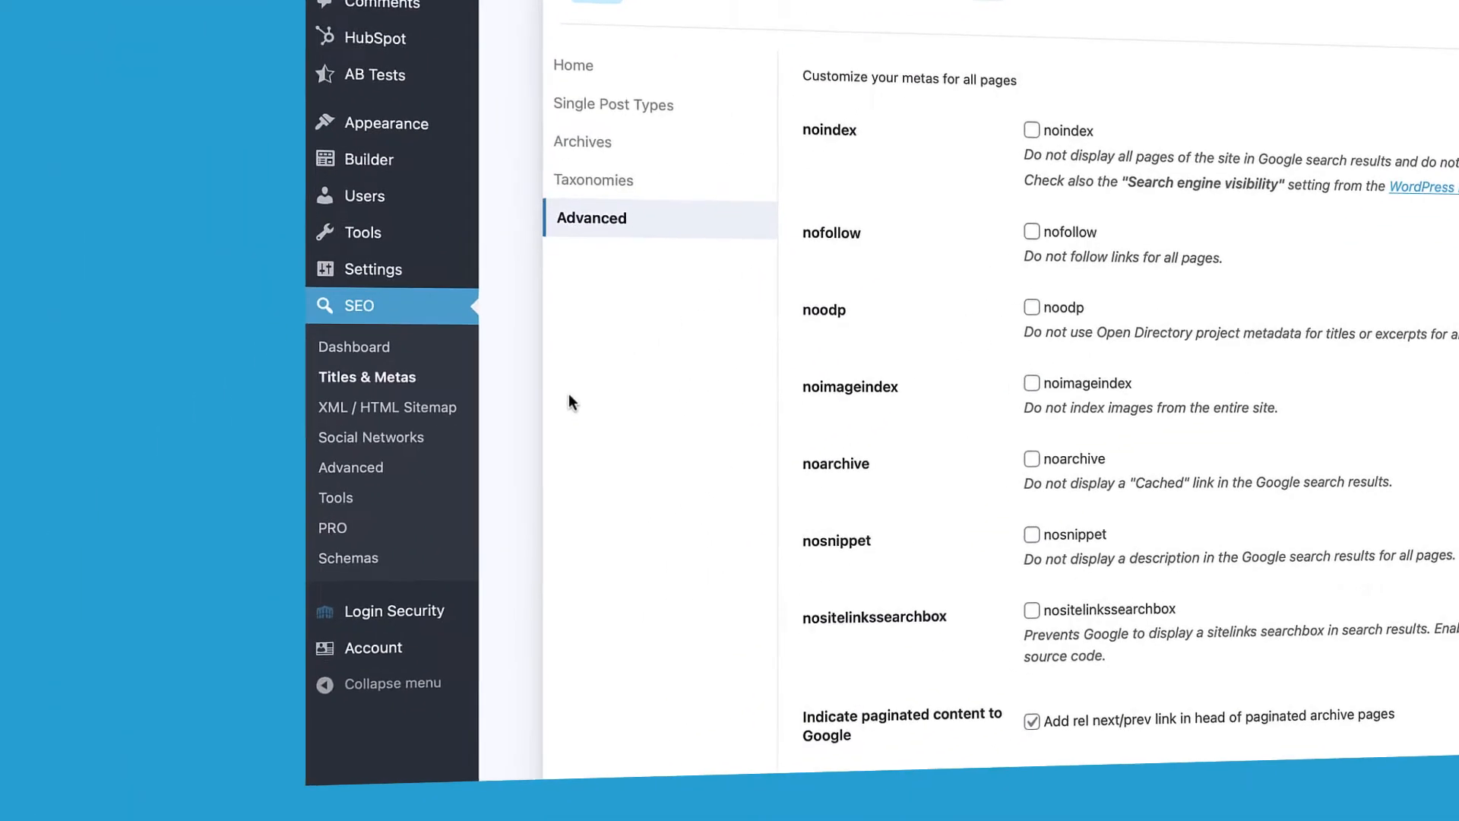
click(411, 400)
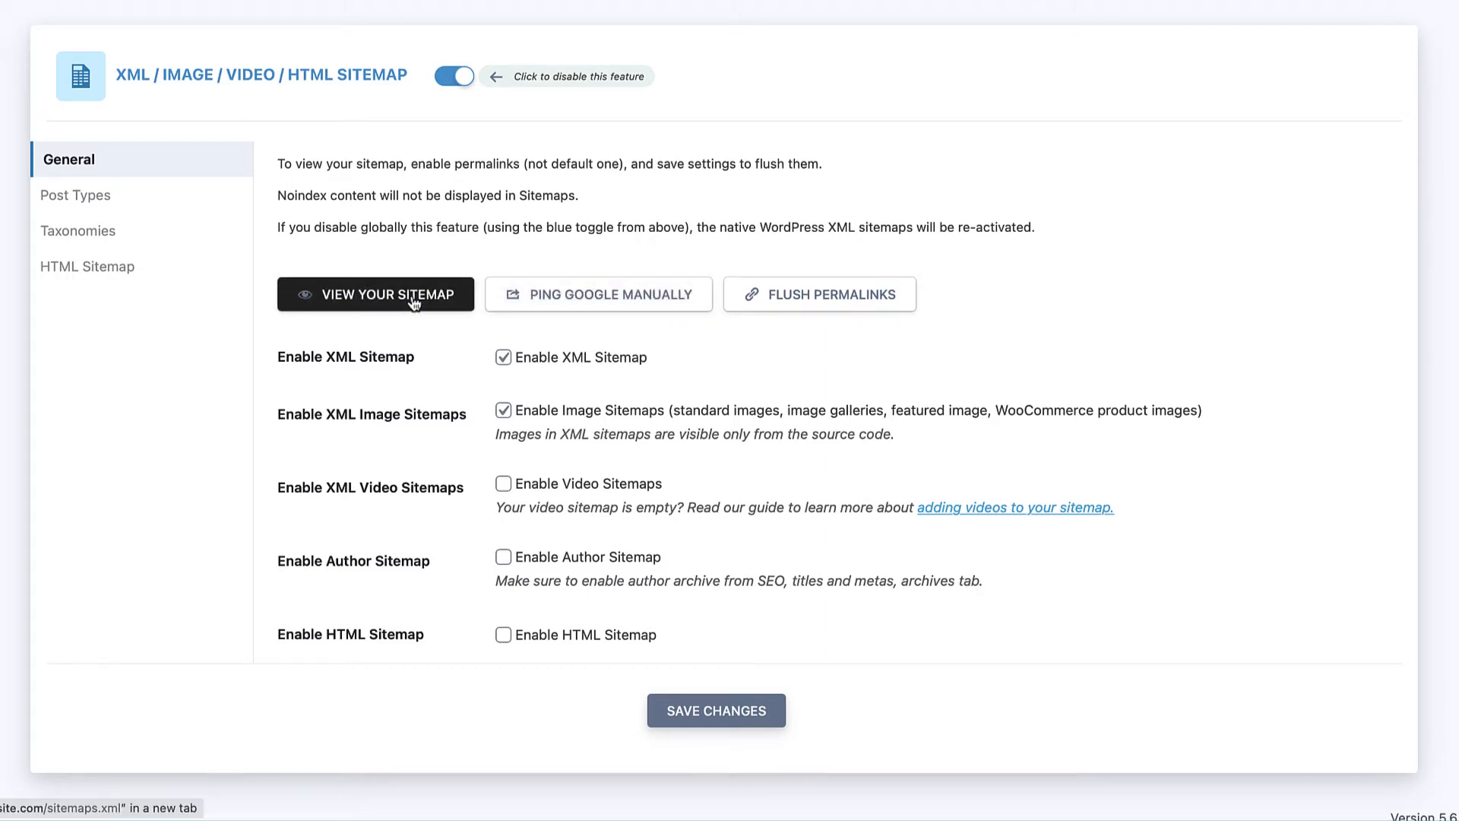
Step: Tick Enable HTML Sitemap and view the sitemap index listing post, page, category and post_tag
scroll(488, 254, down, 1)
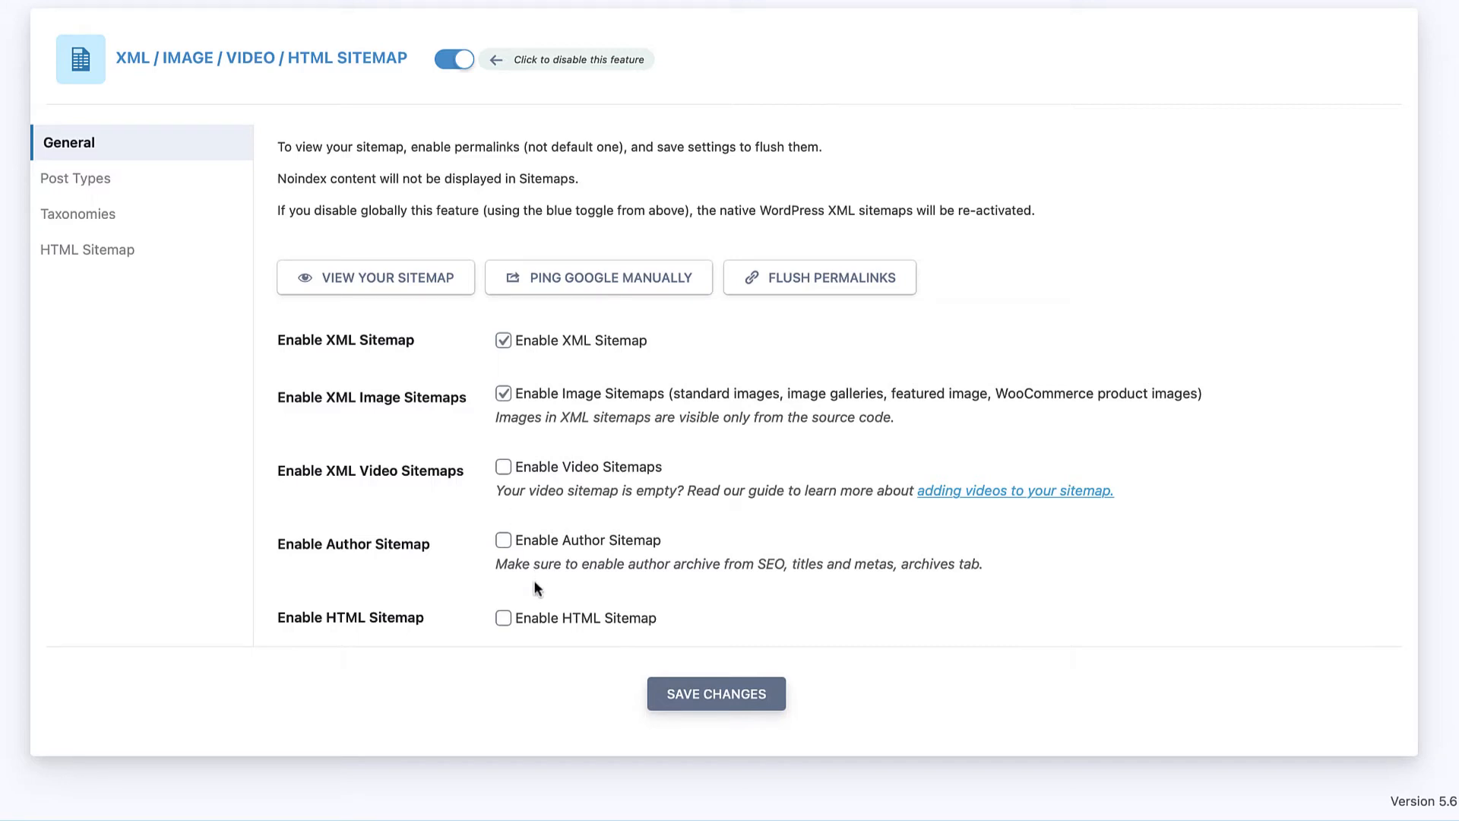
click(505, 619)
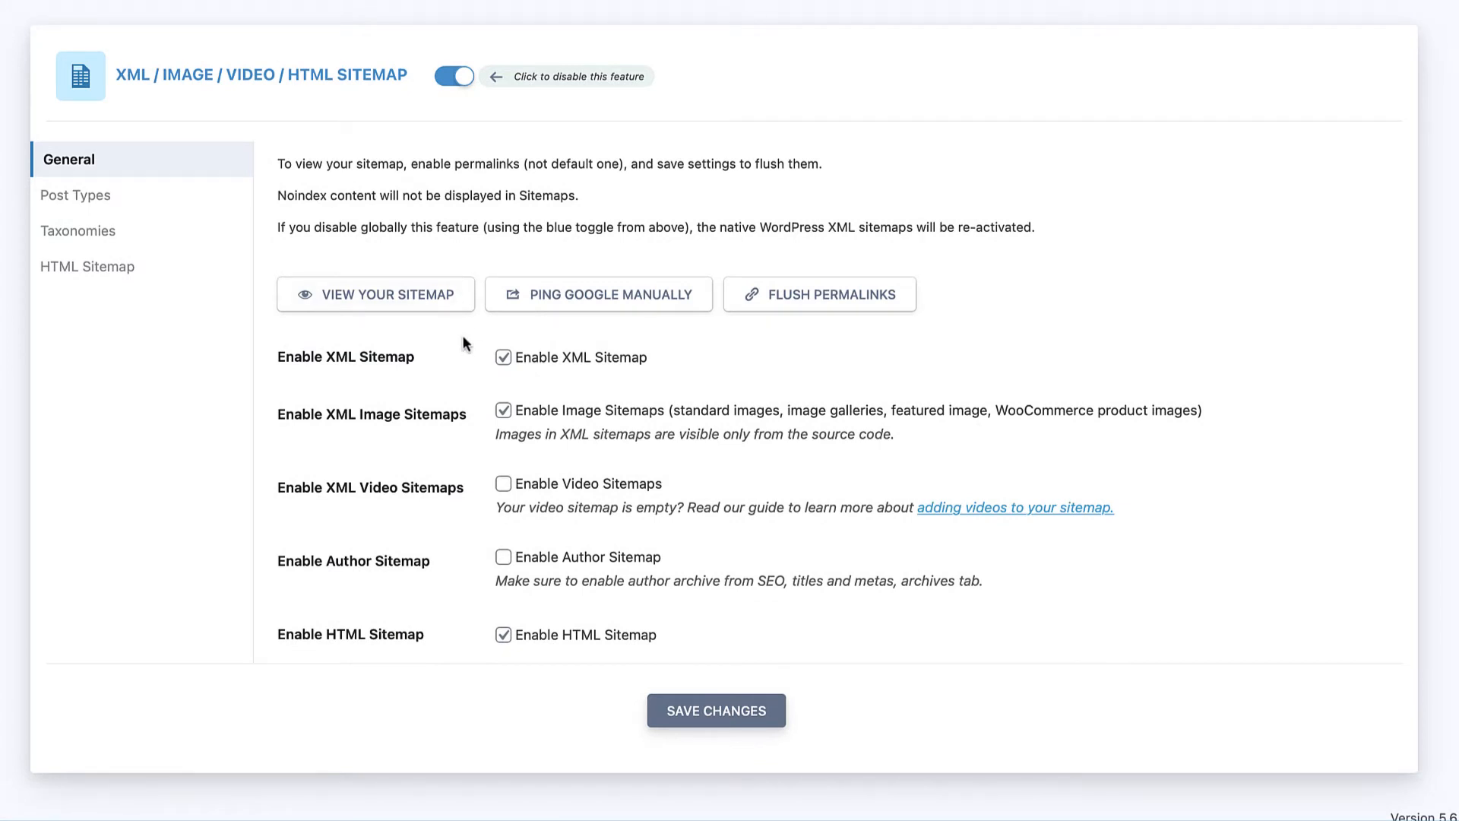
click(411, 301)
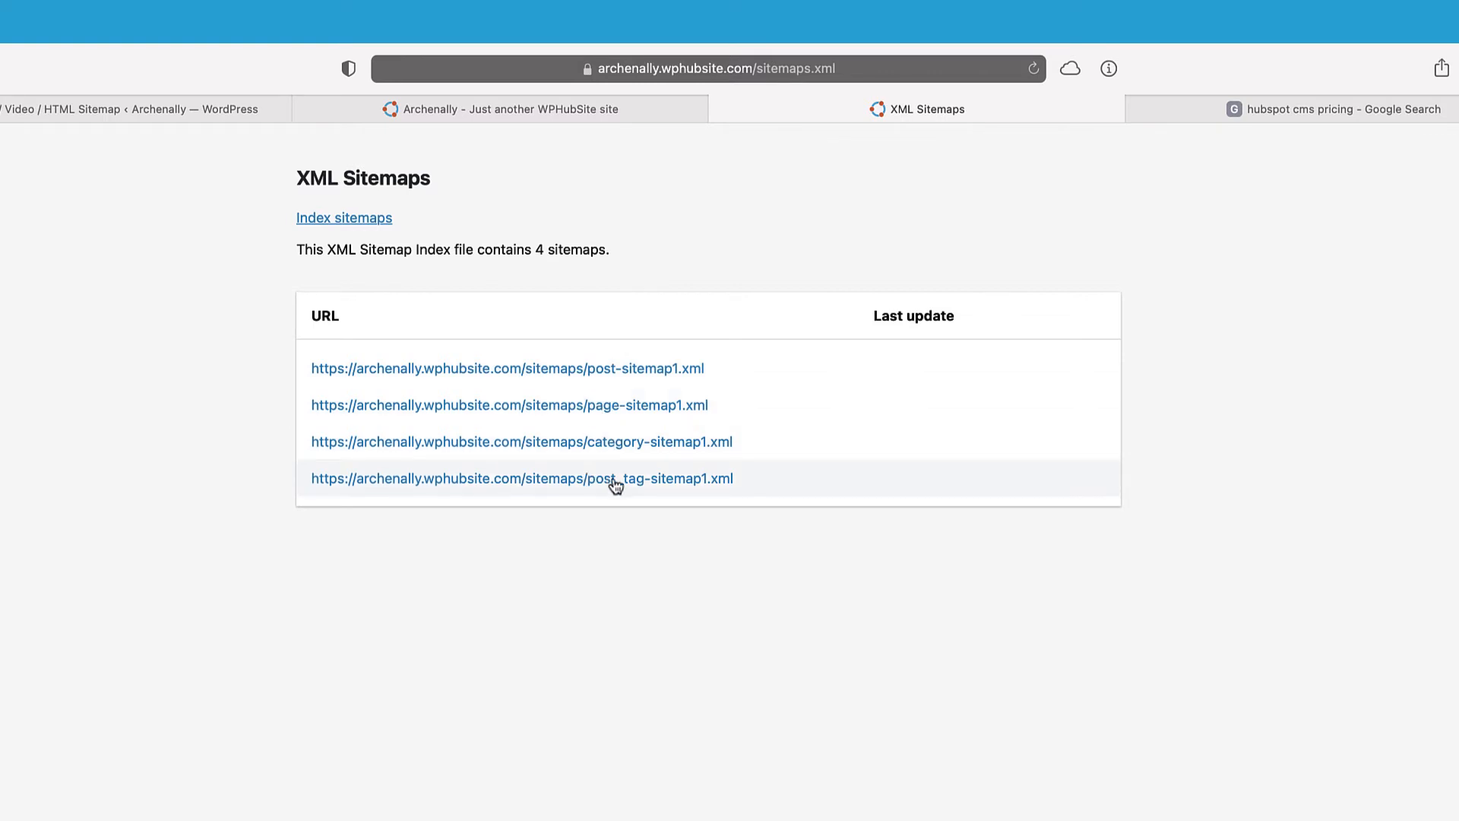
Step: Preview post-sitemap1.xml, then go back to the sitemap's Post Types inclusion settings
click(614, 379)
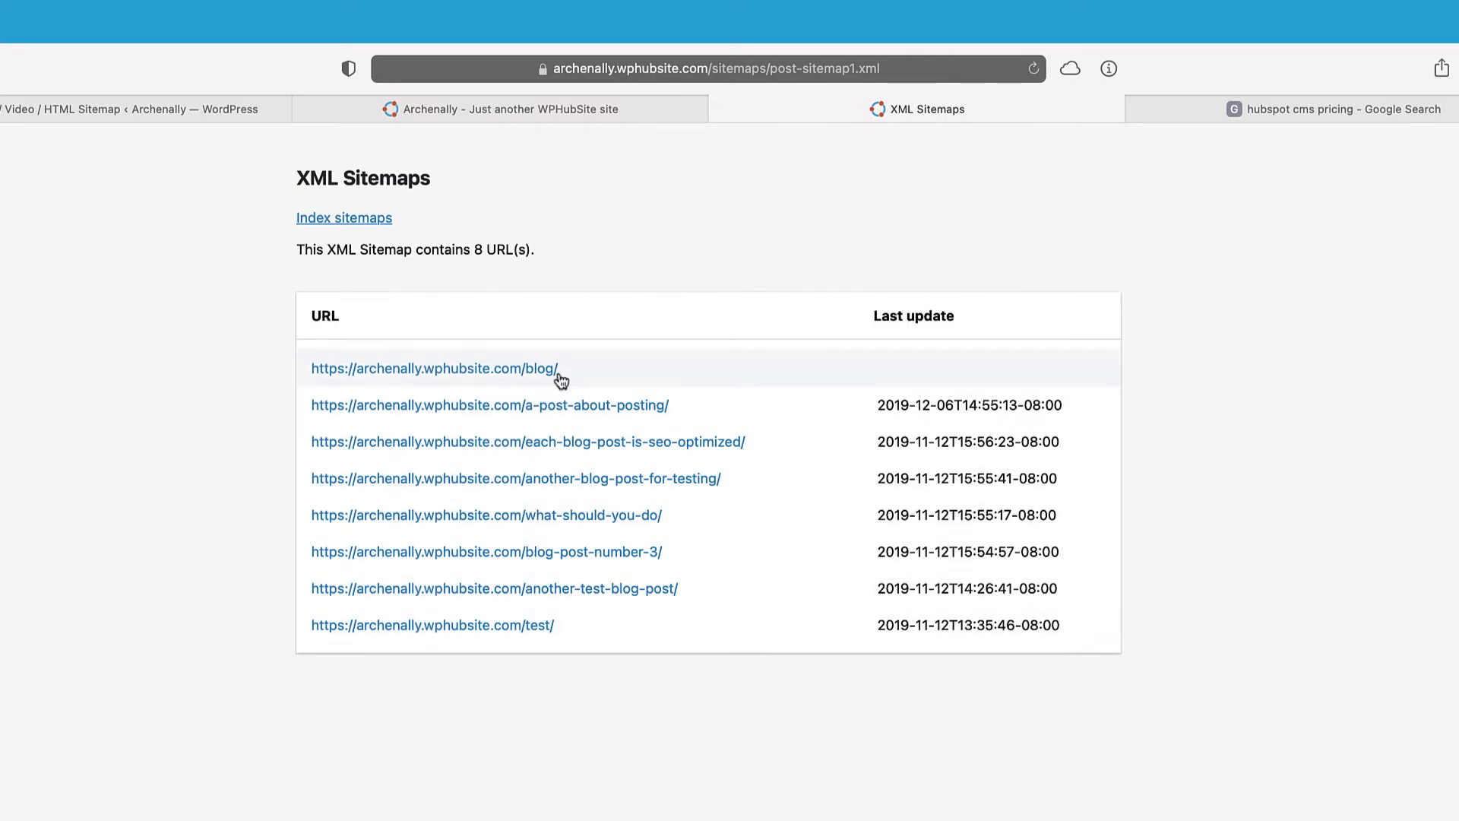
click(720, 111)
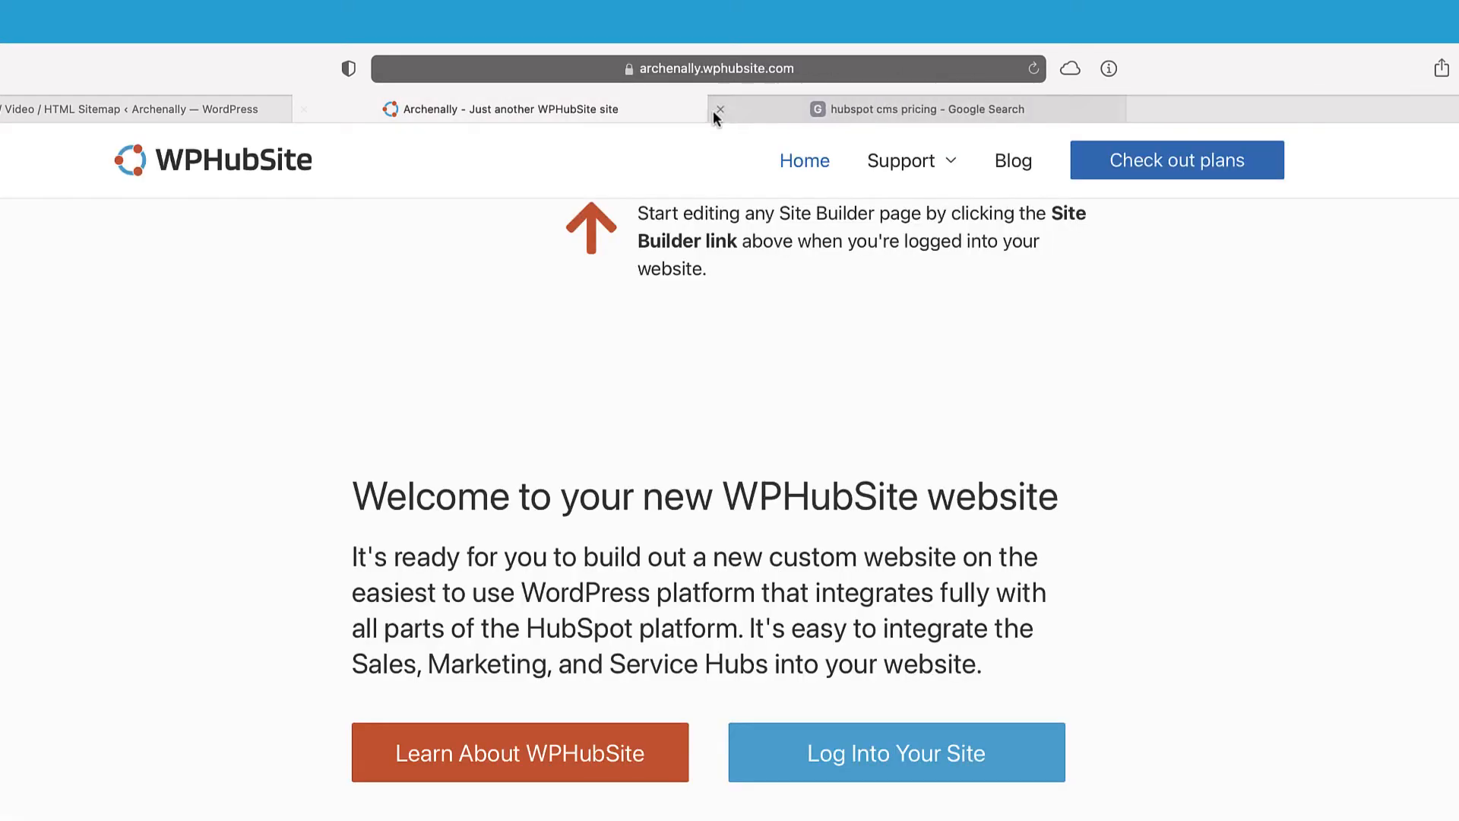
click(219, 107)
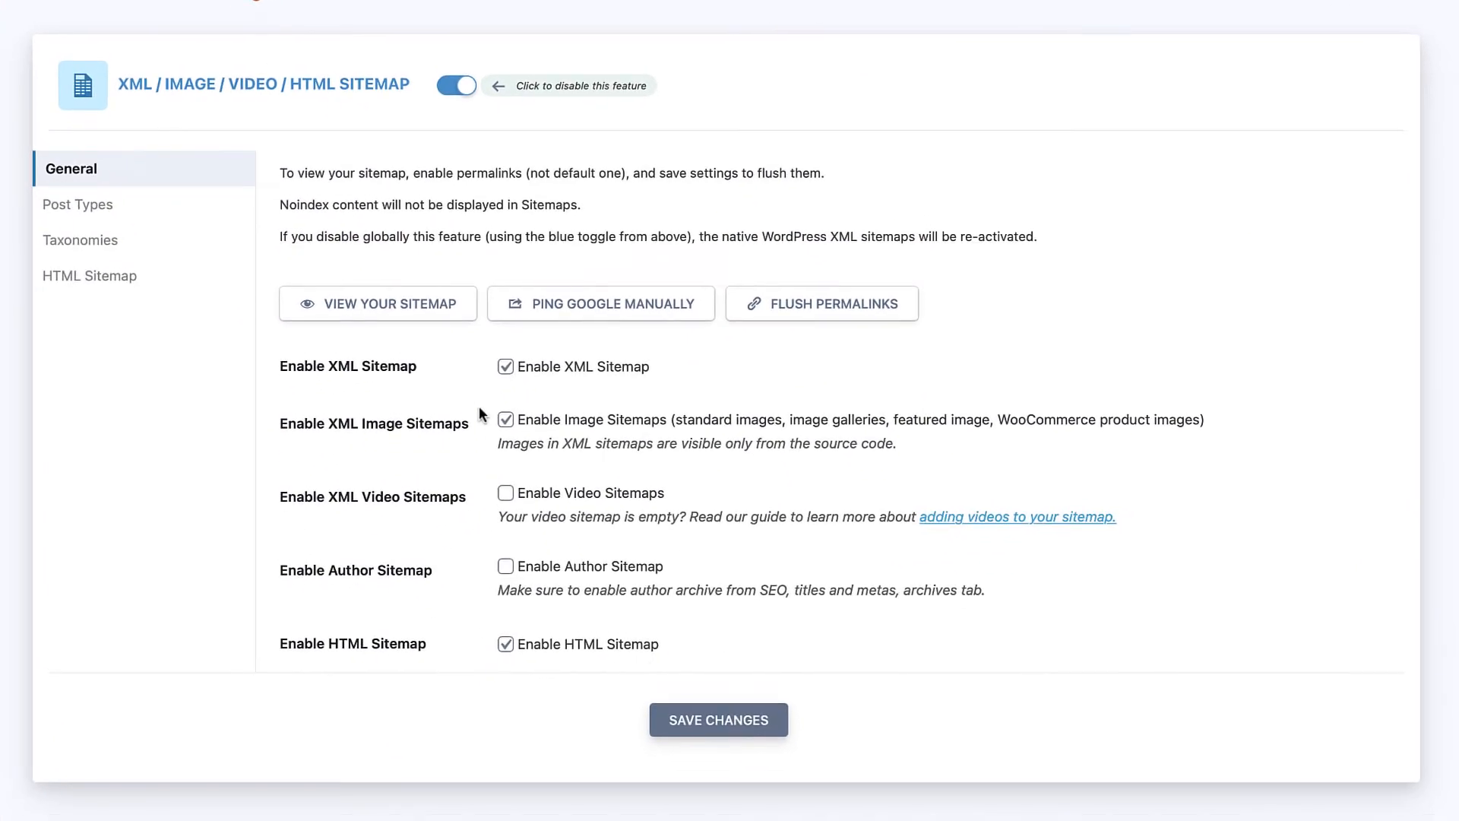
click(123, 207)
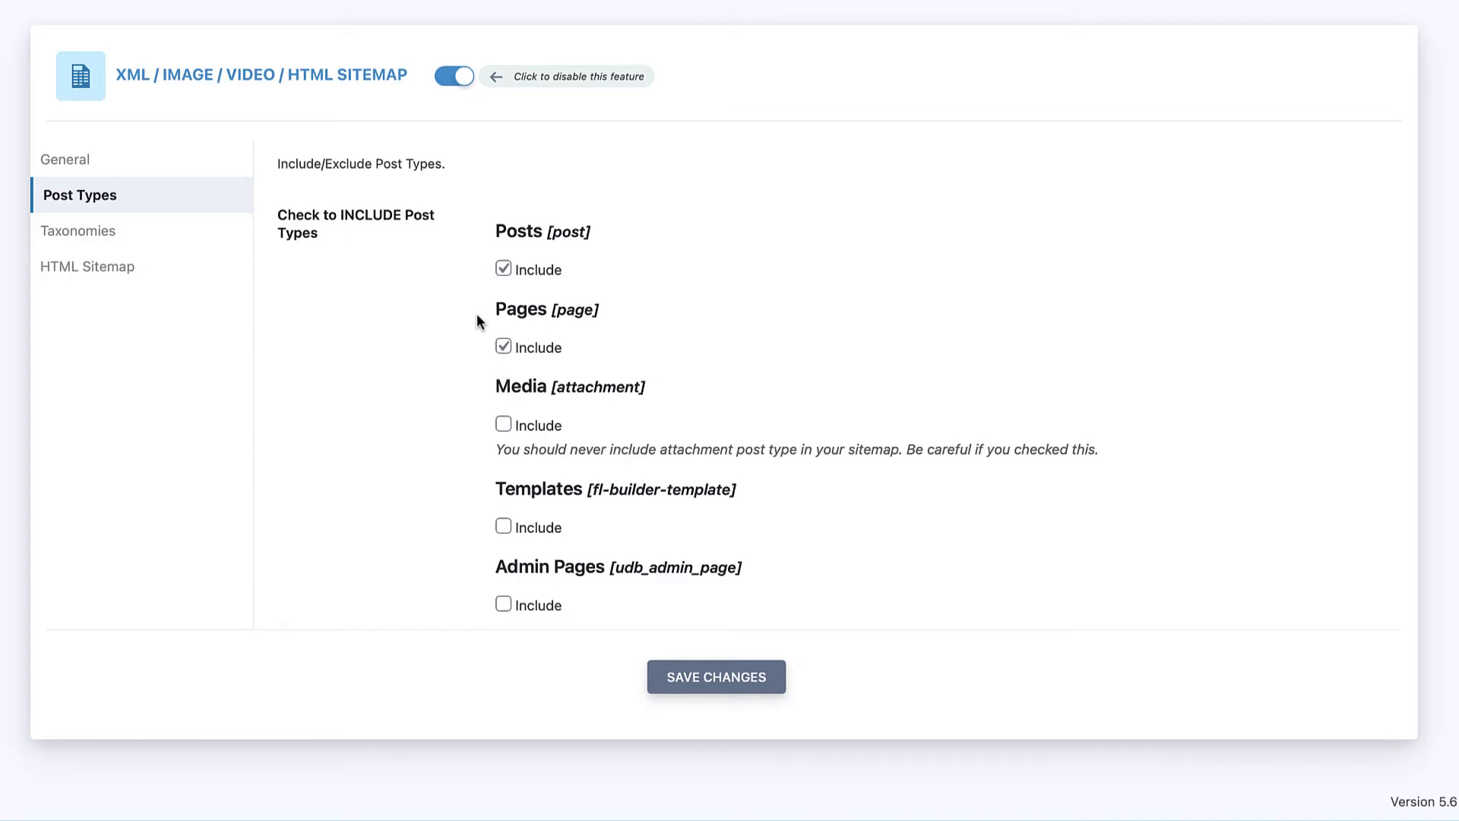
Step: Check that Categories and Tags are included under Taxonomies, then view the HTML Sitemap settings
click(143, 243)
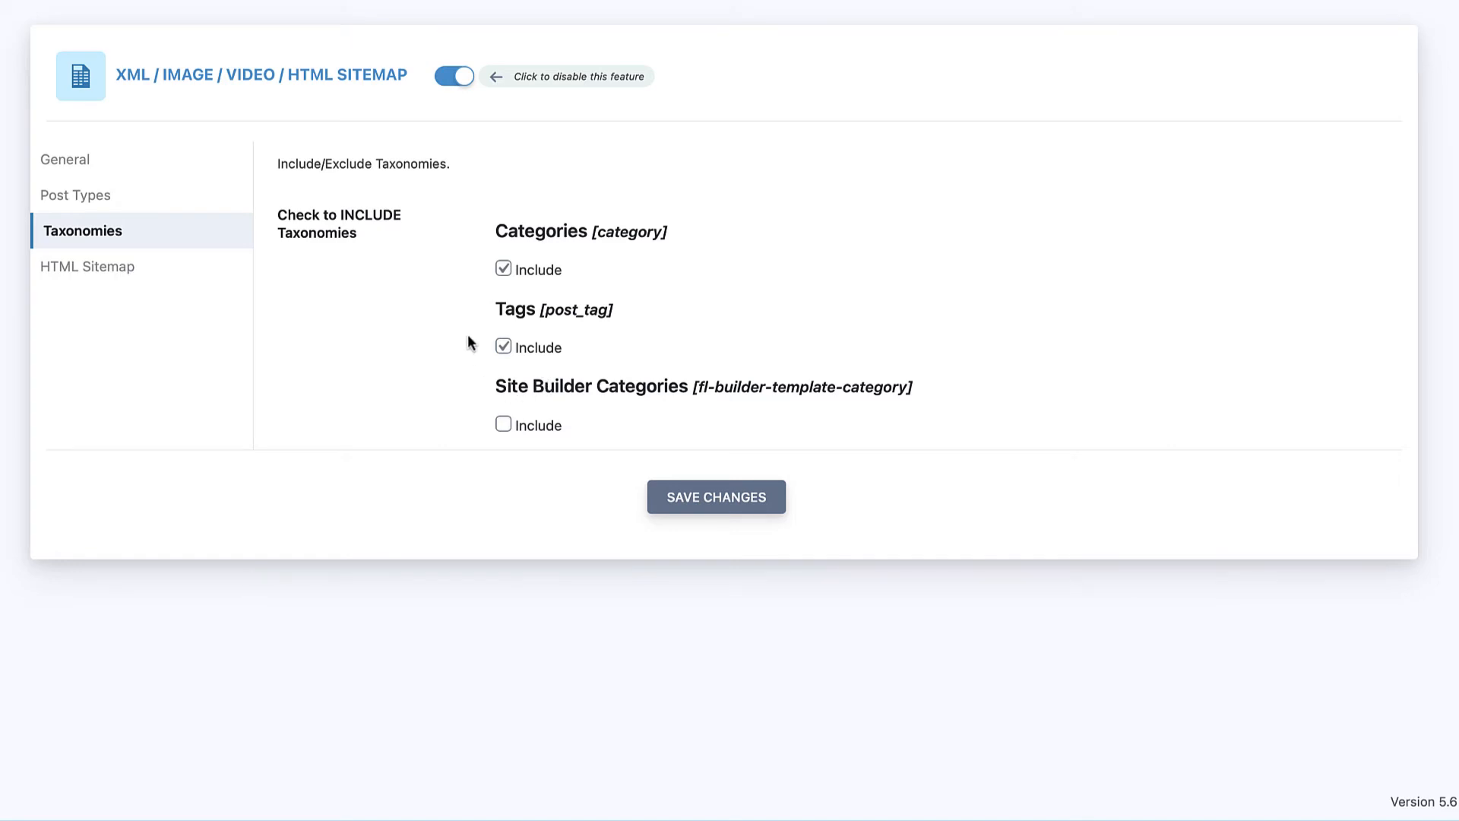
click(124, 283)
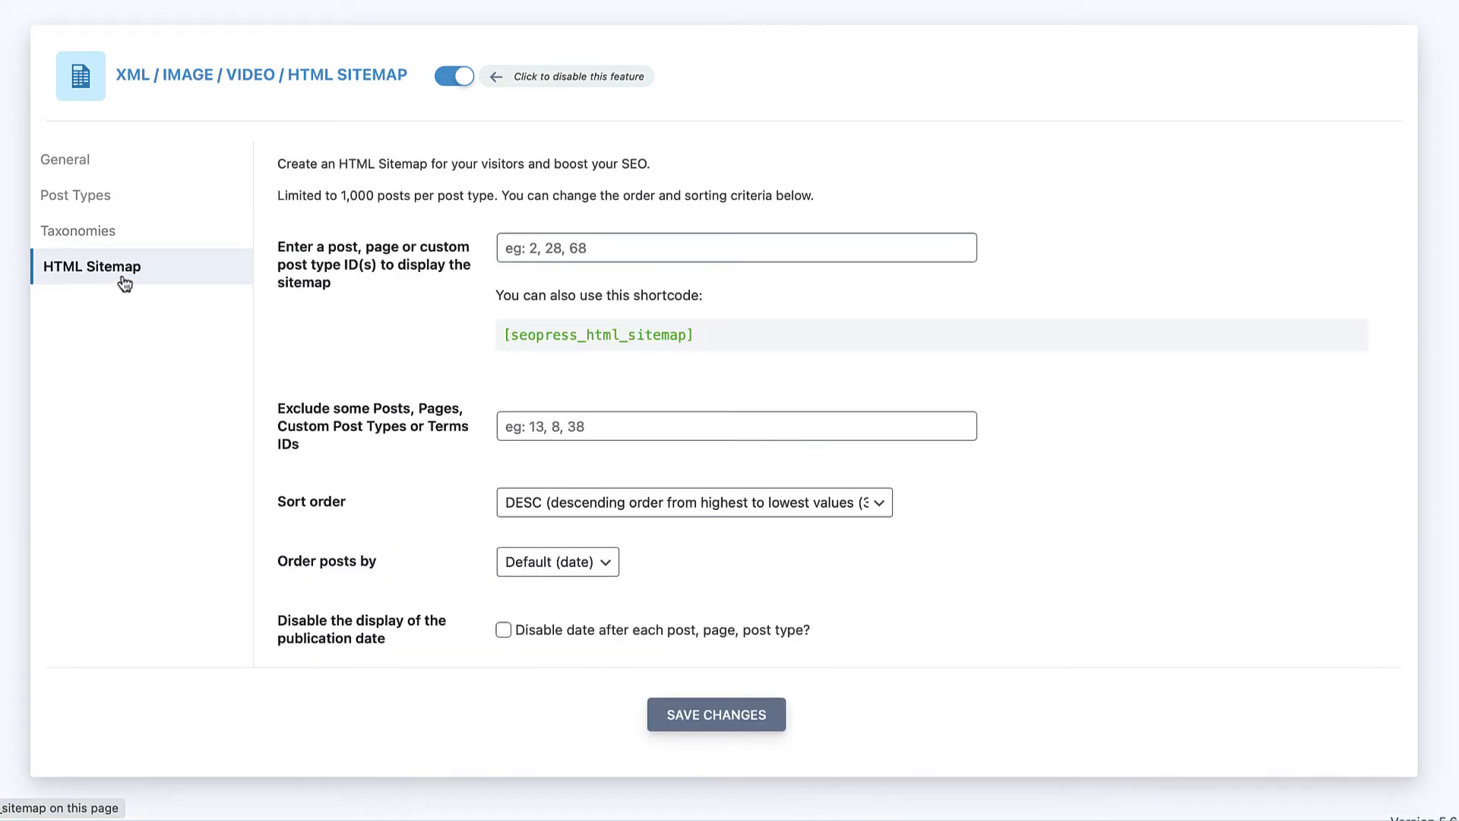
Step: Inspect the HTML sitemap shortcode, post ID and exclude fields, keeping DESC sort order
triple_click(500, 340)
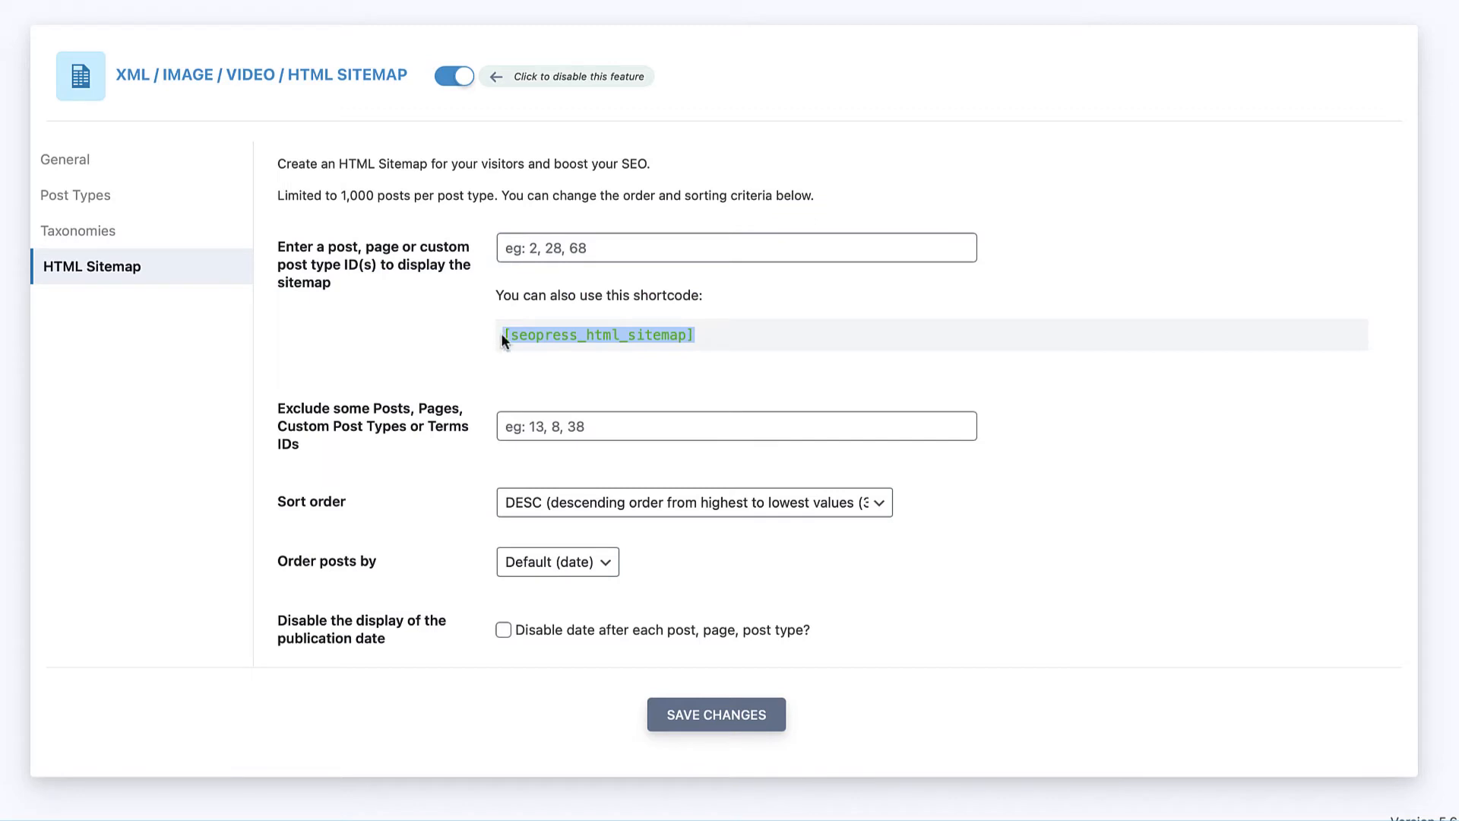
click(498, 315)
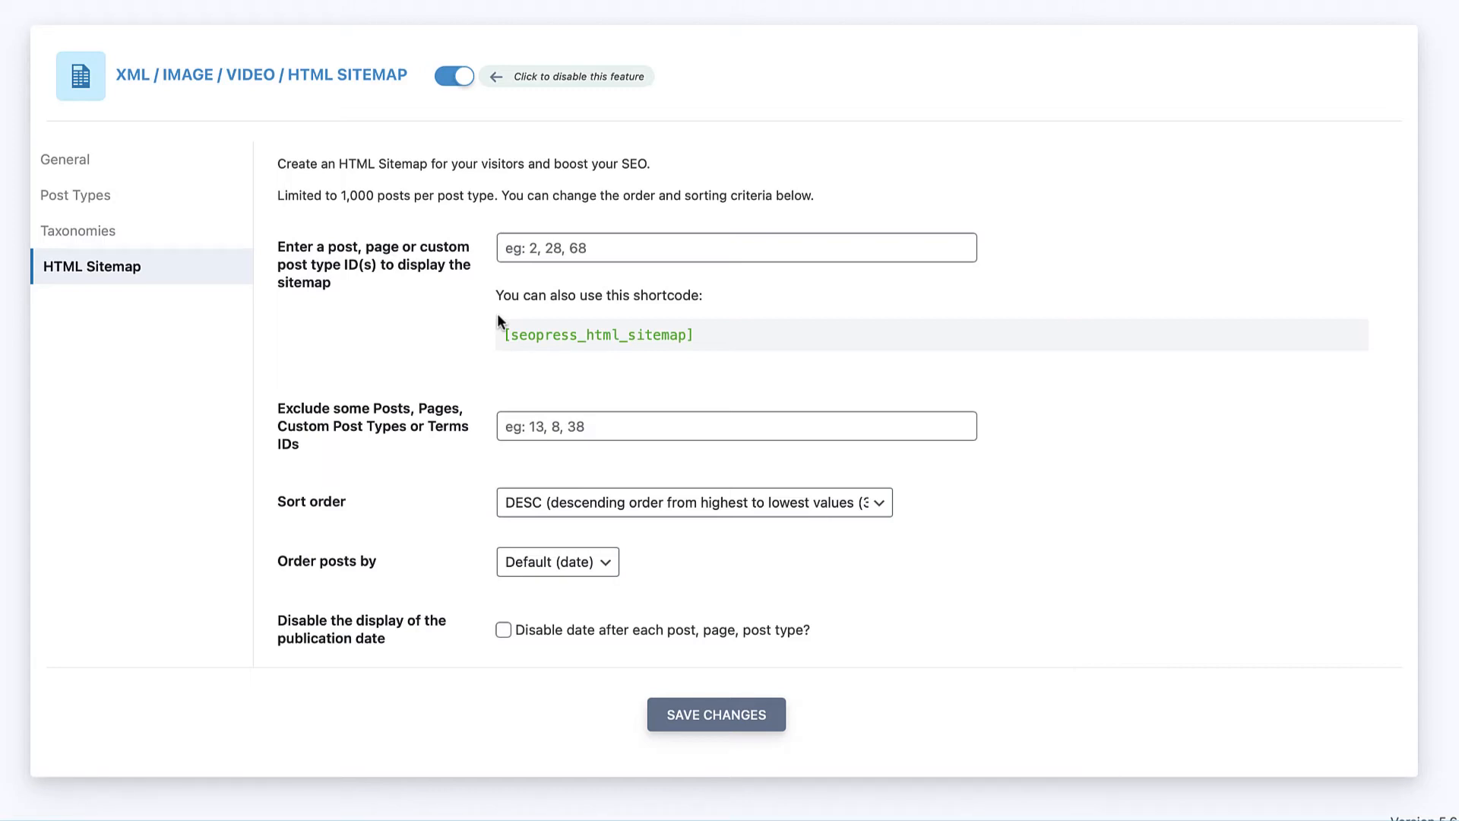
click(533, 255)
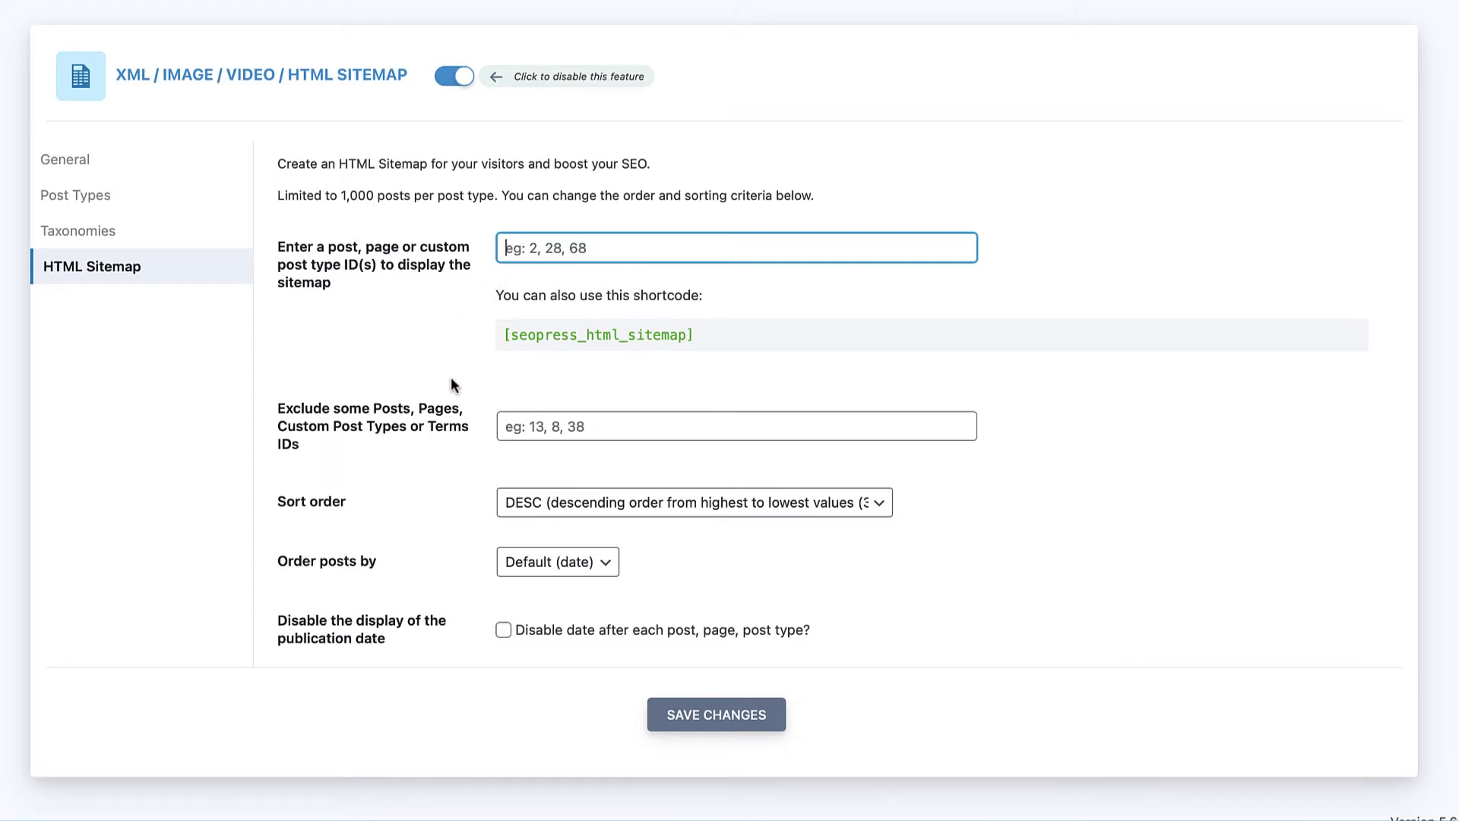
click(514, 426)
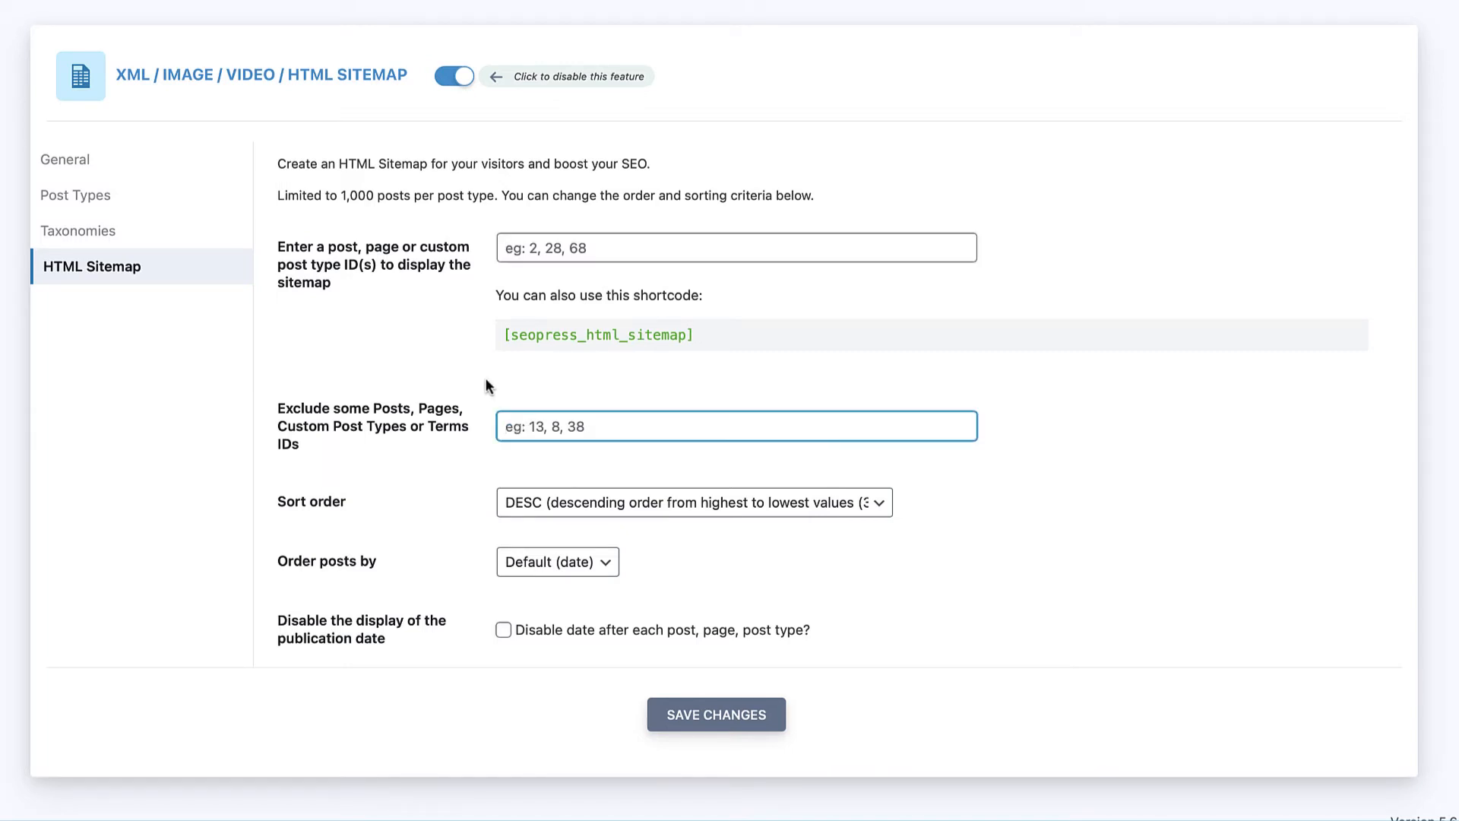
scroll(483, 377, down, 1)
click(532, 480)
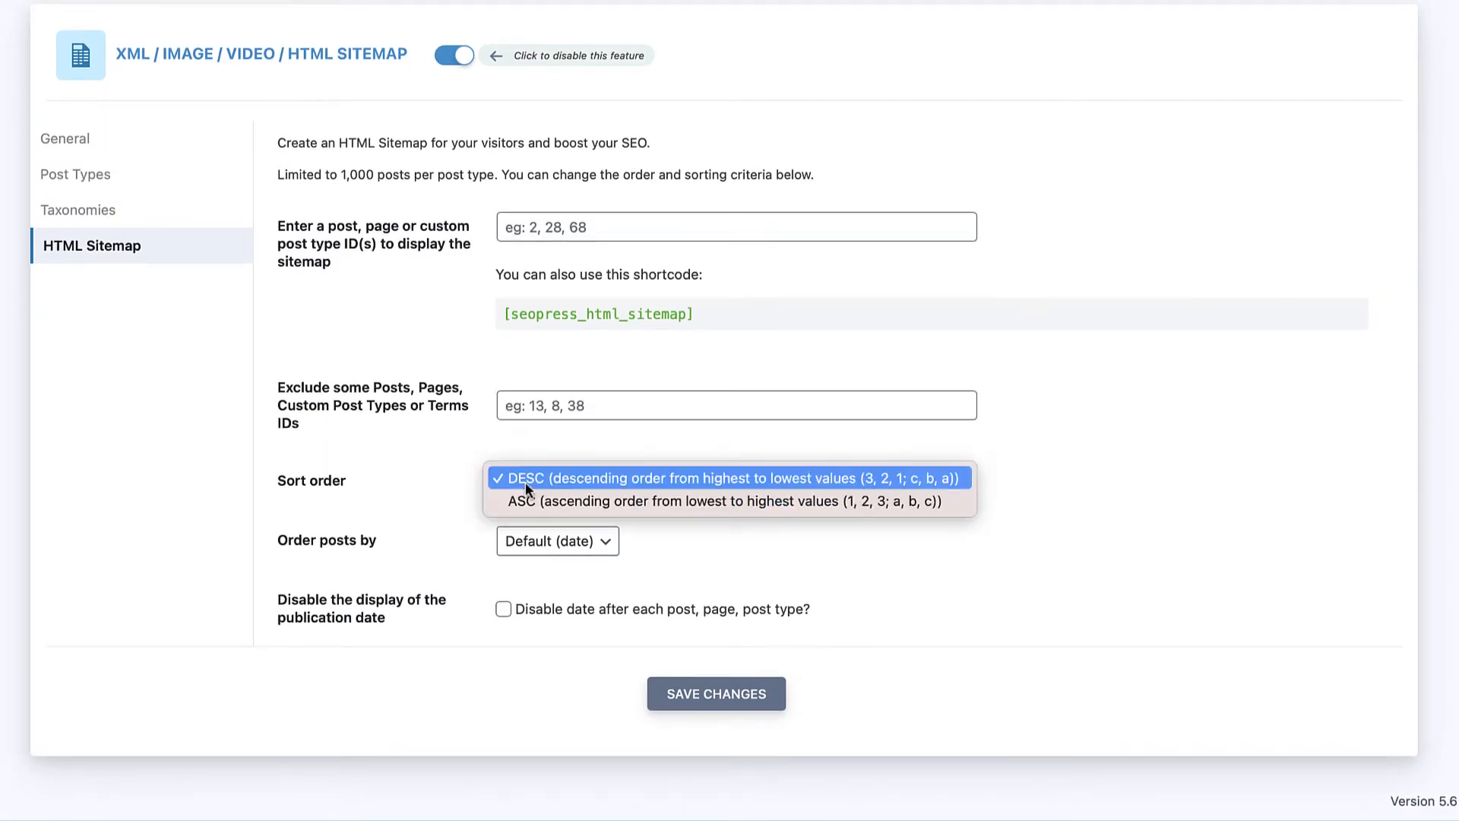
click(526, 482)
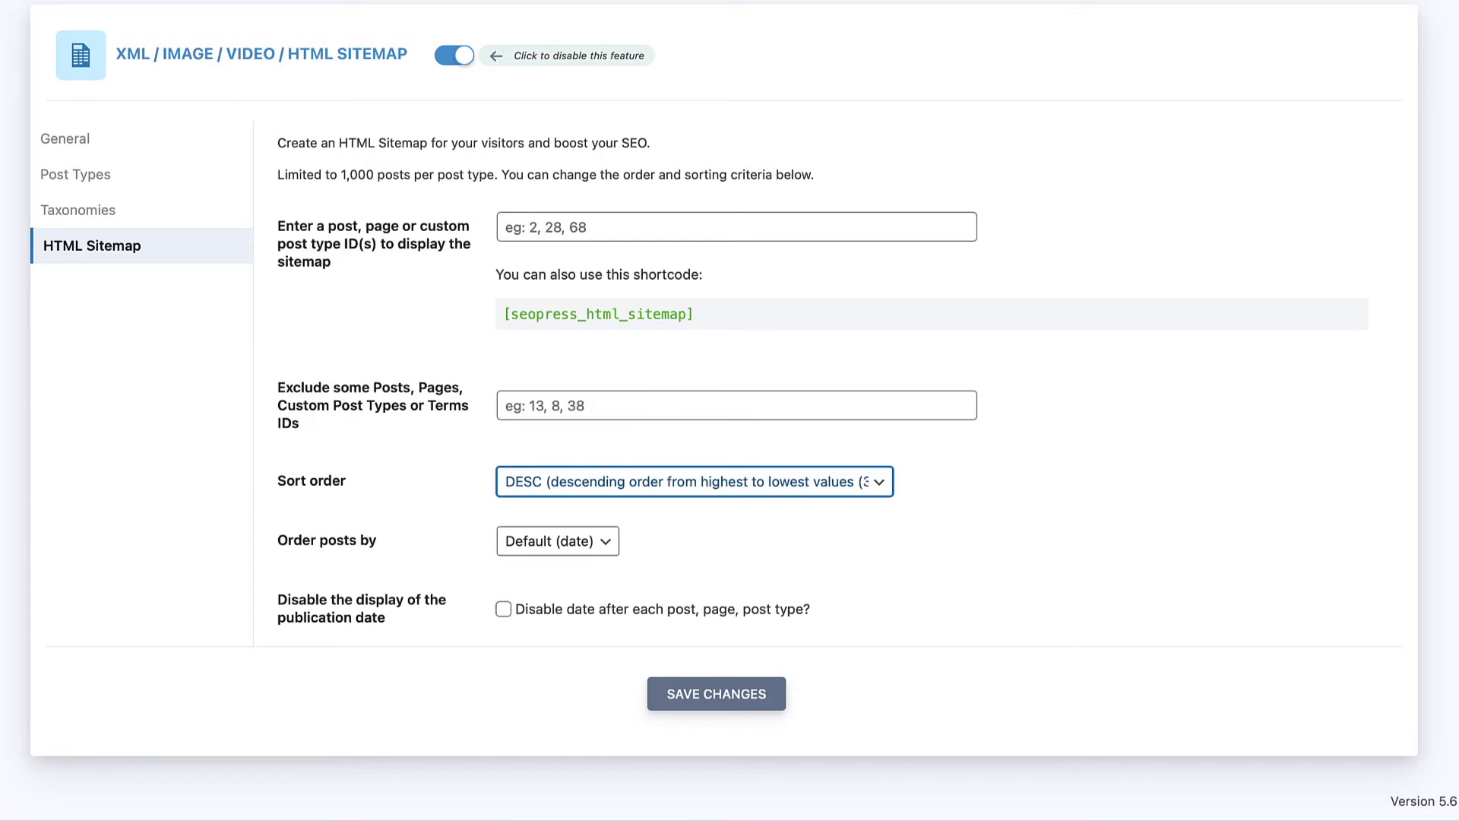
click(65, 141)
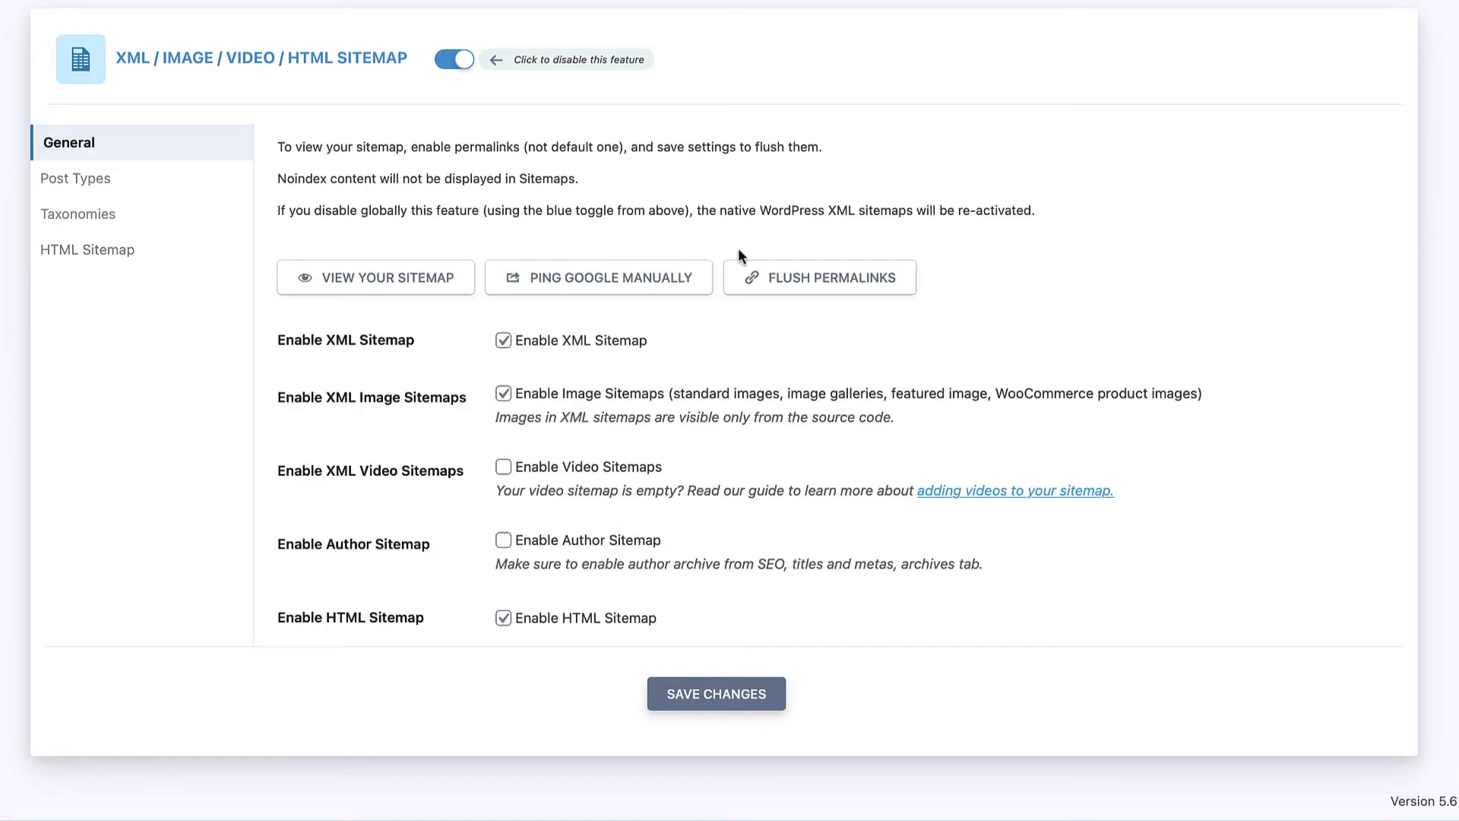
Step: Flush permalinks from the General sitemap settings
click(824, 286)
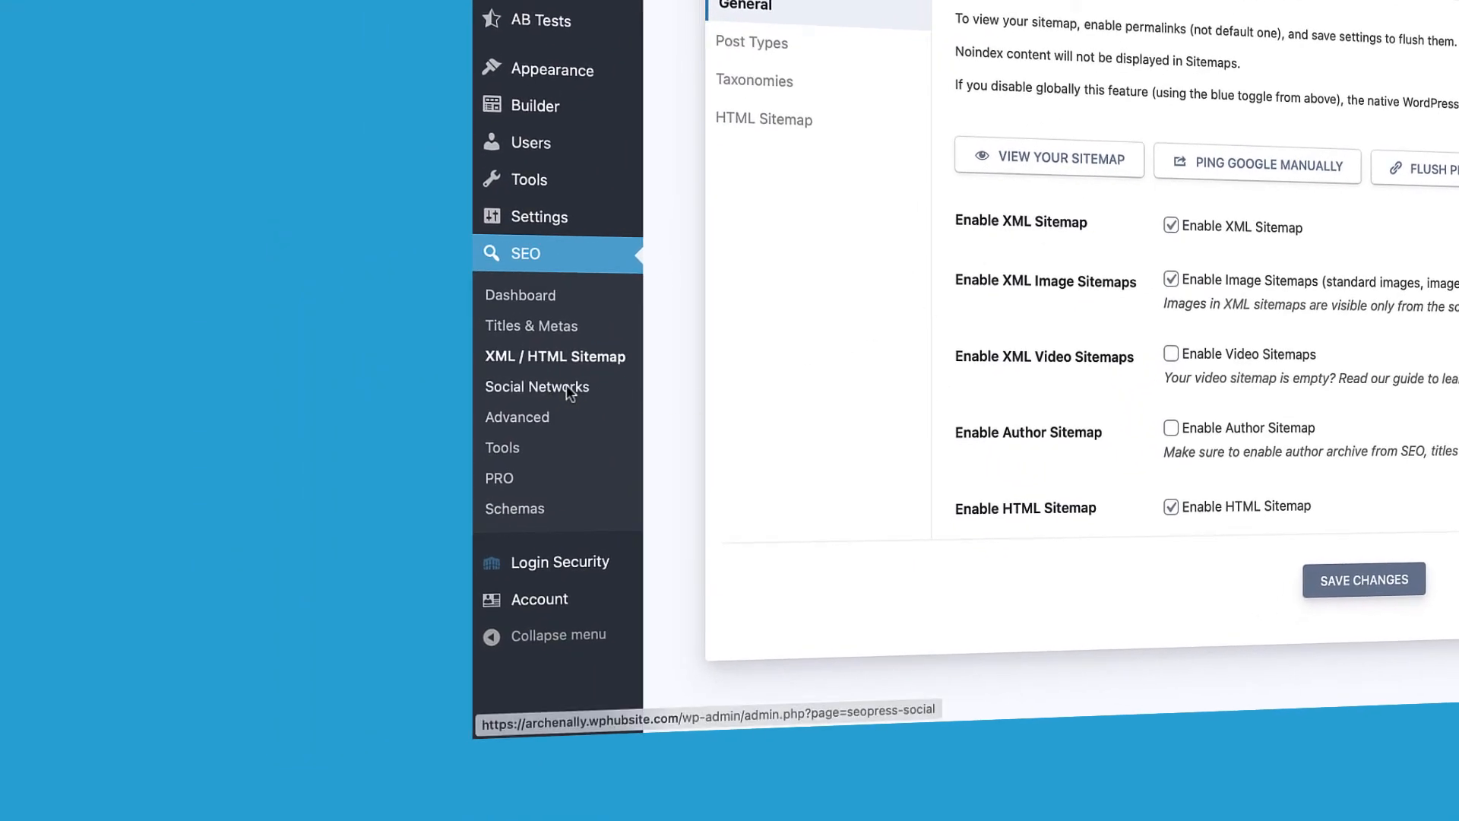
Step: Enable Social Networks and set the Knowledge Graph to Organization named 'WPHubSite'
click(567, 387)
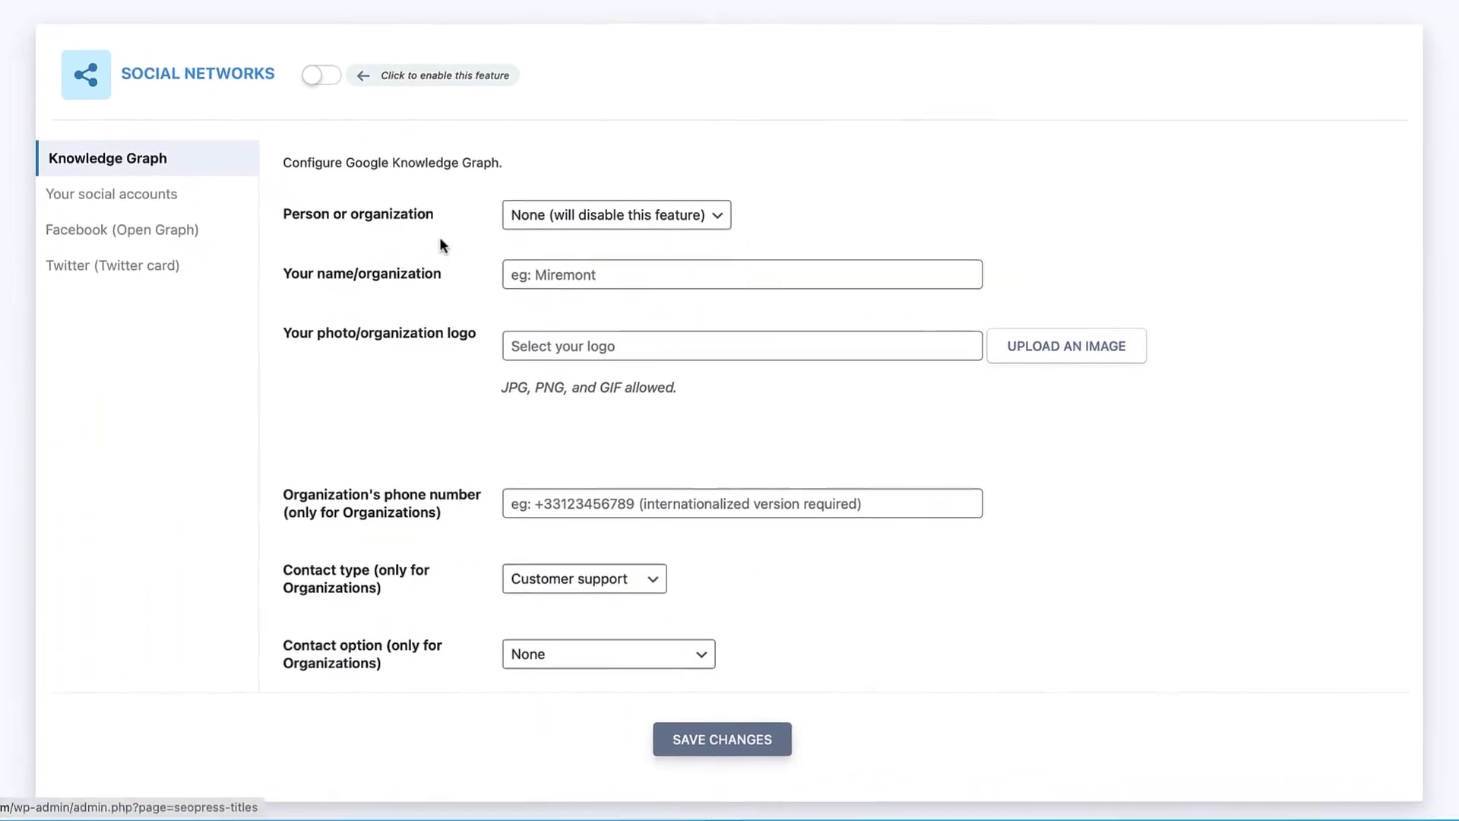
click(320, 86)
click(532, 217)
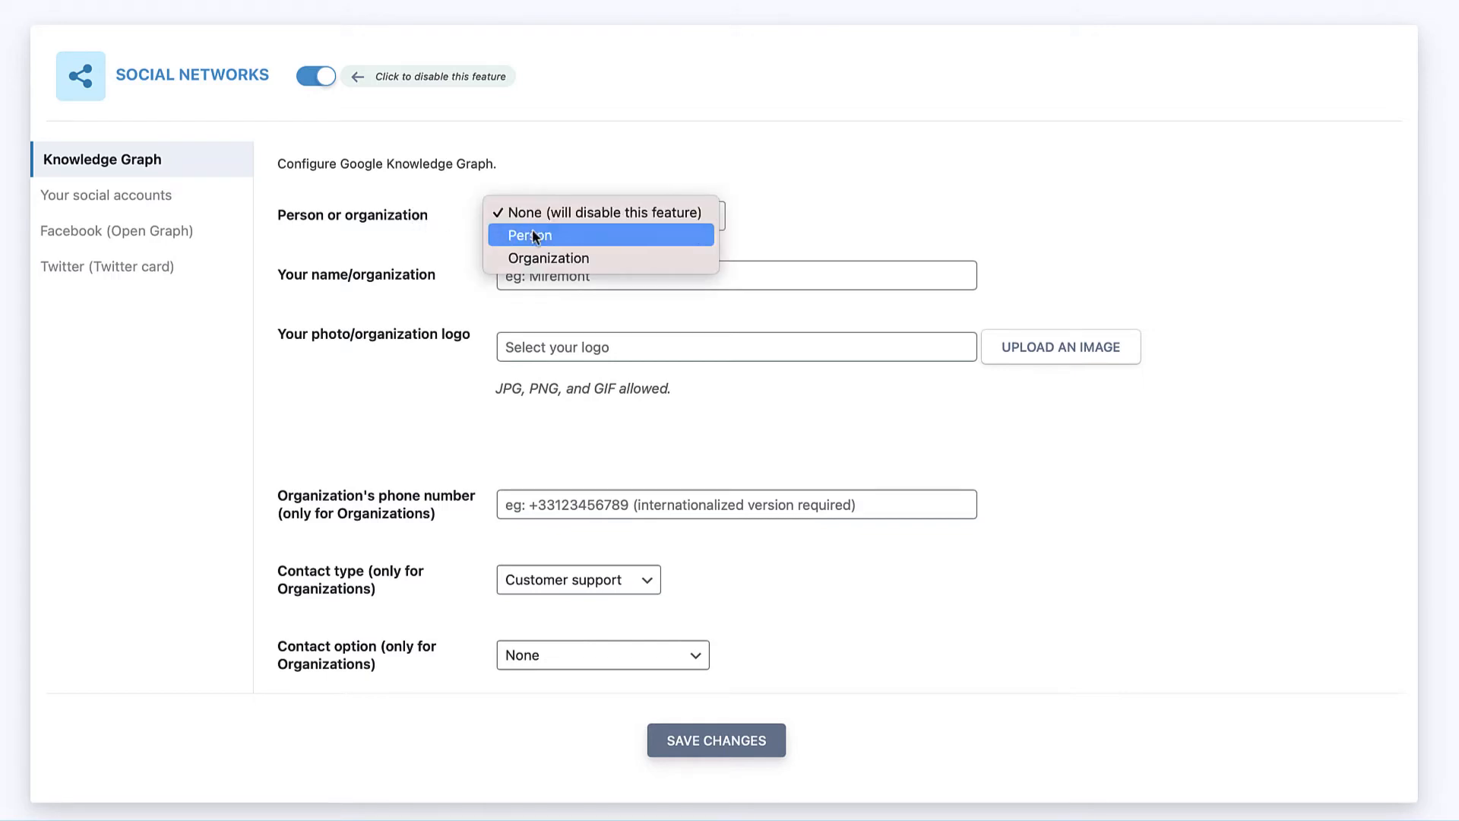
click(535, 257)
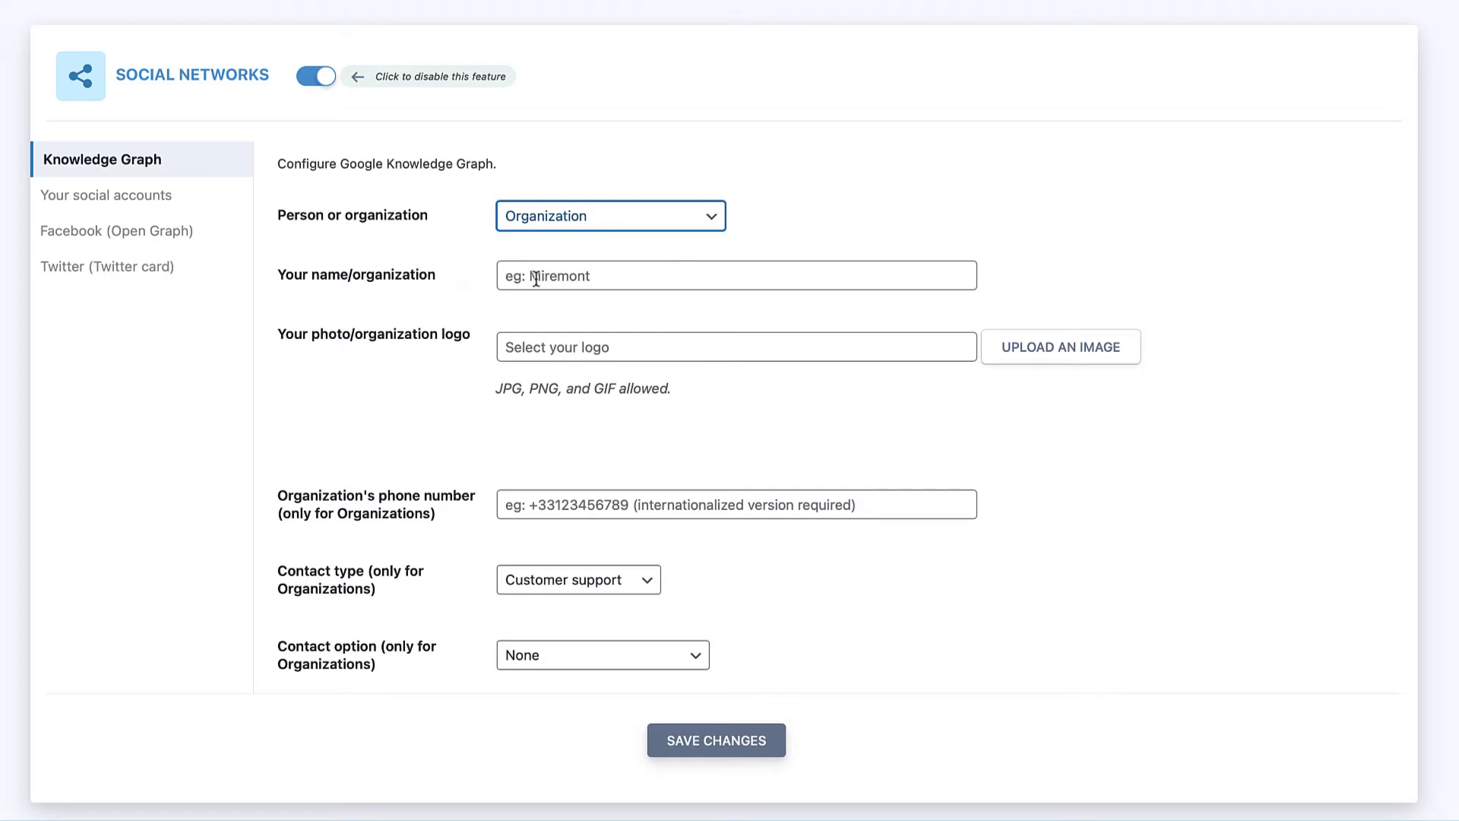
click(536, 279)
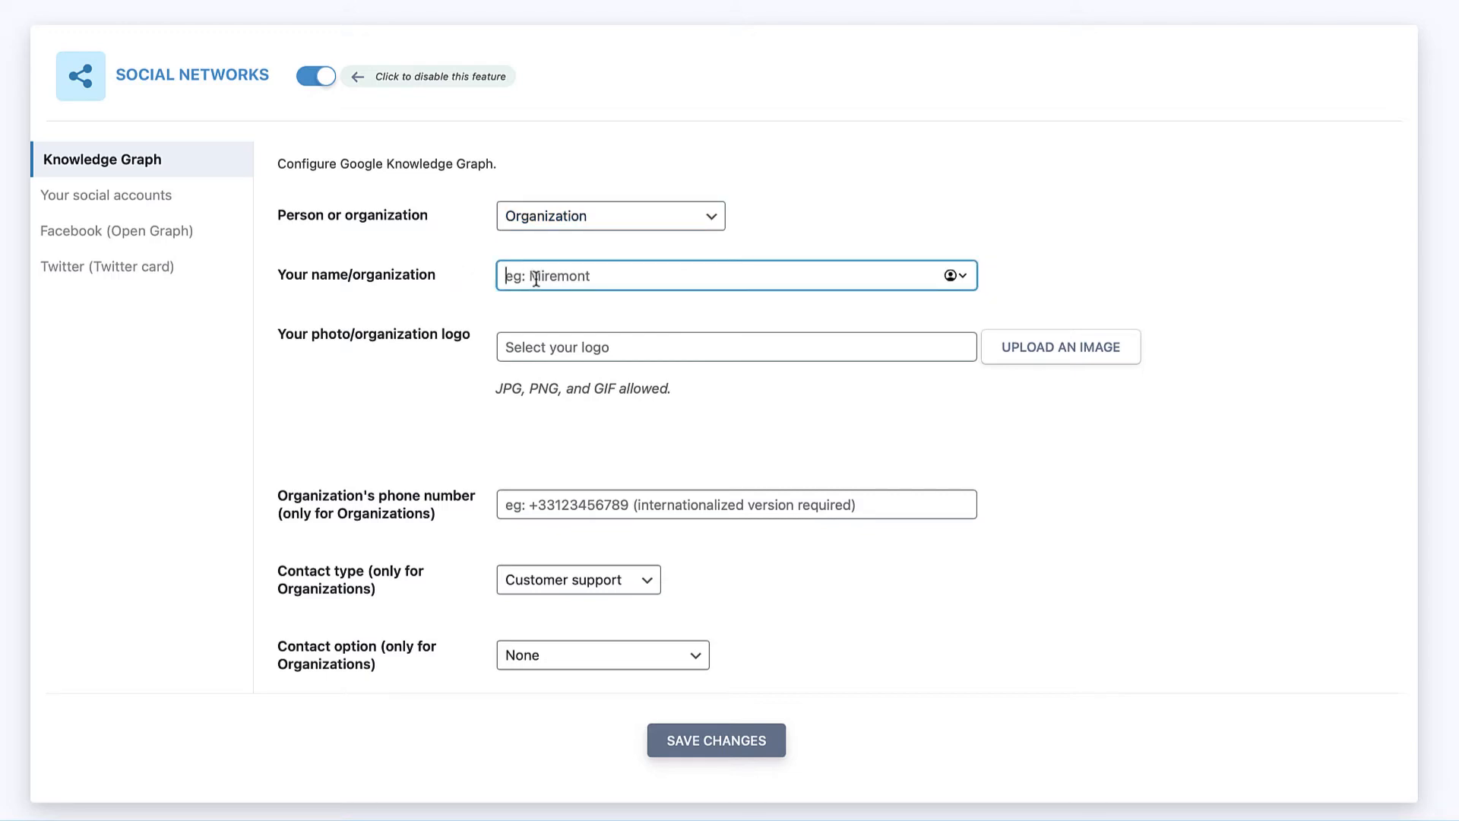
text(WPHubSite)
click(528, 339)
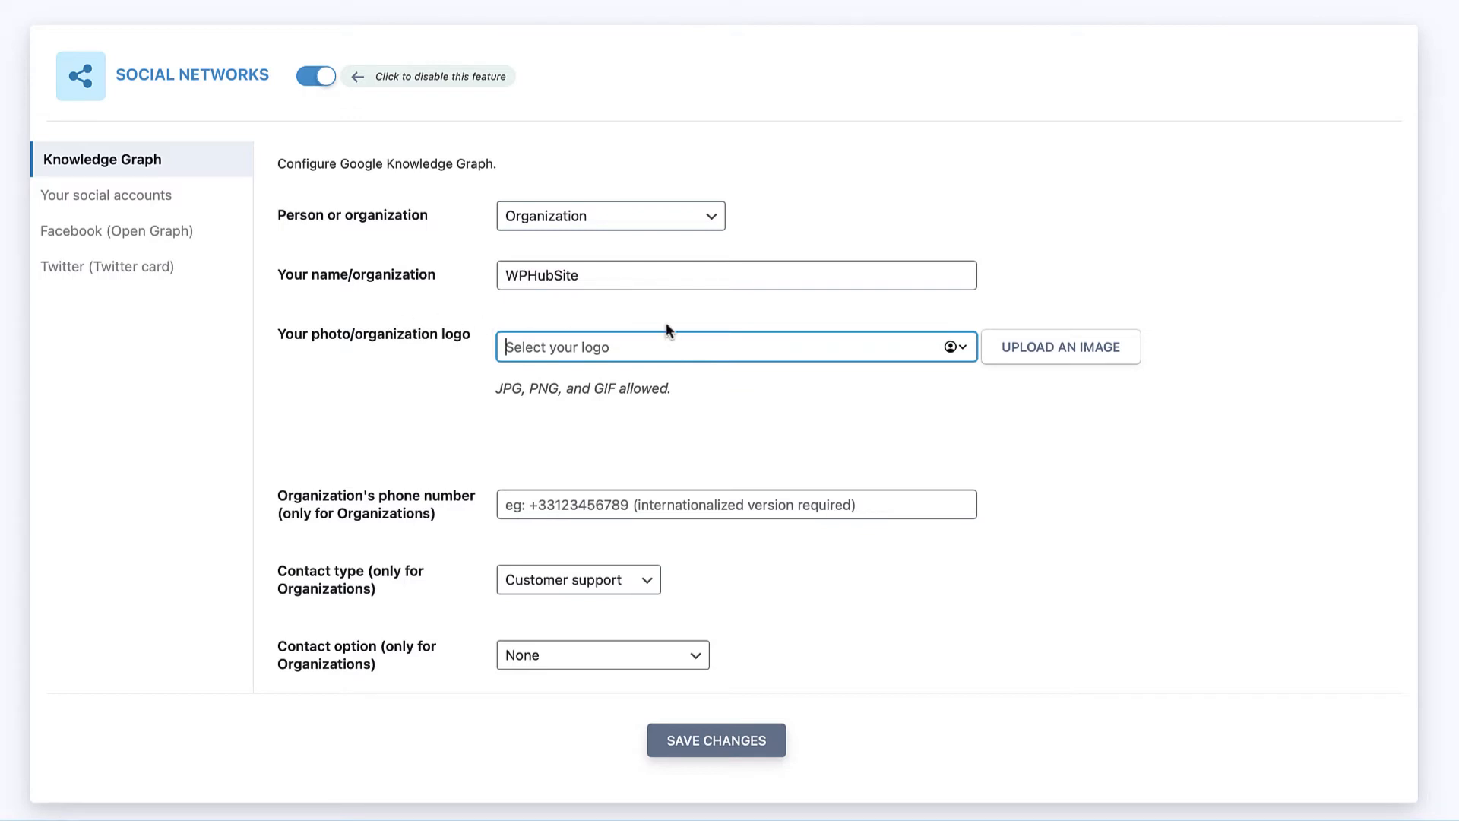
Step: Set the wphubsite icon as the organization logo and enter the organization's phone number
click(1046, 364)
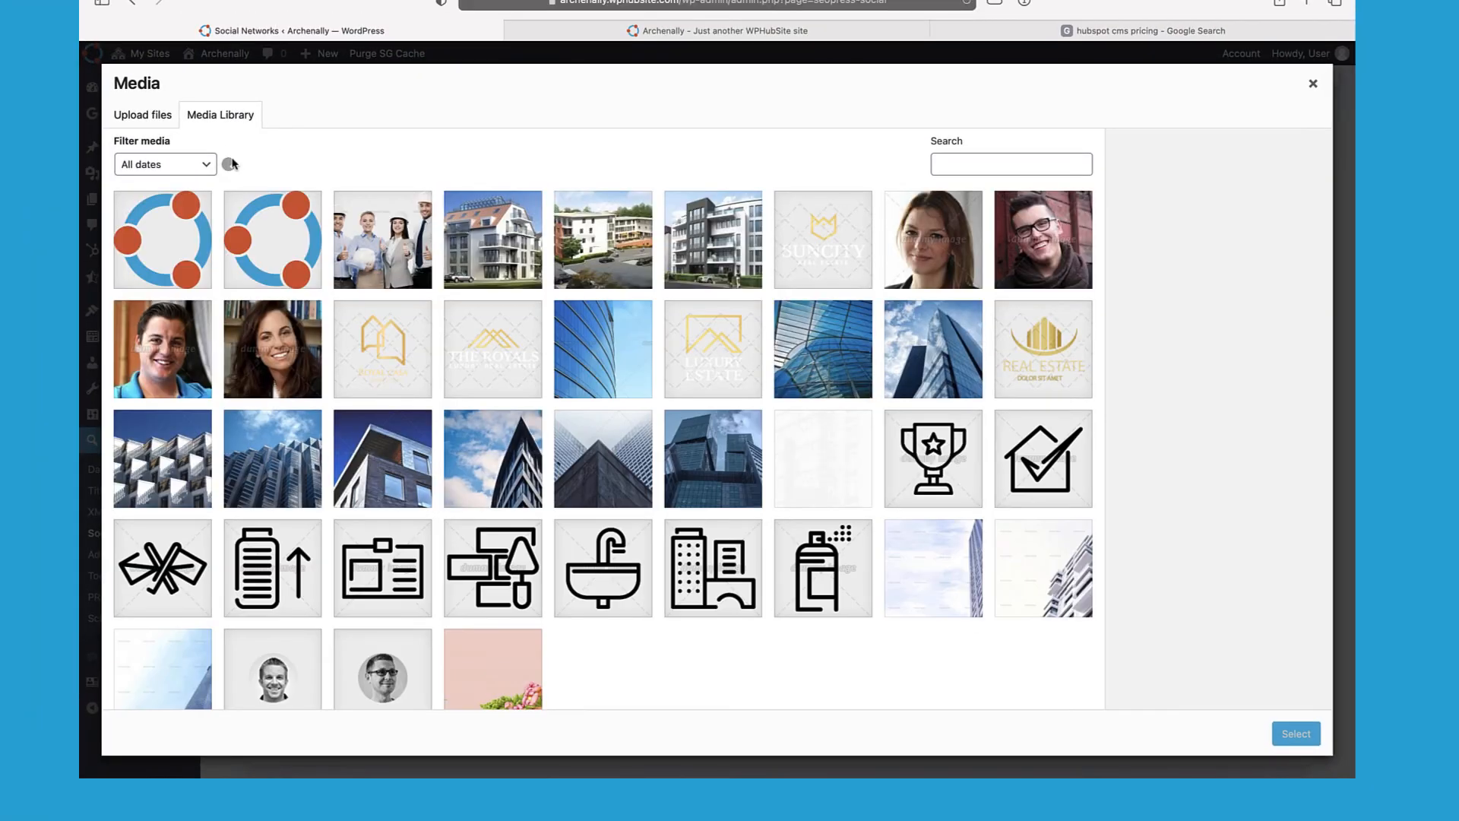
click(262, 224)
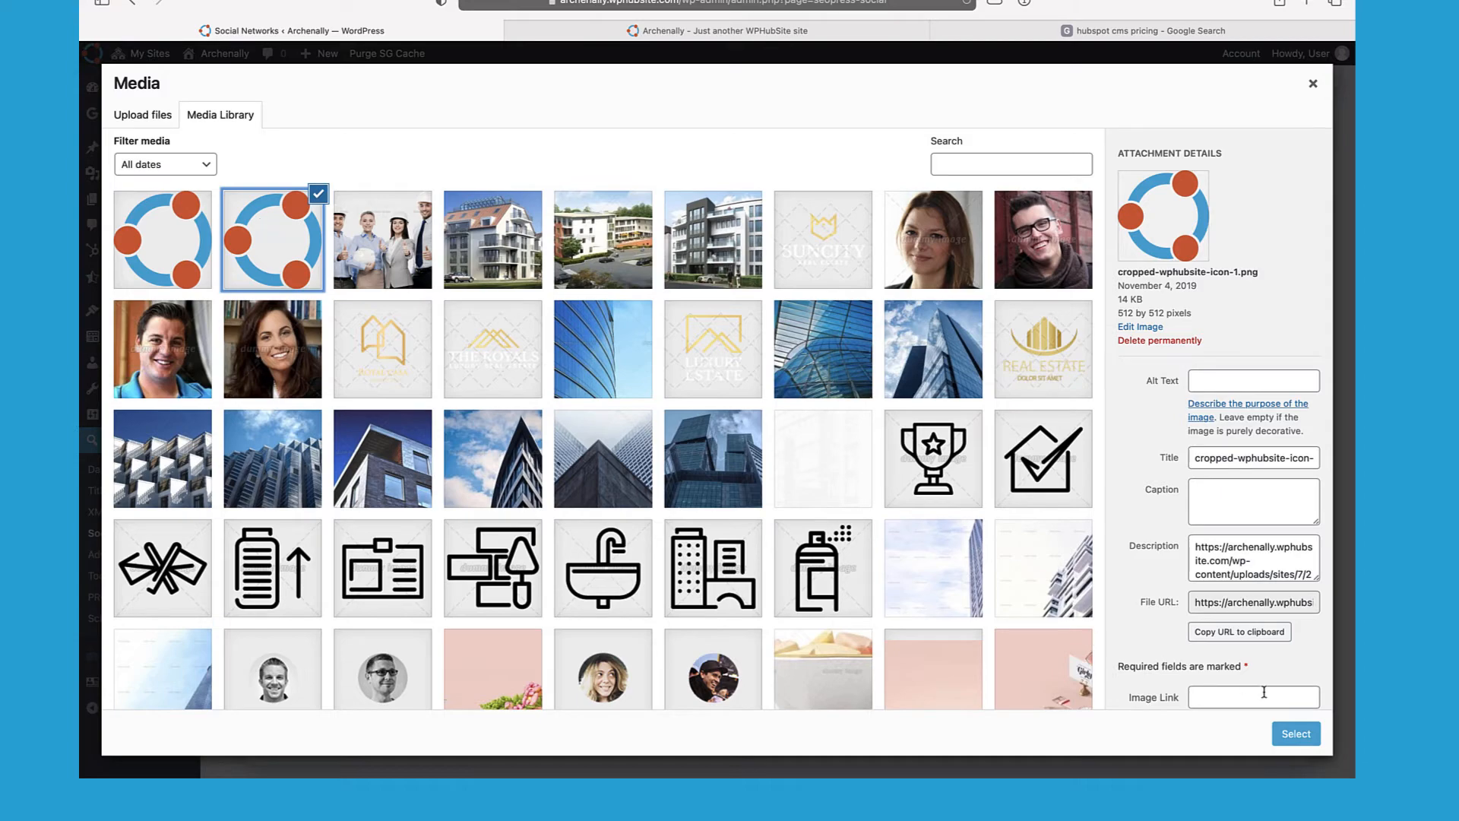
click(1288, 735)
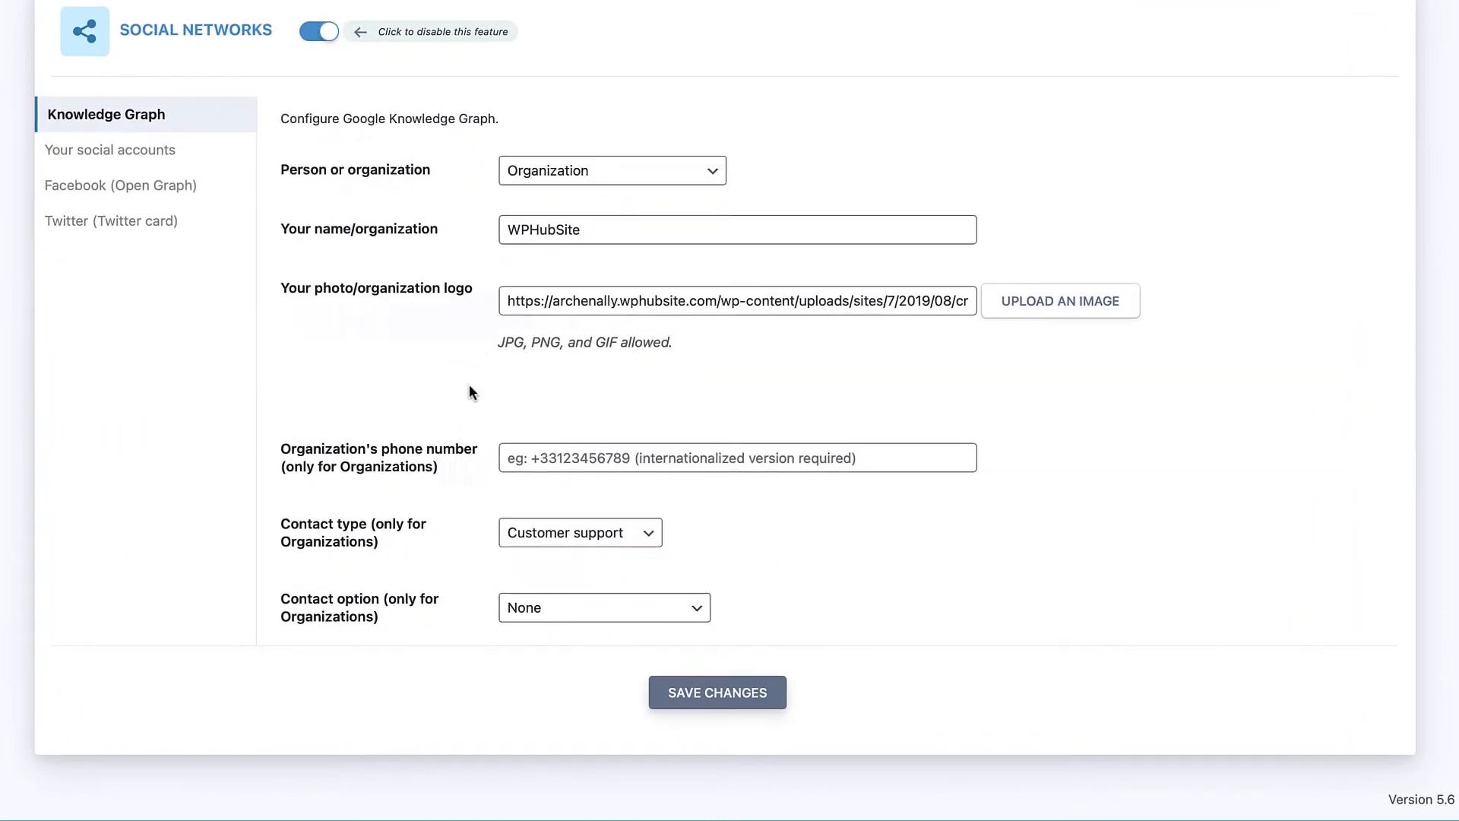
click(542, 455)
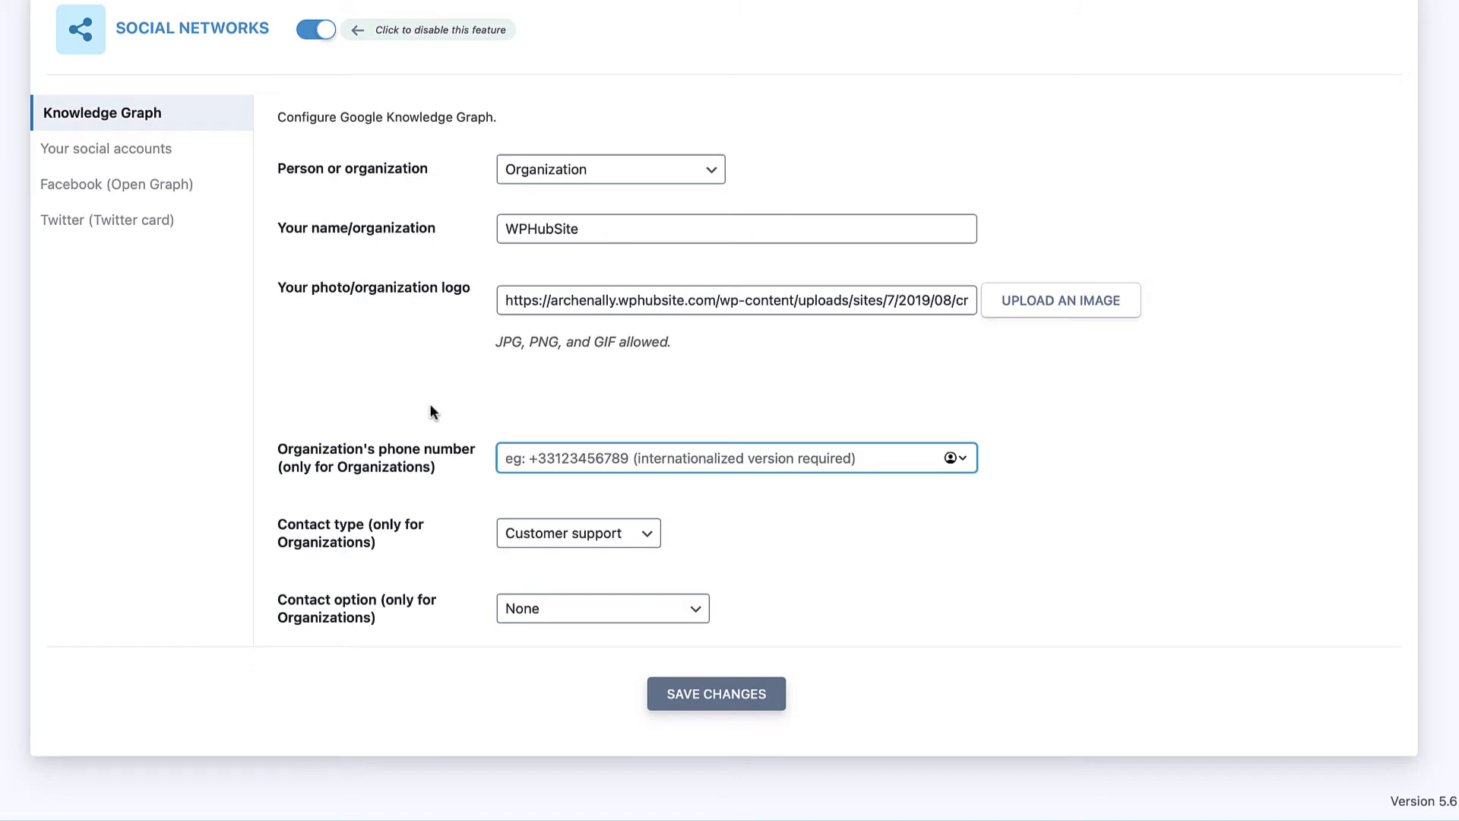
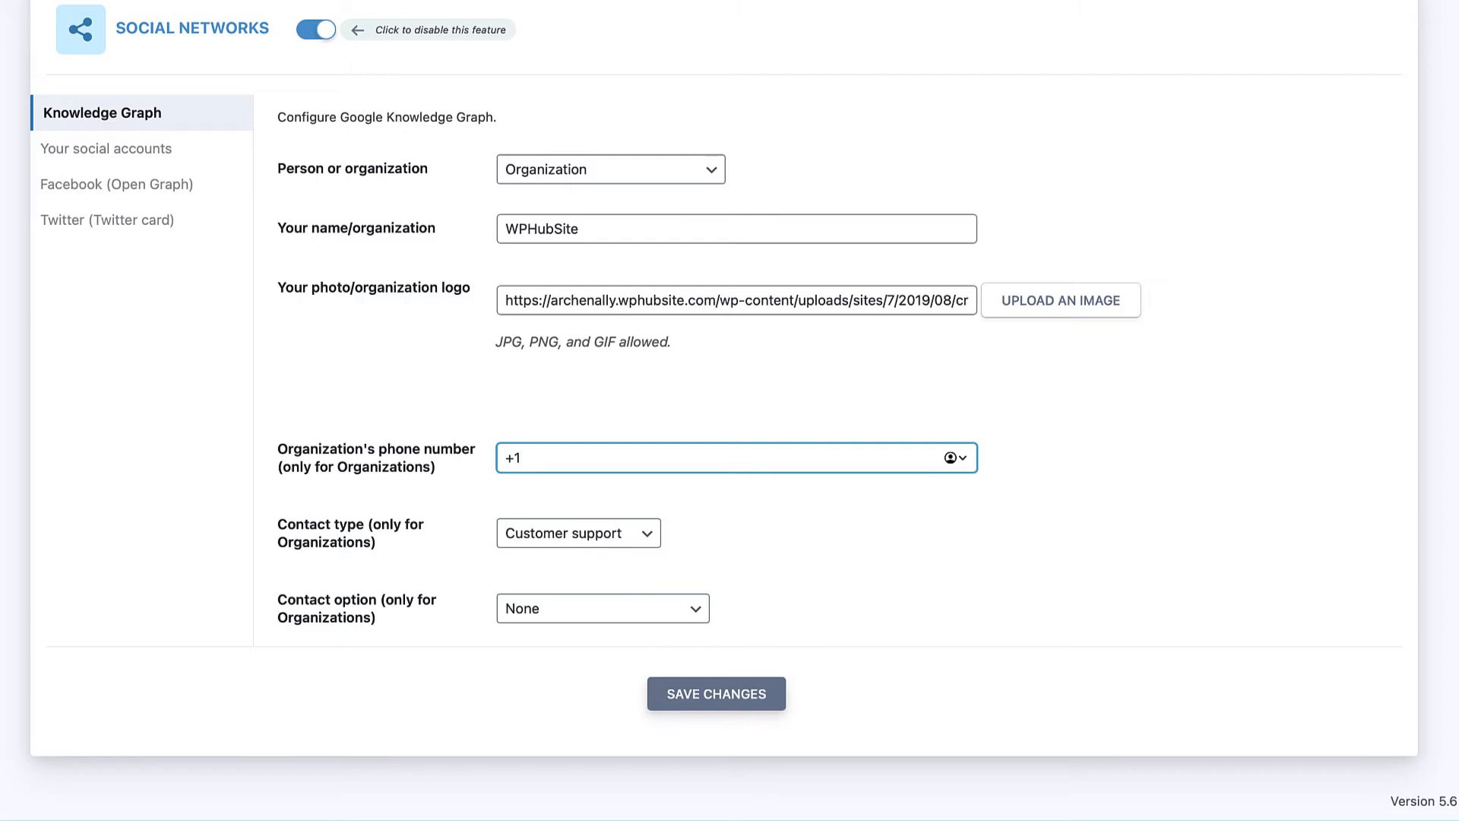
Step: Keep contact type Customer support and contact option Toll Free, then save the Knowledge Graph
click(528, 533)
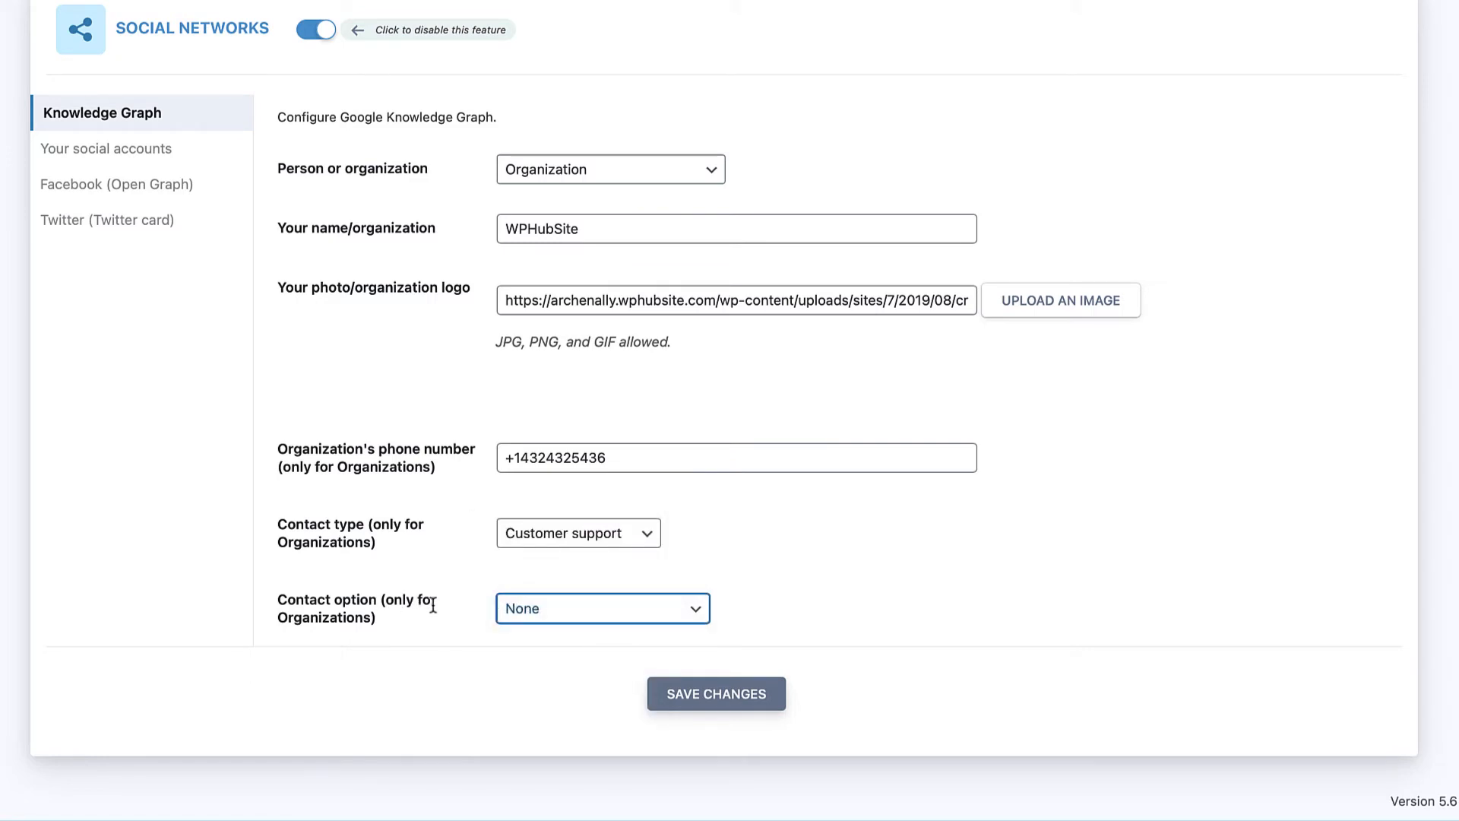
click(516, 604)
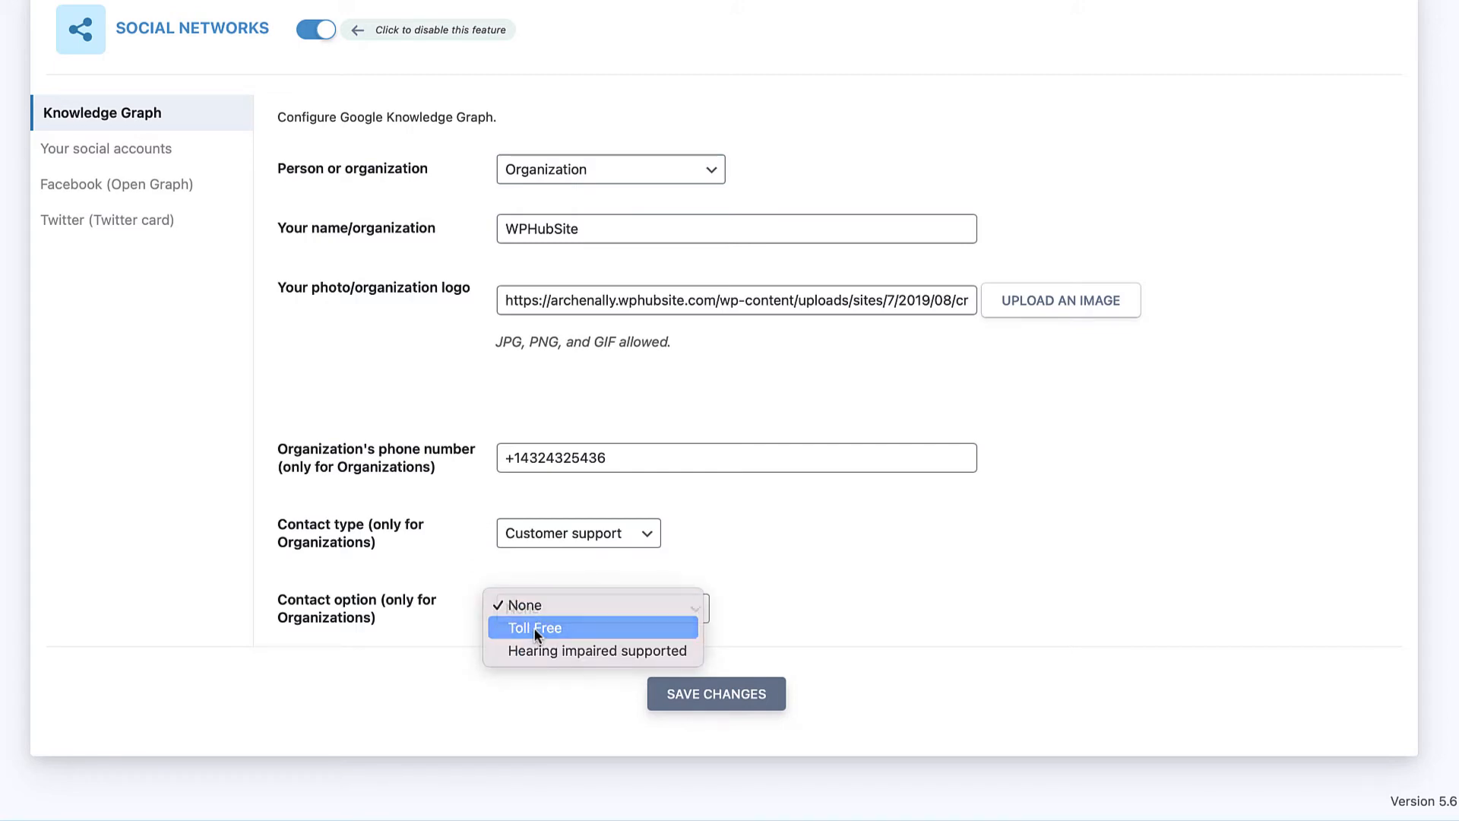
click(534, 628)
click(538, 608)
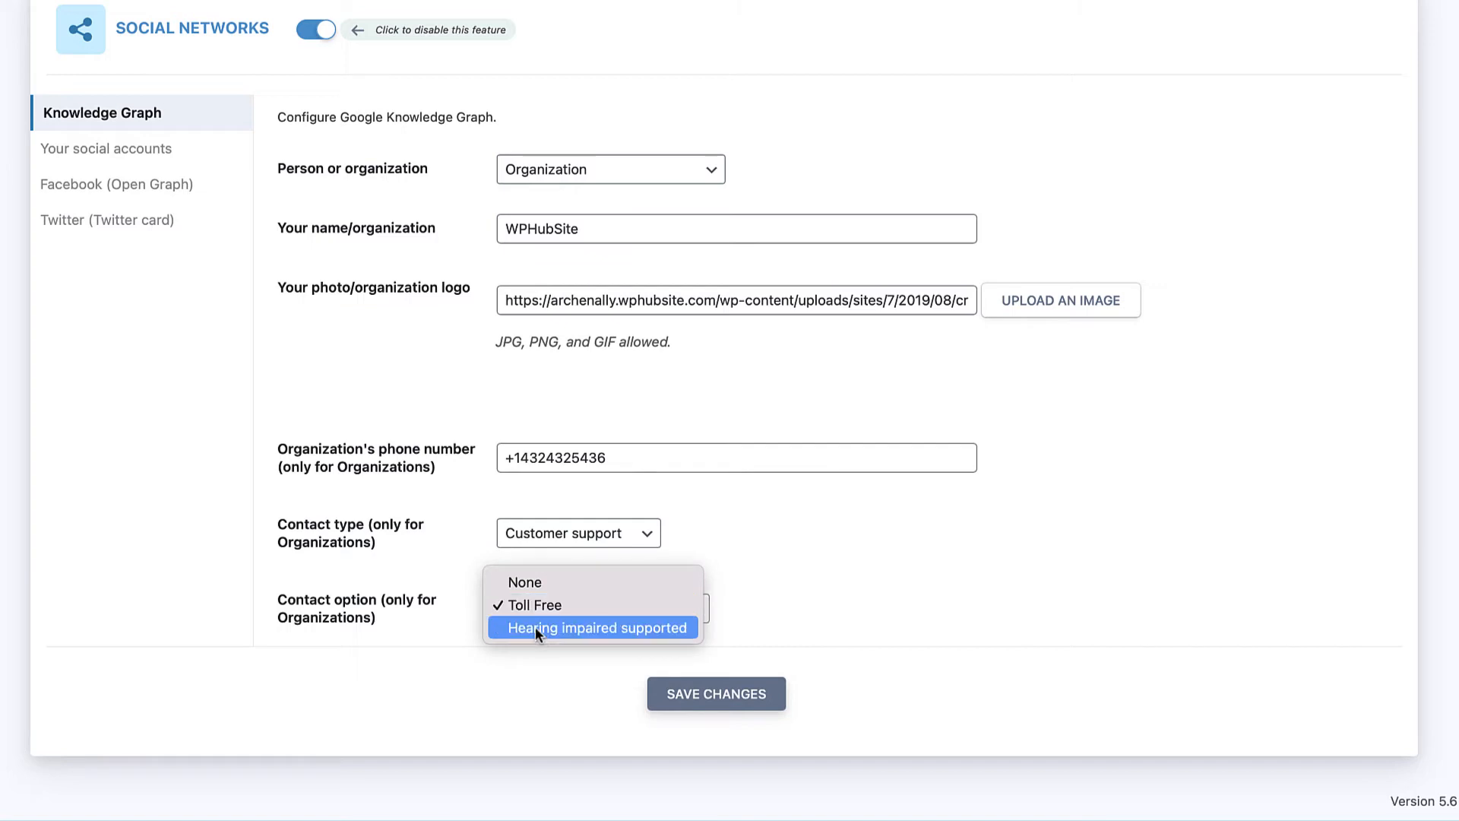
click(474, 564)
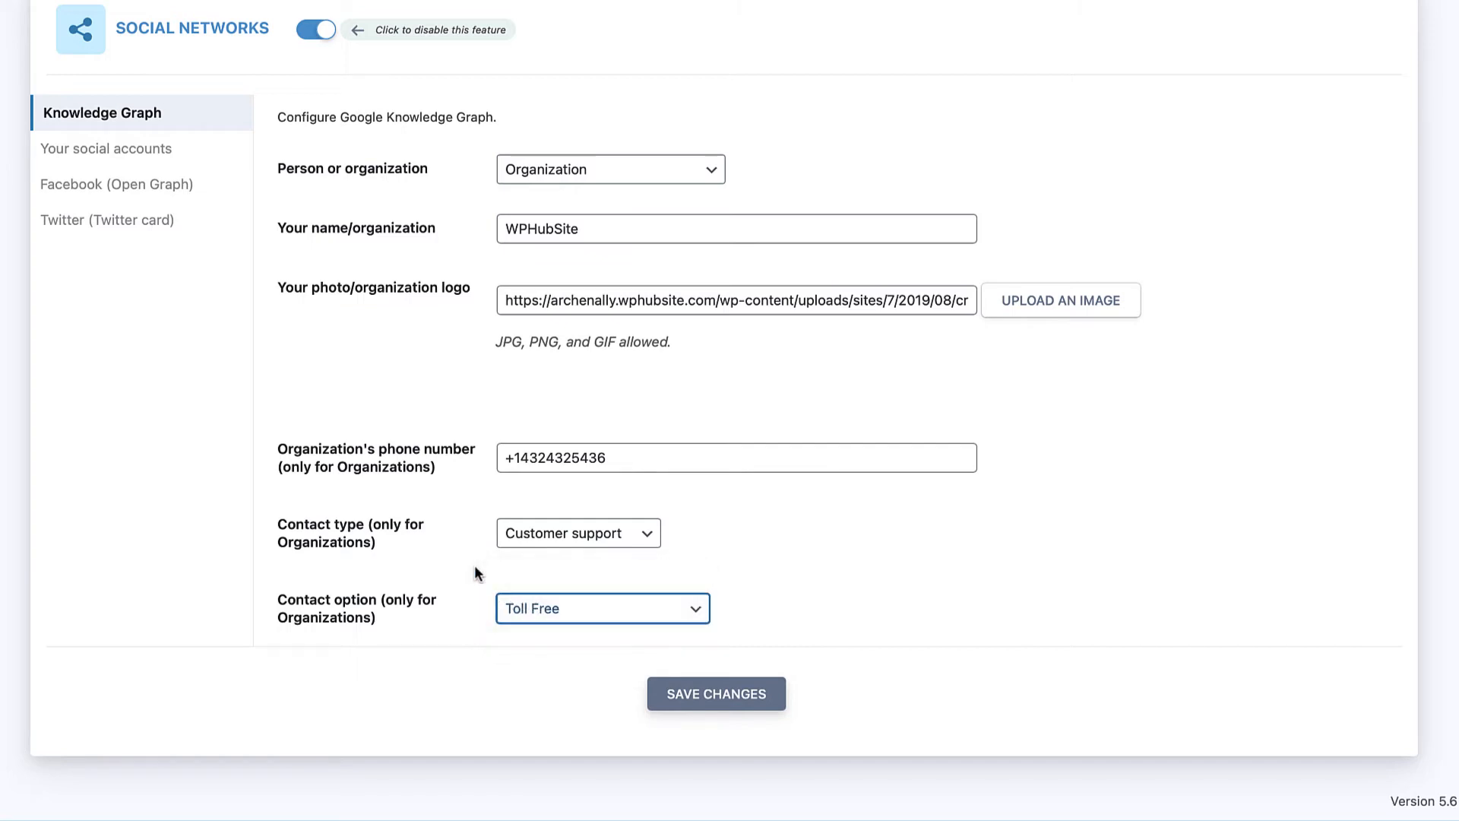
click(699, 695)
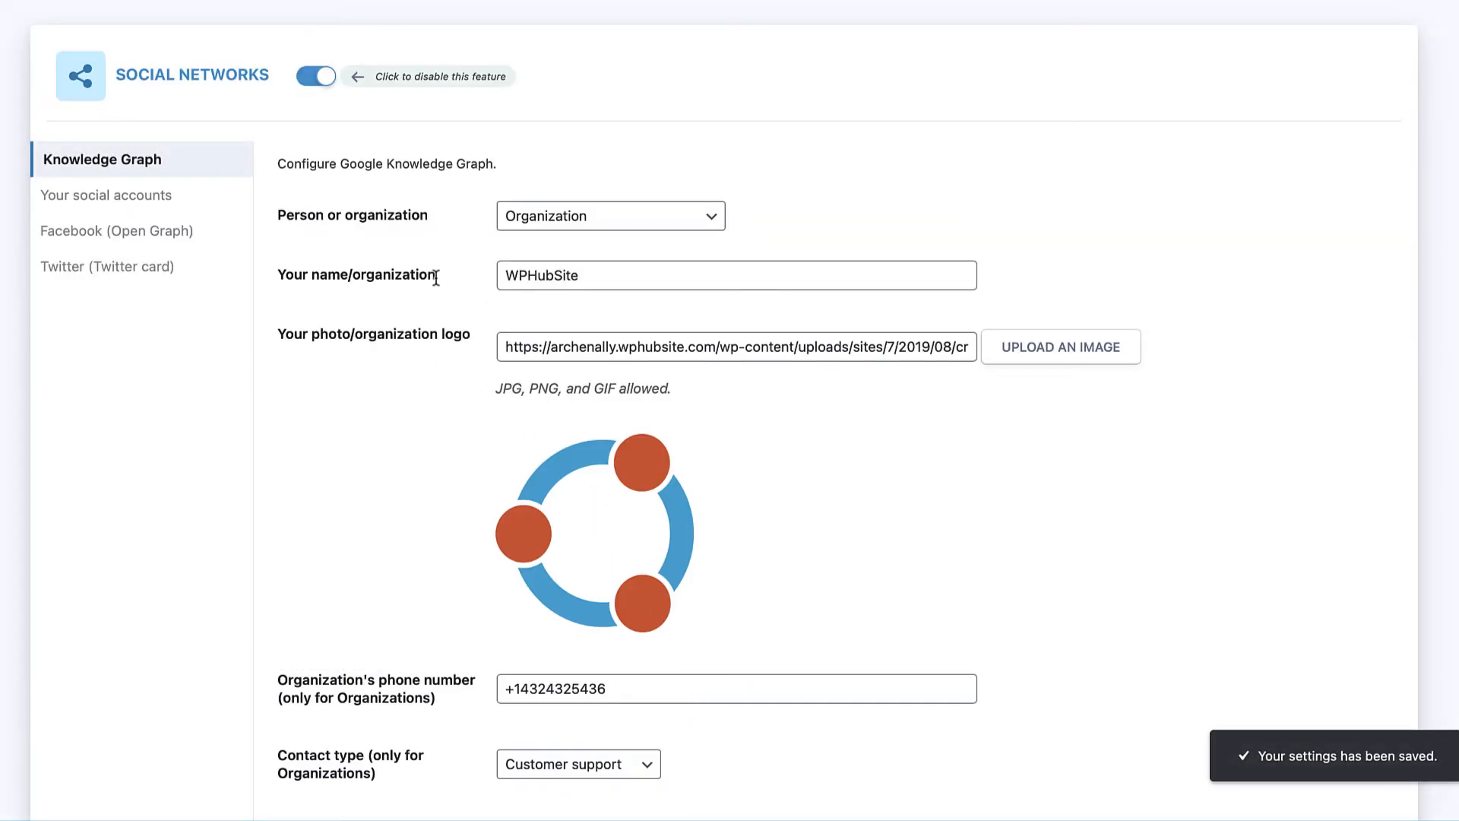
Step: Show the social account URL fields and place the cursor in the Facebook Page URL
click(123, 196)
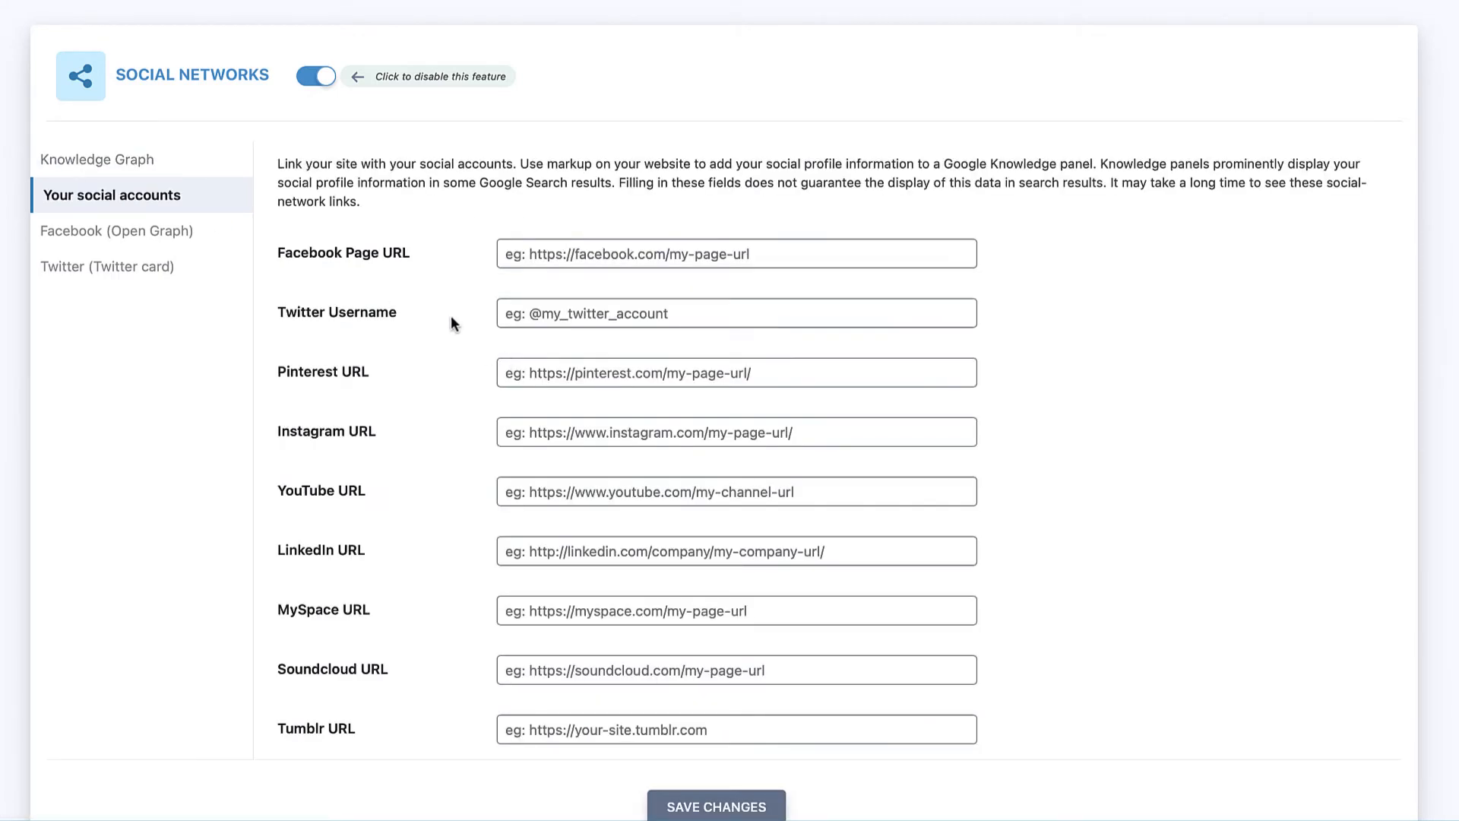
click(539, 257)
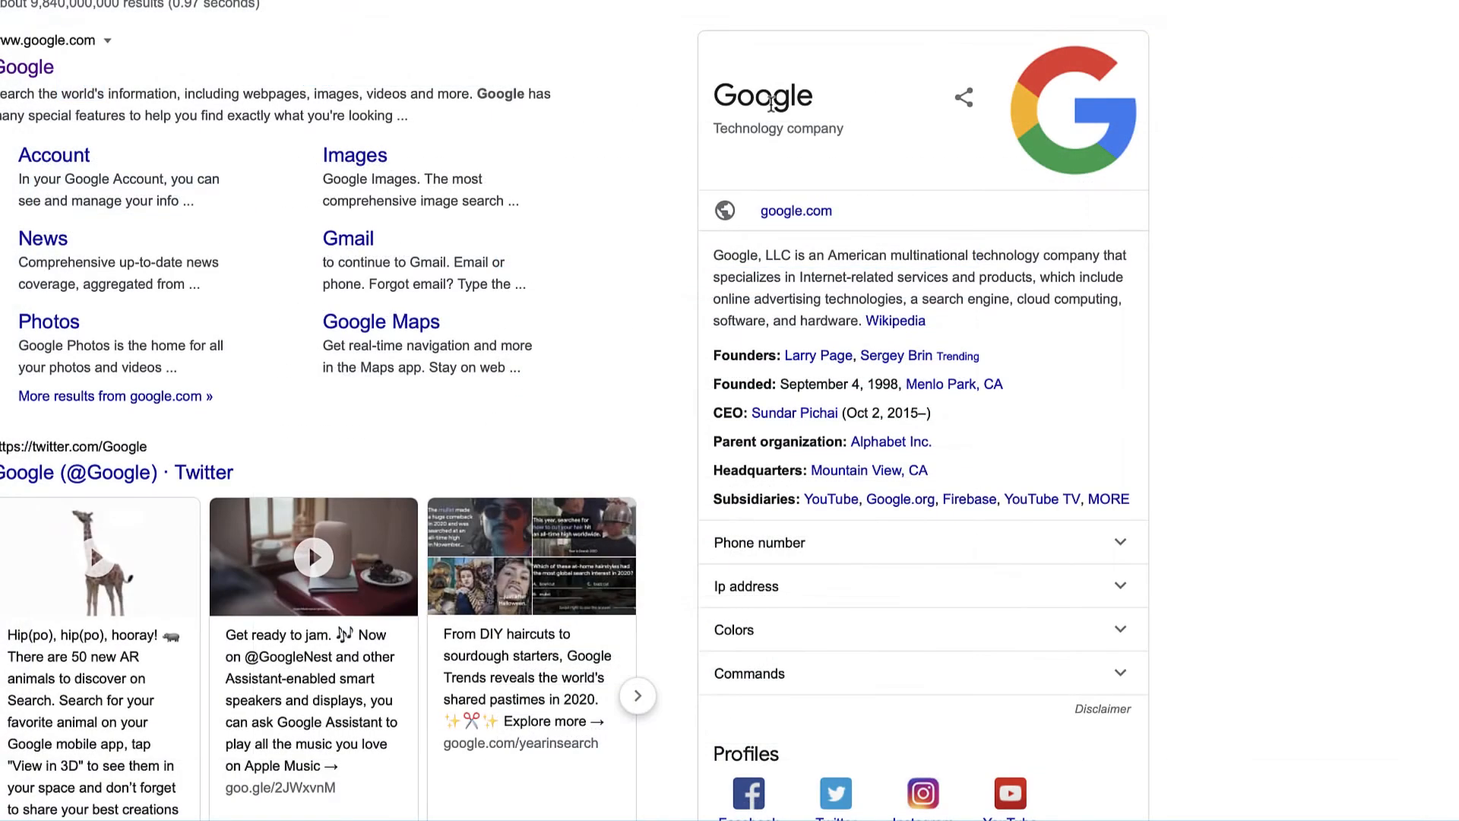
scroll(760, 334, down, 2)
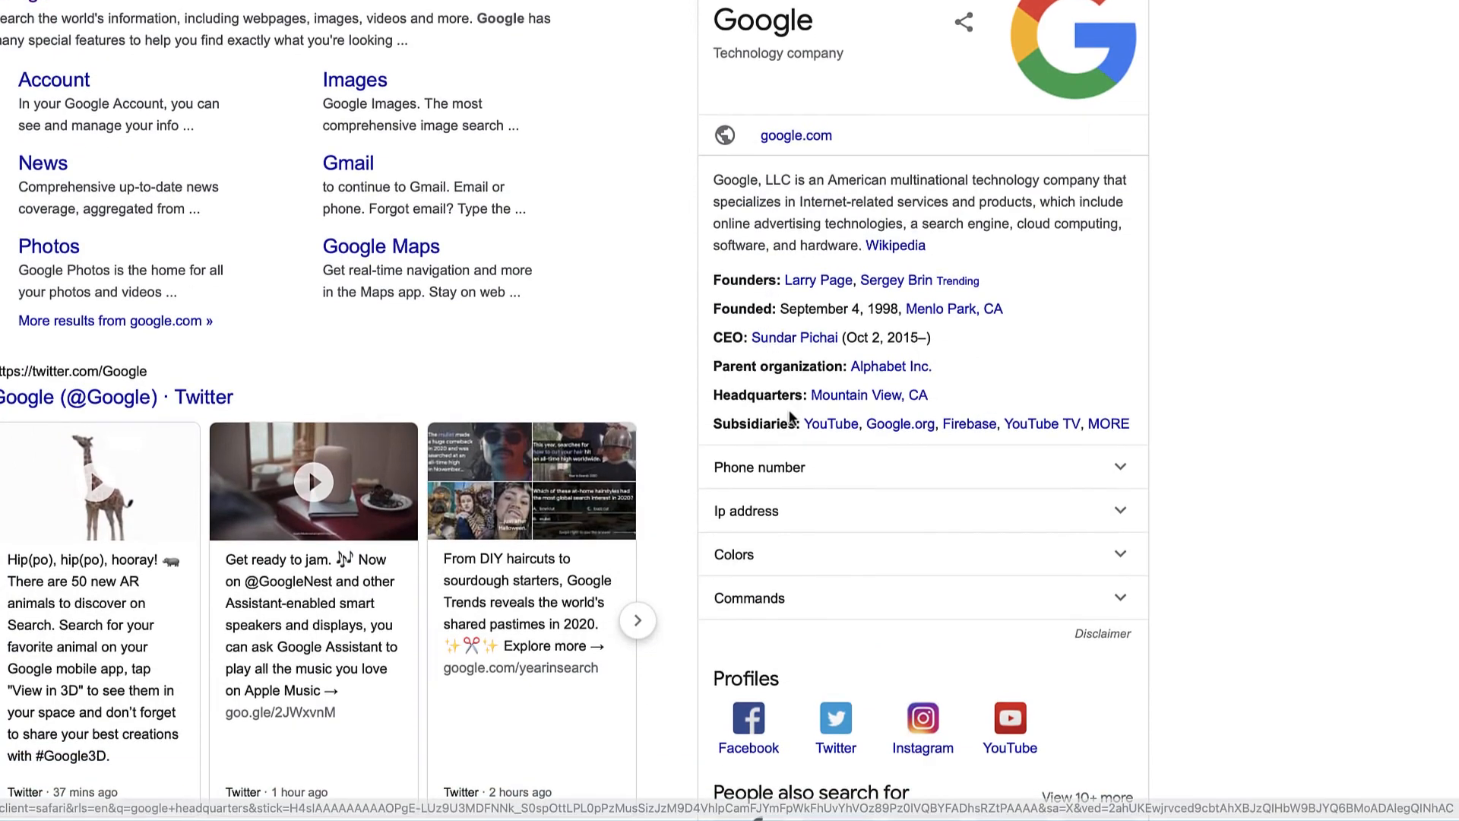
scroll(791, 414, down, 1)
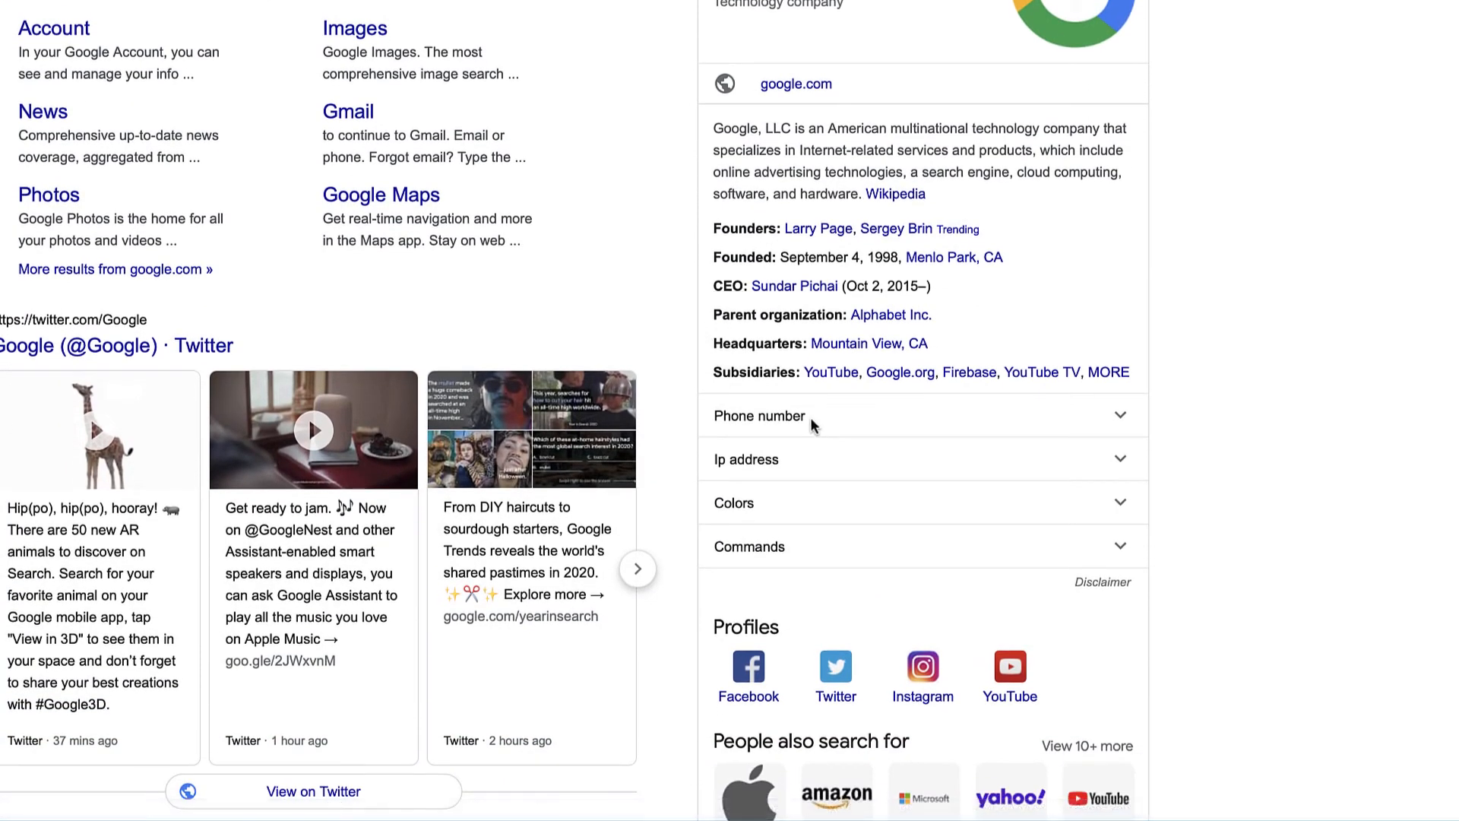
scroll(797, 591, down, 2)
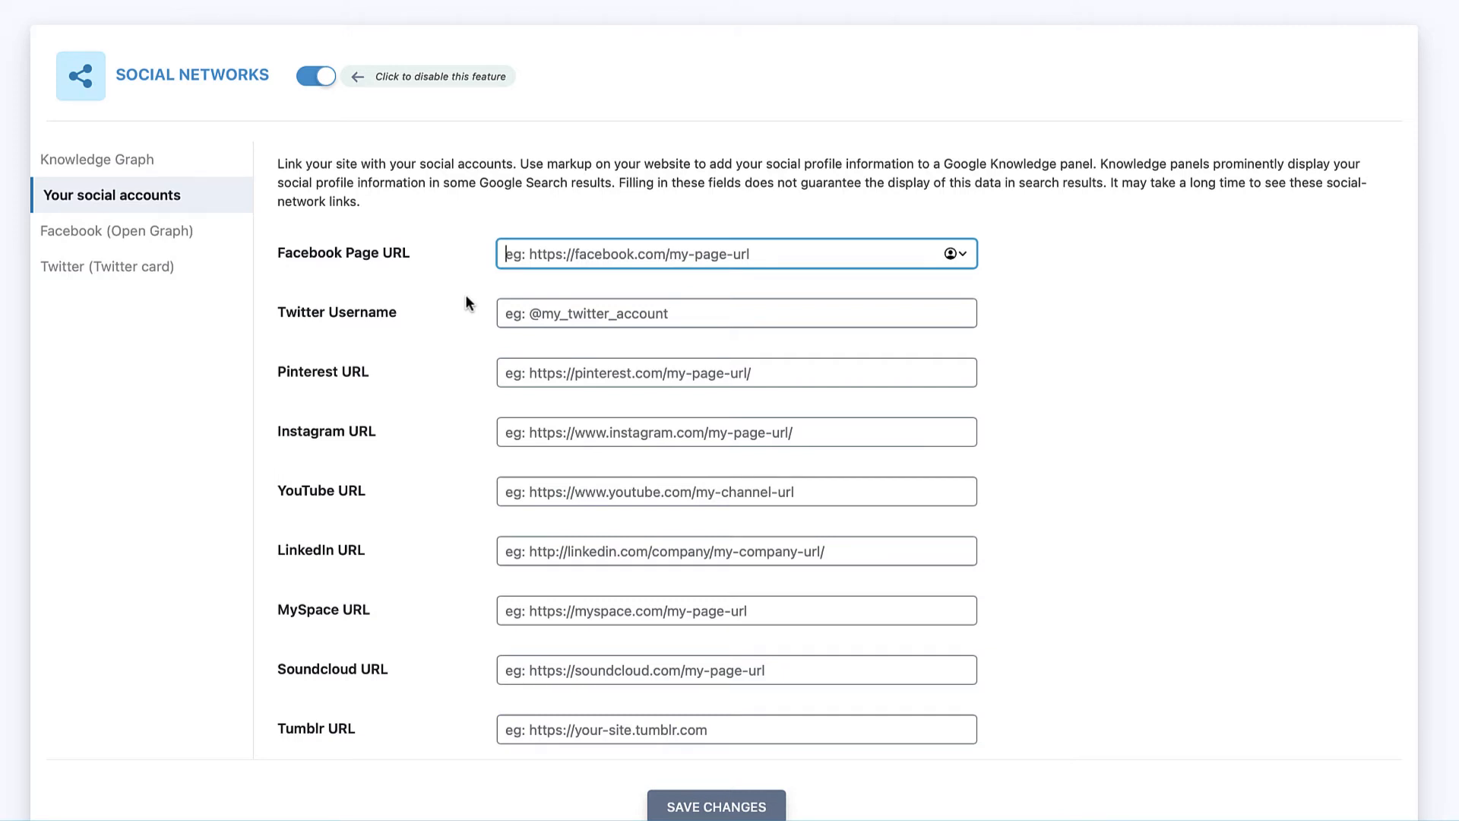
Step: Switch to the Facebook (Open Graph) settings, where OG data is enabled
scroll(466, 302, down, 1)
click(179, 202)
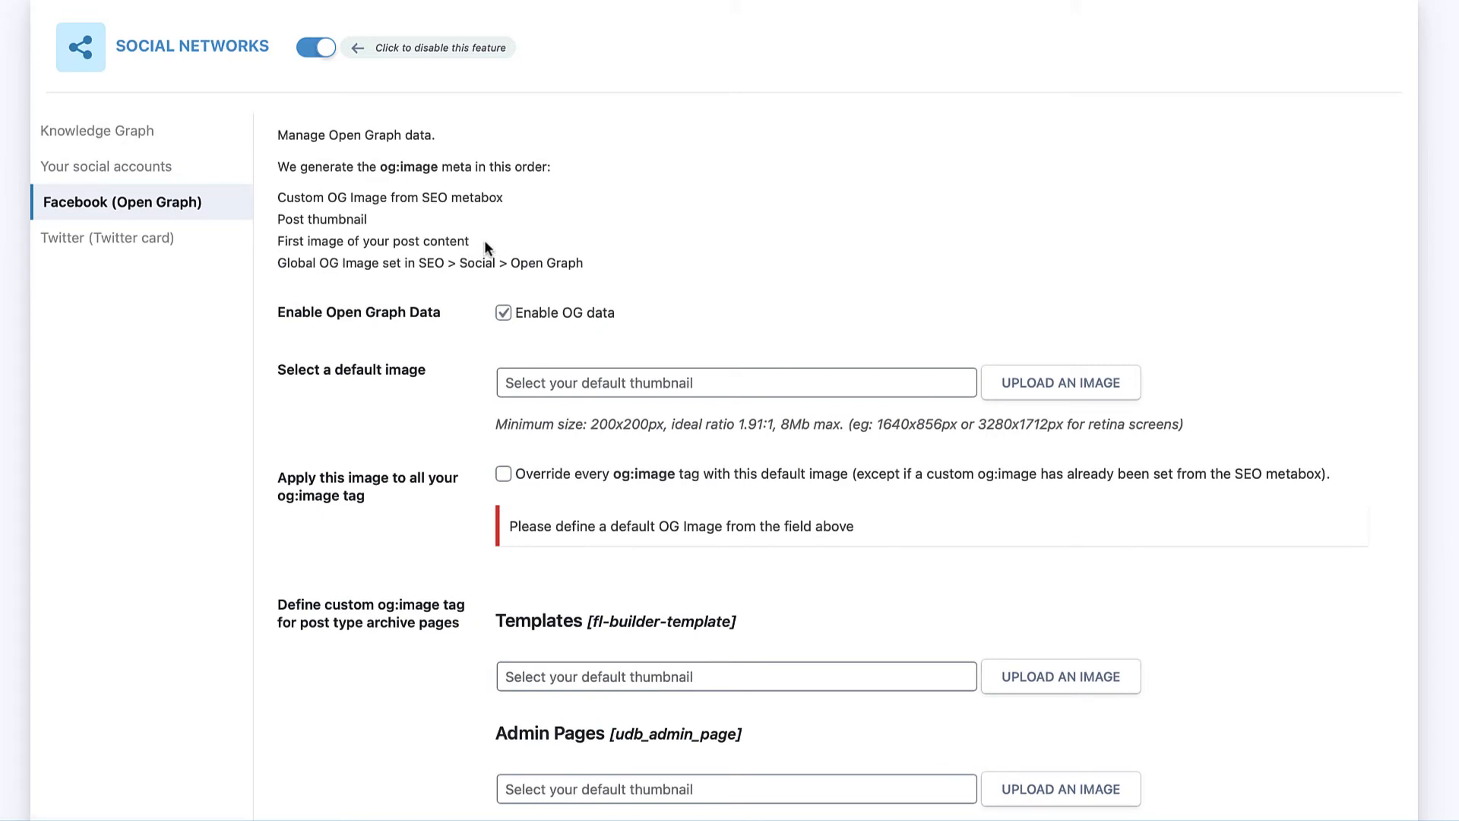
scroll(485, 239, down, 2)
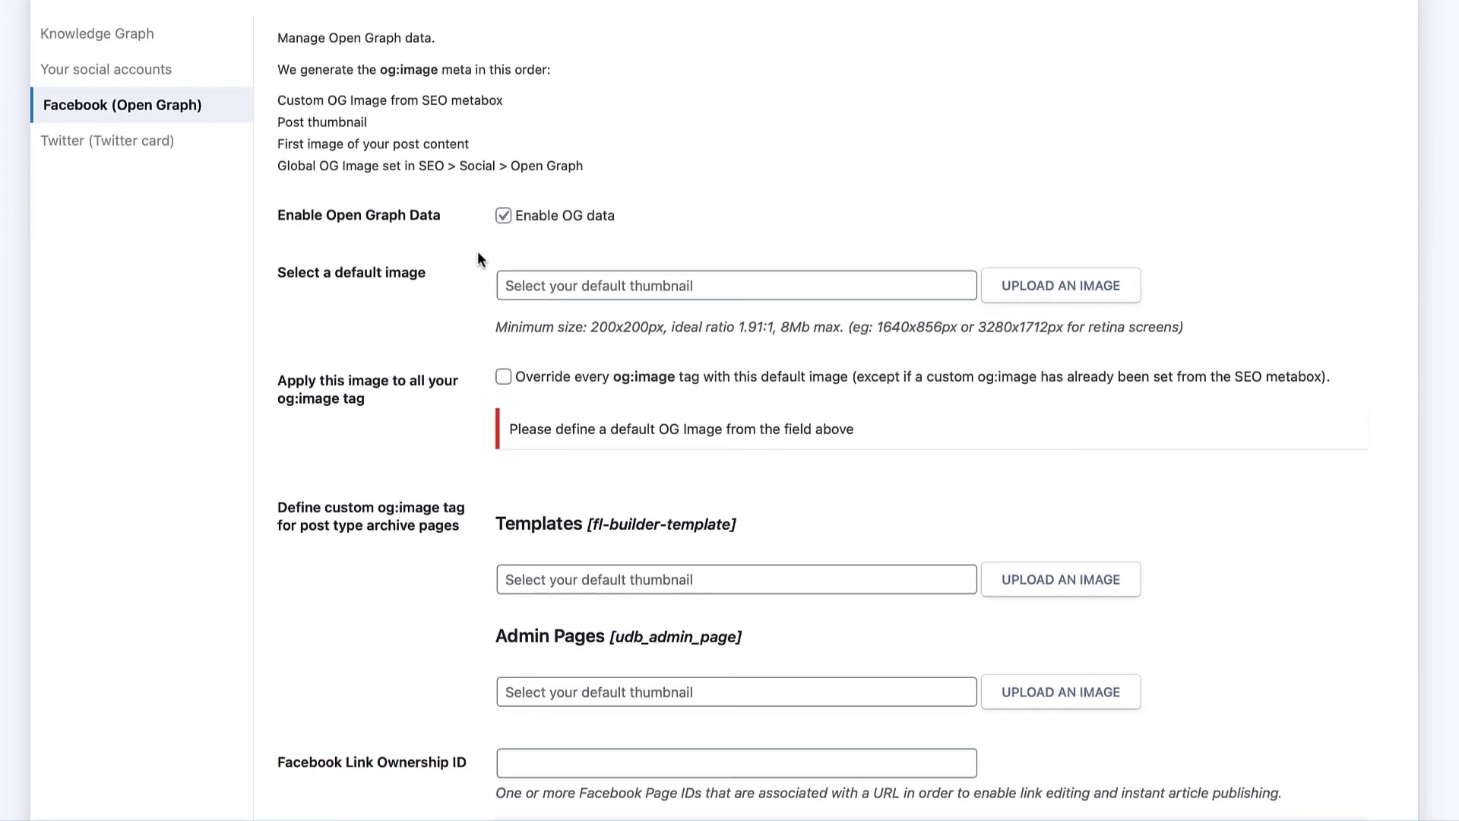
scroll(477, 251, up, 1)
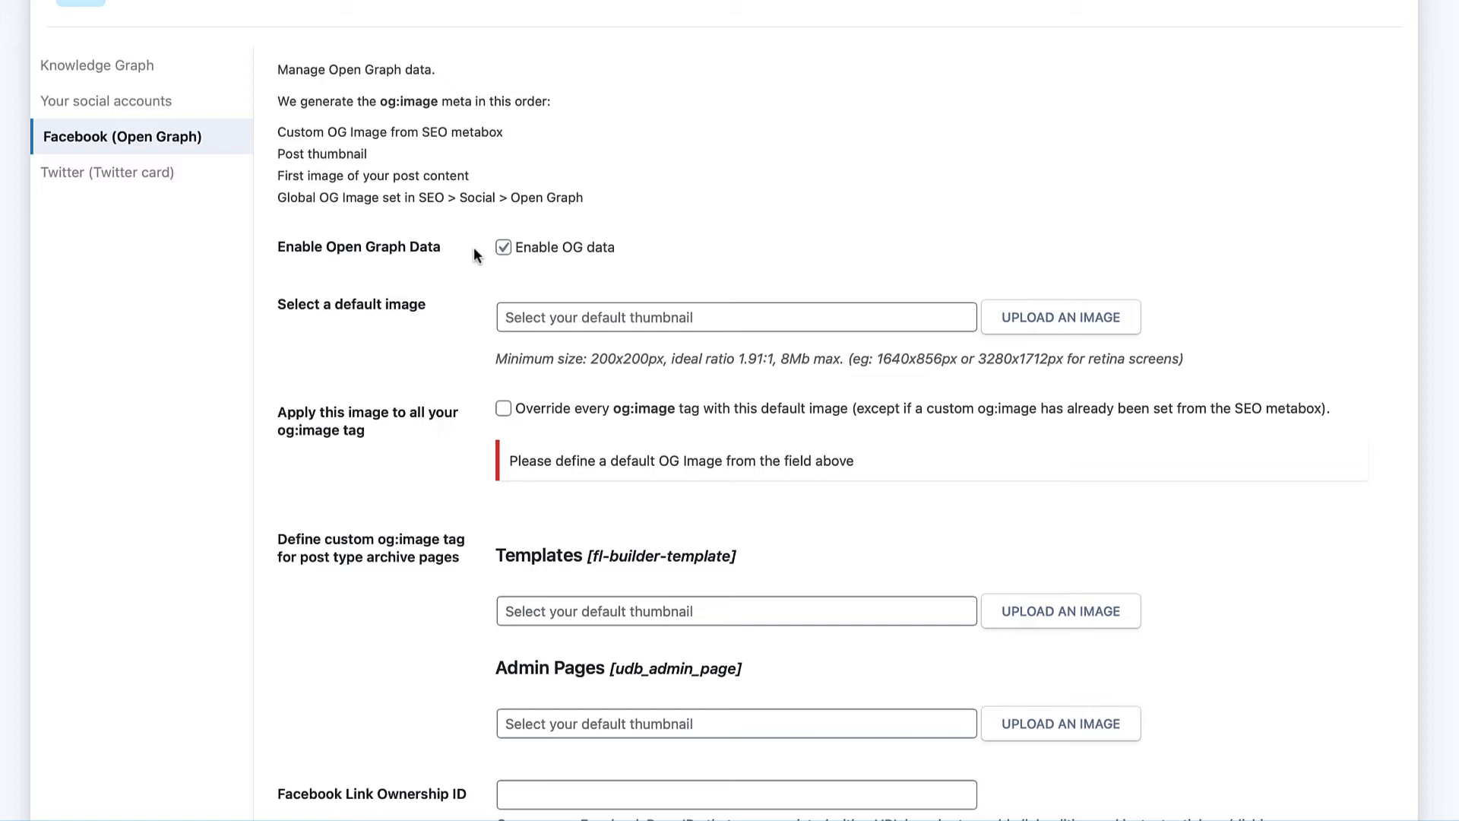
scroll(476, 248, down, 1)
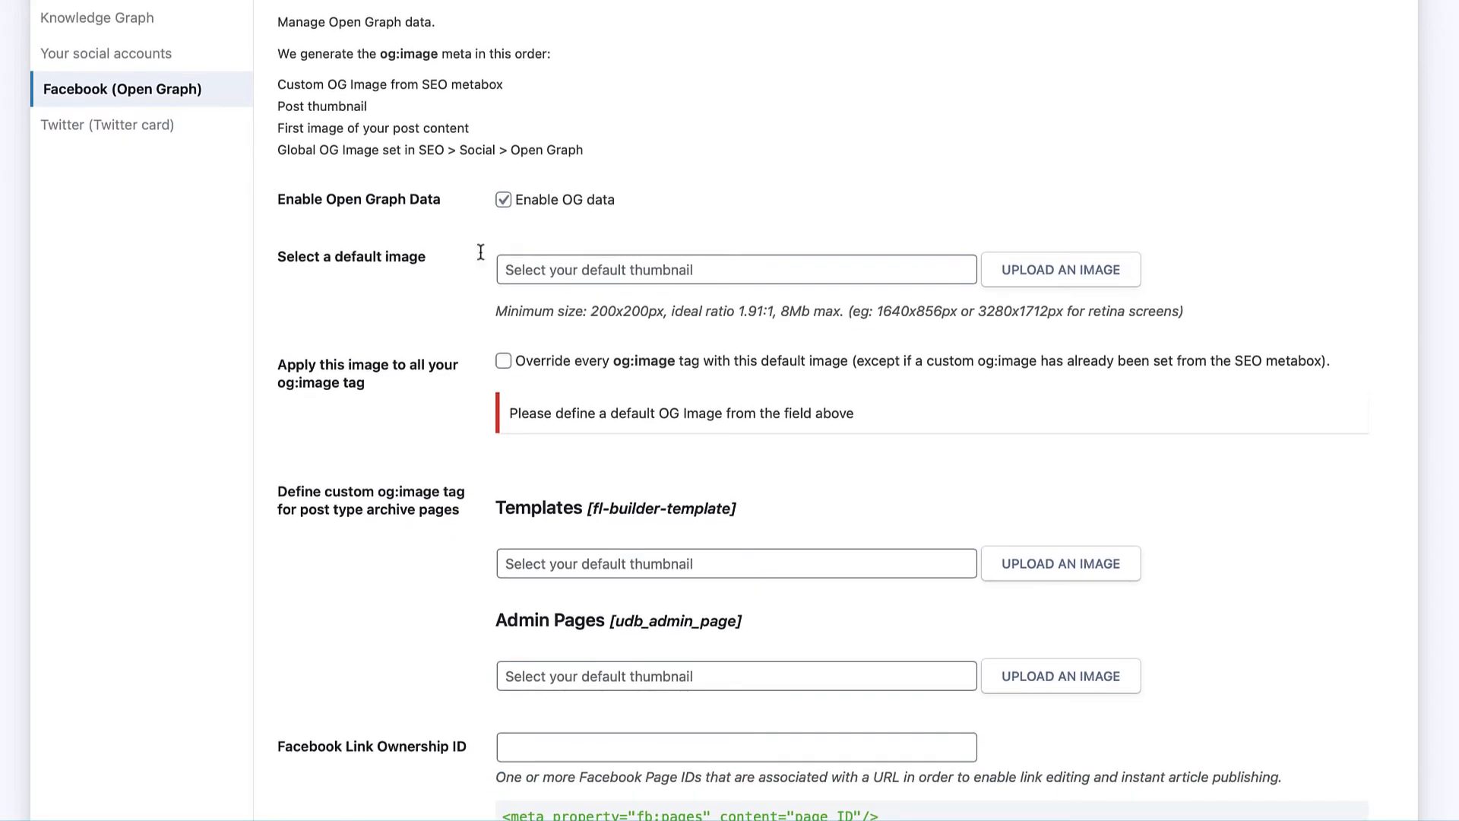
scroll(482, 211, down, 1)
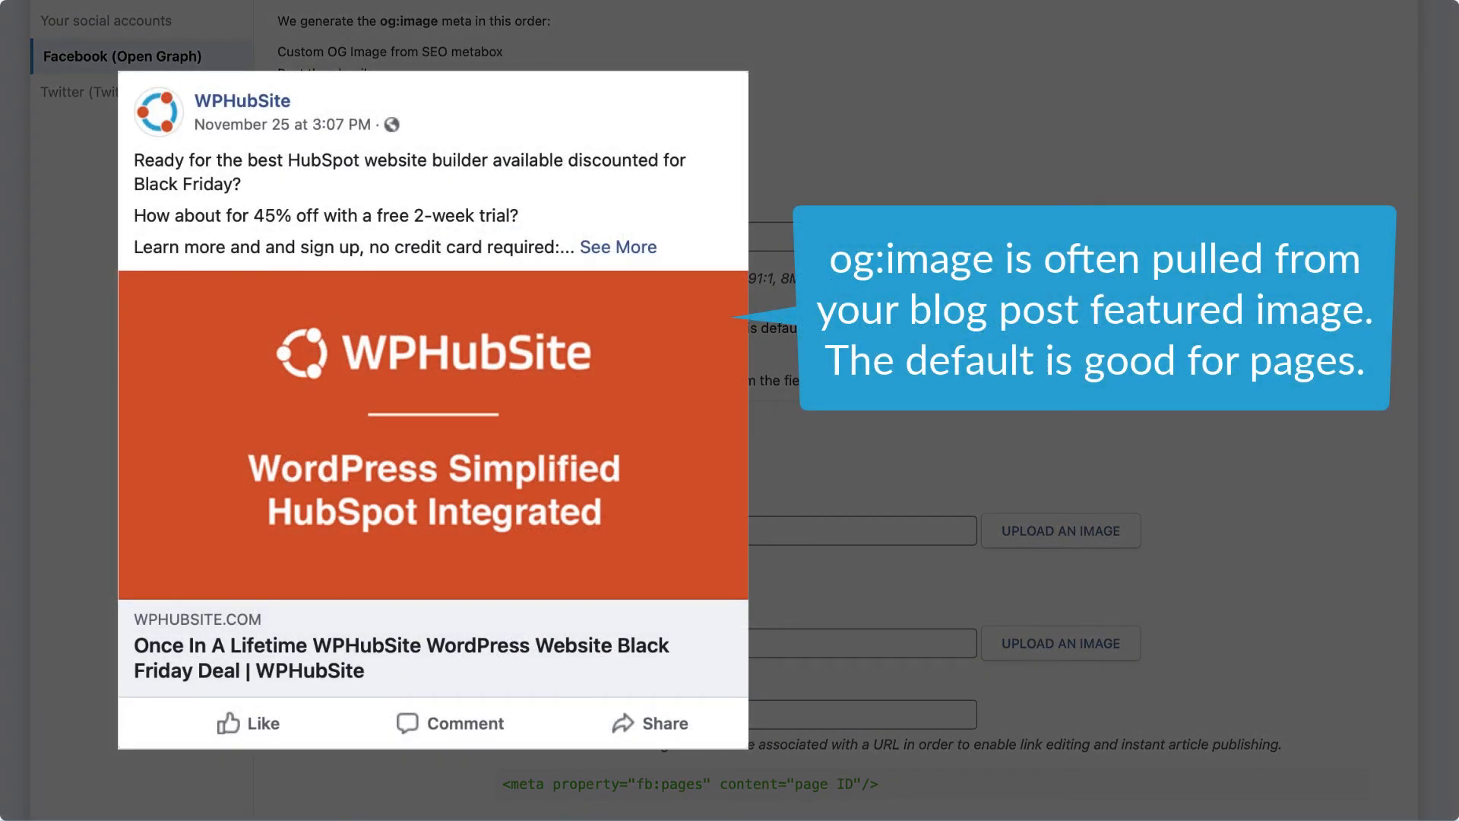
scroll(482, 212, down, 1)
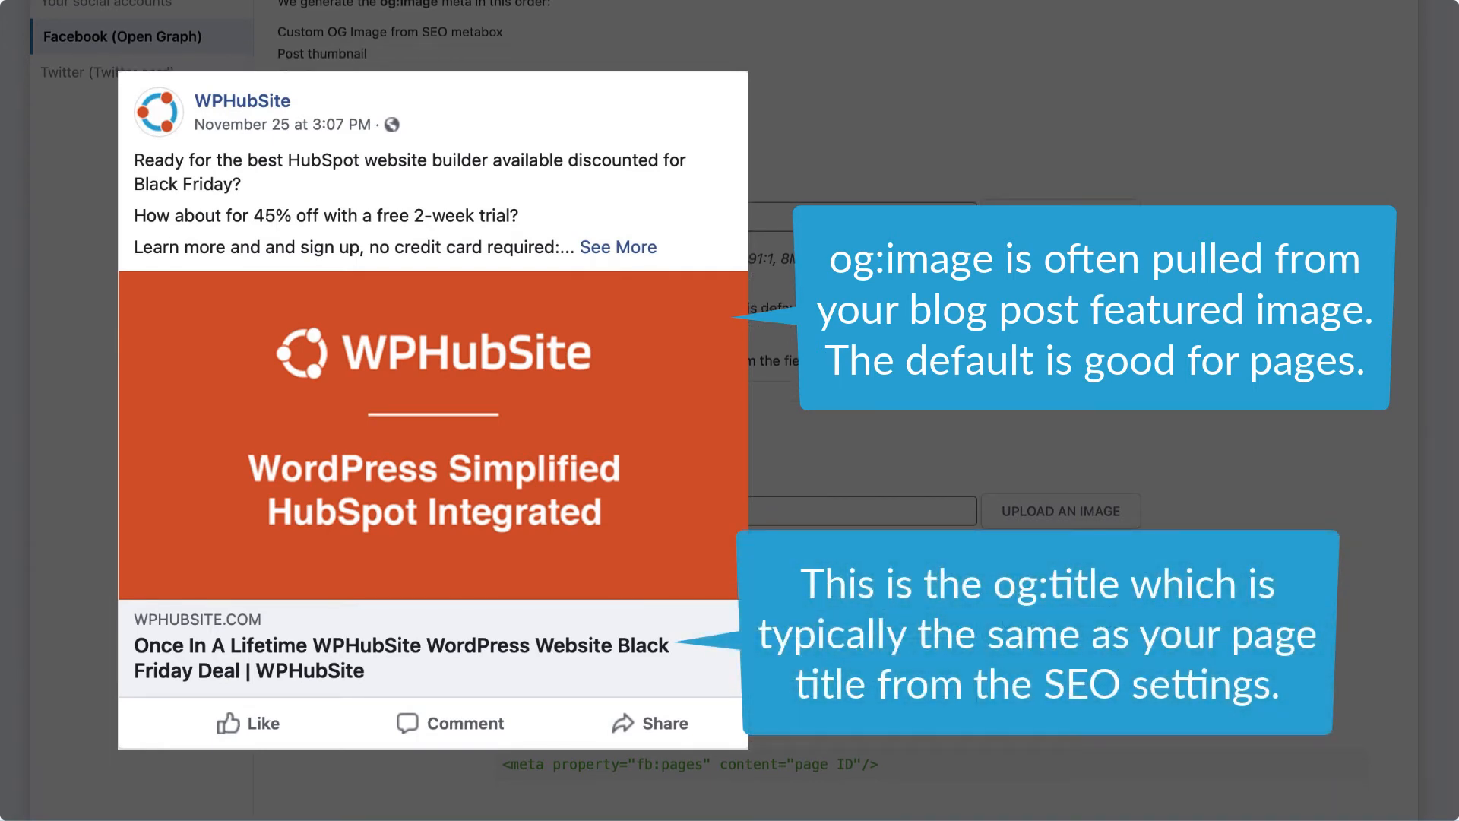
scroll(480, 199, down, 2)
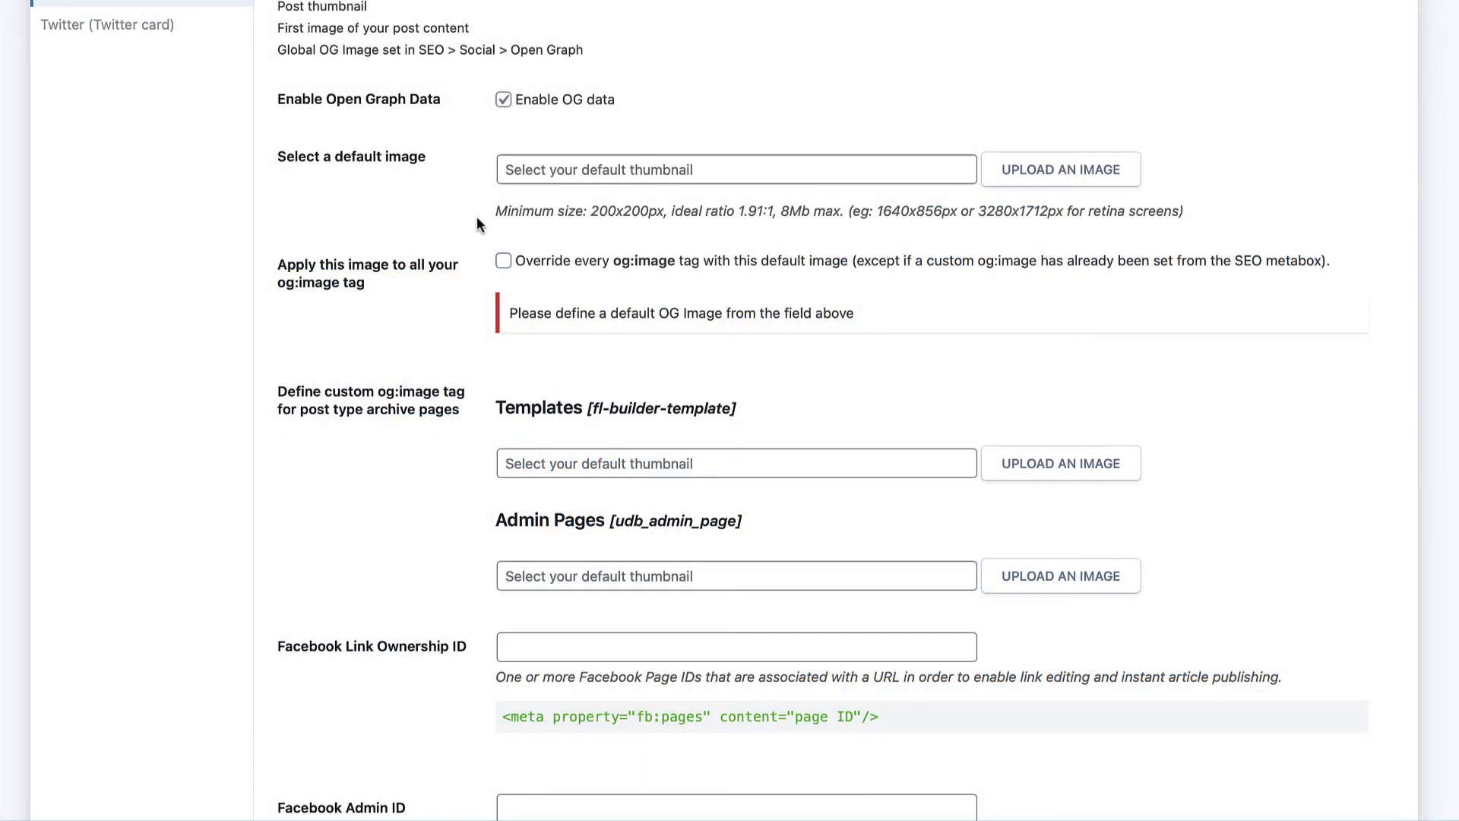
scroll(390, 171, down, 3)
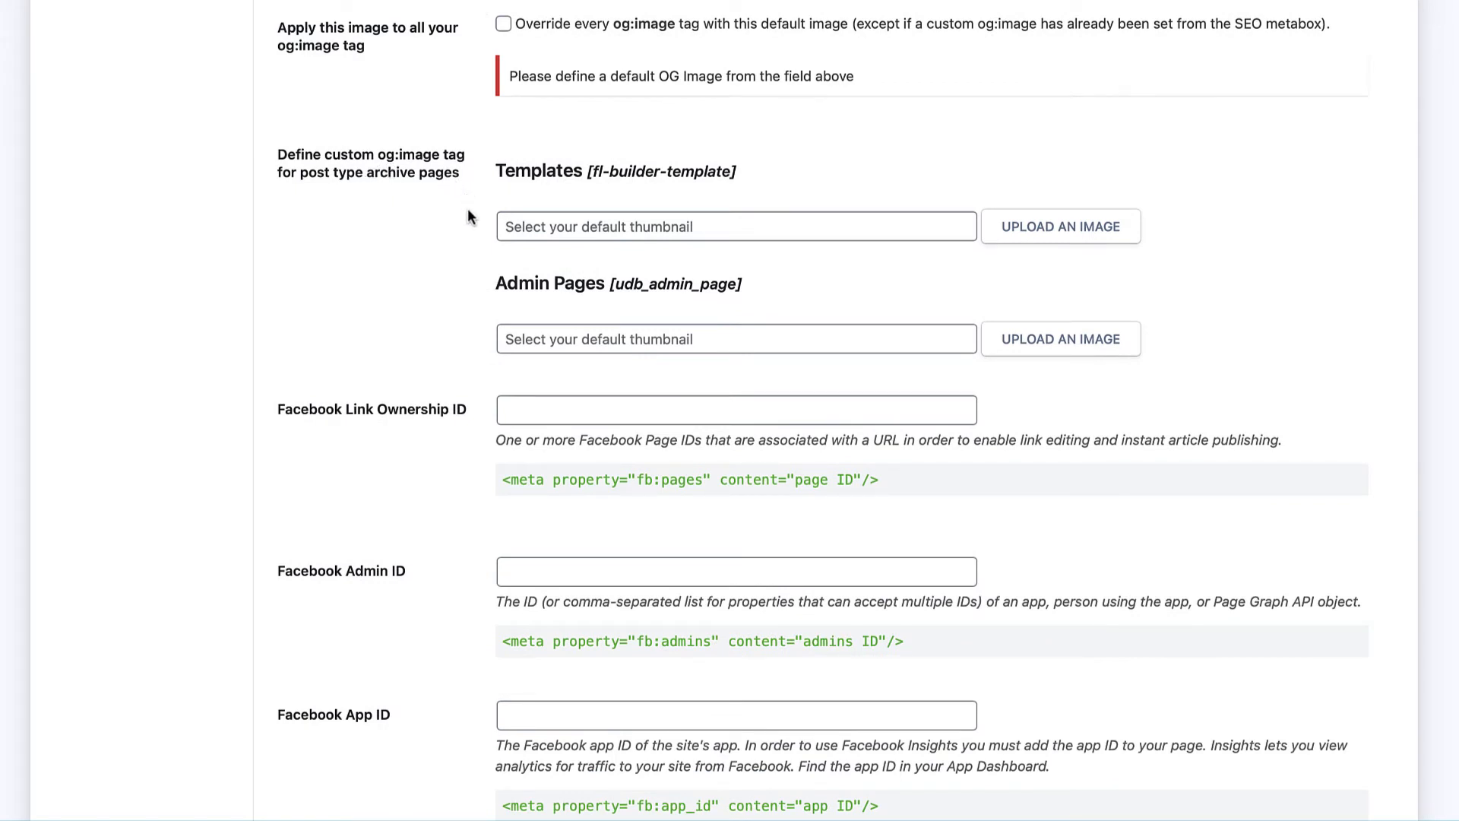
scroll(476, 262, down, 3)
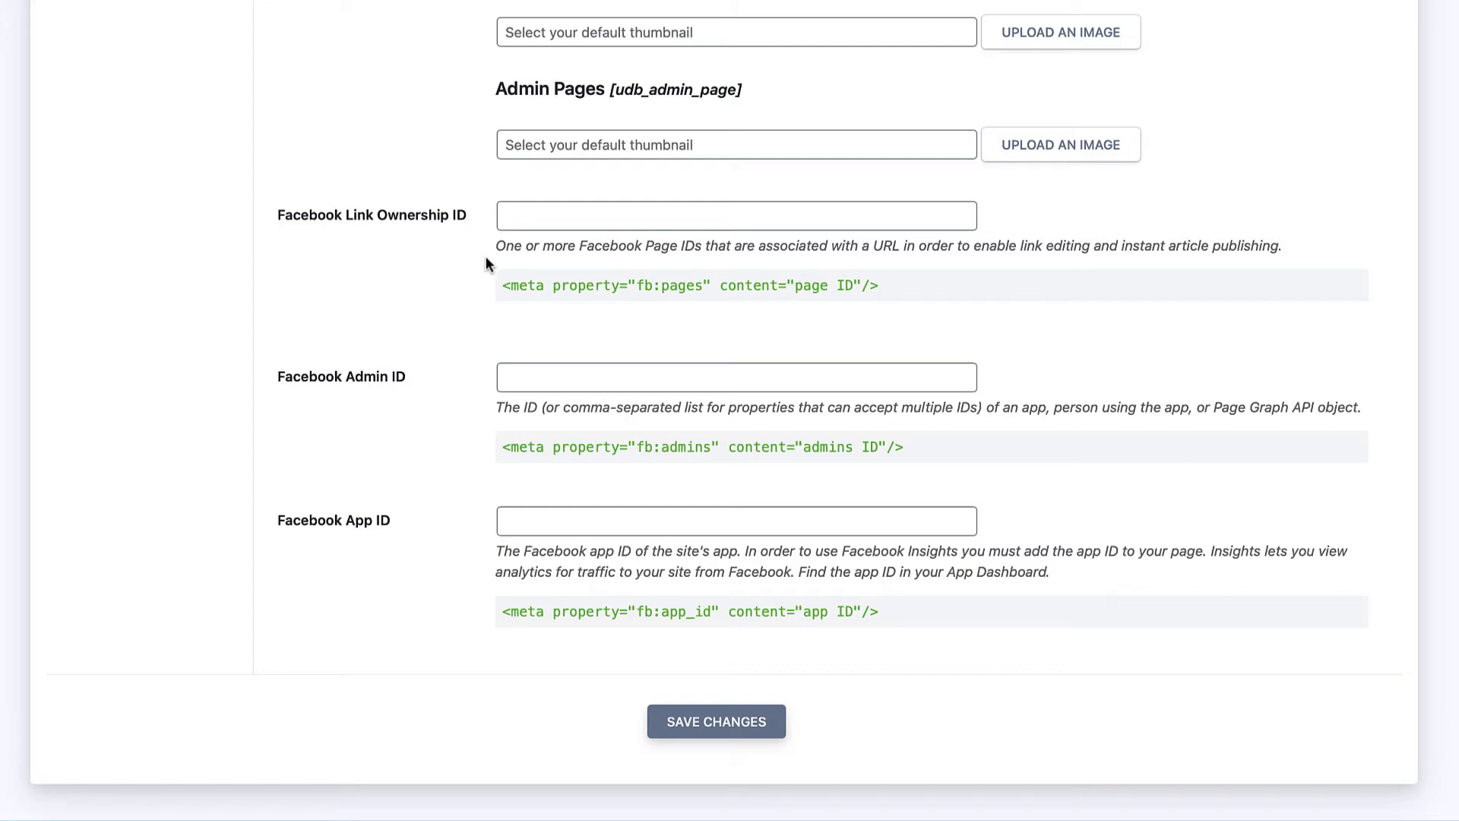
scroll(486, 257, down, 1)
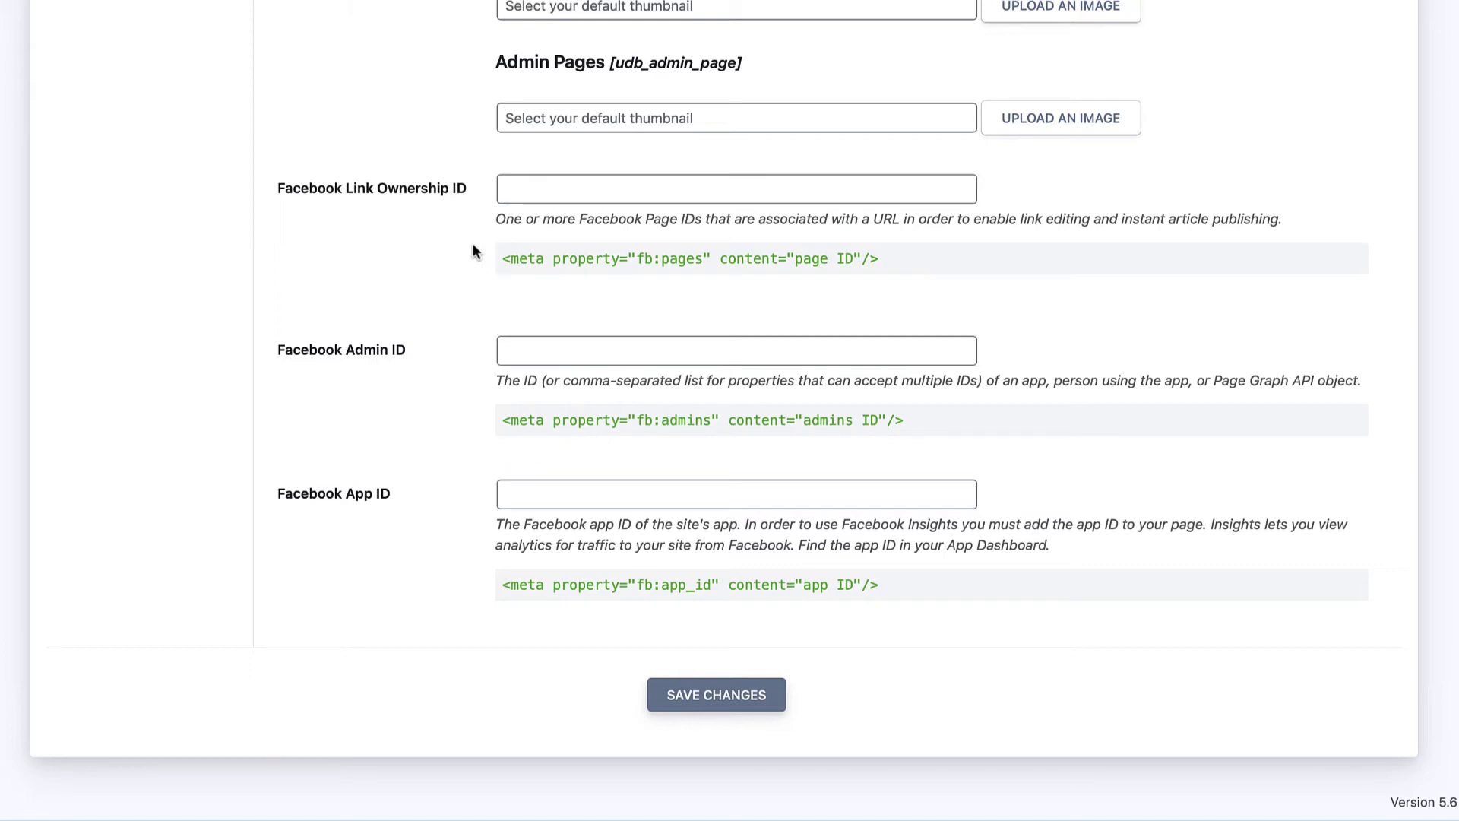
scroll(473, 250, up, 6)
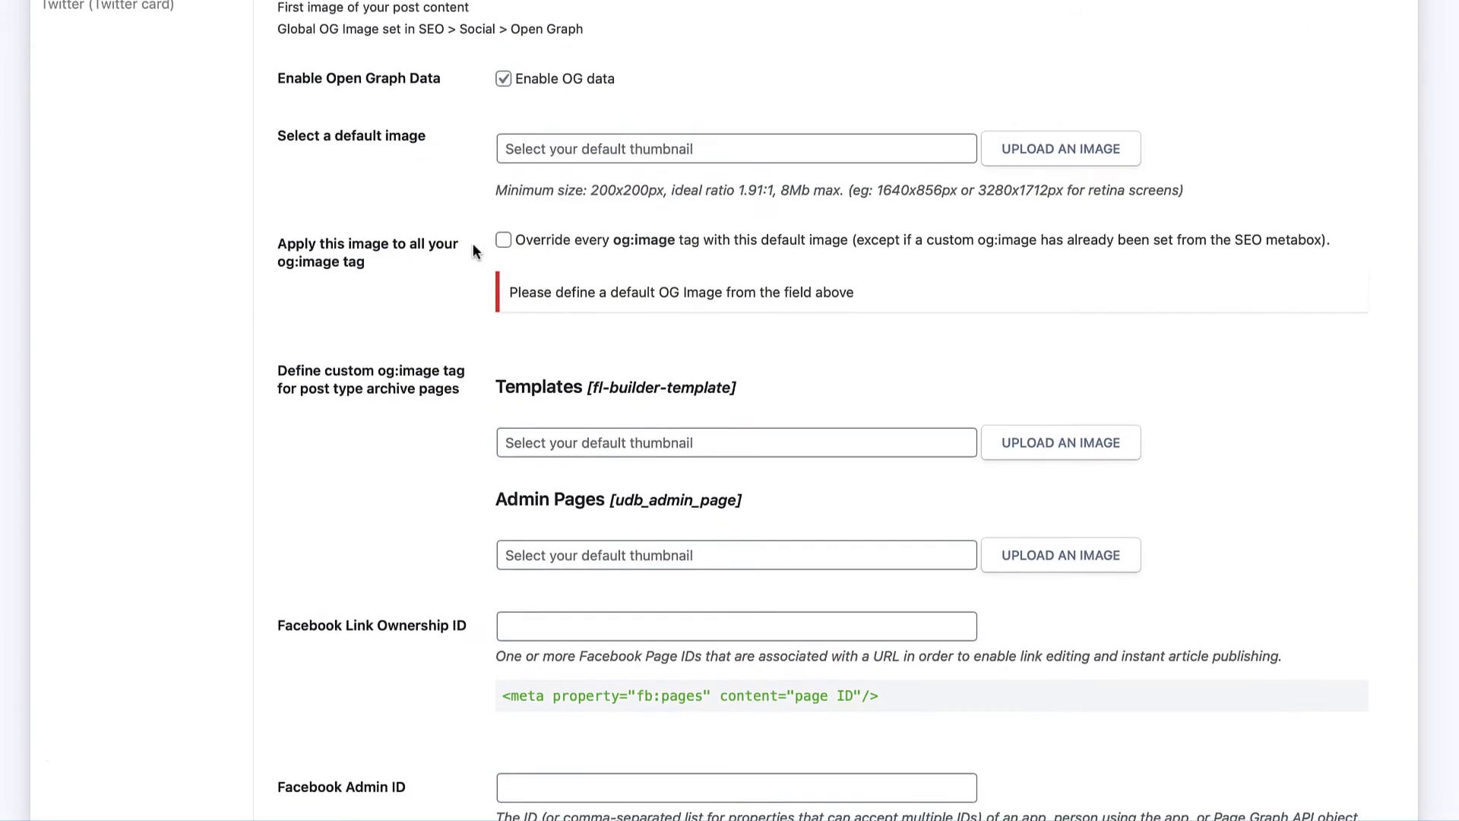
scroll(473, 251, up, 2)
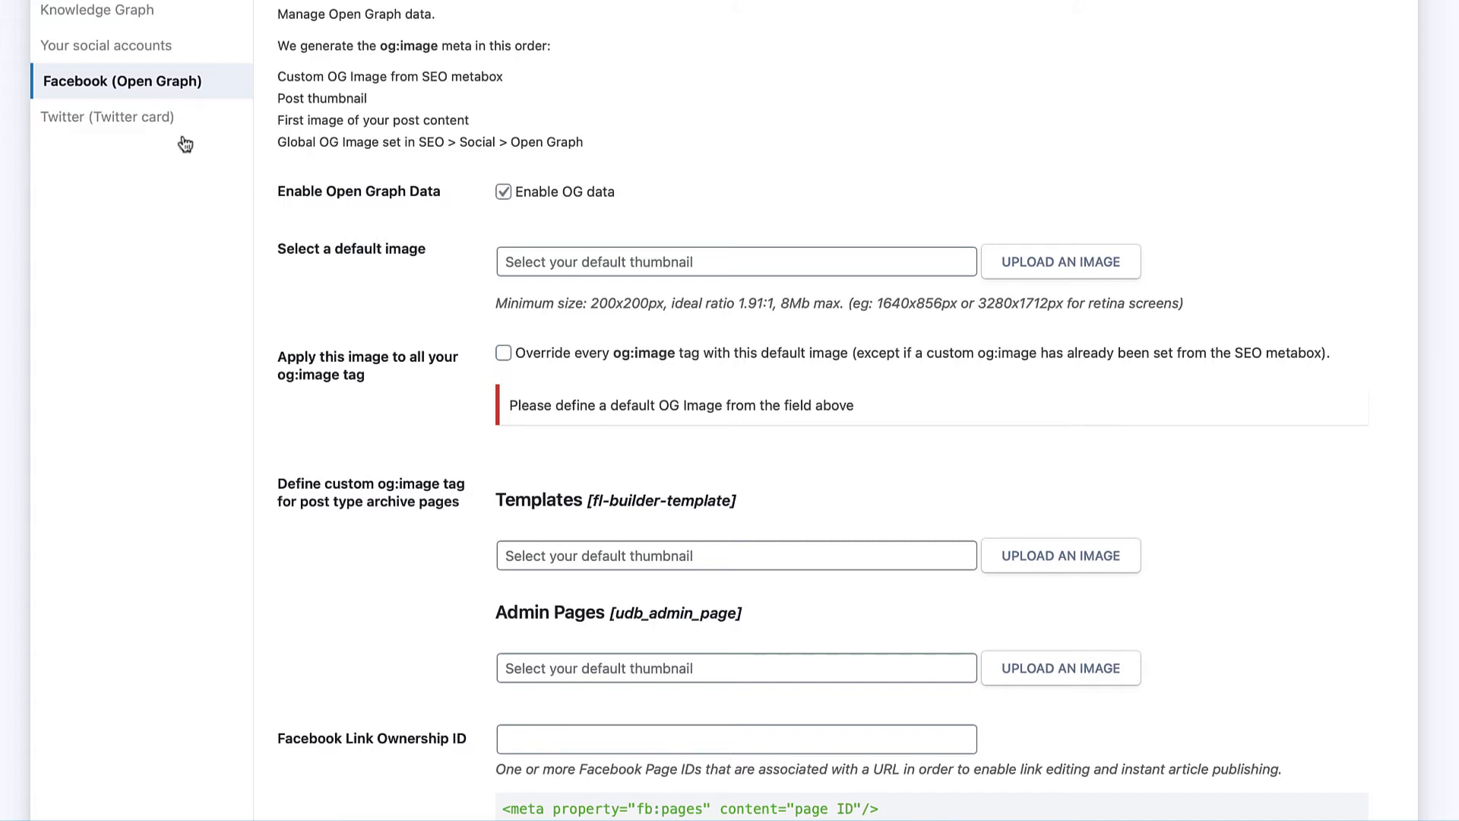
Step: Show the Twitter card settings and set the Summary card image size to Default
click(150, 119)
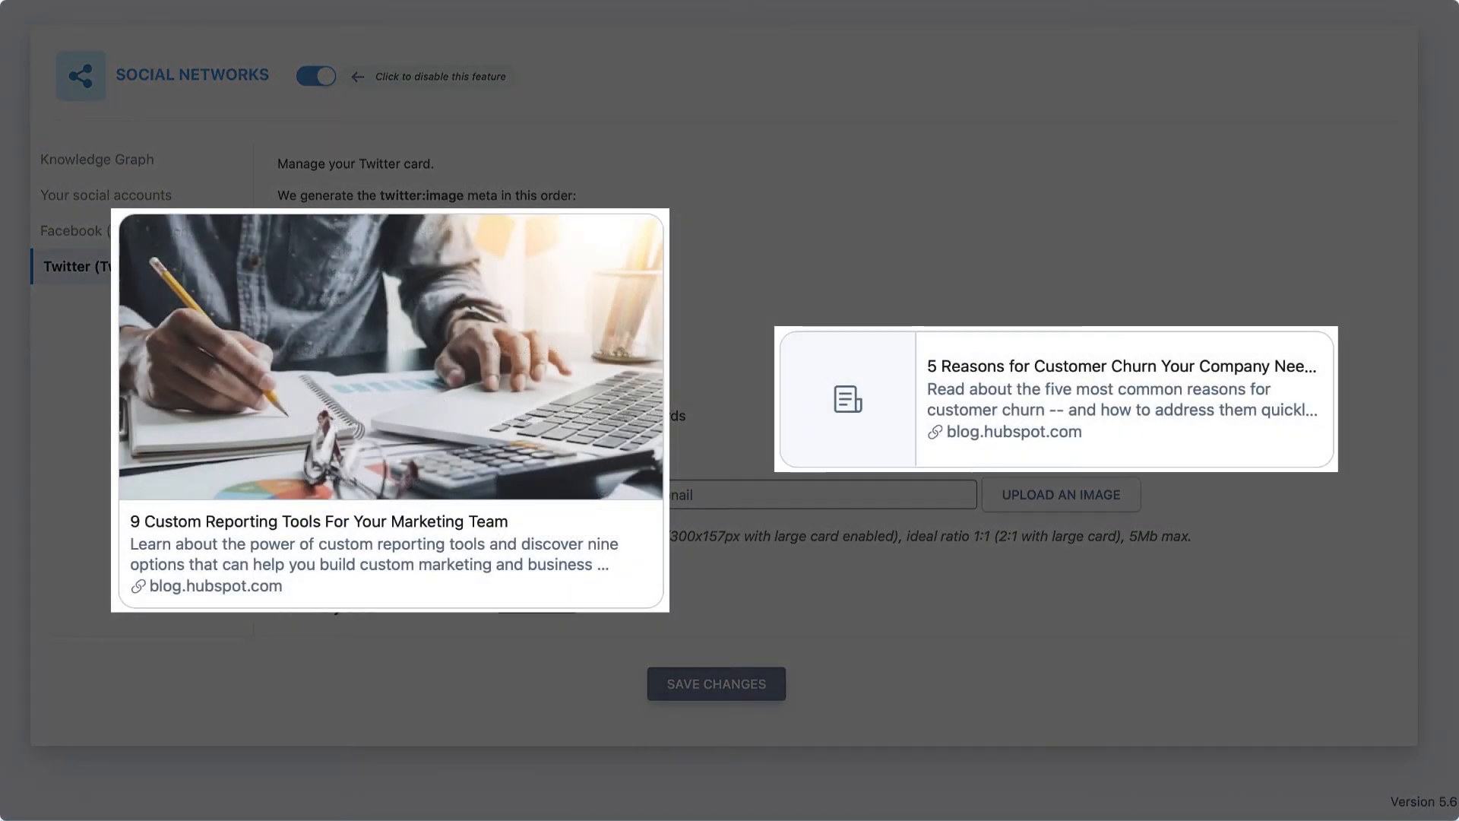
click(538, 600)
click(523, 619)
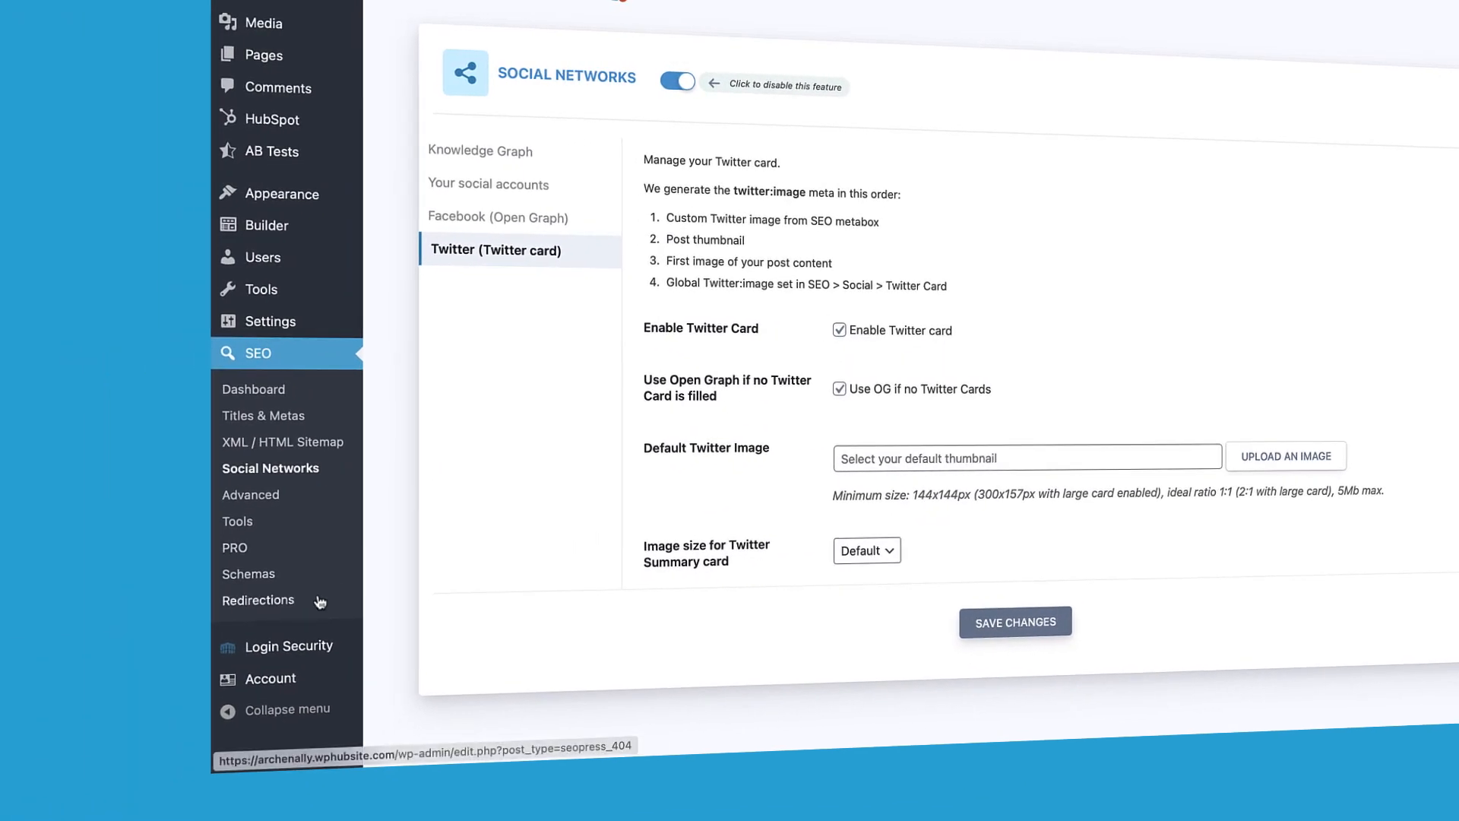
Step: Go to SEO > Redirections, which lists no redirects or 404 errors yet
click(295, 604)
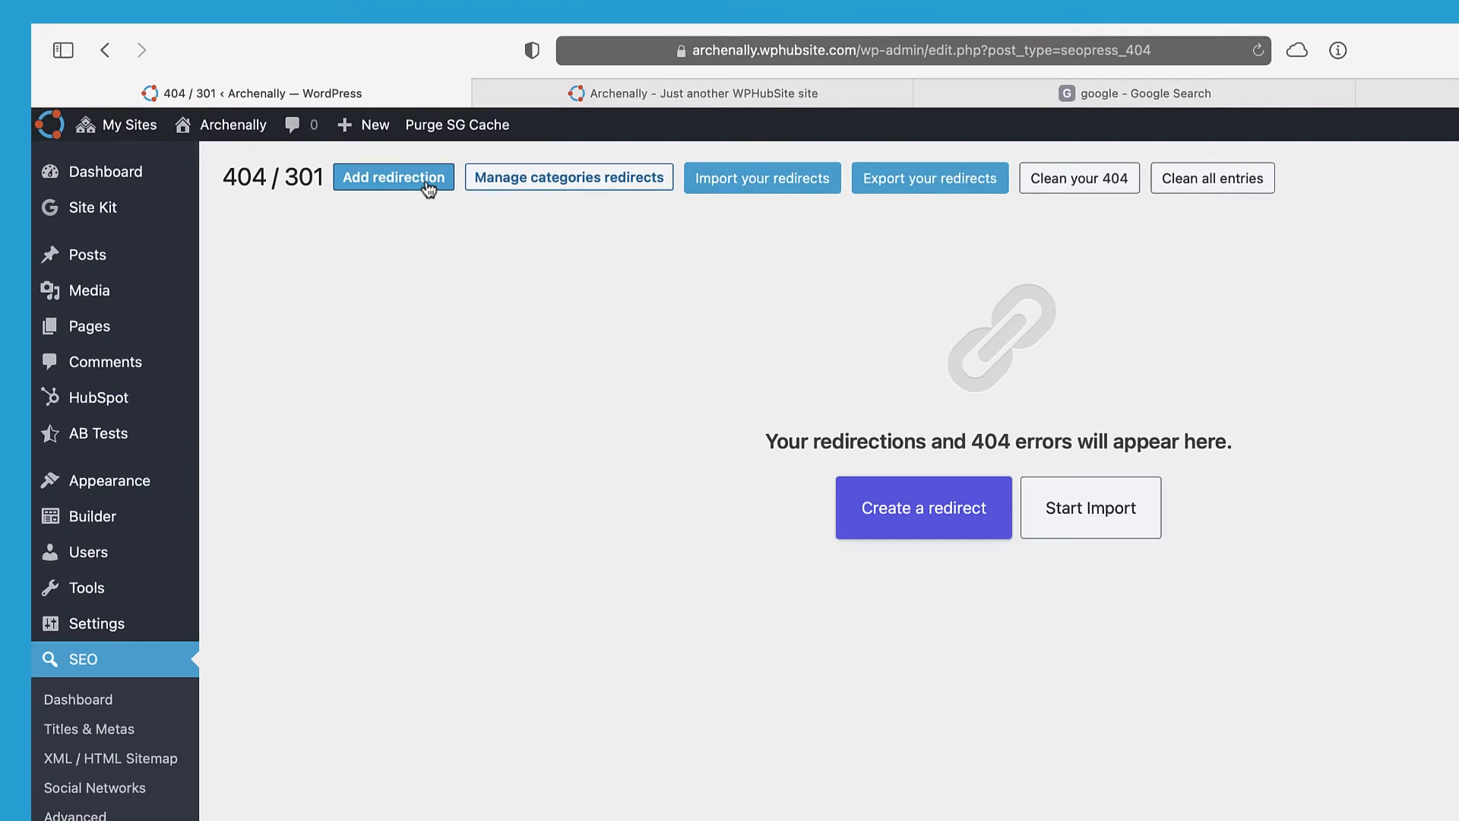
click(430, 189)
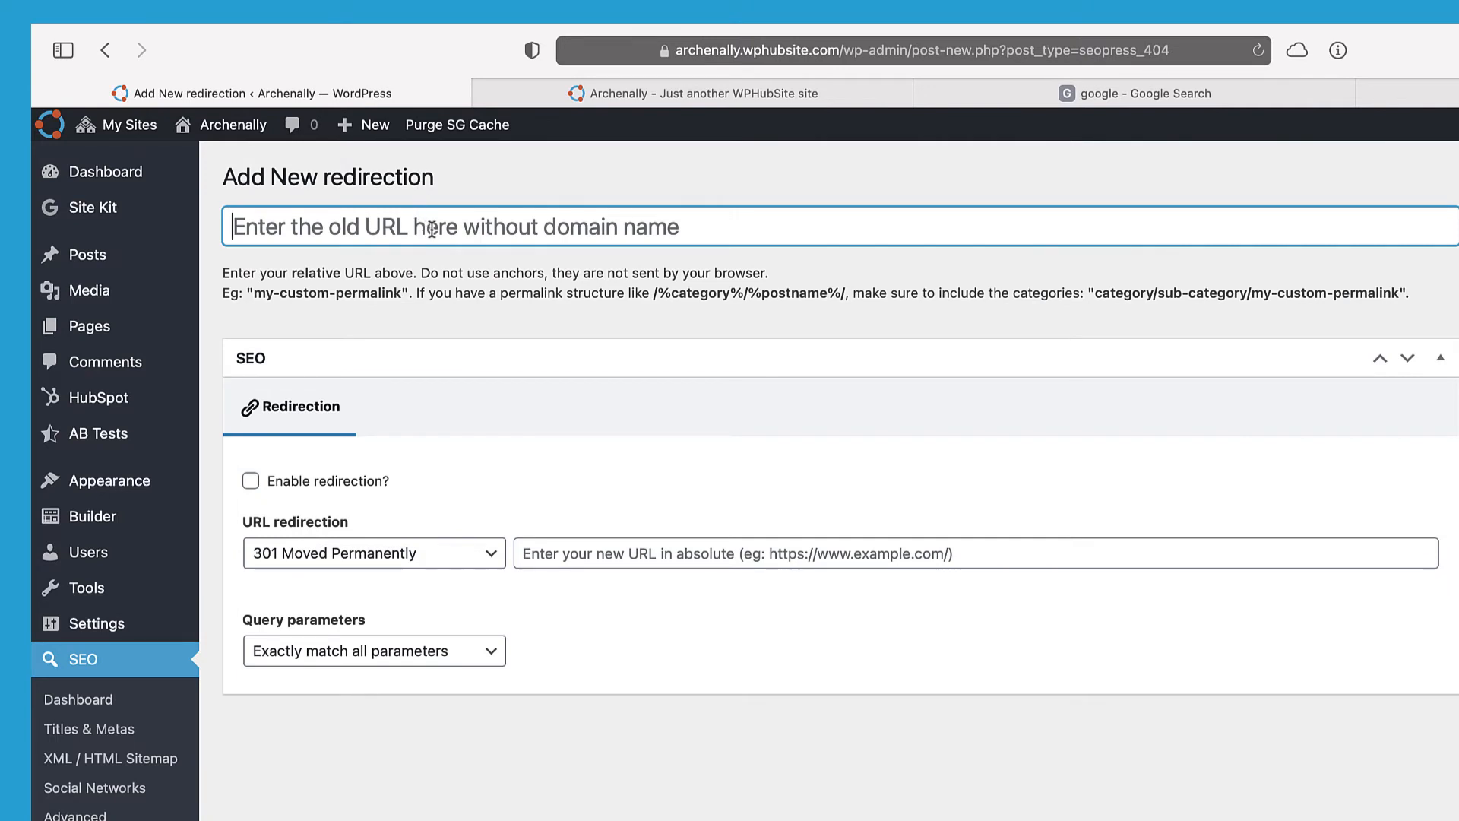
text(/amazon)
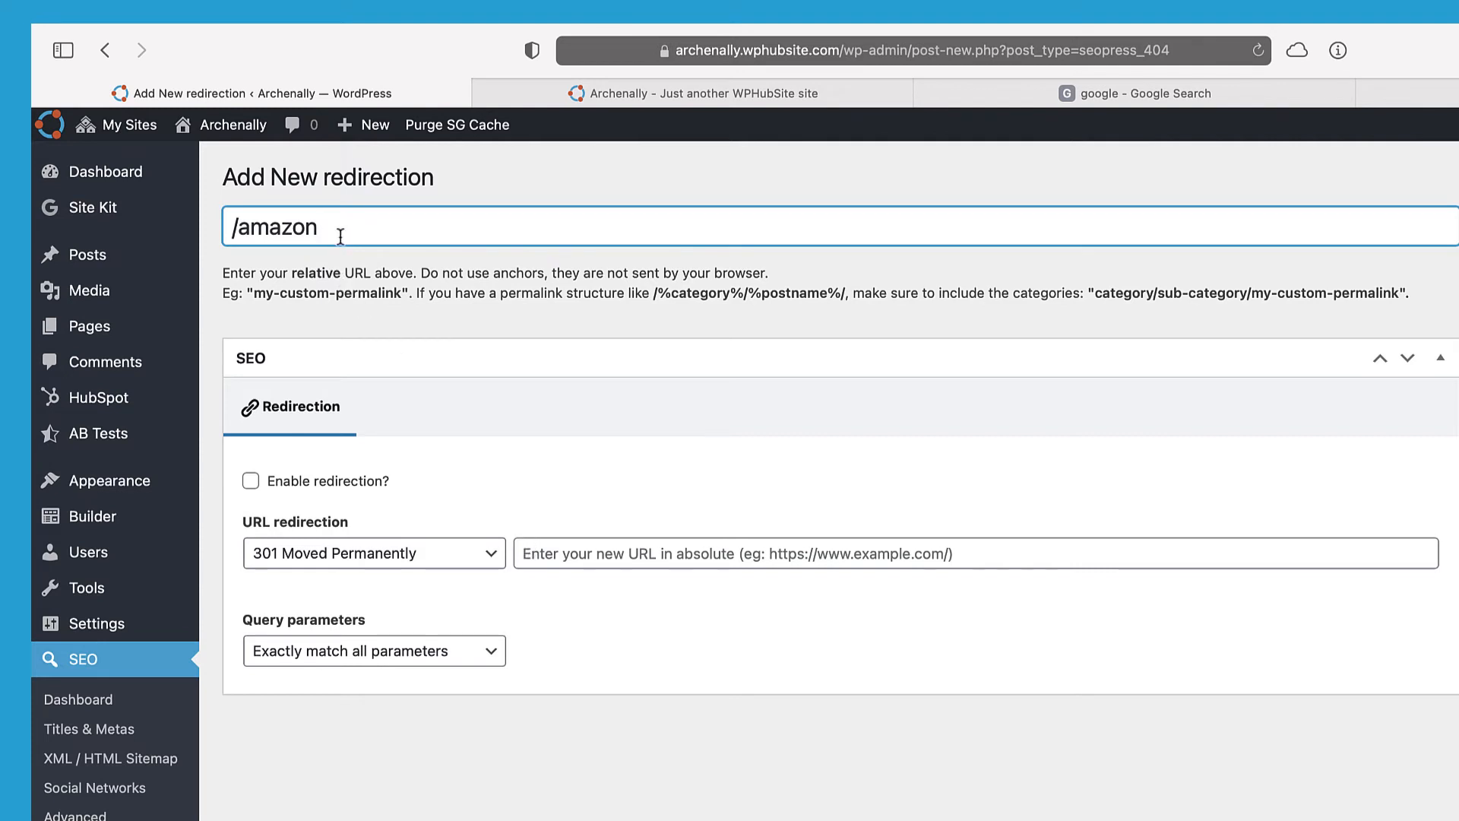
click(252, 481)
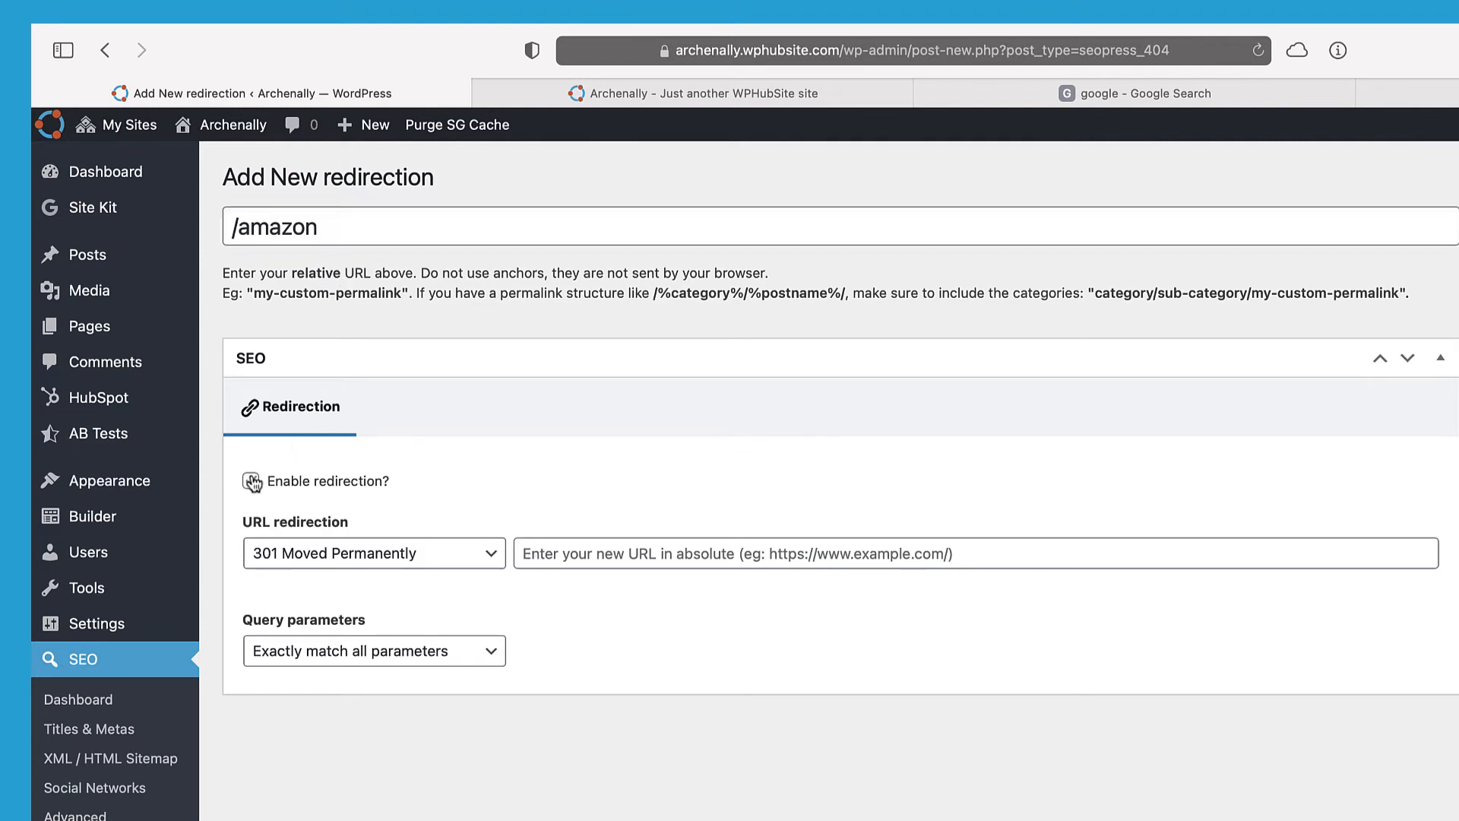
click(556, 554)
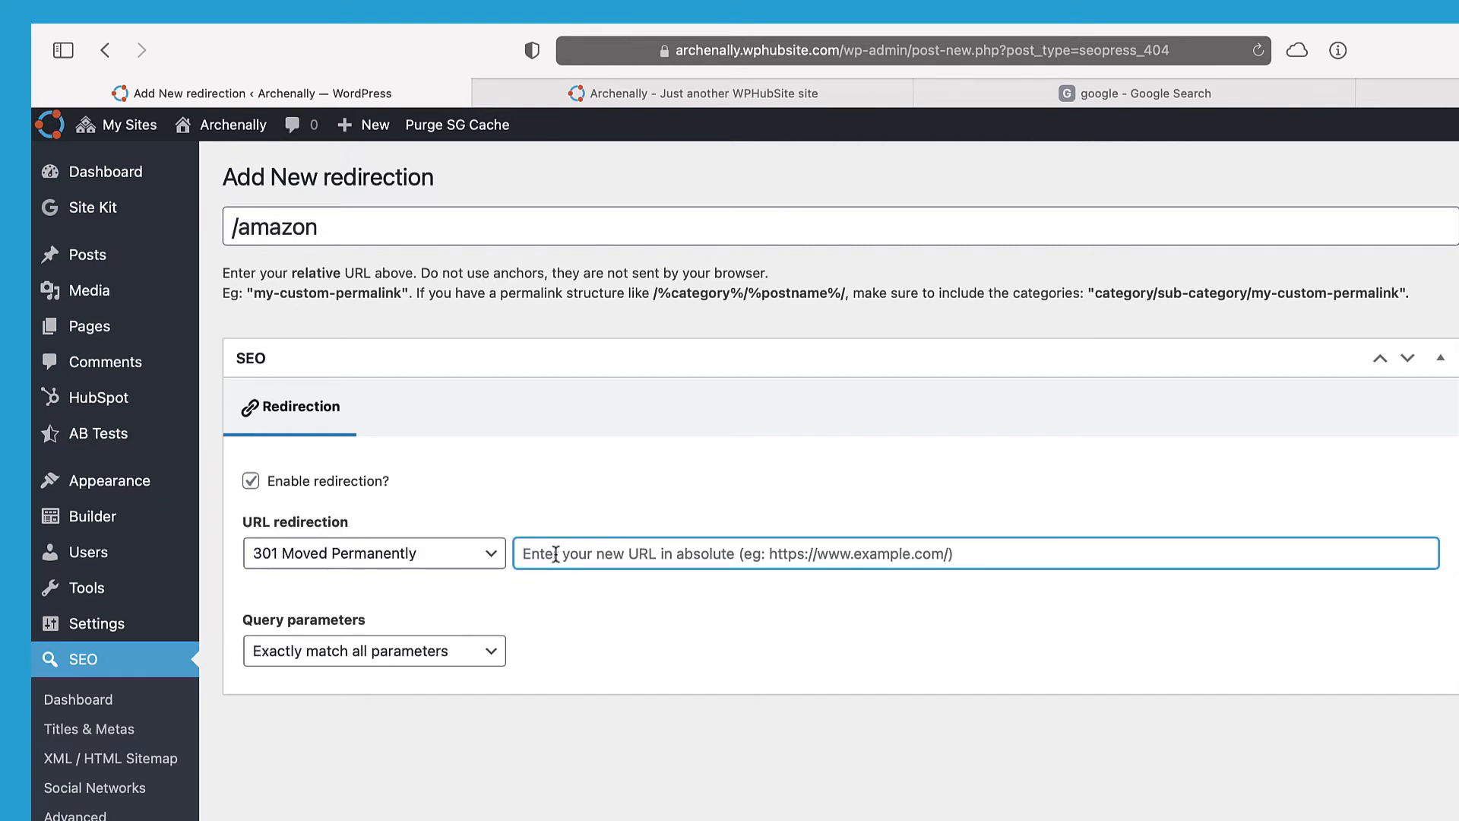
text(https://www.amazon.com)
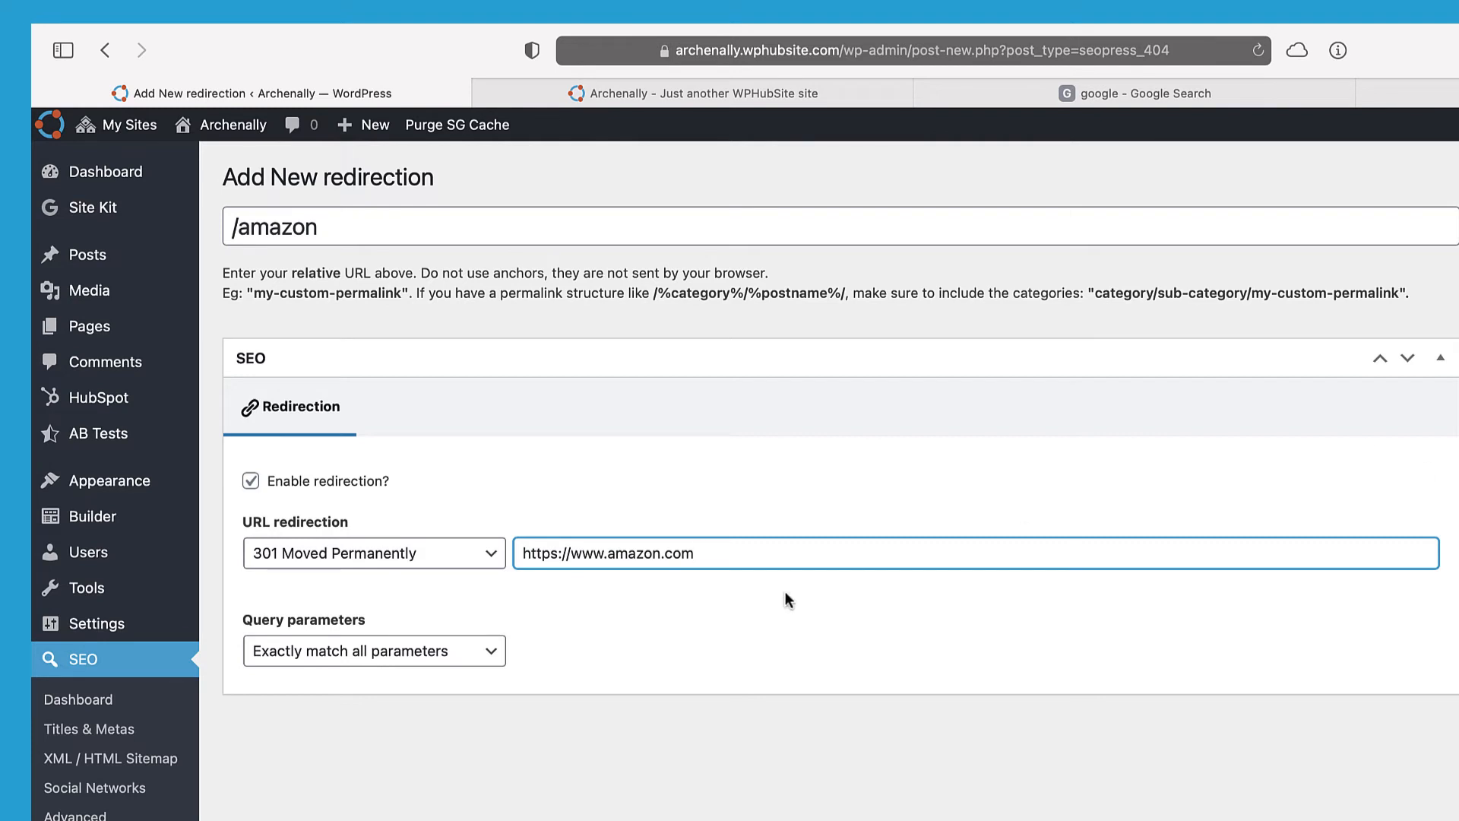
click(459, 554)
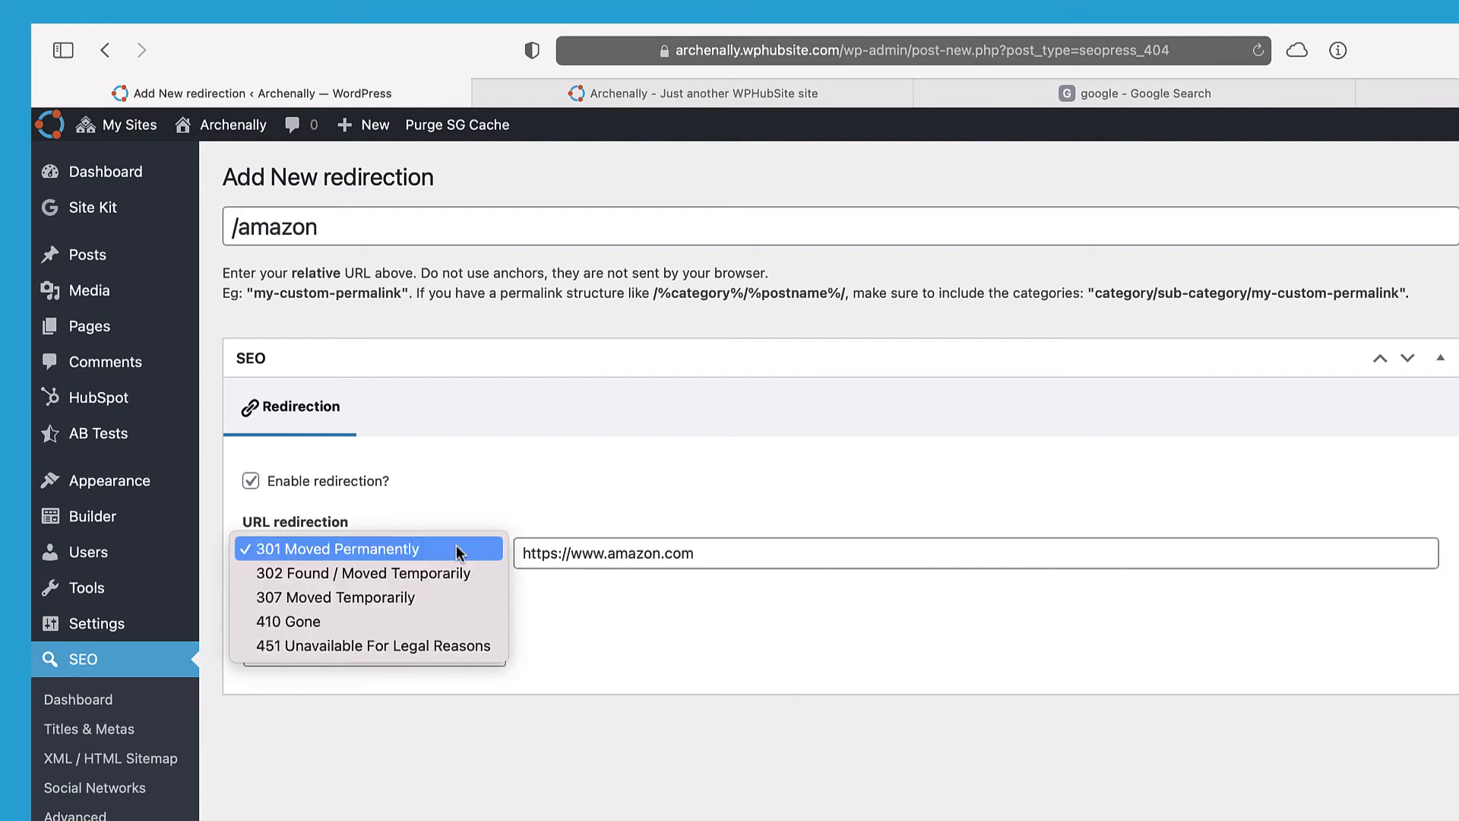
click(458, 554)
click(1297, 363)
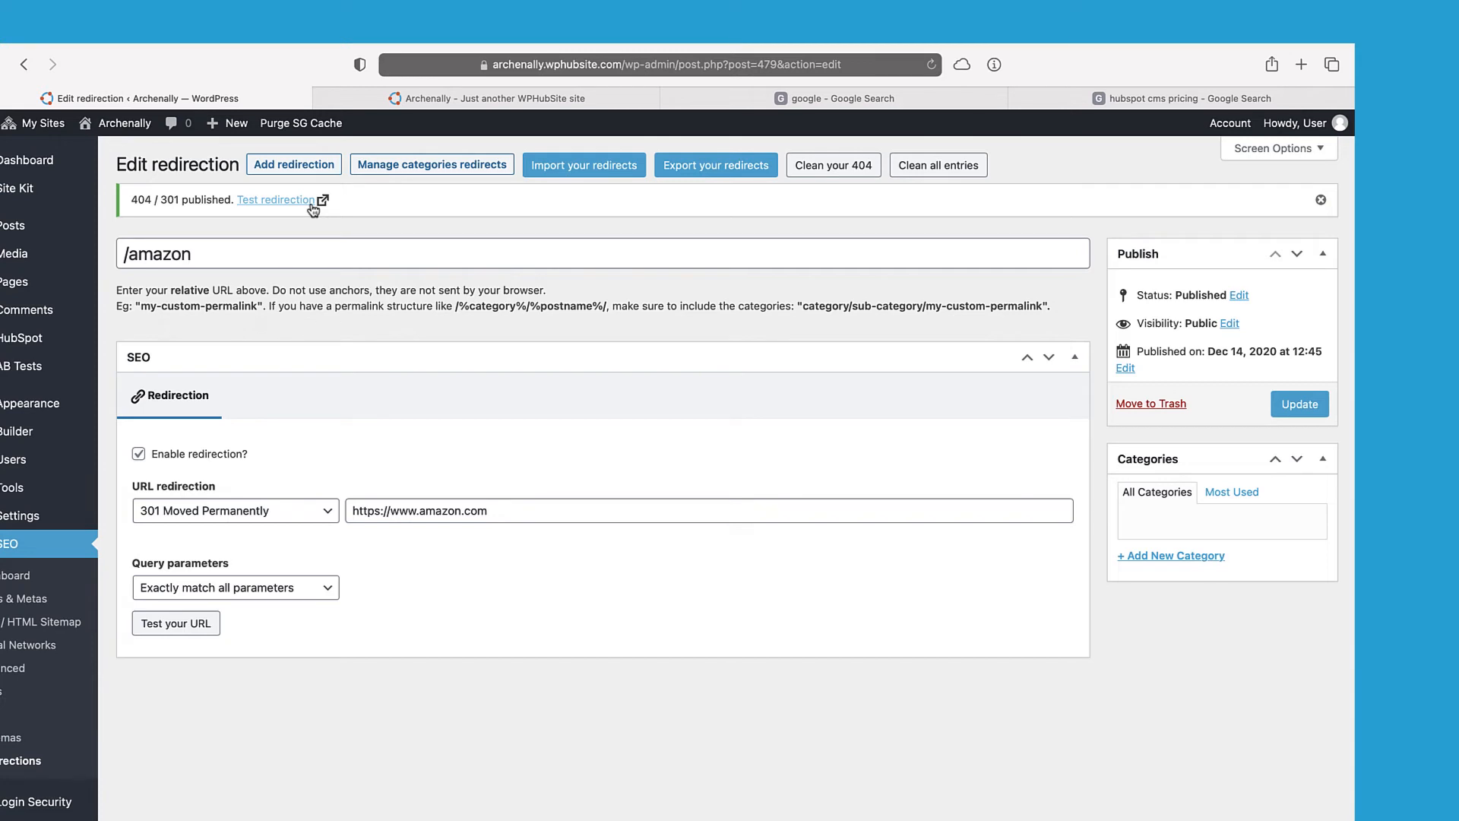
Step: Change the source path from /amazon to amazon/, update, and test that it reaches Amazon's homepage
click(127, 255)
key(BackSpace)
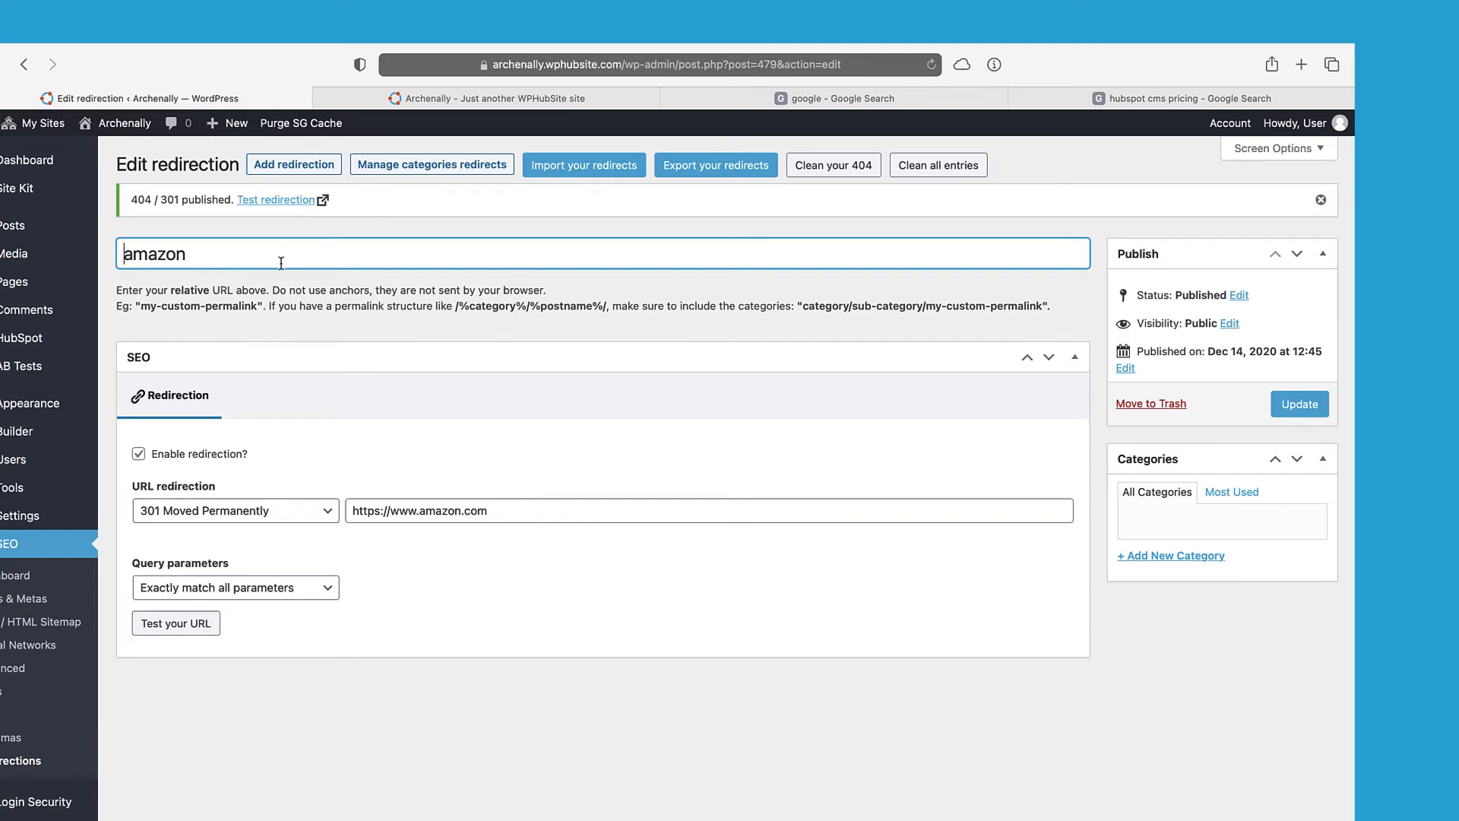
text(/)
click(1276, 405)
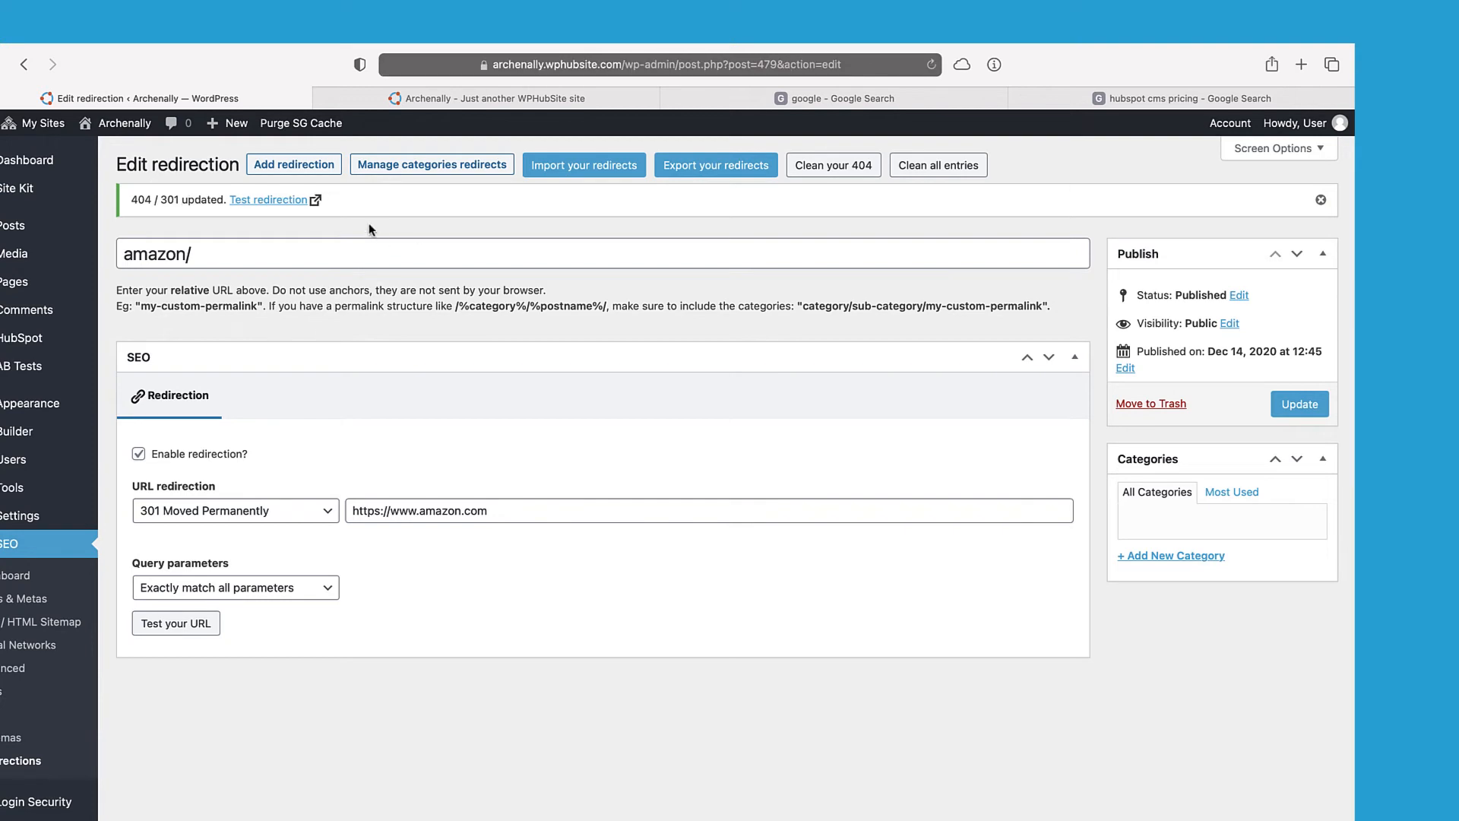
click(296, 202)
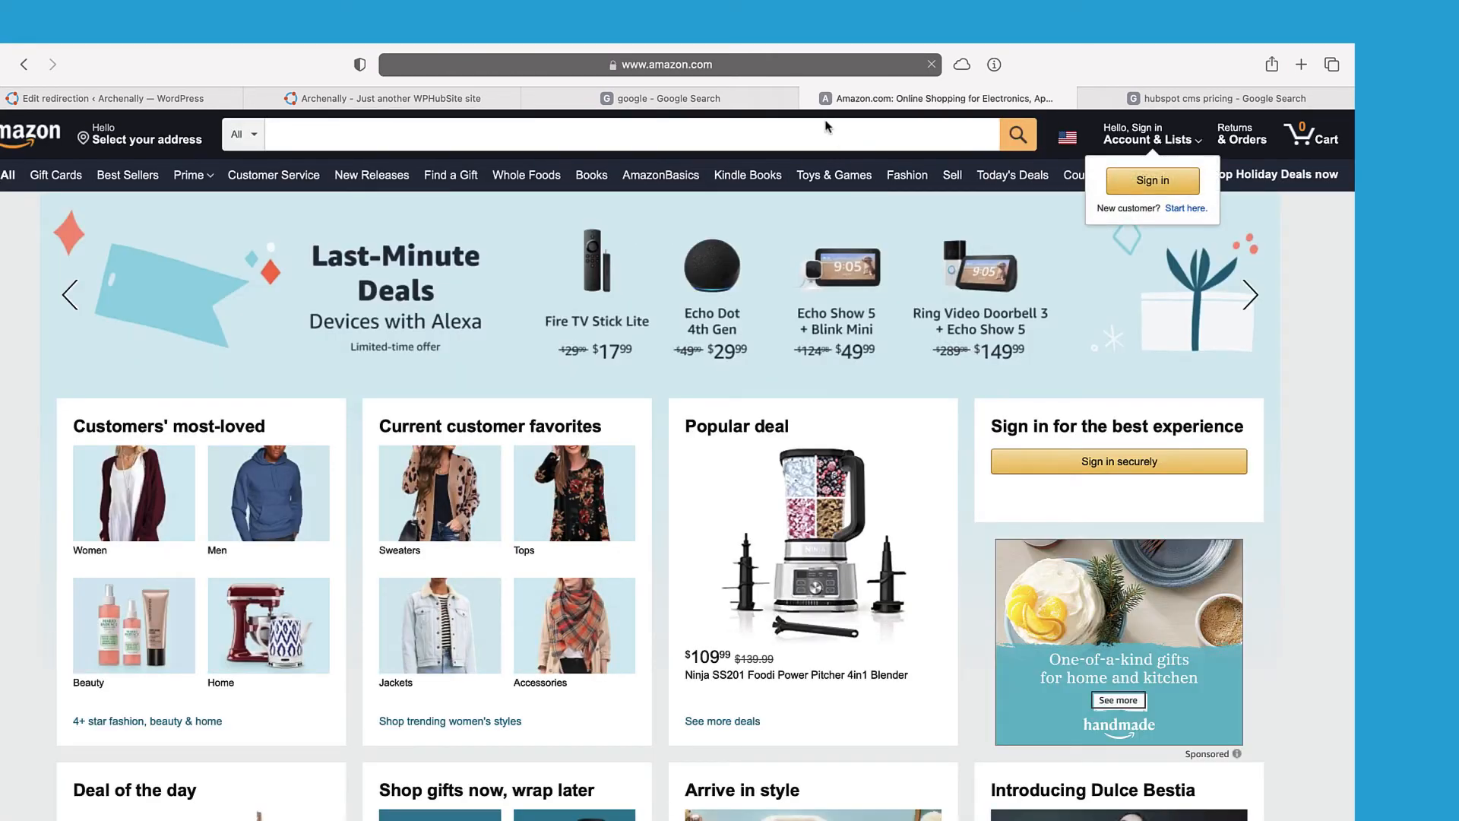
click(810, 98)
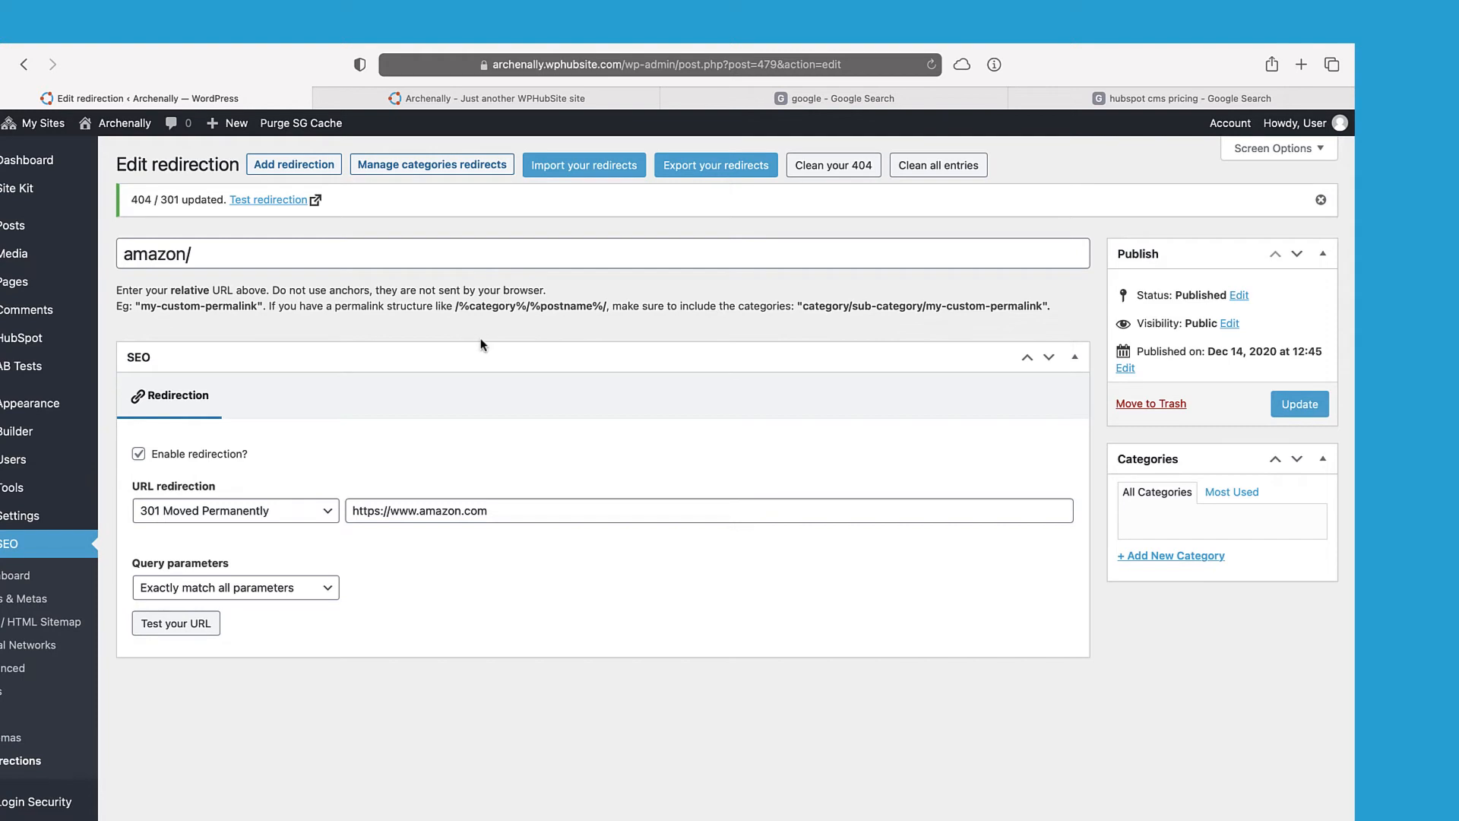
Step: Show the SEO > Redirections list containing the amazon/ 301 entry
click(4, 774)
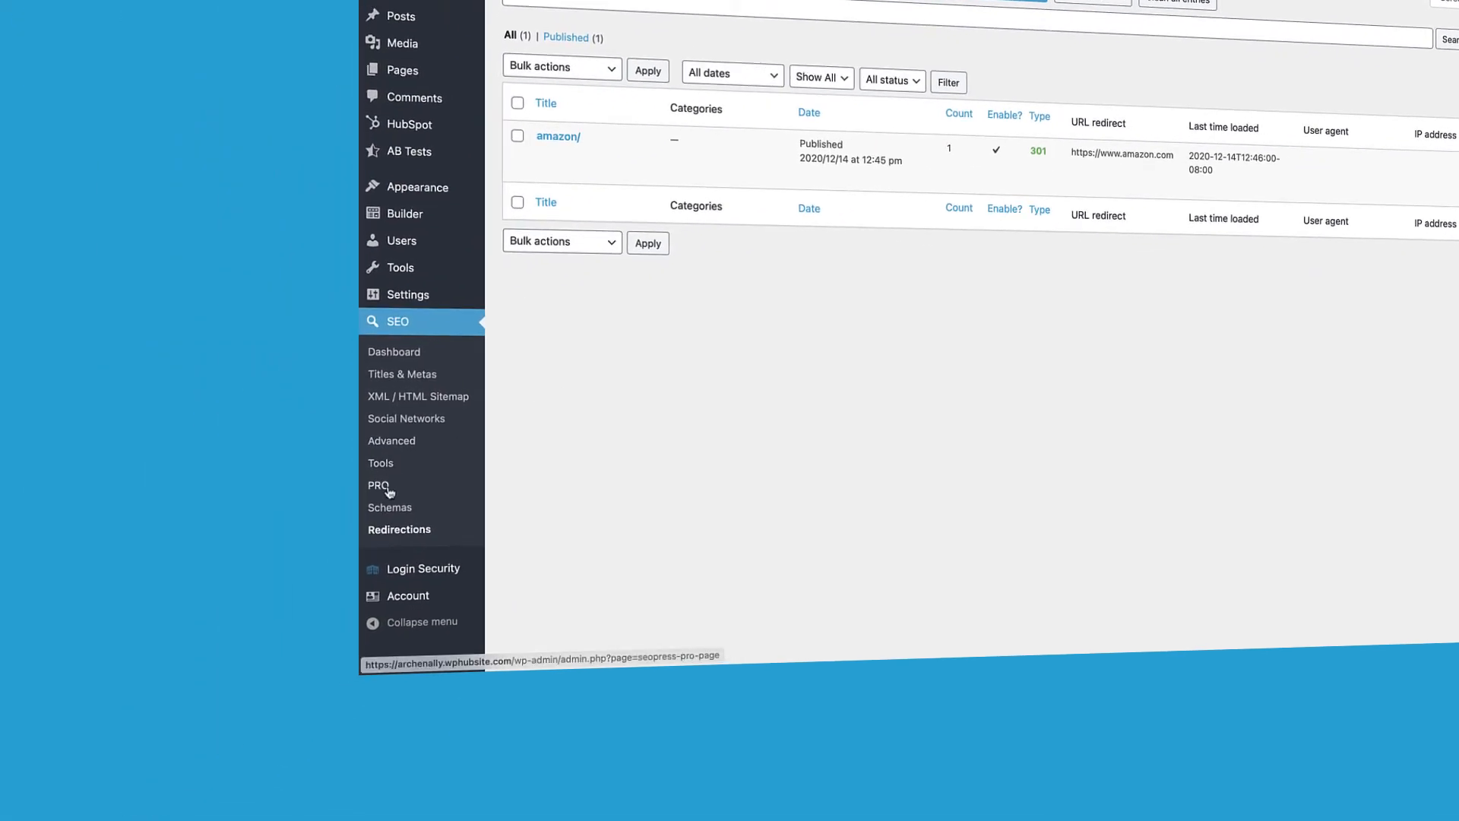
Step: View the PRO 404 / 301 settings and keep Redirect 404 to set to None
click(386, 488)
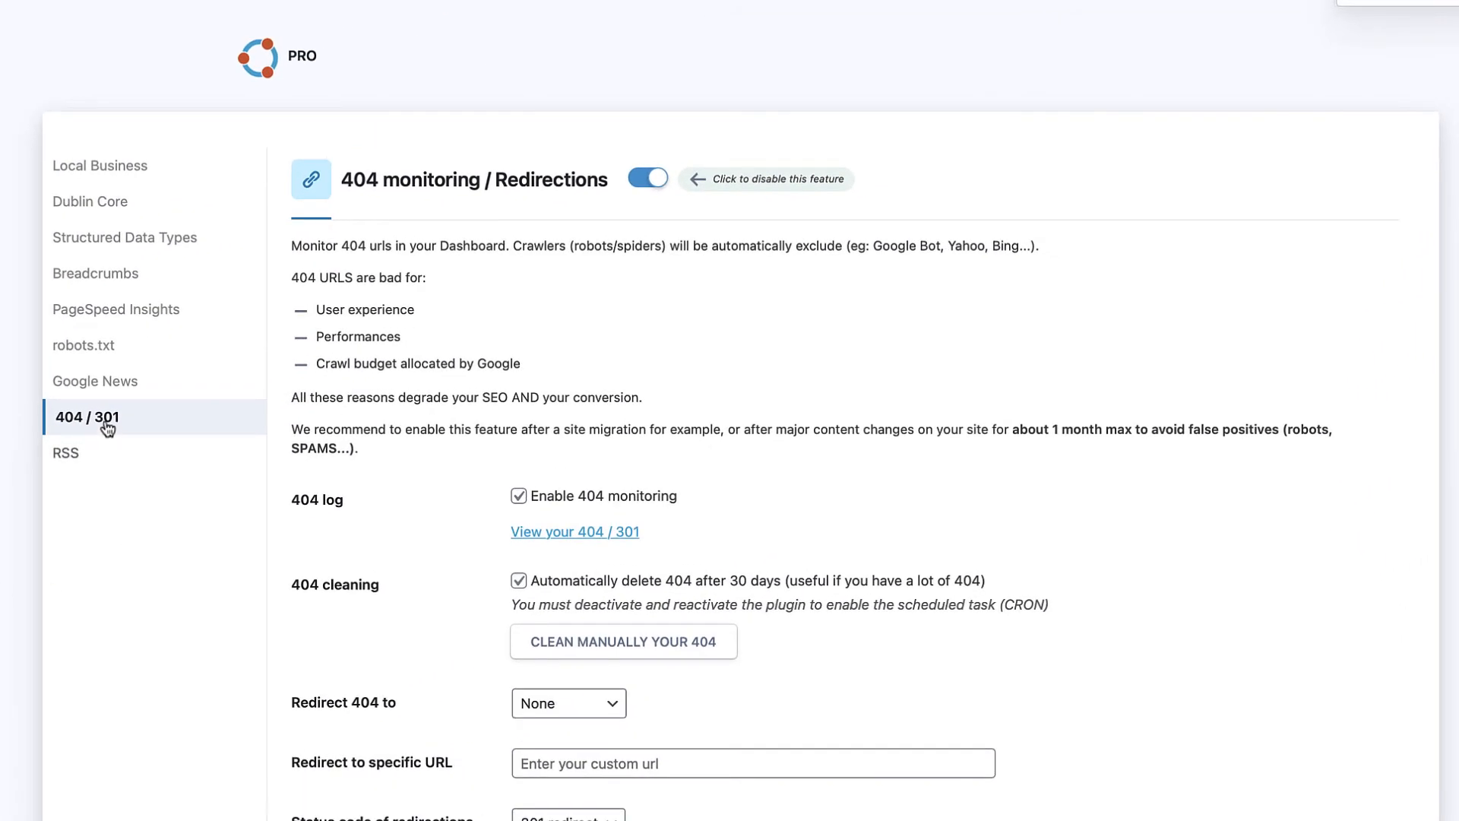
scroll(497, 449, down, 3)
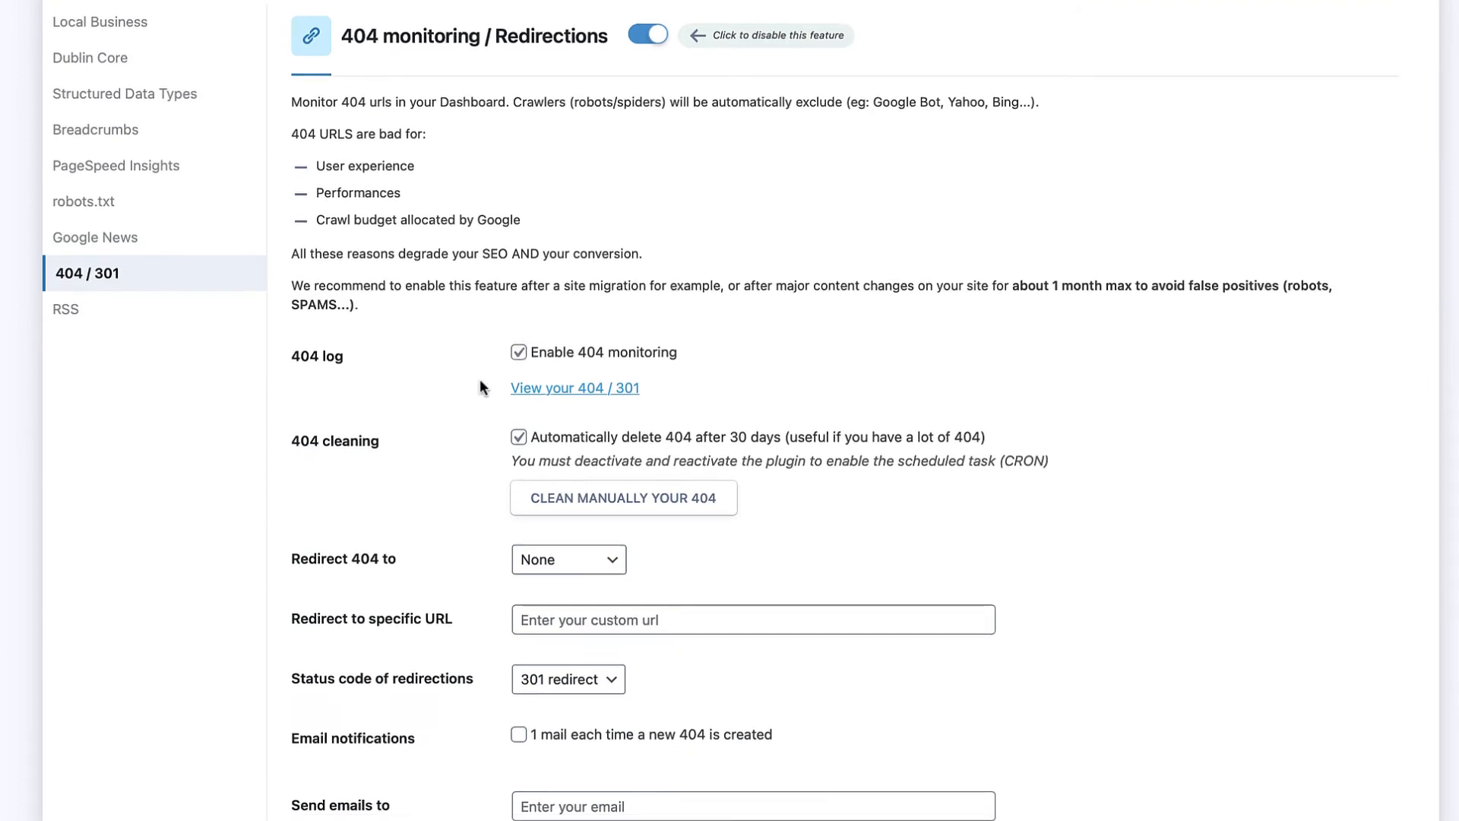
scroll(494, 380, down, 1)
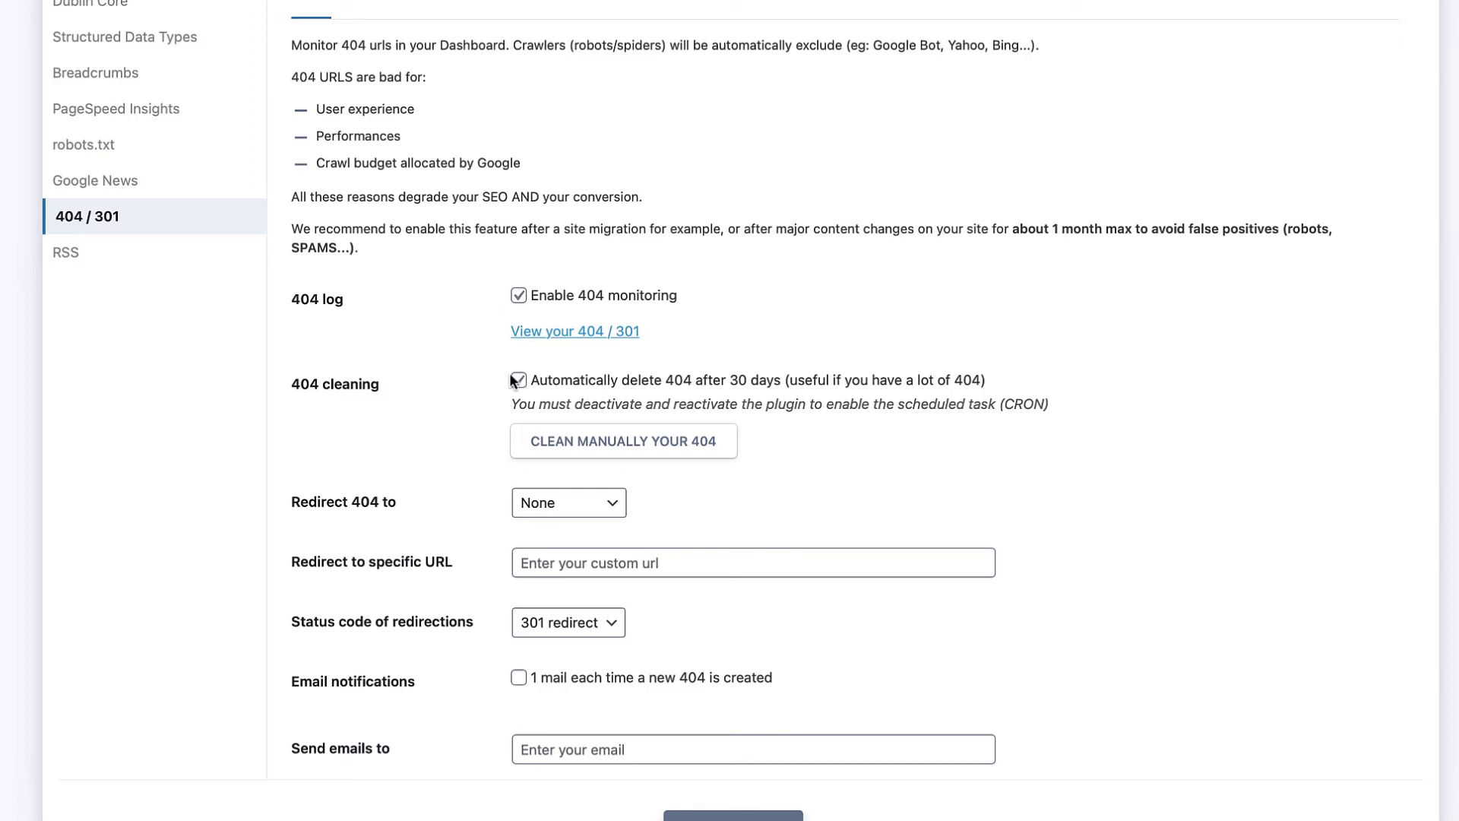
scroll(496, 367, down, 1)
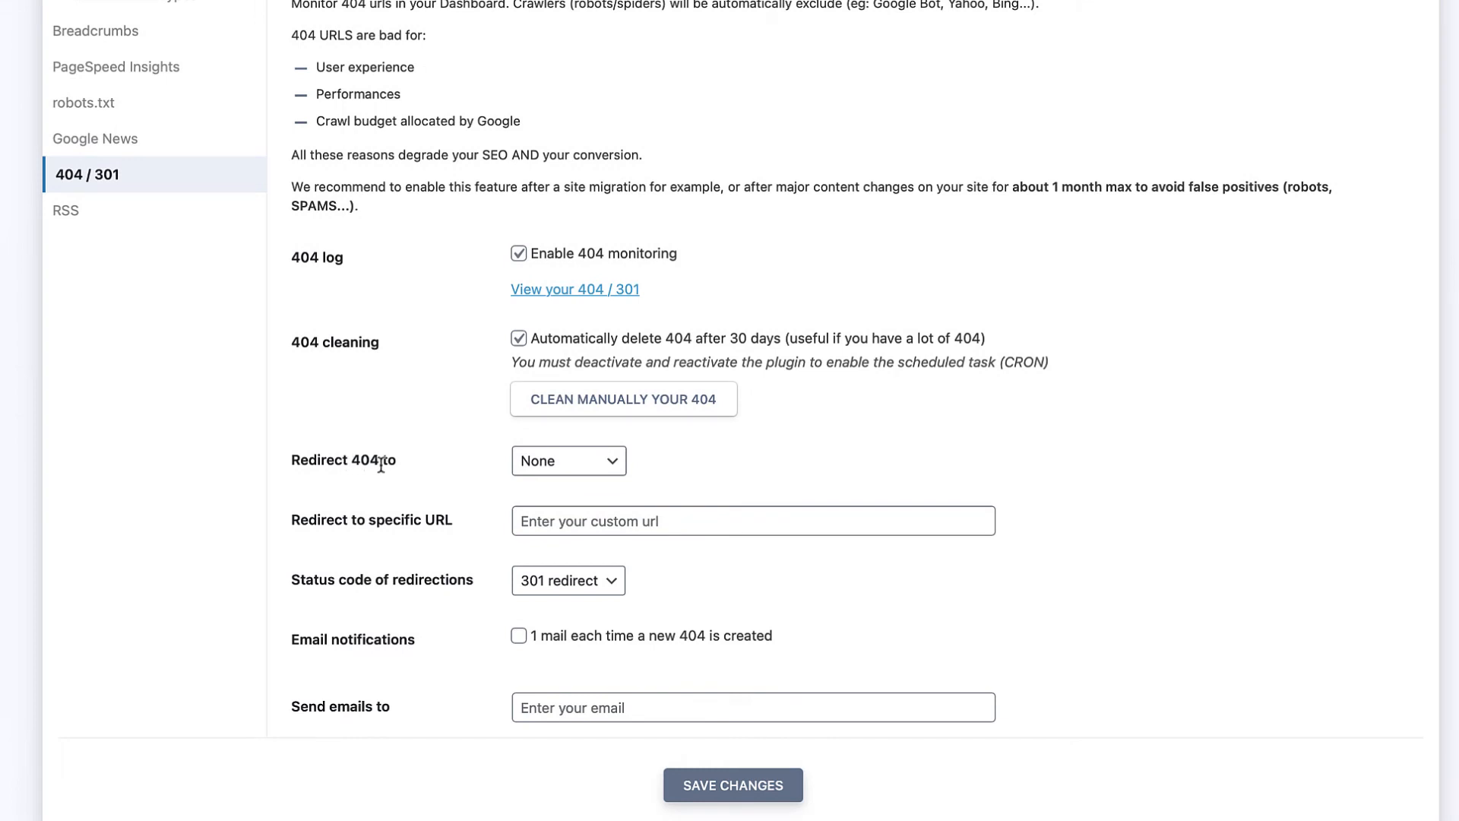
click(535, 464)
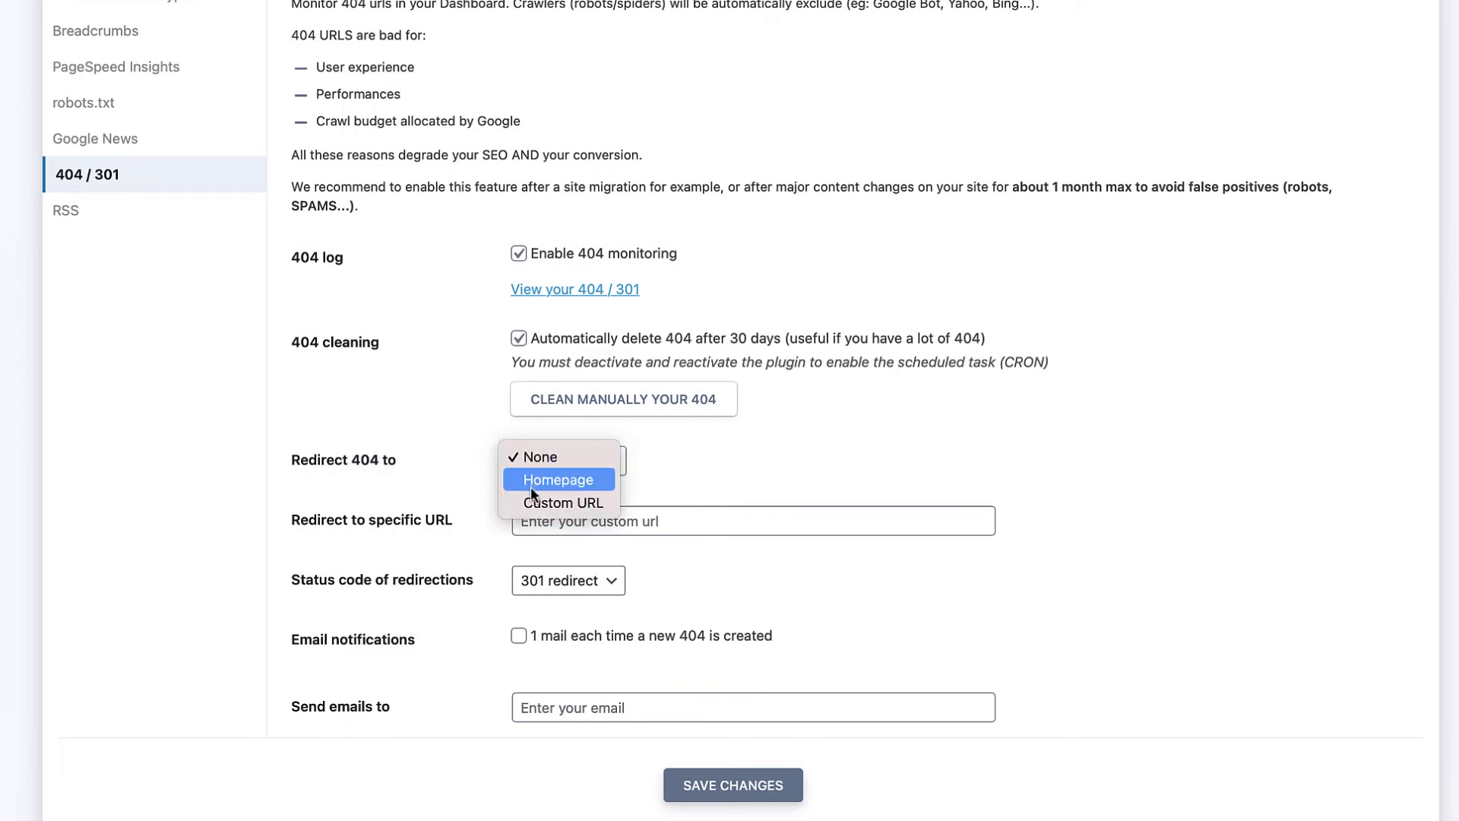
click(487, 435)
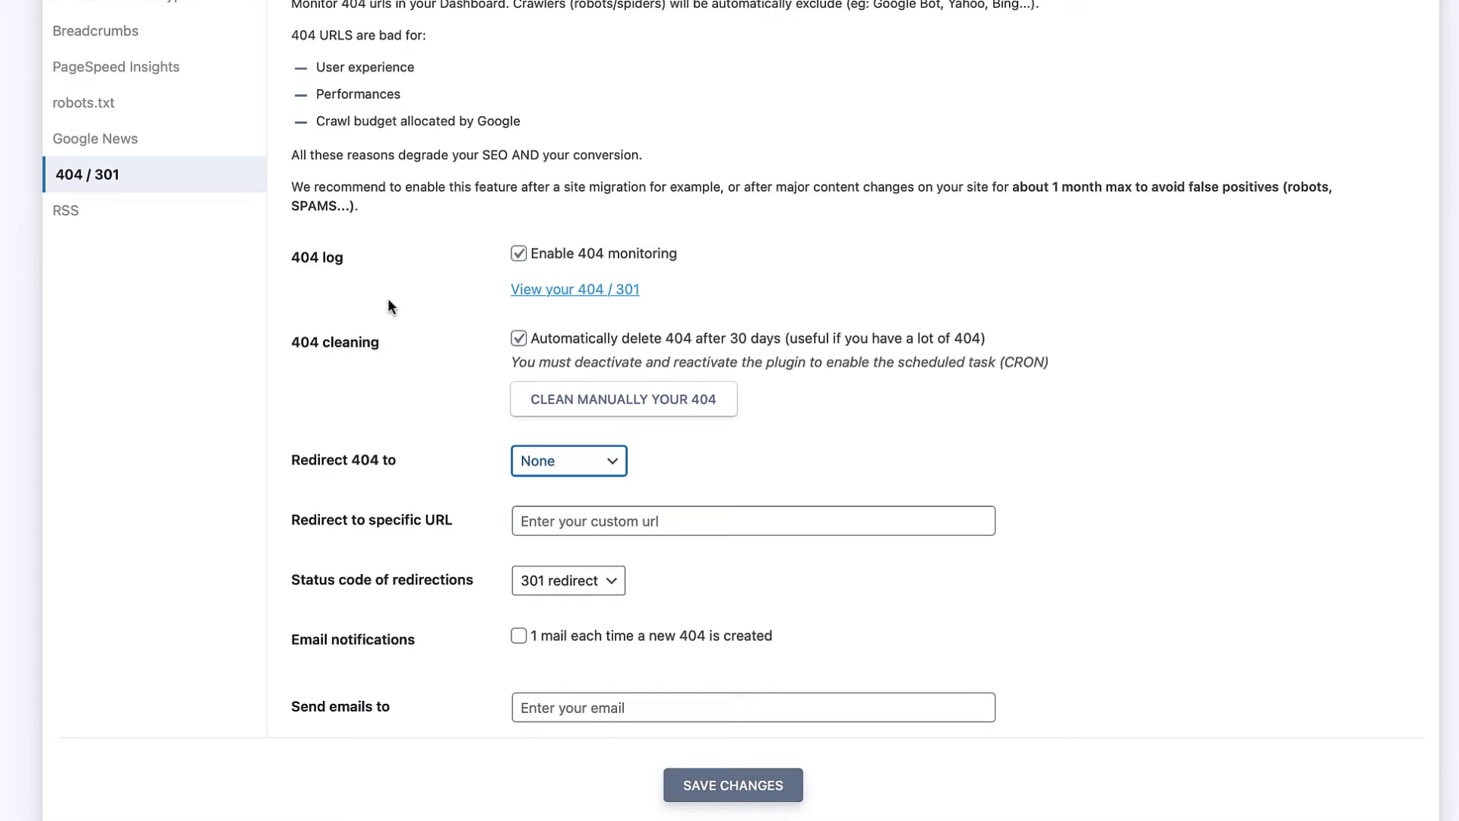
Step: Visit the live site's non-existent-page URL in a new tab so a 404 gets logged
mouse_move(158, 44)
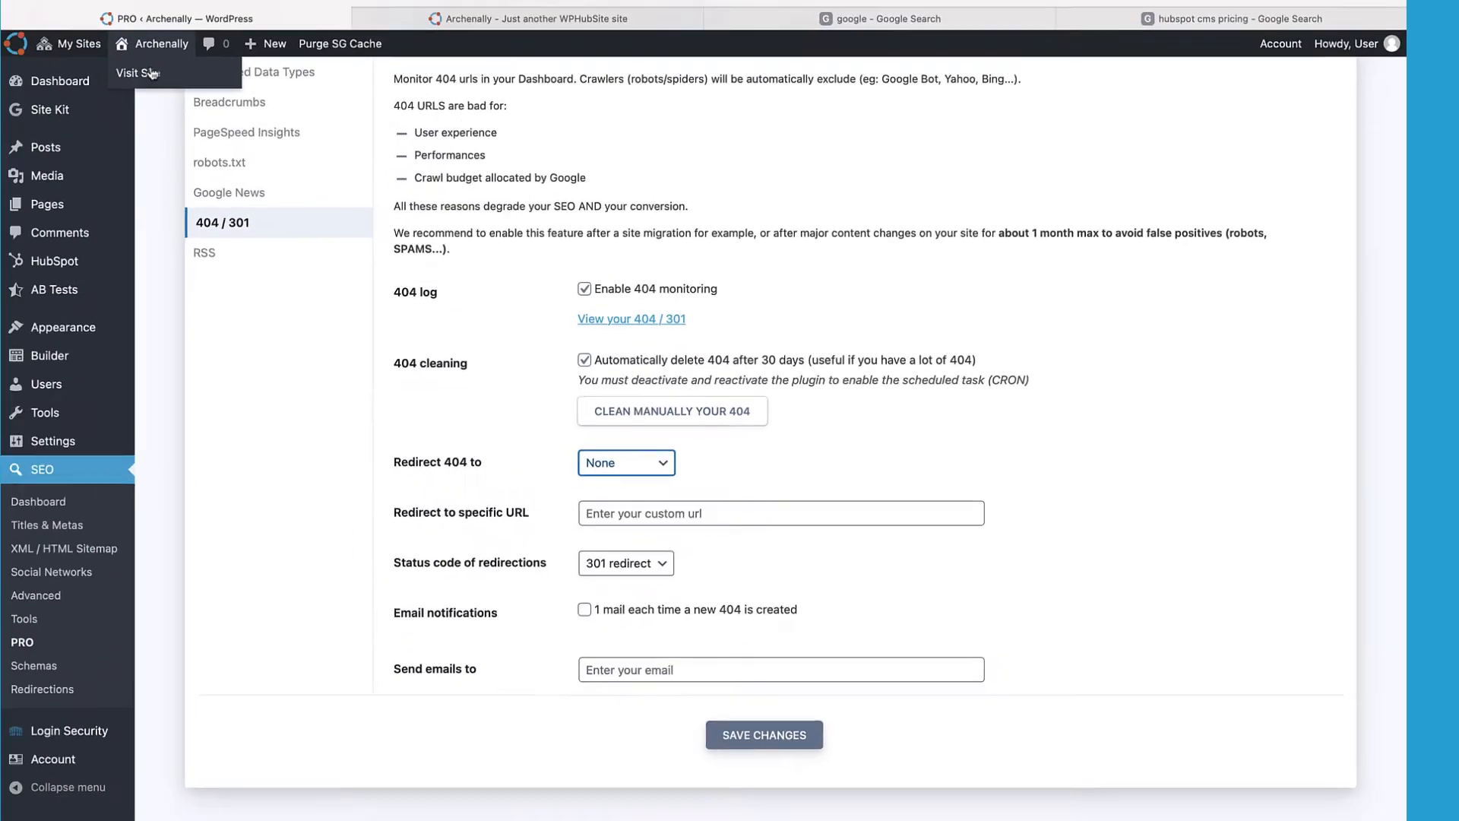
click(151, 73)
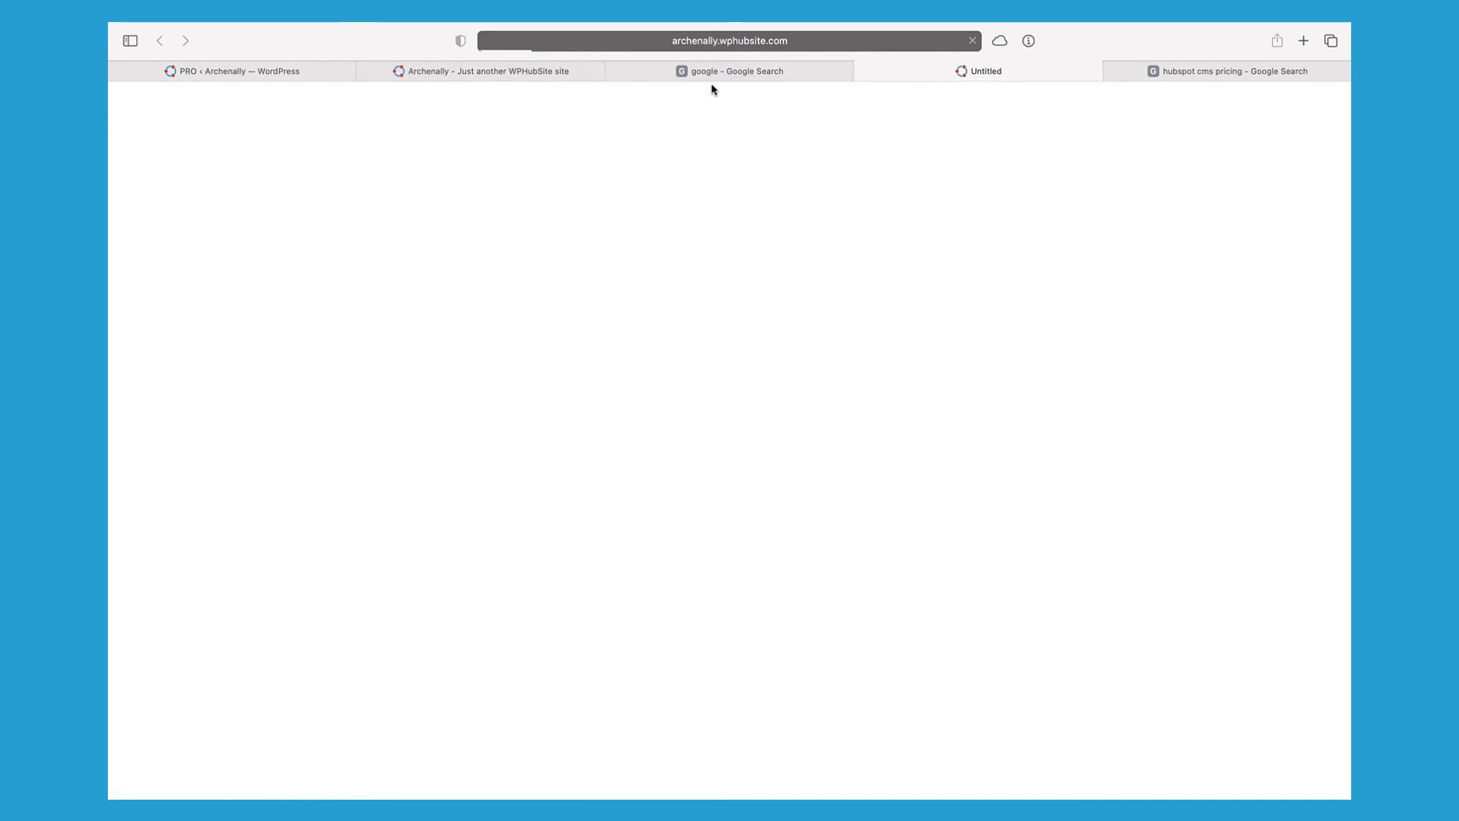
click(800, 42)
key(Right)
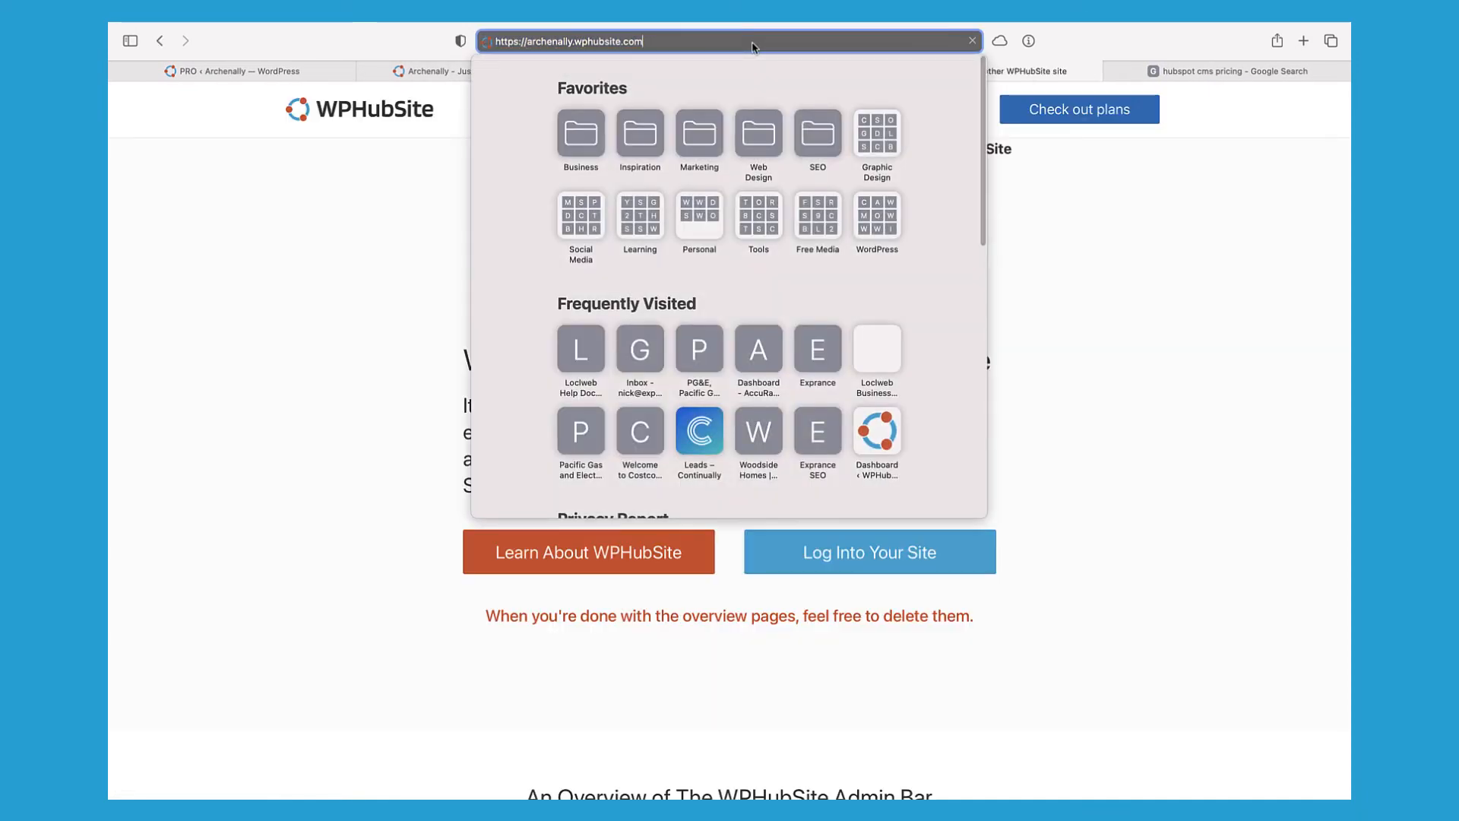
text(non-)
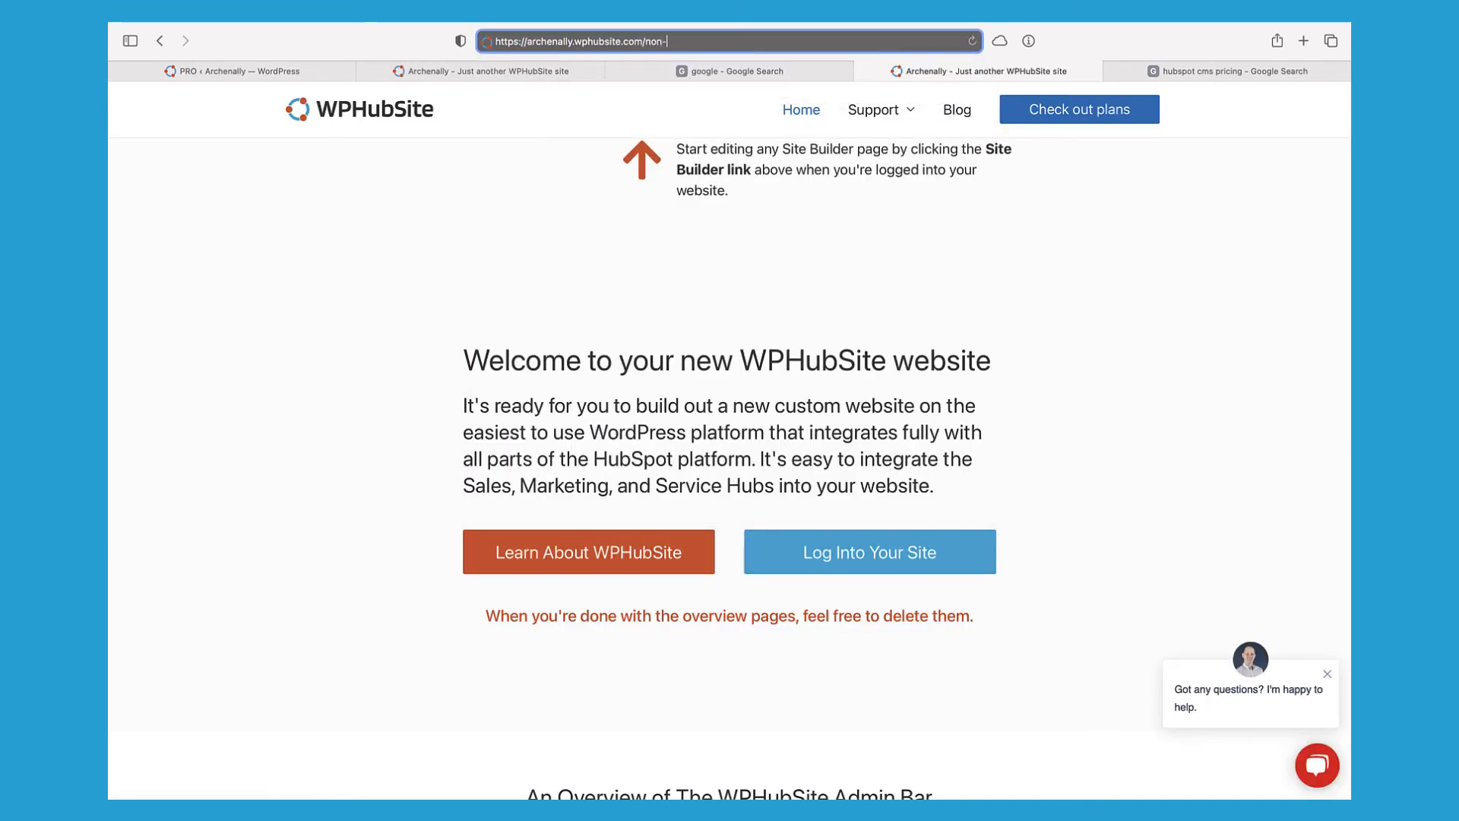
text(existent-pag)
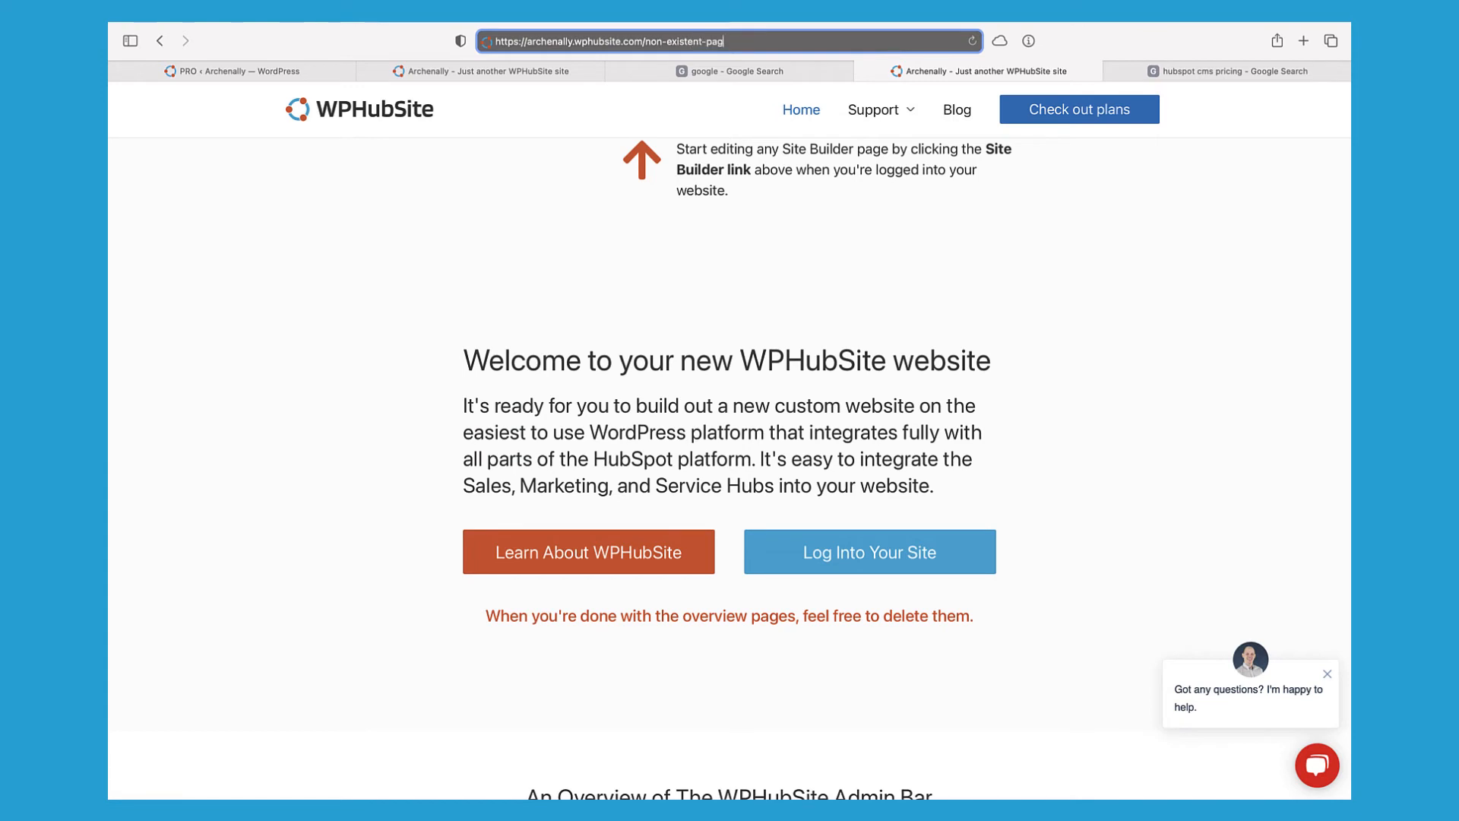
text(e)
key(Return)
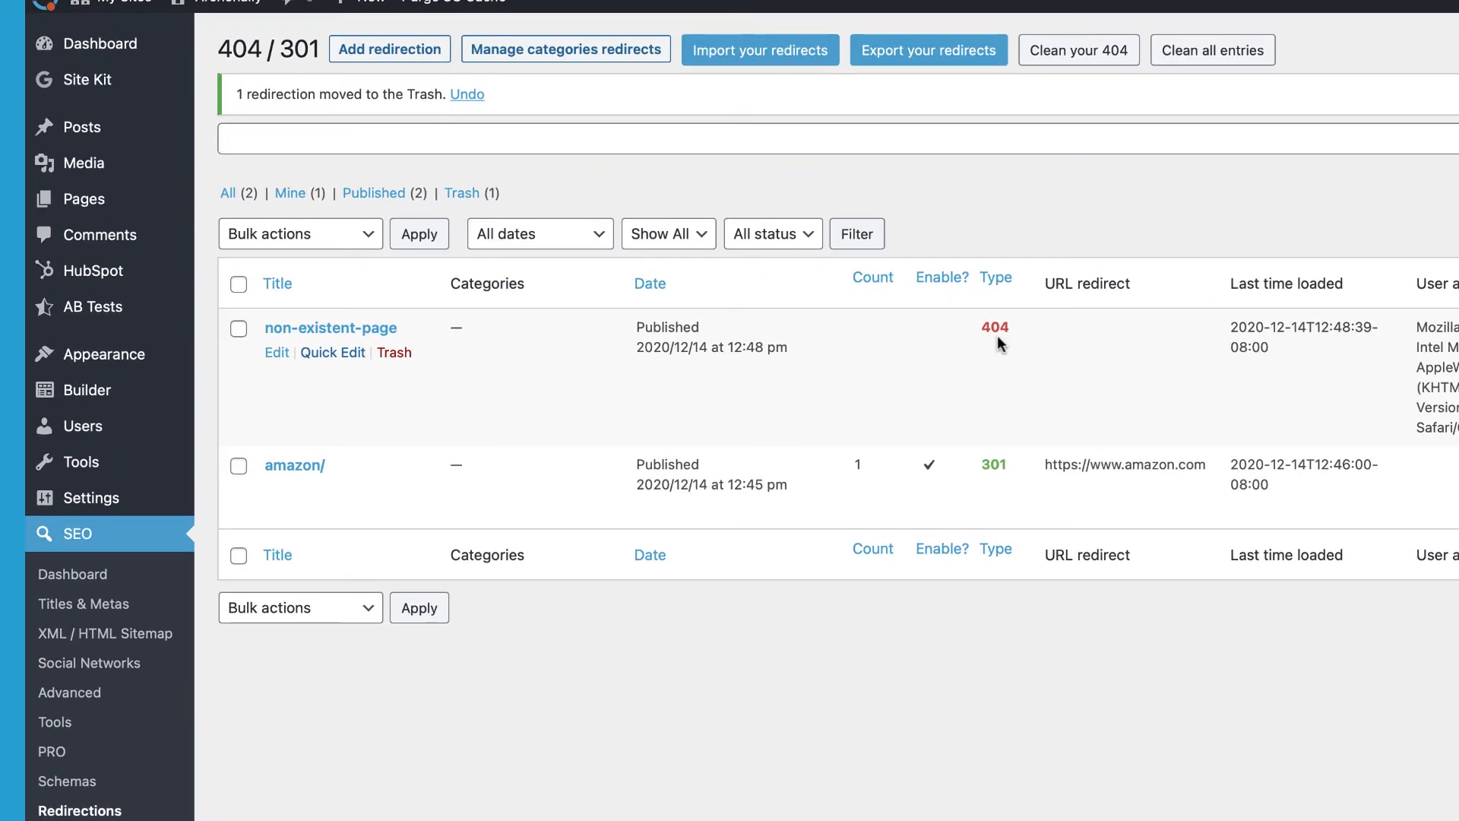
Step: Edit the non-existent-page 404 row from the Redirections list
click(277, 354)
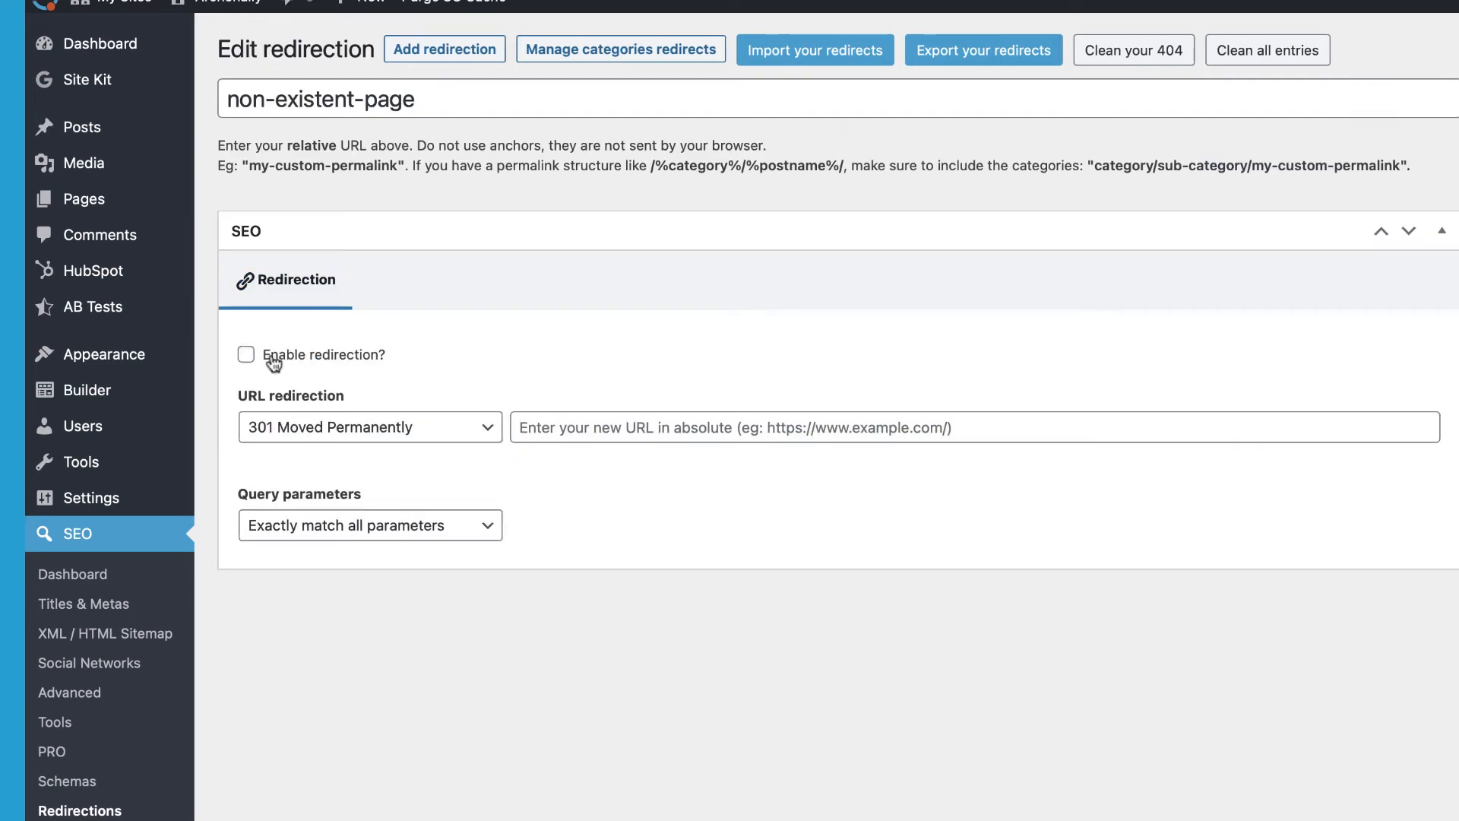
Step: Enable redirection for non-existent-page and paste the a-short-page URL as its target
click(278, 357)
click(576, 422)
text(https://archenally.wphubsite.com/a-short-page/)
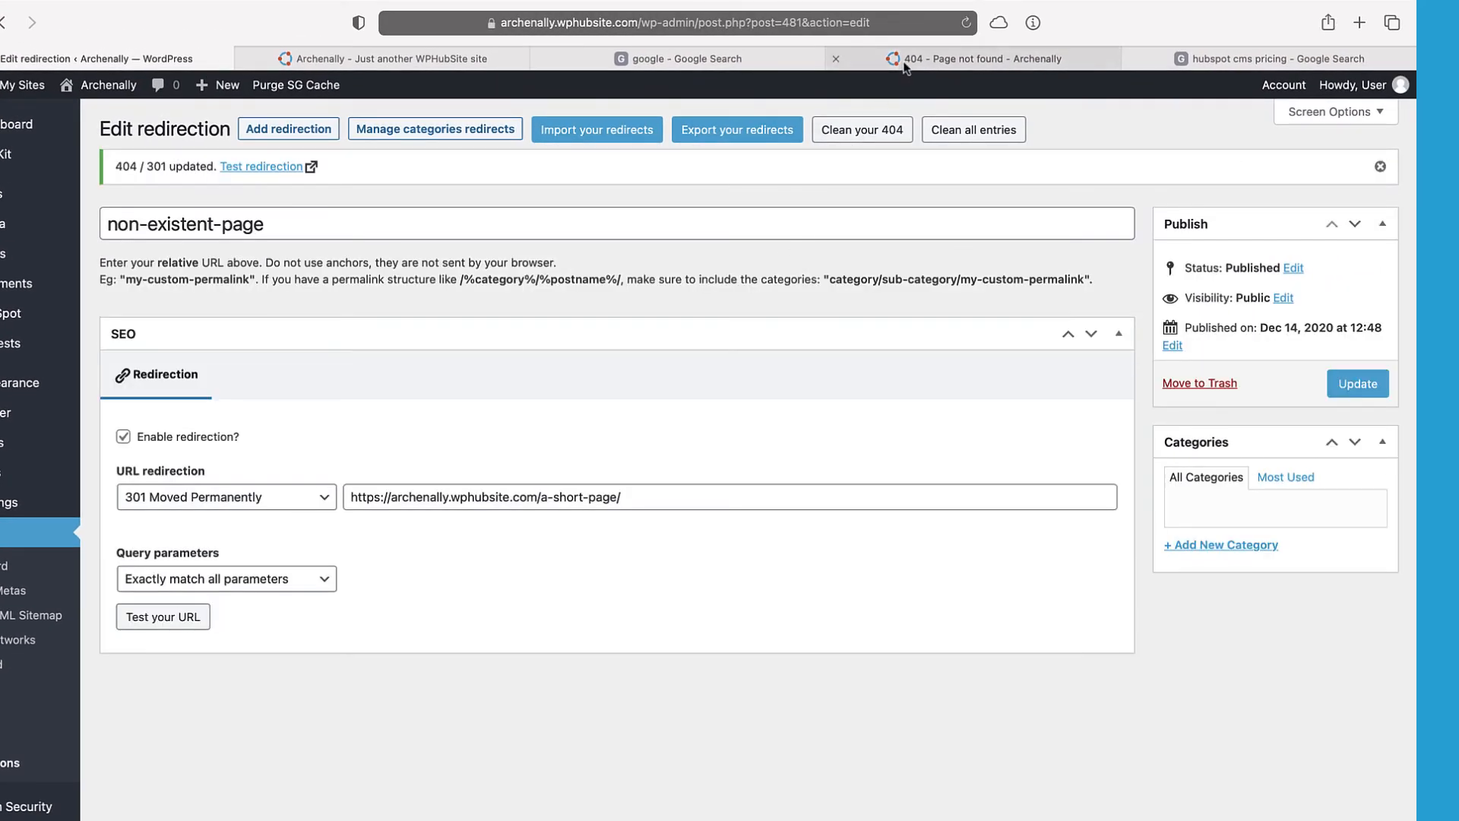
Step: Reload the non-existent-page tab to confirm it now opens A Short Page
click(956, 48)
click(966, 22)
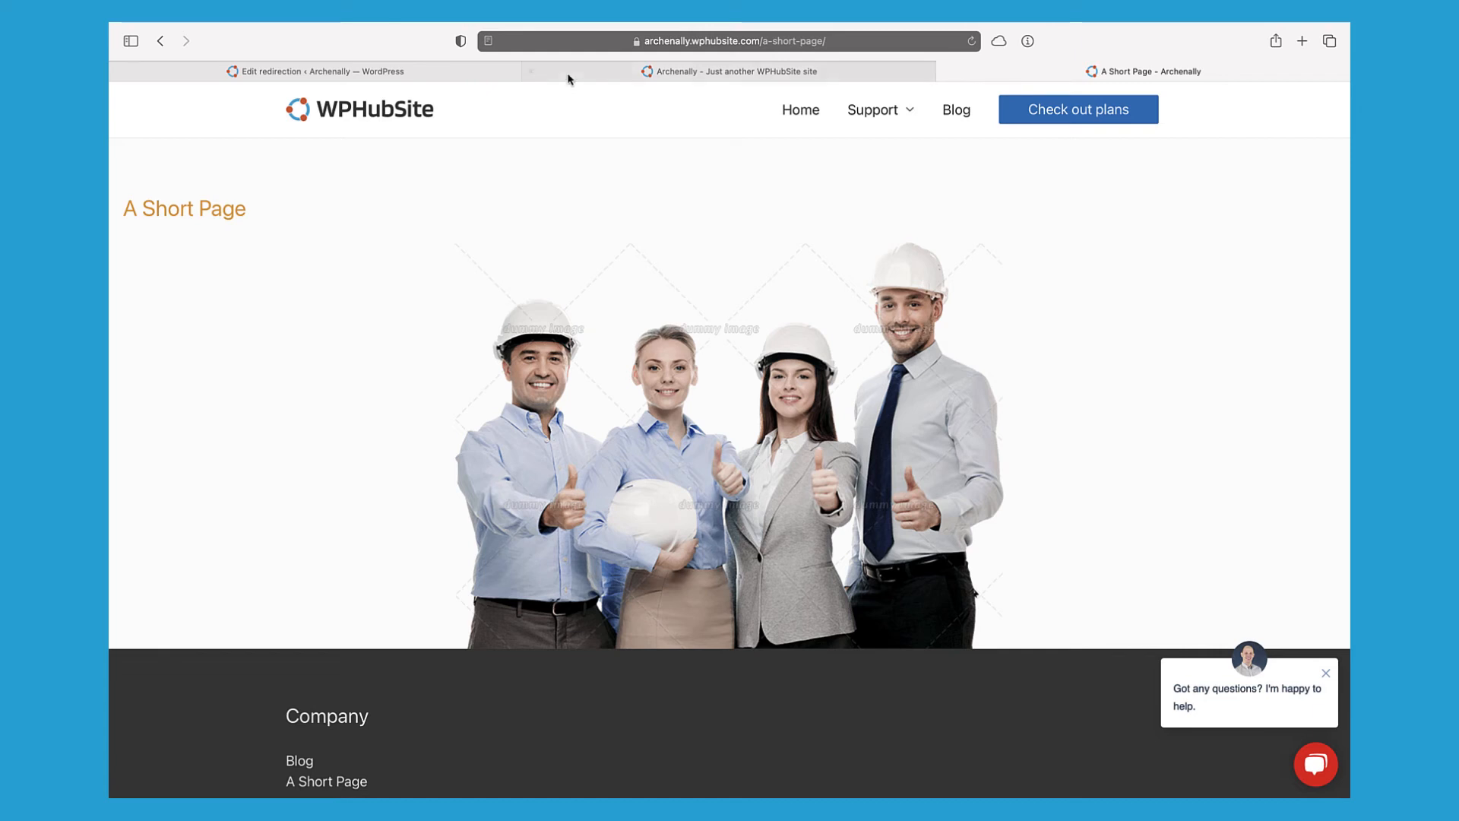
click(489, 72)
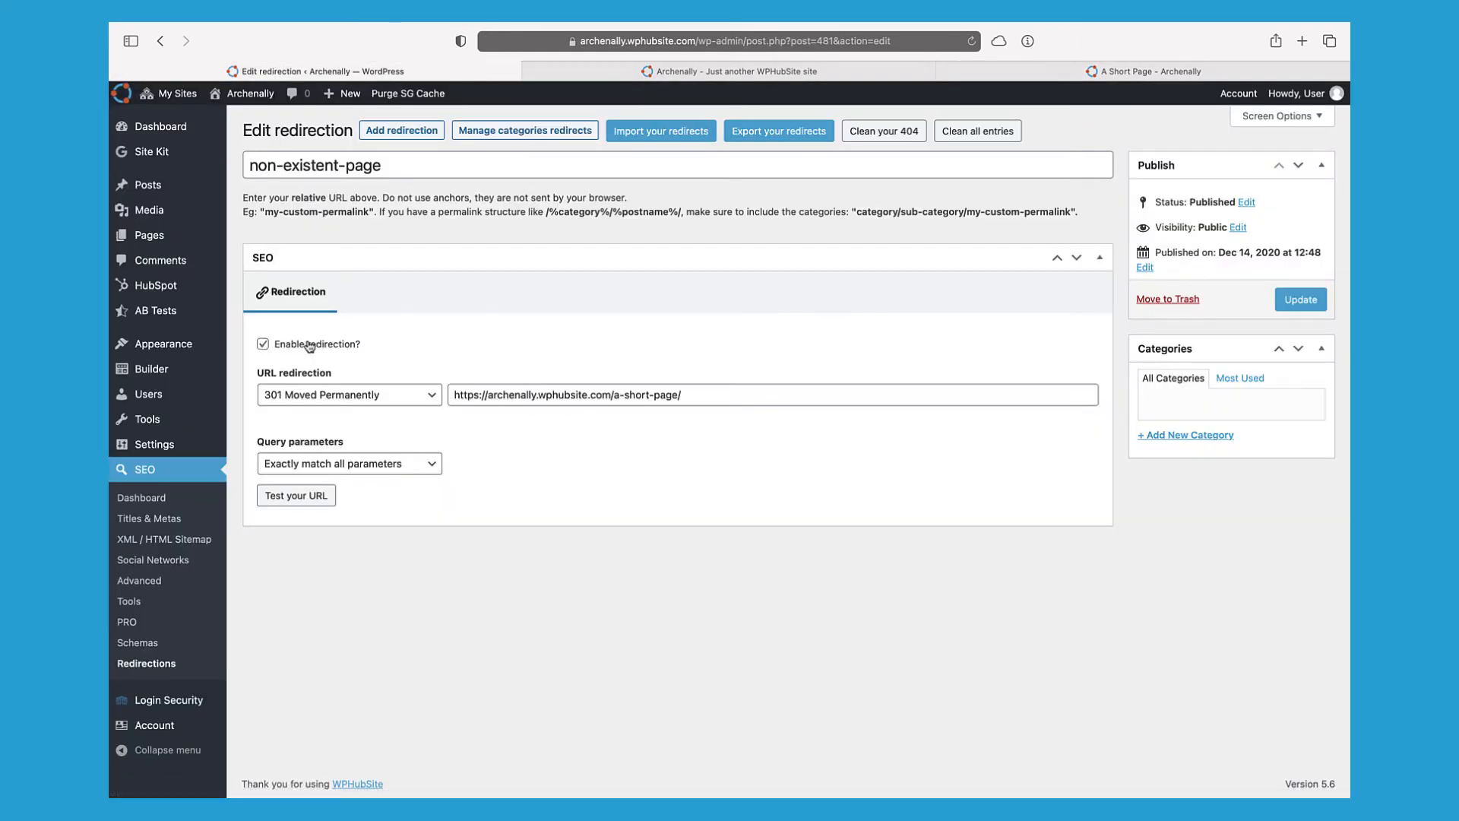
Step: Return to the Redirections list showing non-existent-page as a 301 to a-short-page
click(690, 395)
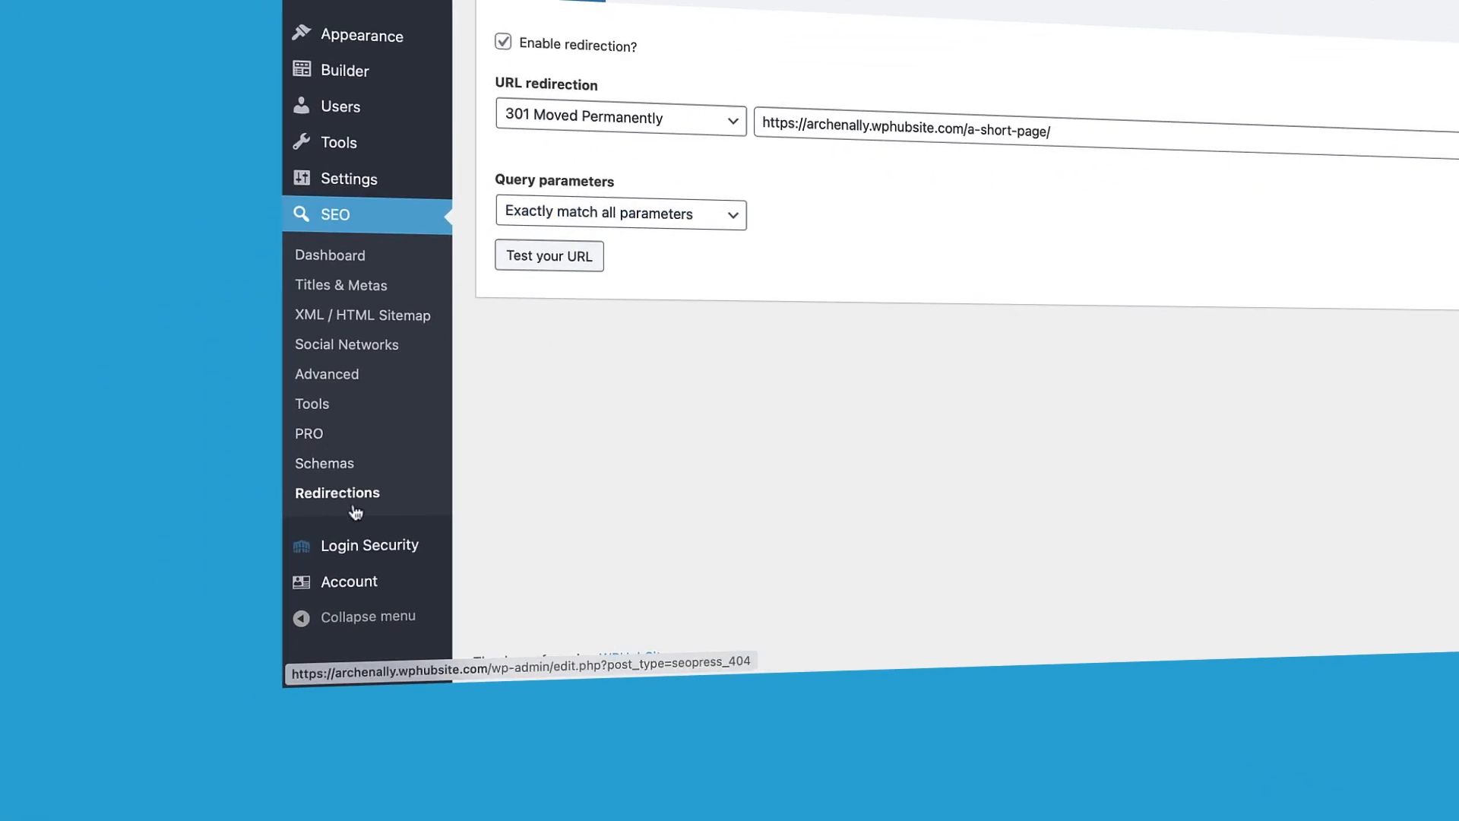
click(353, 494)
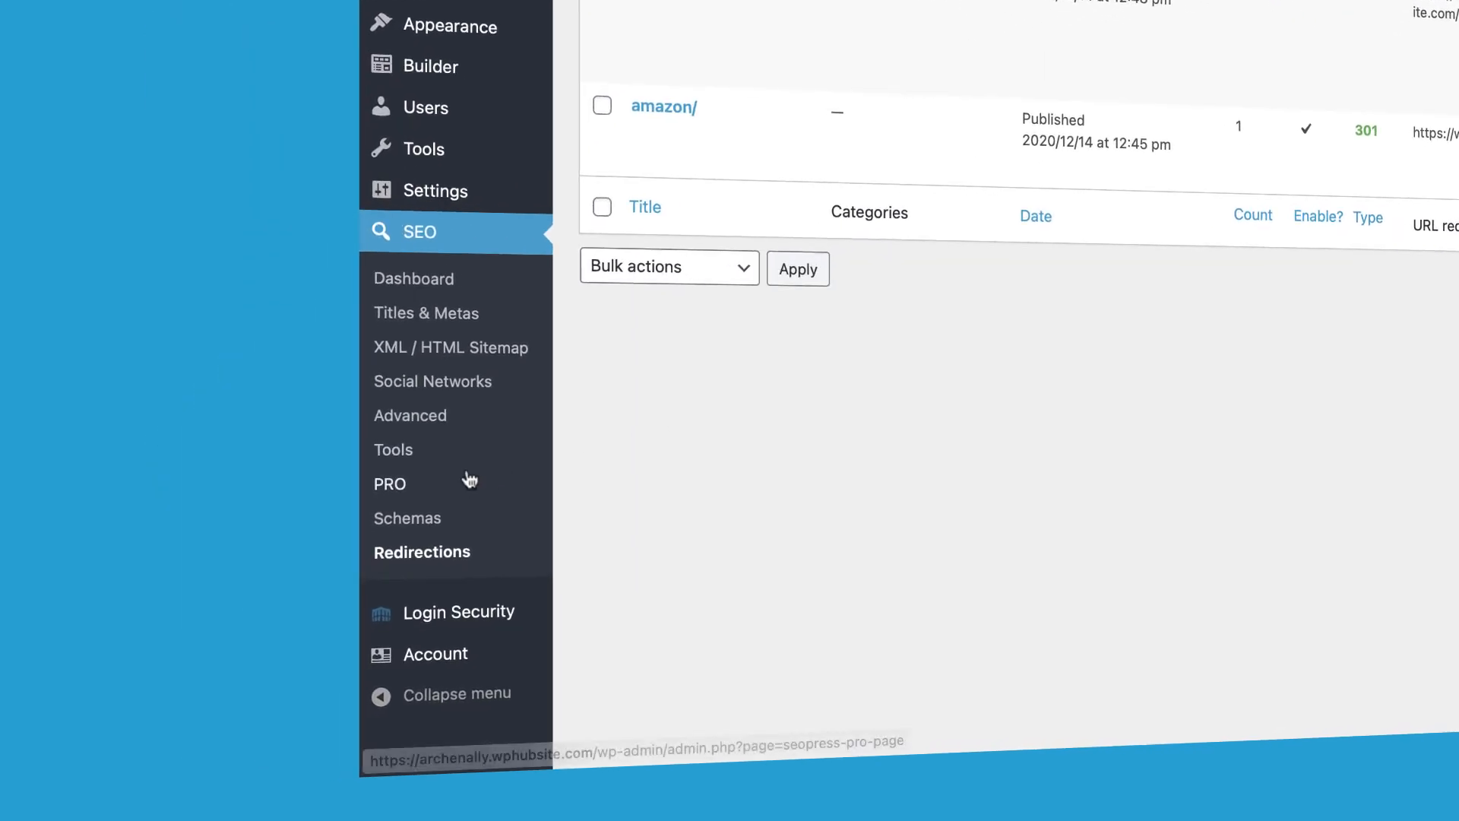
Step: Turn on the Local Business schema feature in the SEOPress PRO settings
click(405, 490)
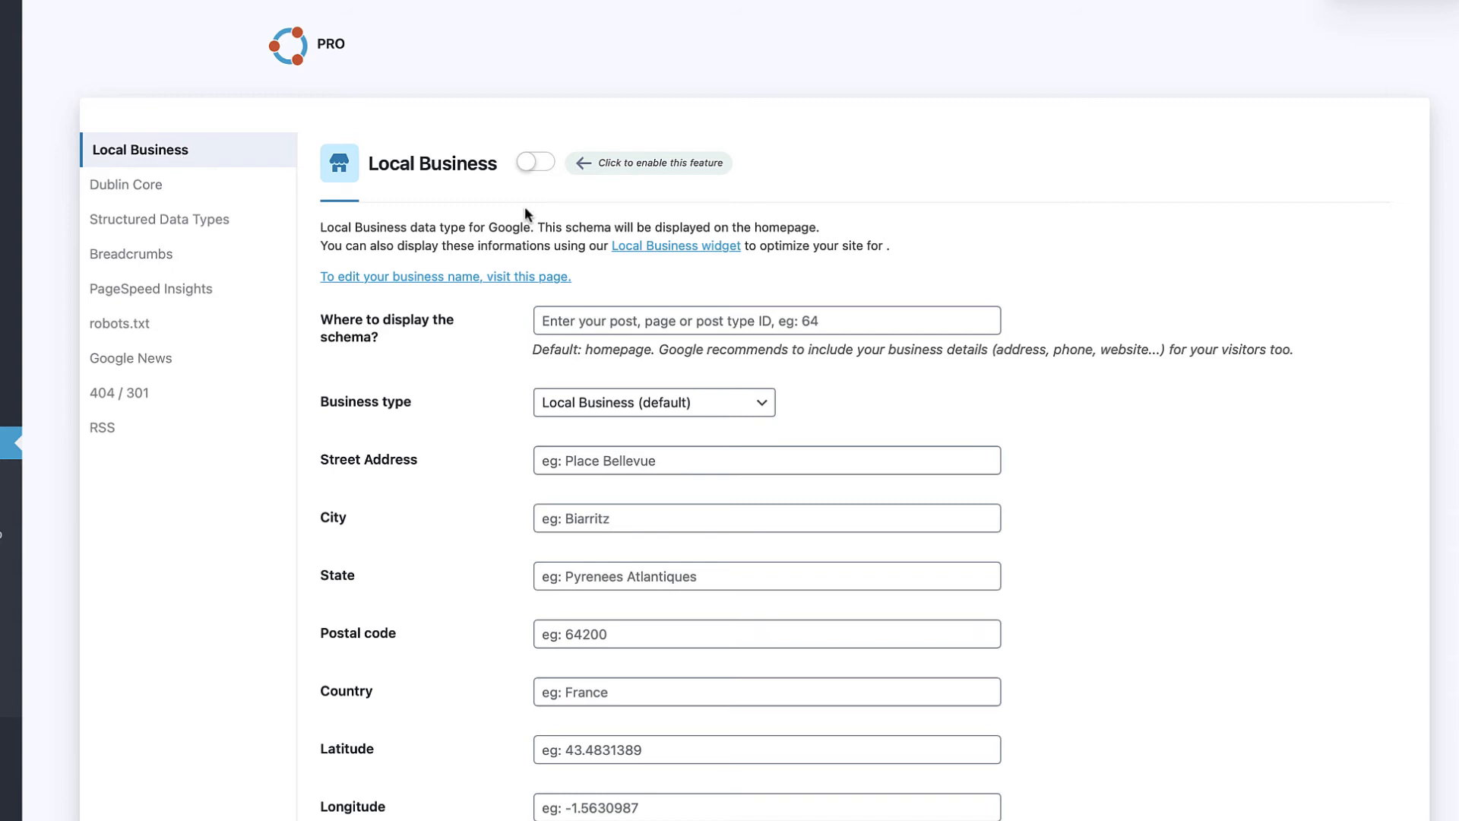
click(539, 169)
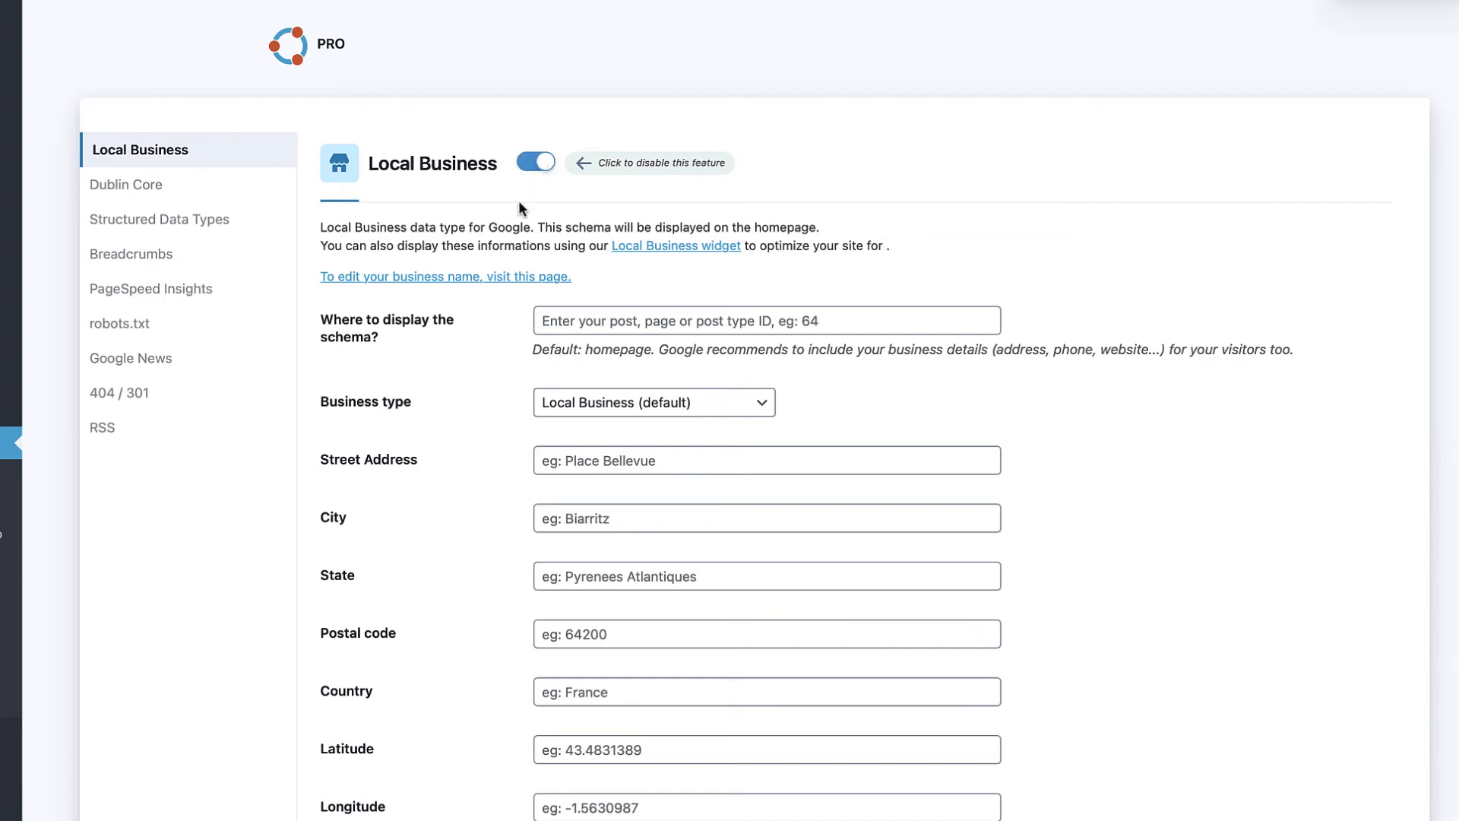
scroll(525, 231, down, 3)
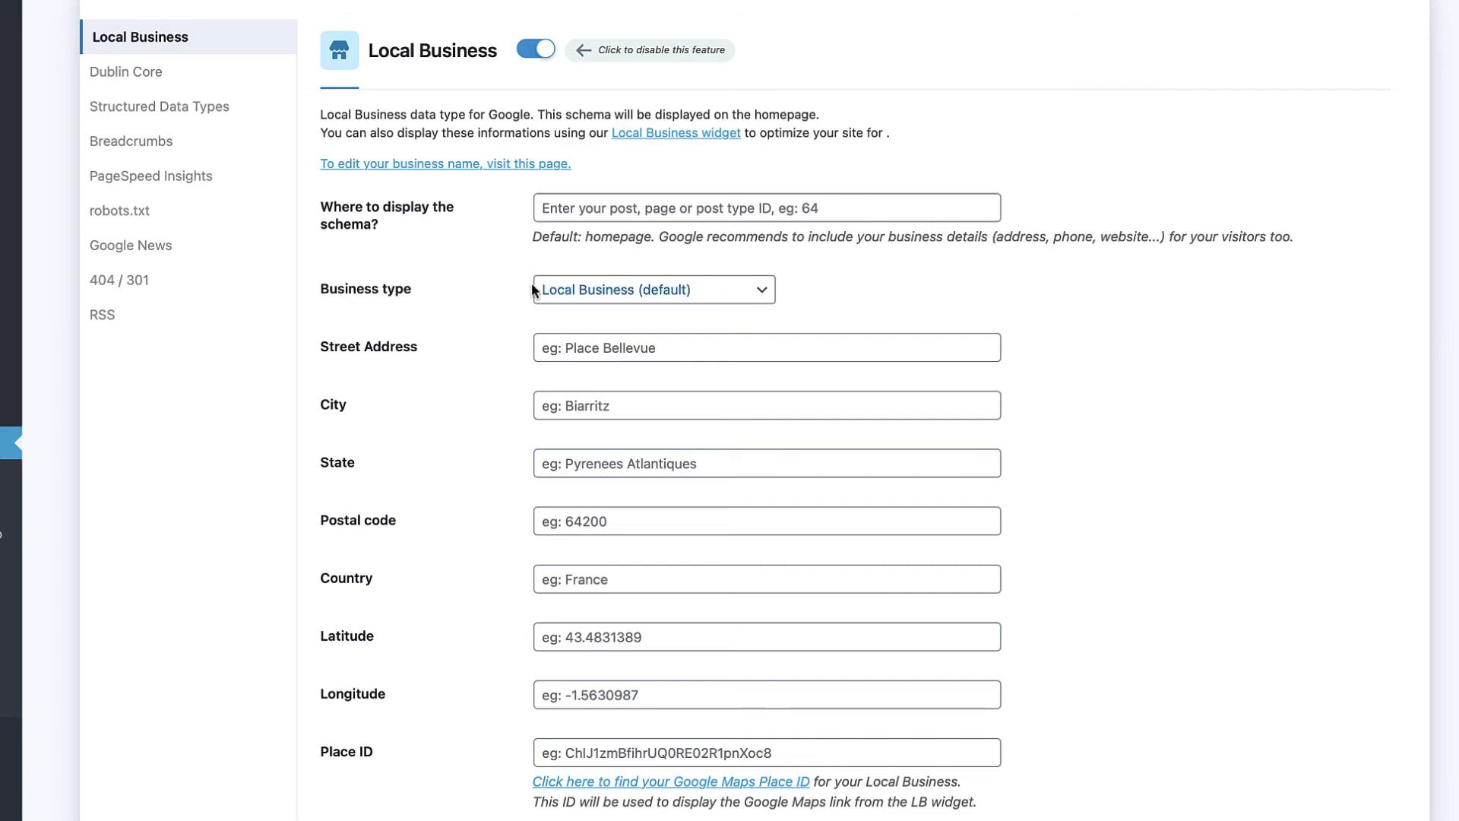
Step: Choose Automotive Business as the Local Business type
click(582, 288)
scroll(594, 487, down, 5)
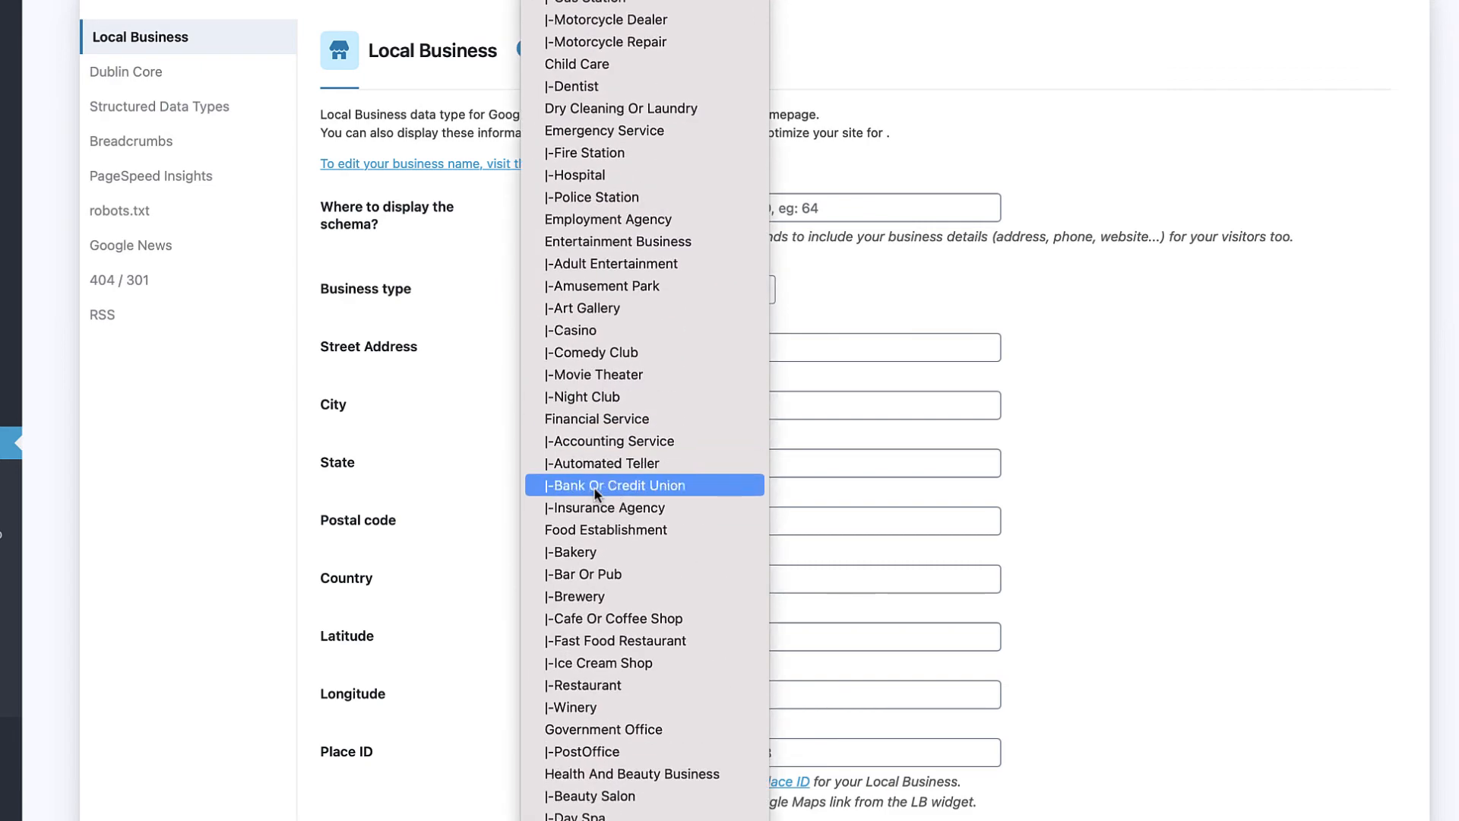
scroll(594, 488, up, 2)
click(485, 265)
click(597, 298)
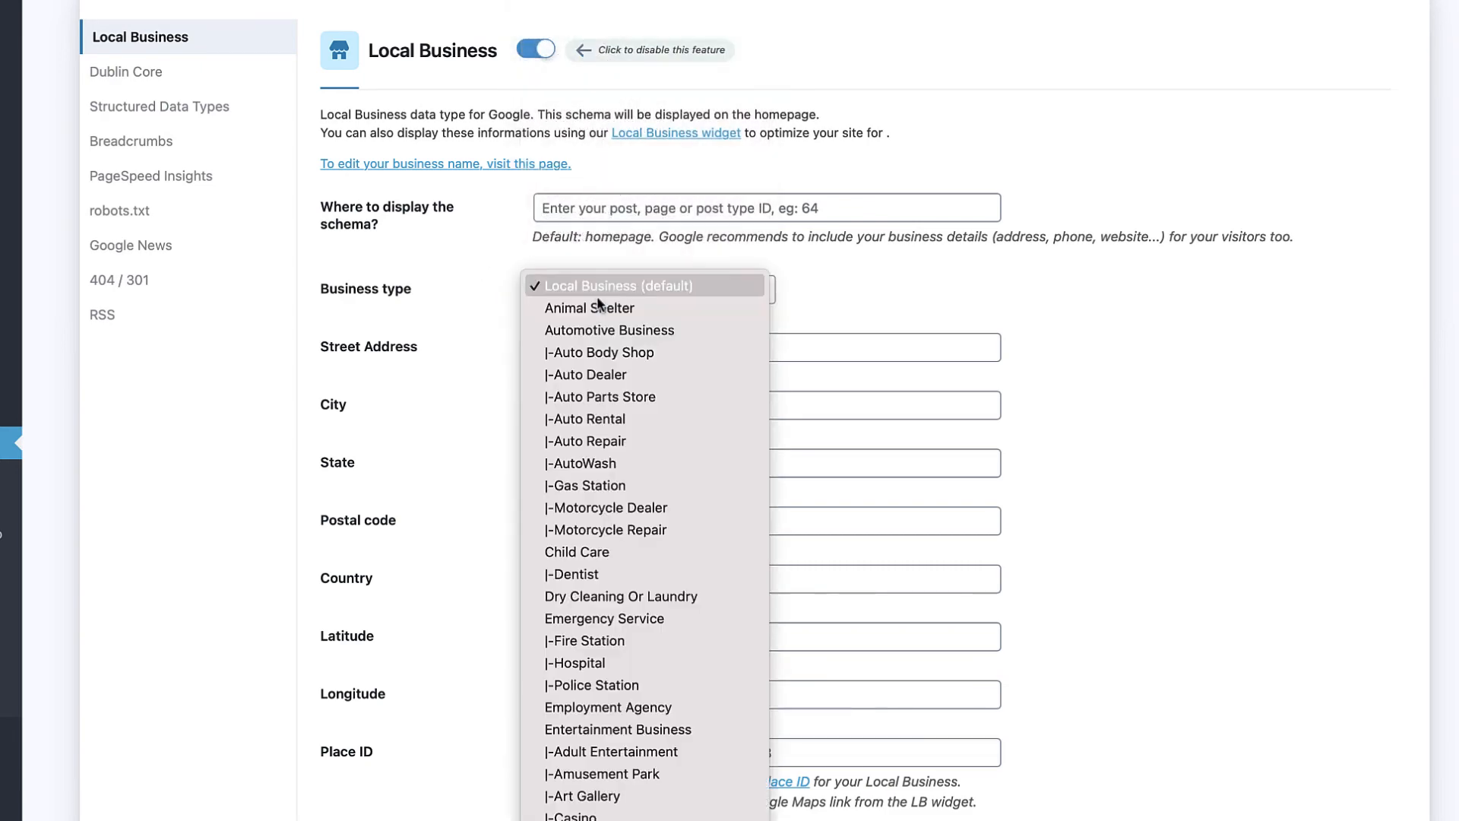
click(596, 328)
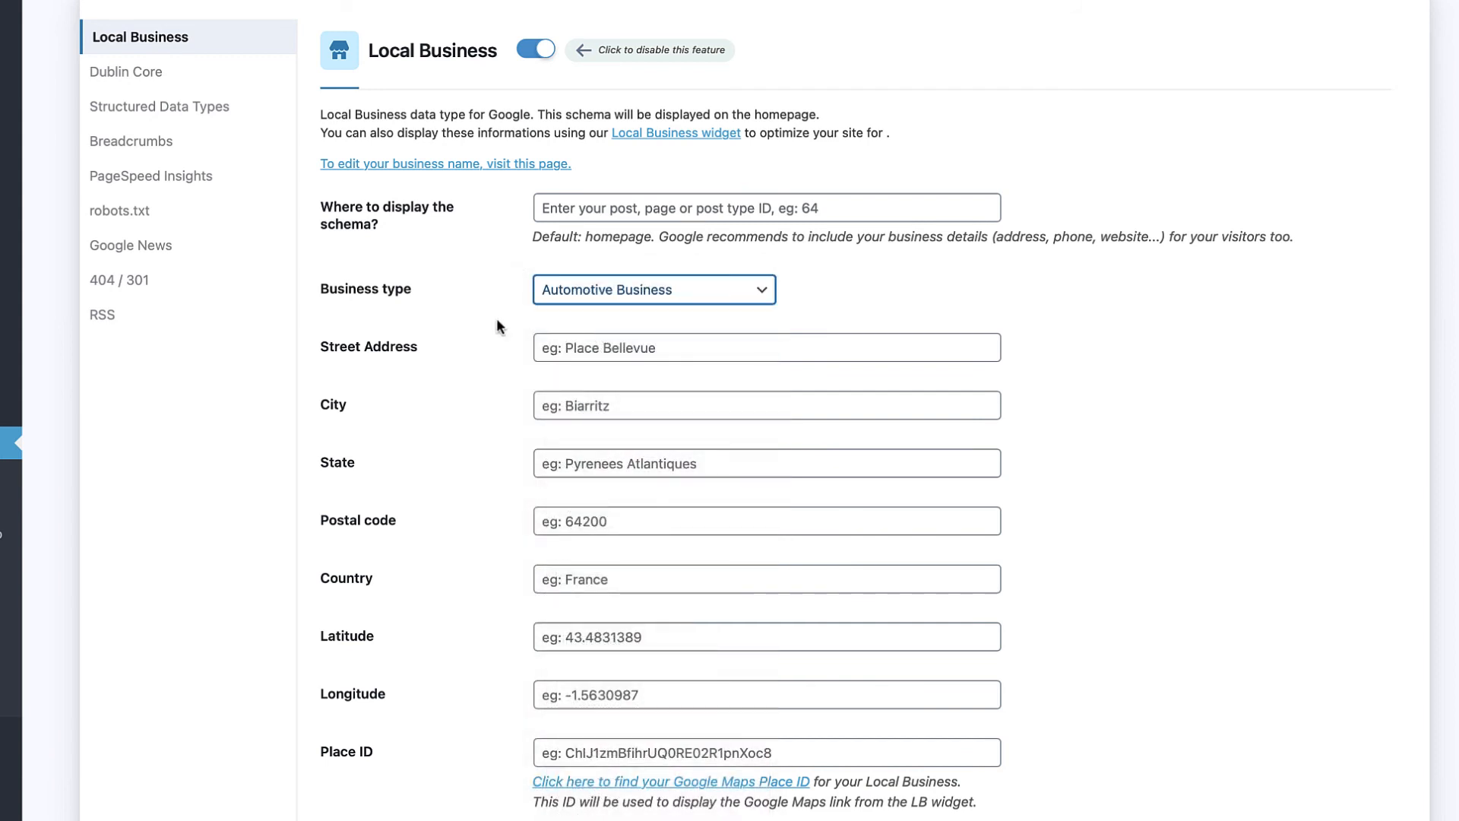
scroll(497, 326, down, 3)
click(599, 198)
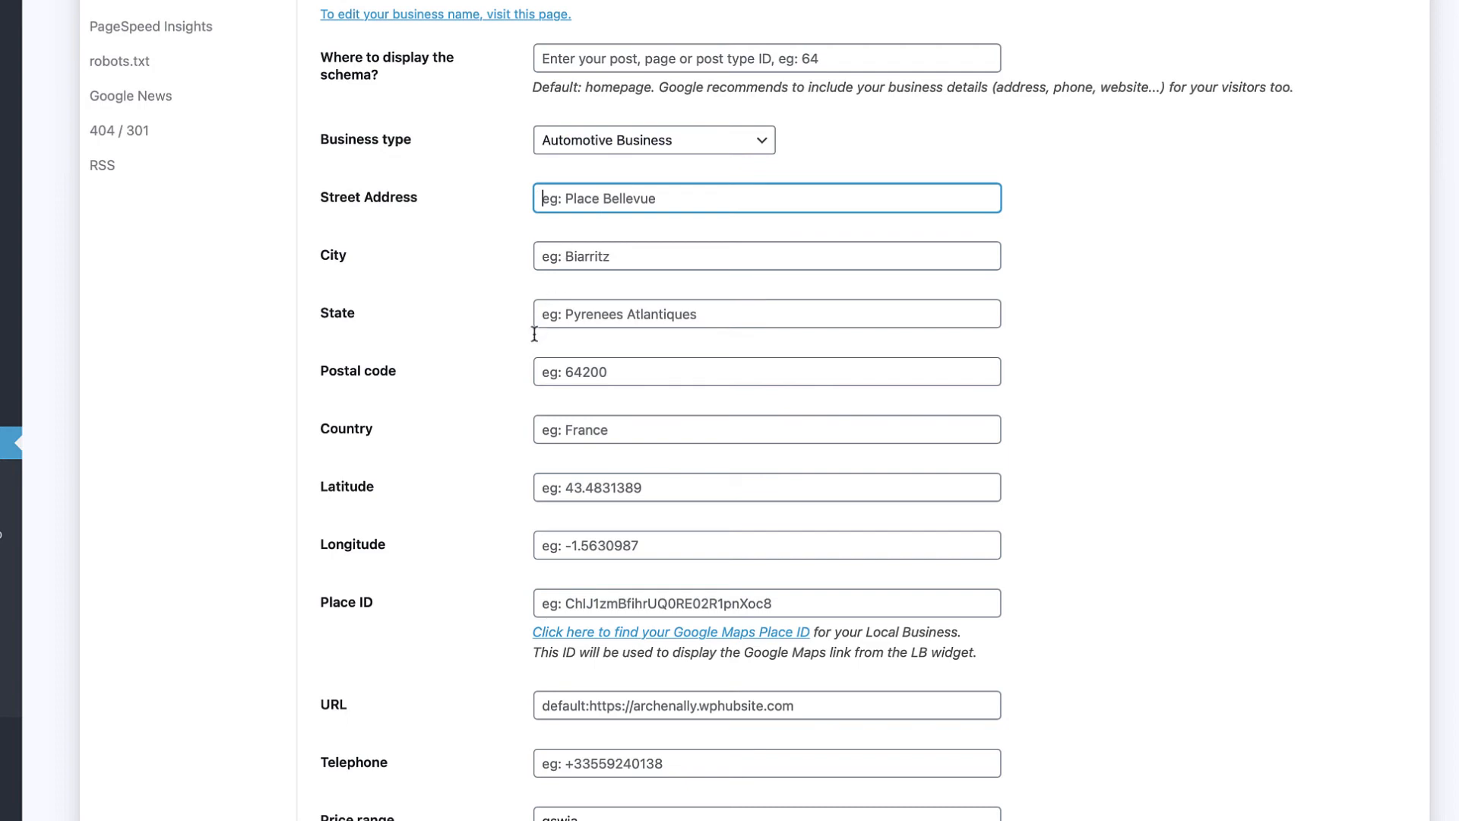
Step: Go down to the Place ID field and open Google's Place IDs guide from its help link
scroll(496, 348, down, 2)
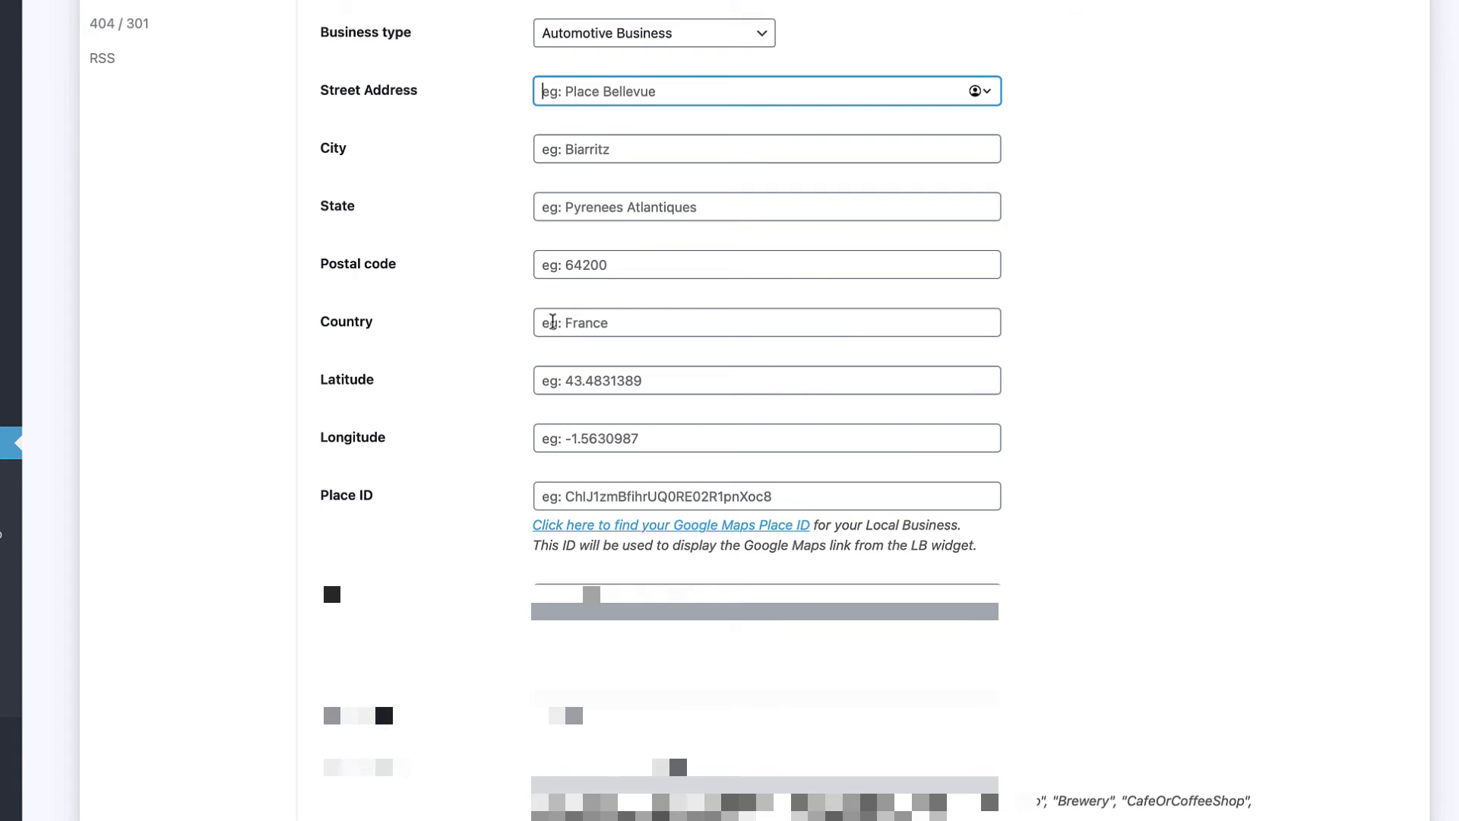
scroll(516, 309, down, 2)
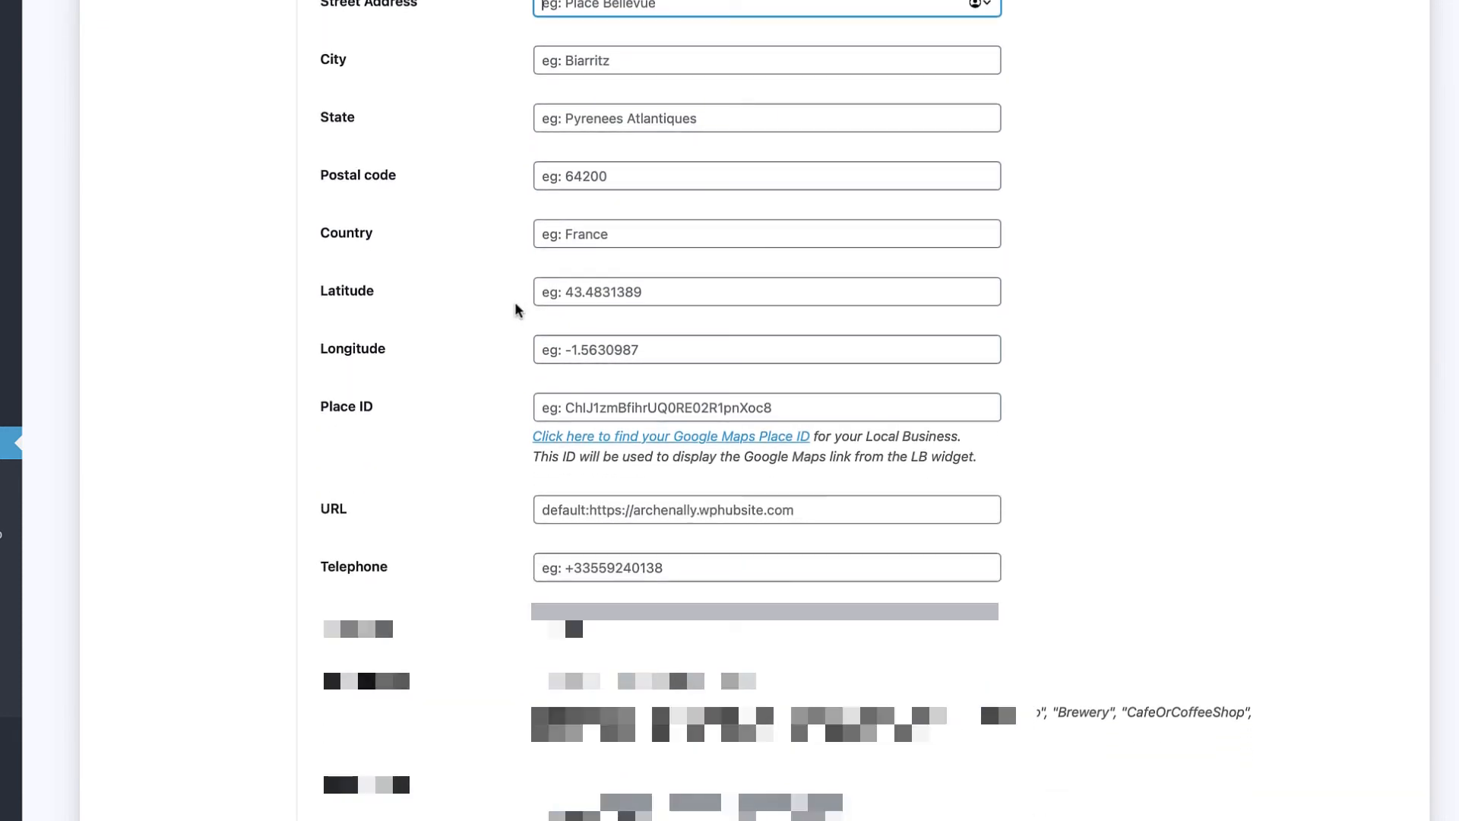
click(567, 293)
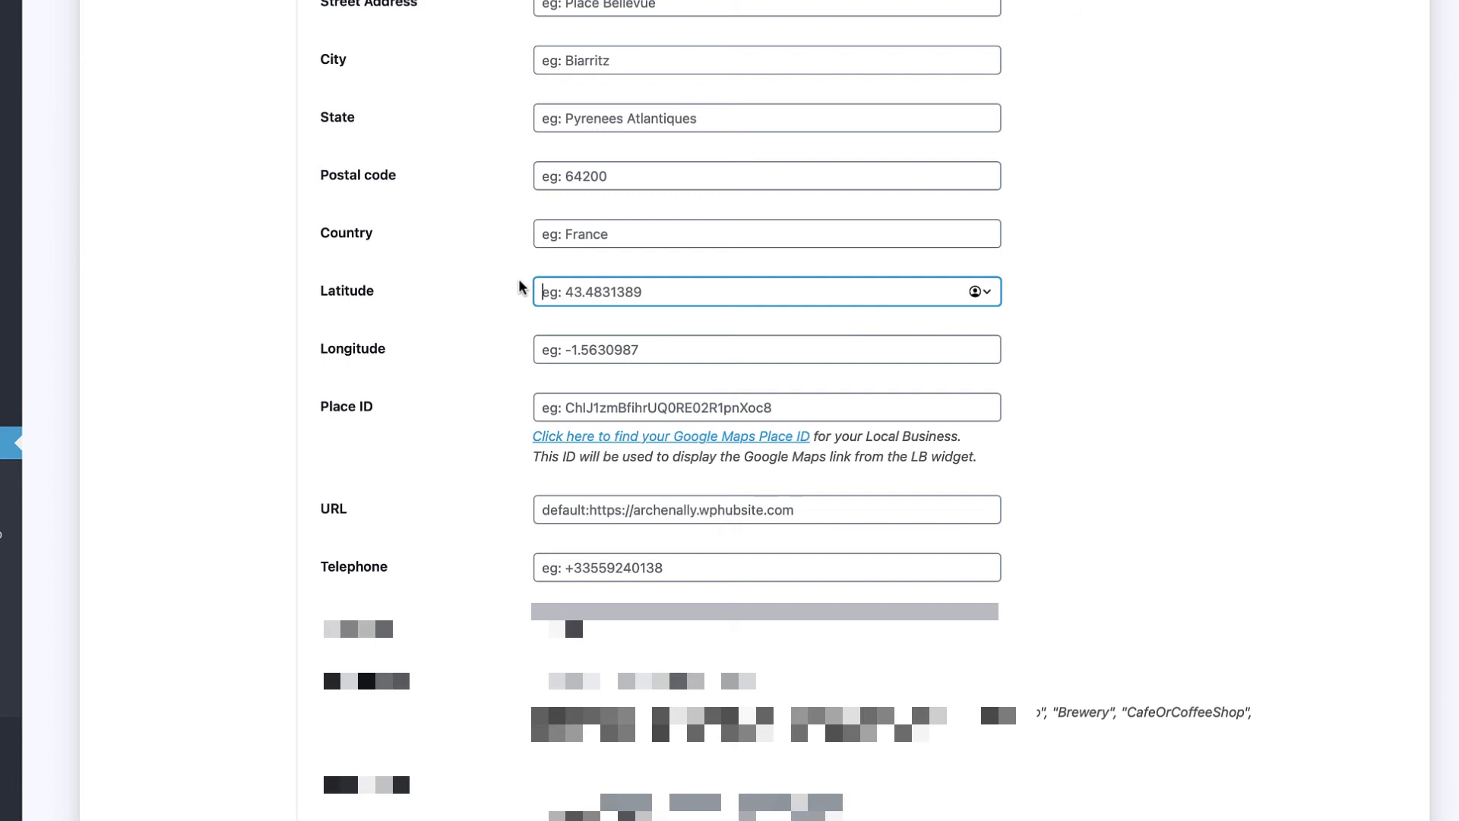
scroll(521, 287, down, 3)
click(561, 200)
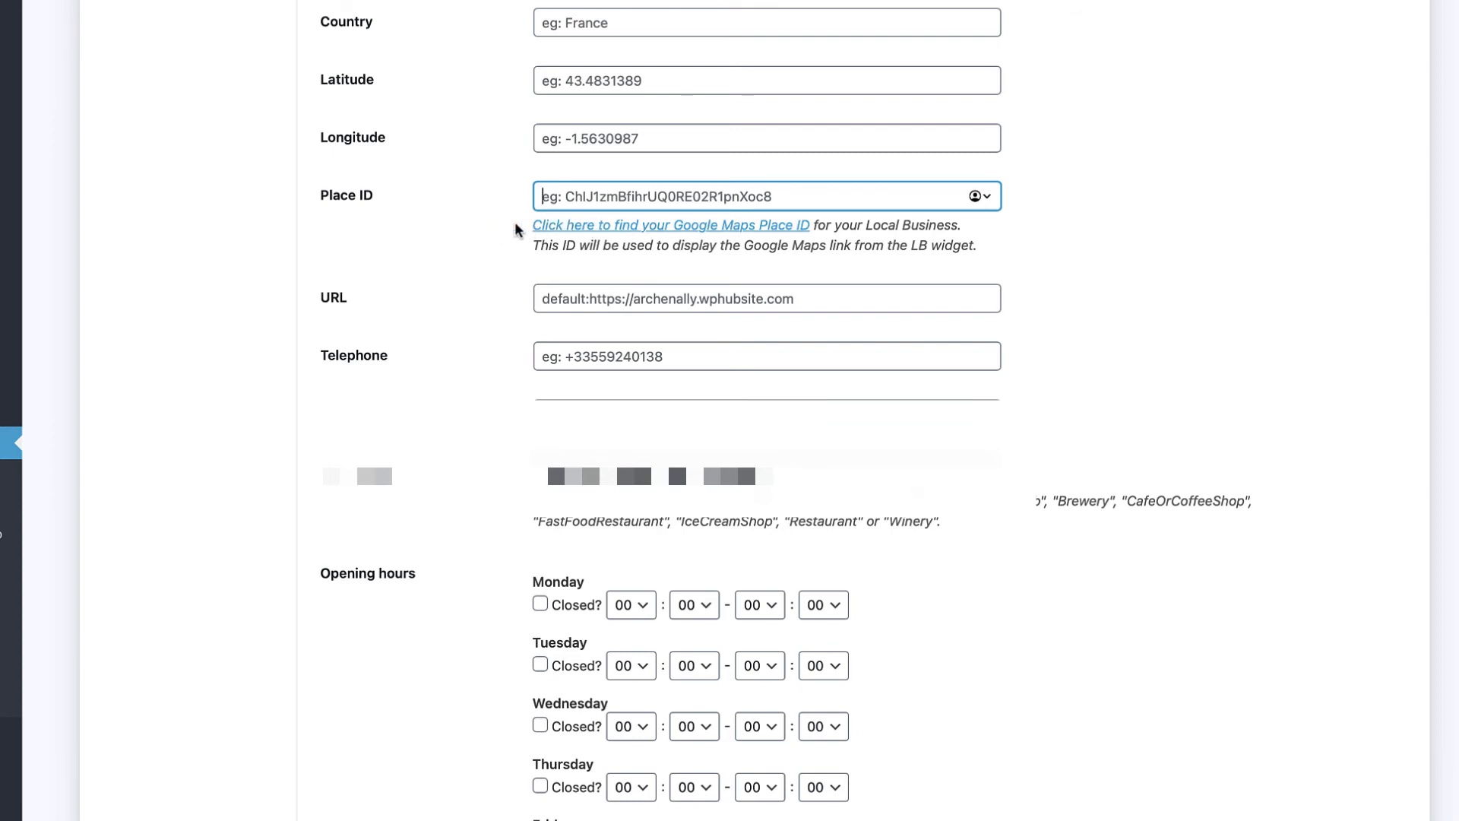
click(577, 226)
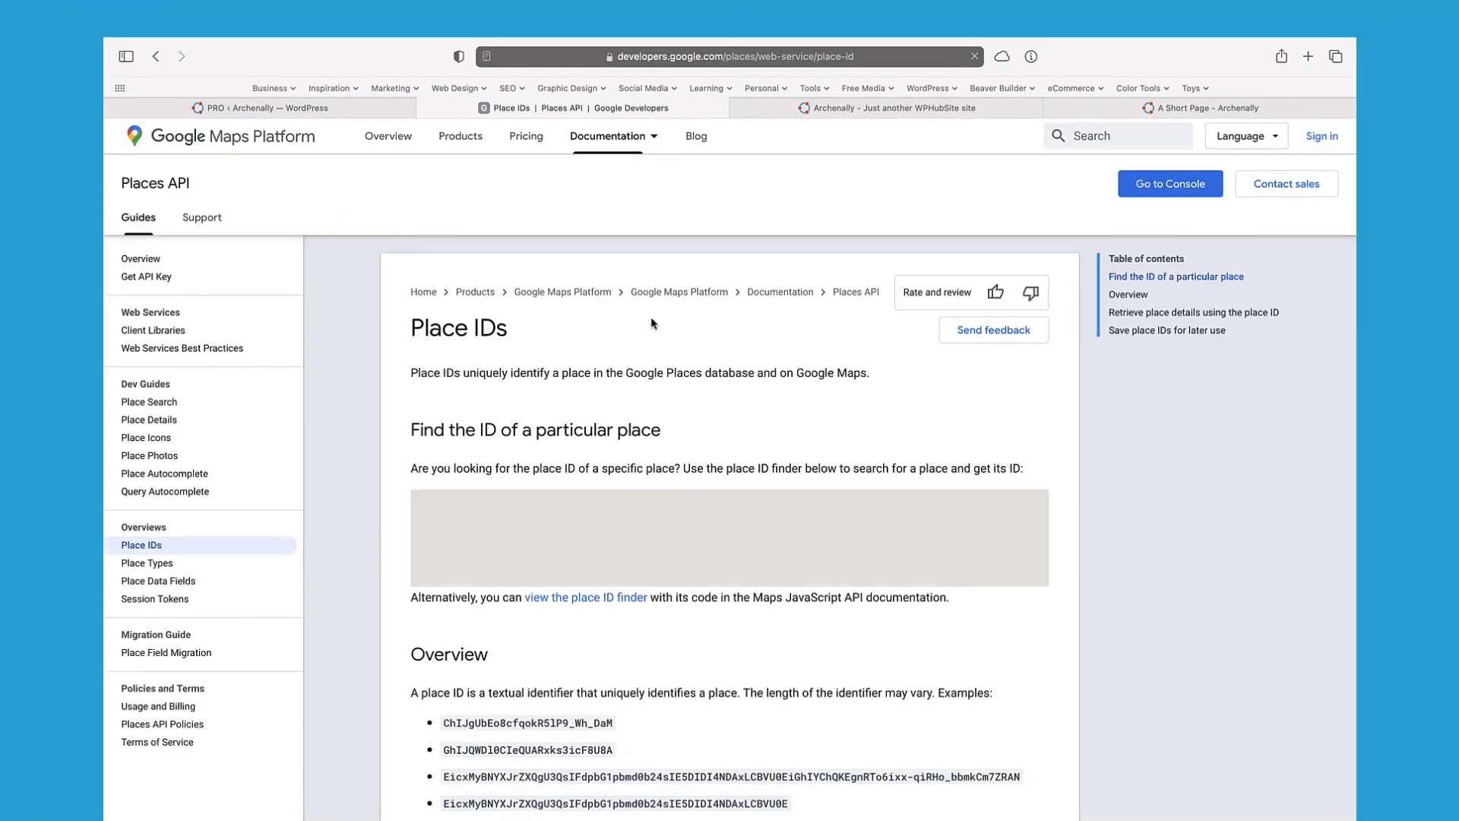
Step: Try the Place ID finder's location search, then return to the WordPress SEOPress settings tab
scroll(669, 338, down, 1)
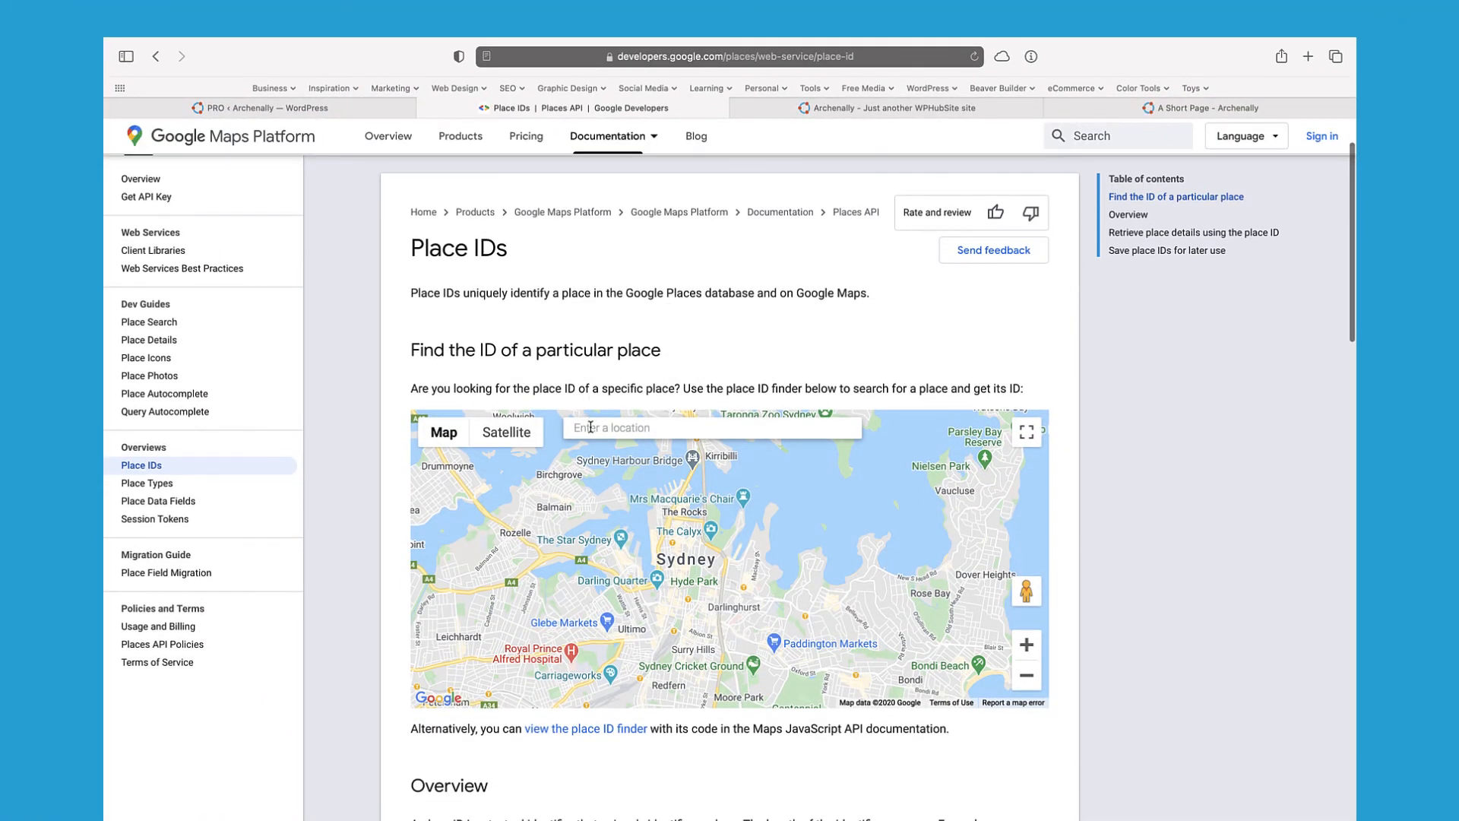
click(615, 432)
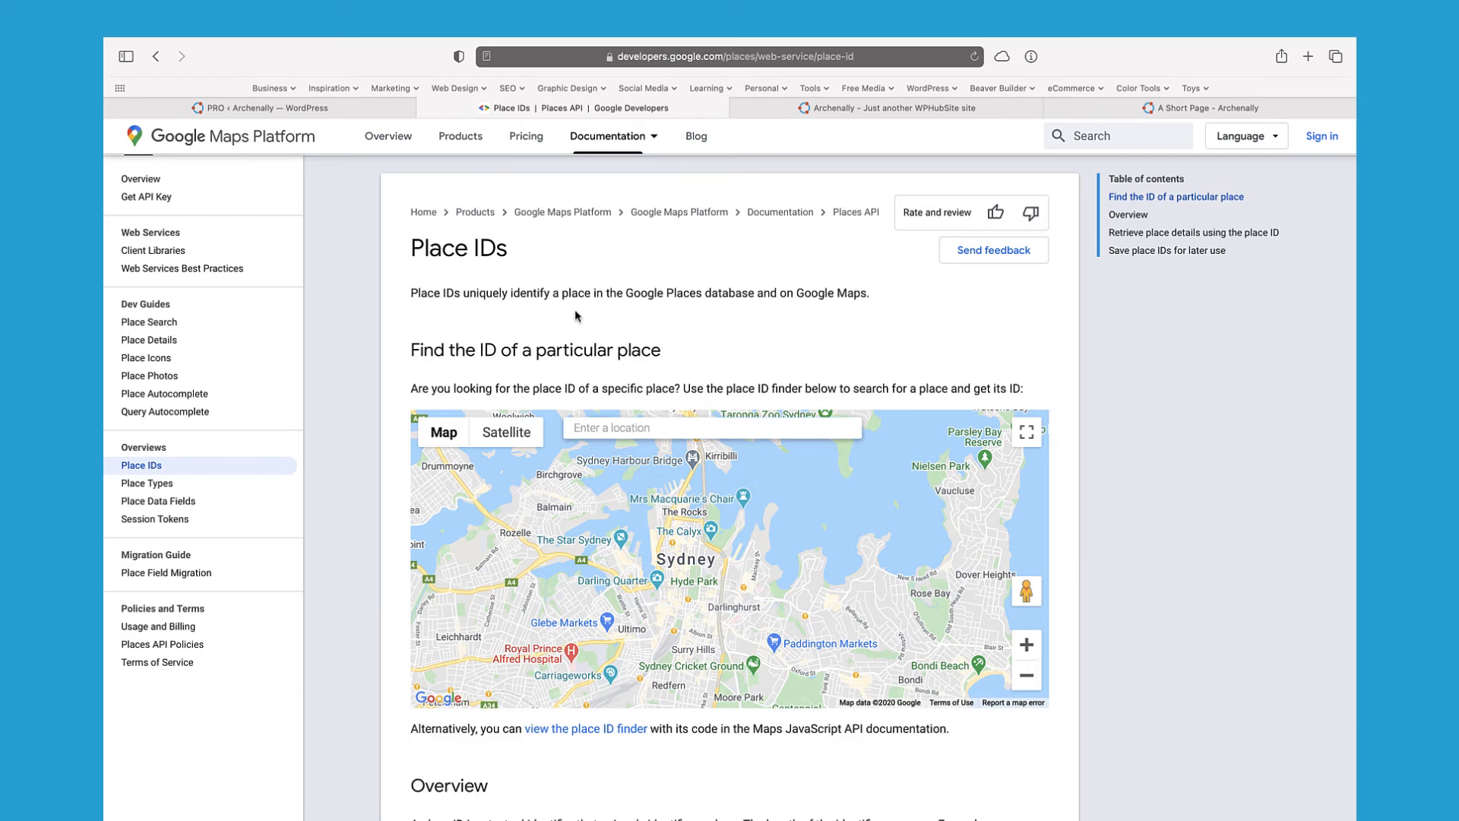
click(376, 111)
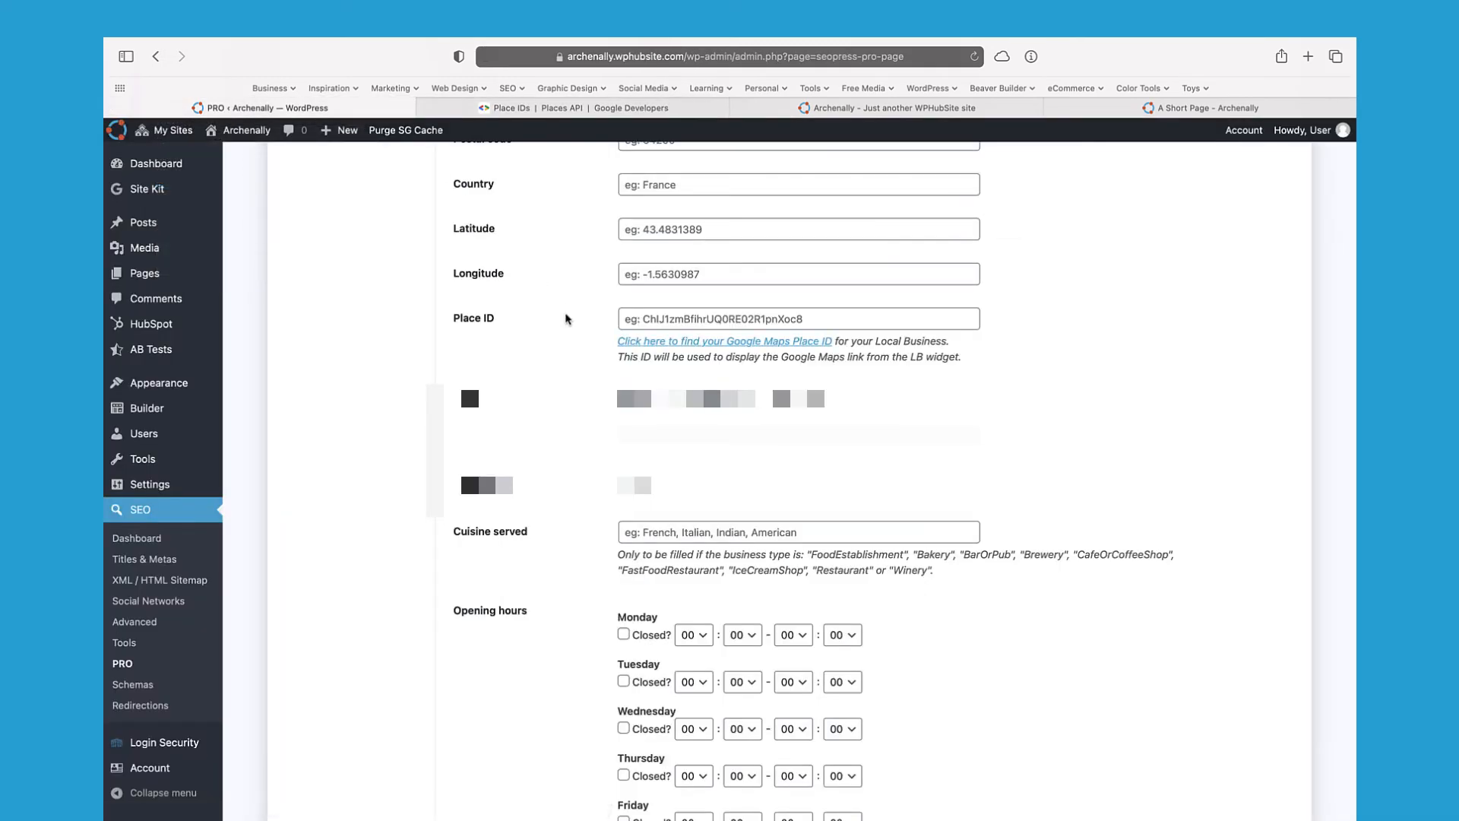
scroll(576, 373, down, 1)
click(635, 363)
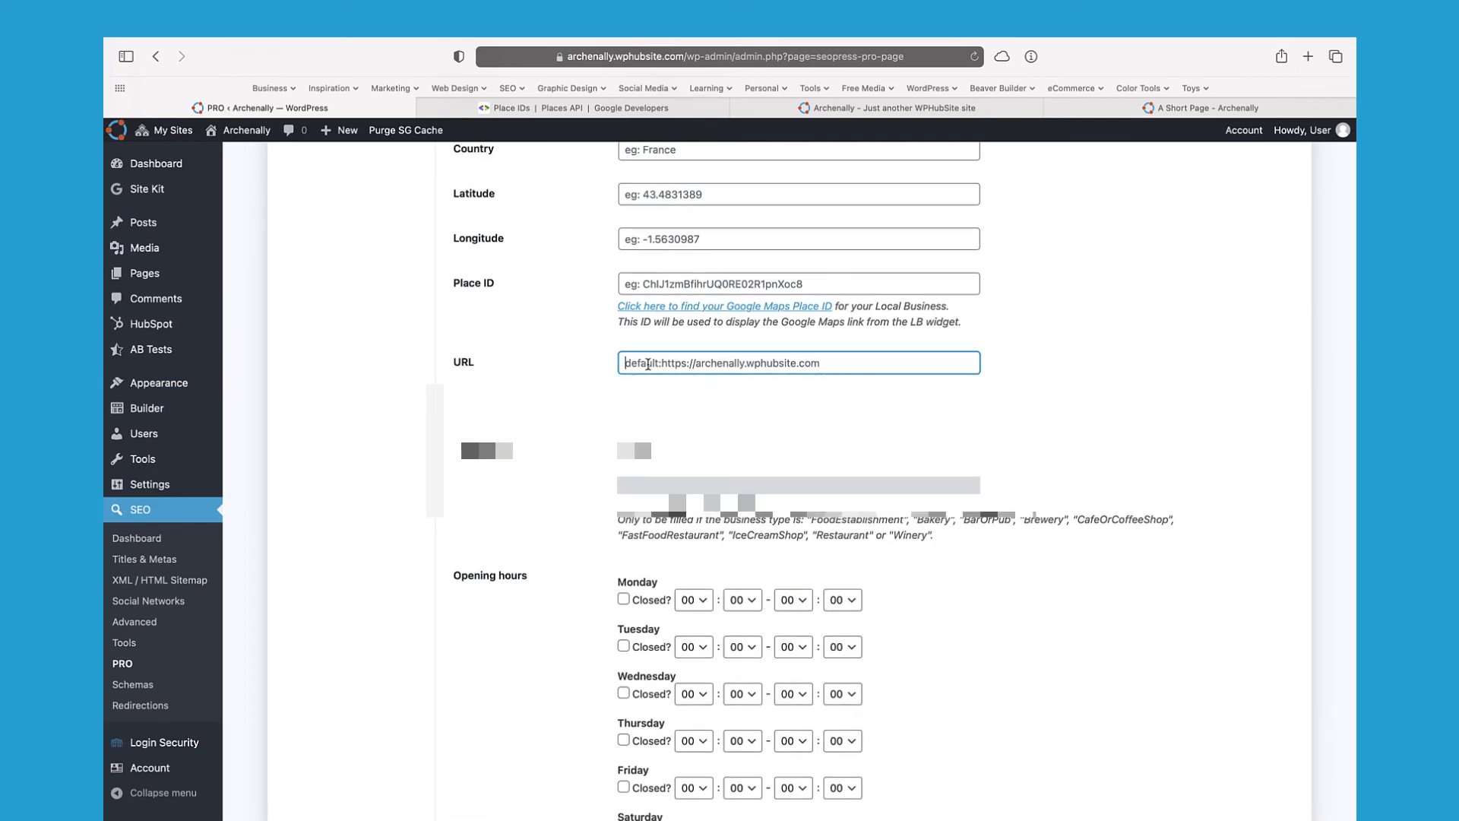
click(600, 362)
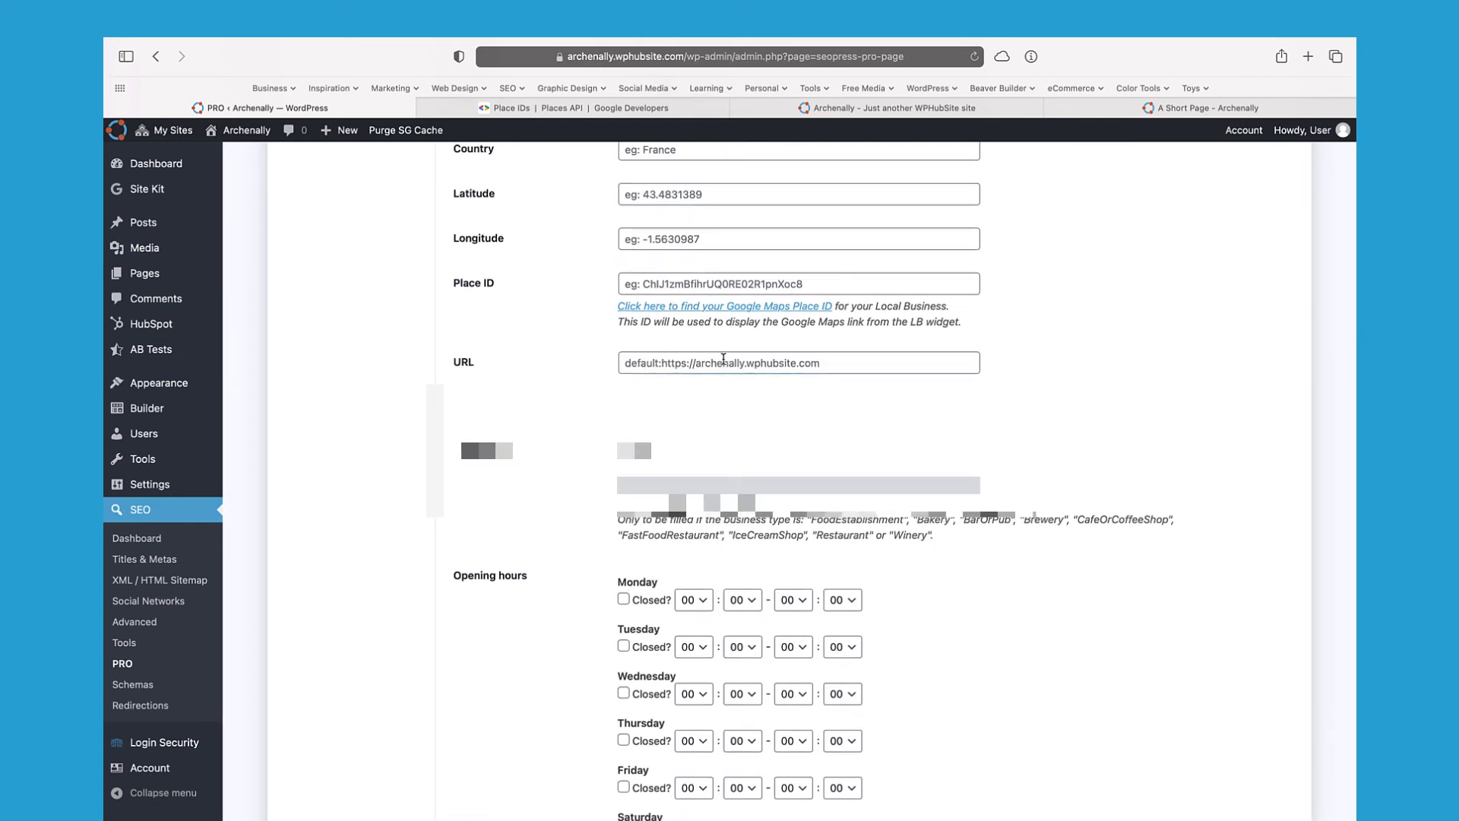
scroll(597, 361, down, 2)
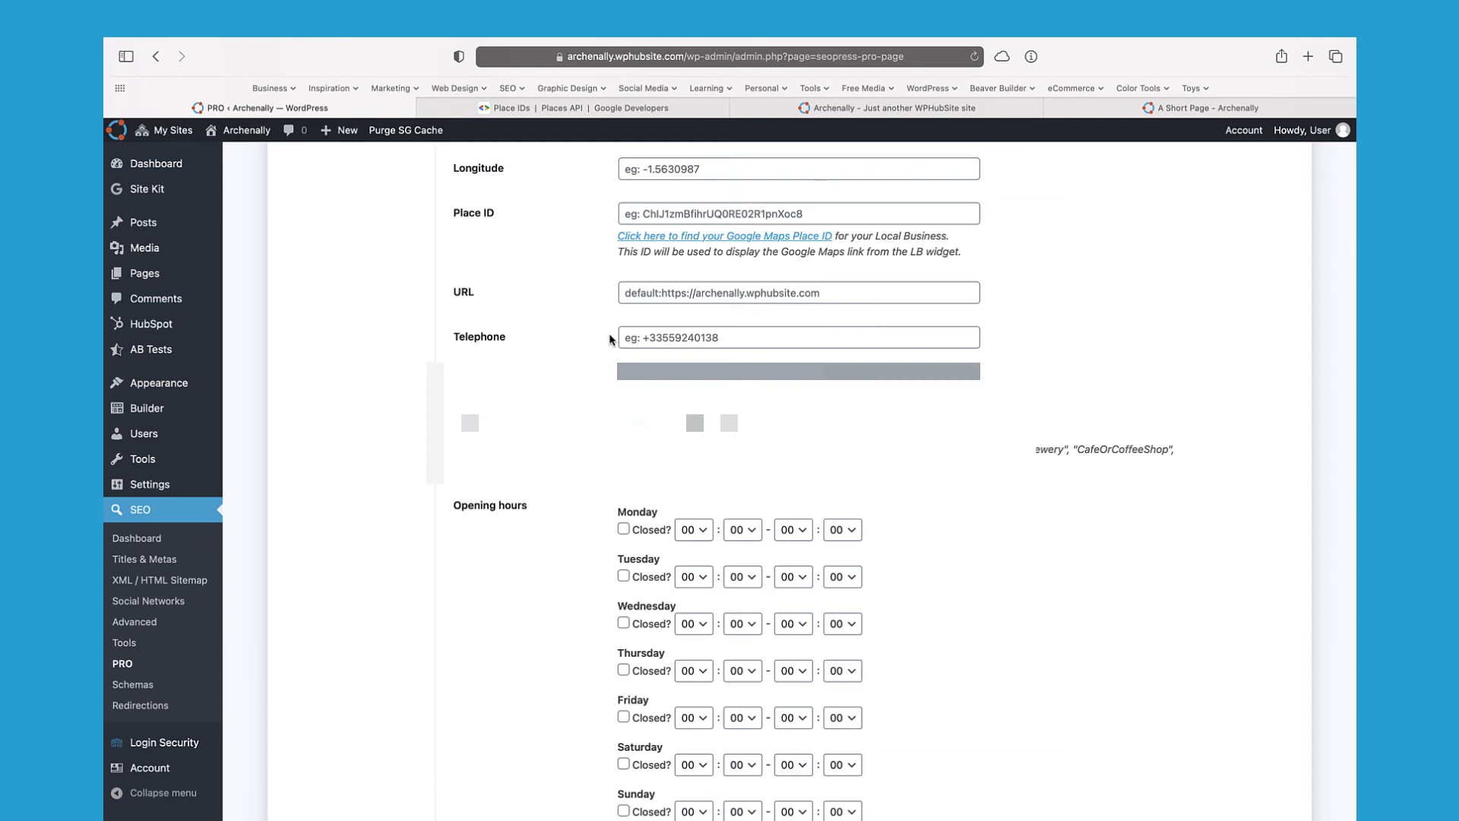
scroll(610, 339, down, 2)
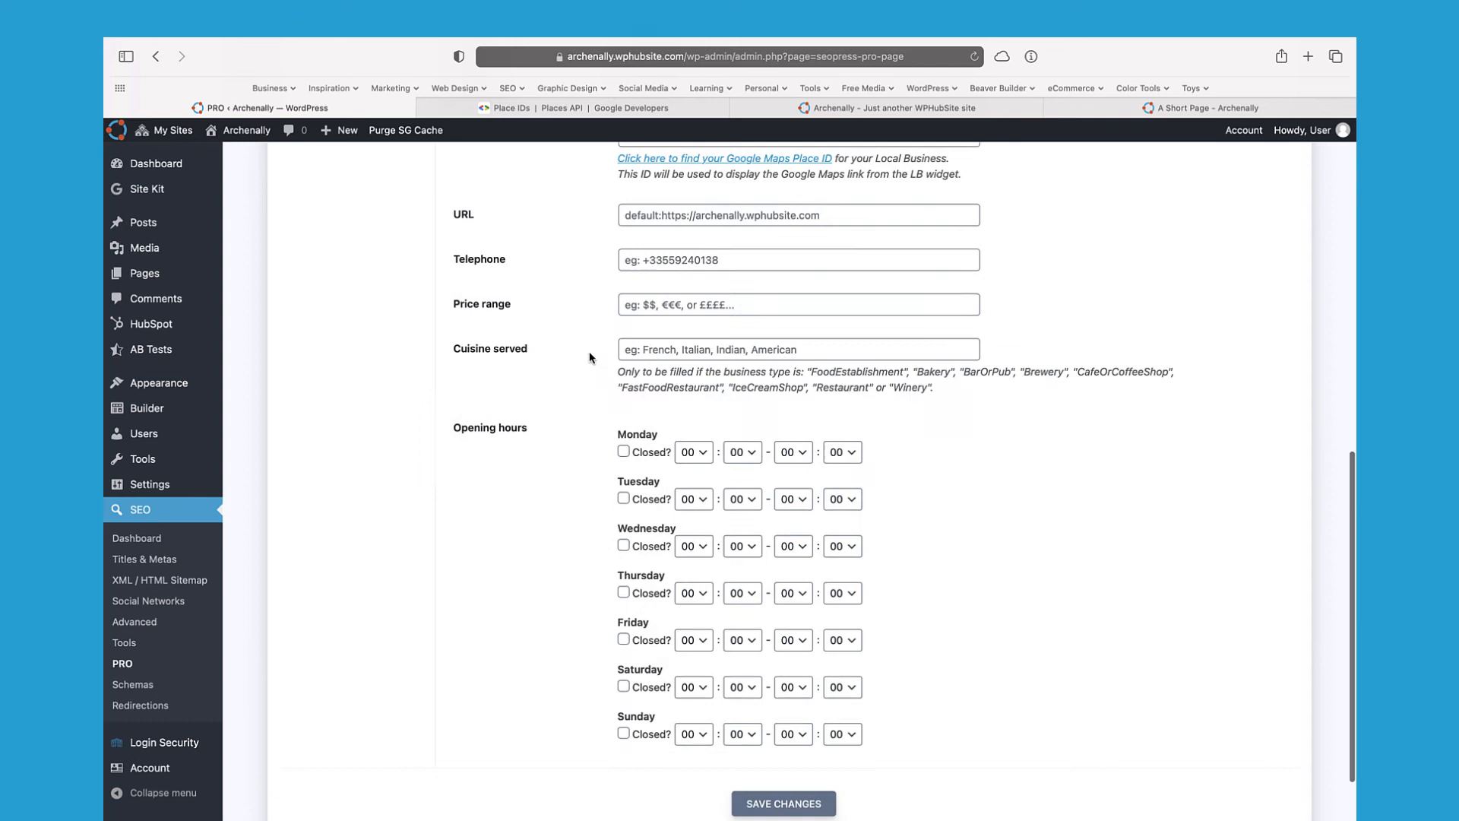
click(641, 311)
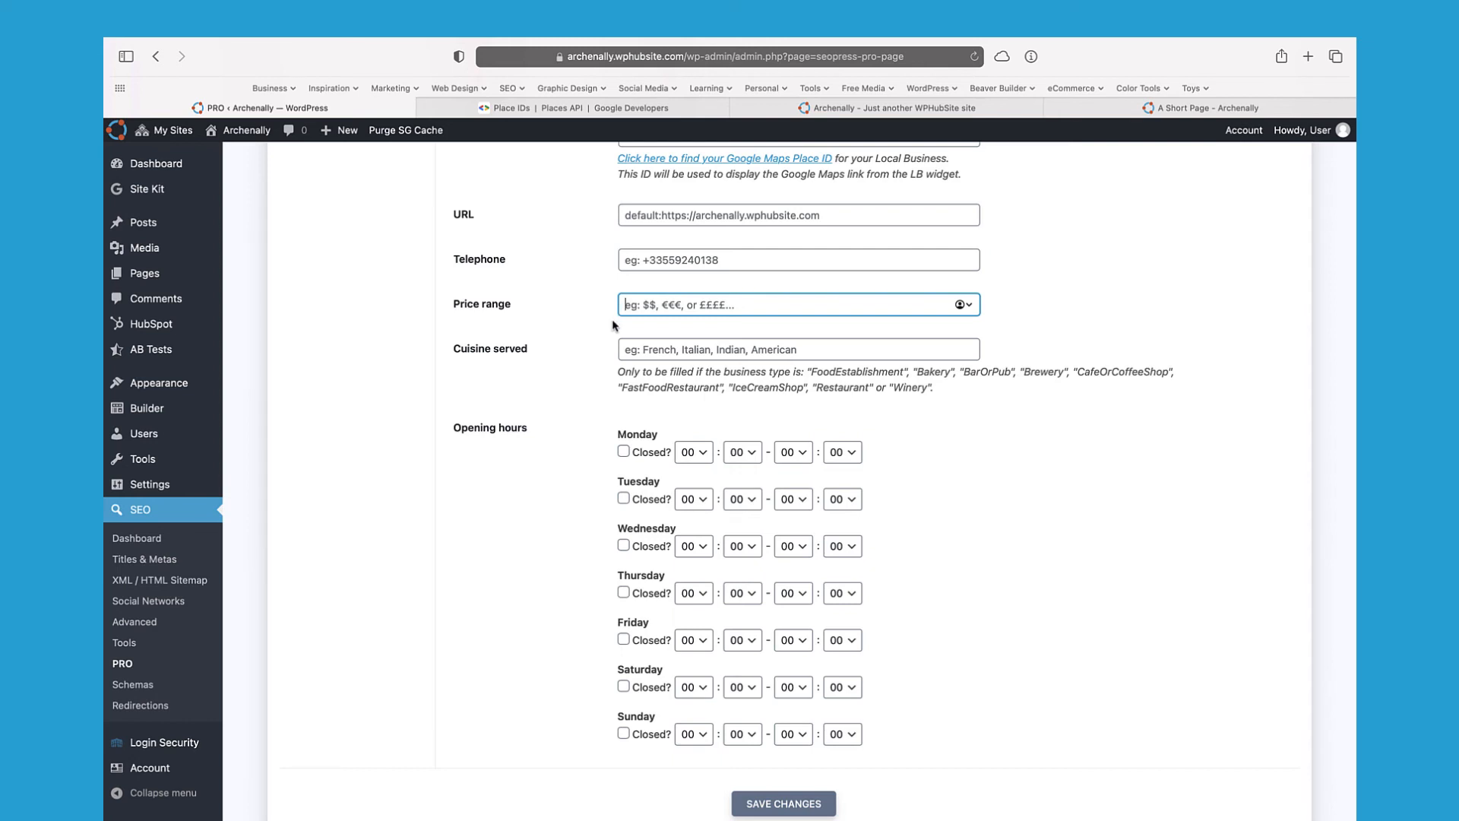
scroll(613, 326, down, 2)
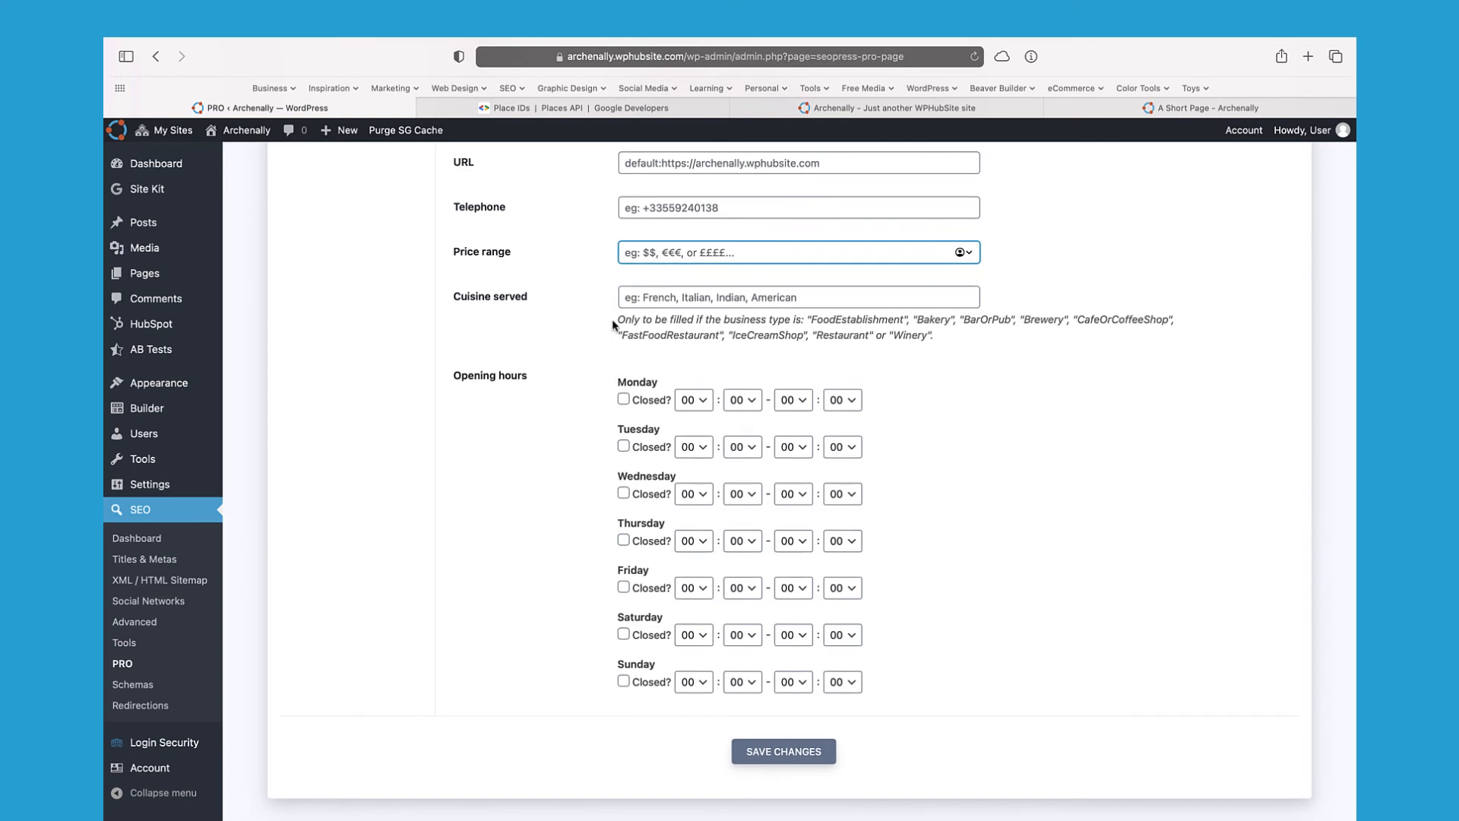
scroll(613, 325, up, 15)
scroll(612, 326, down, 7)
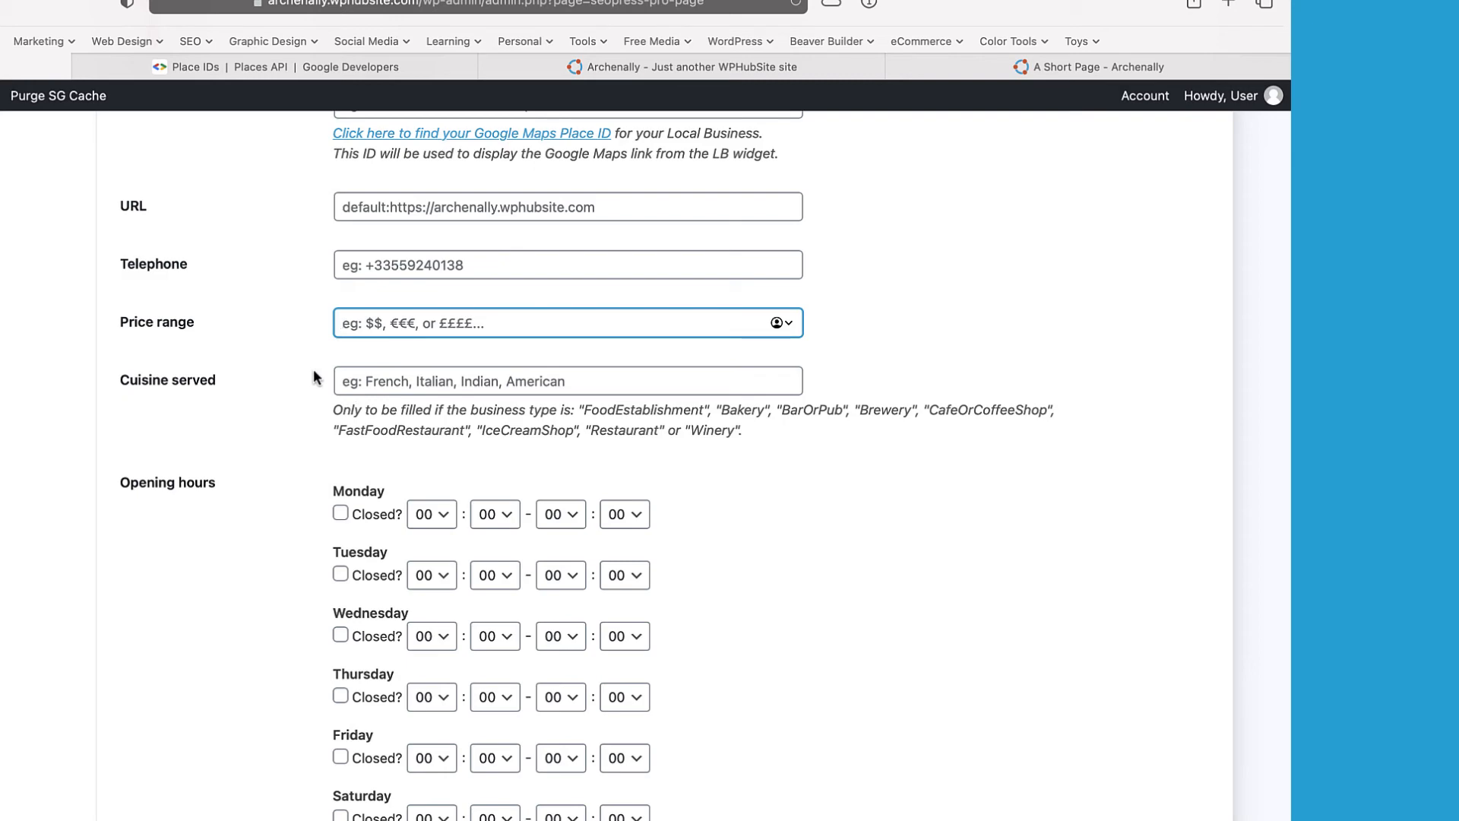
scroll(315, 377, up, 10)
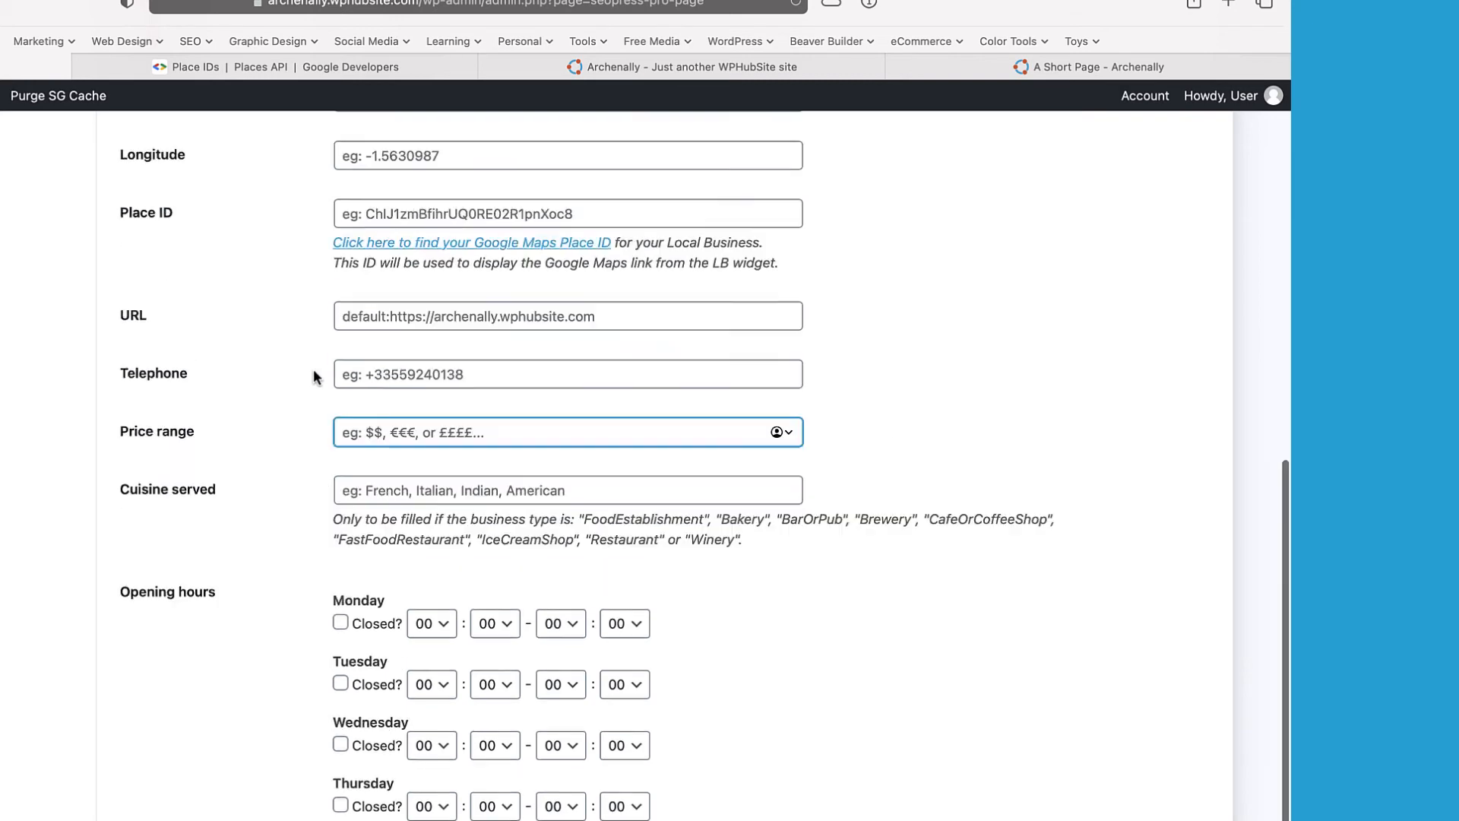
scroll(313, 367, down, 10)
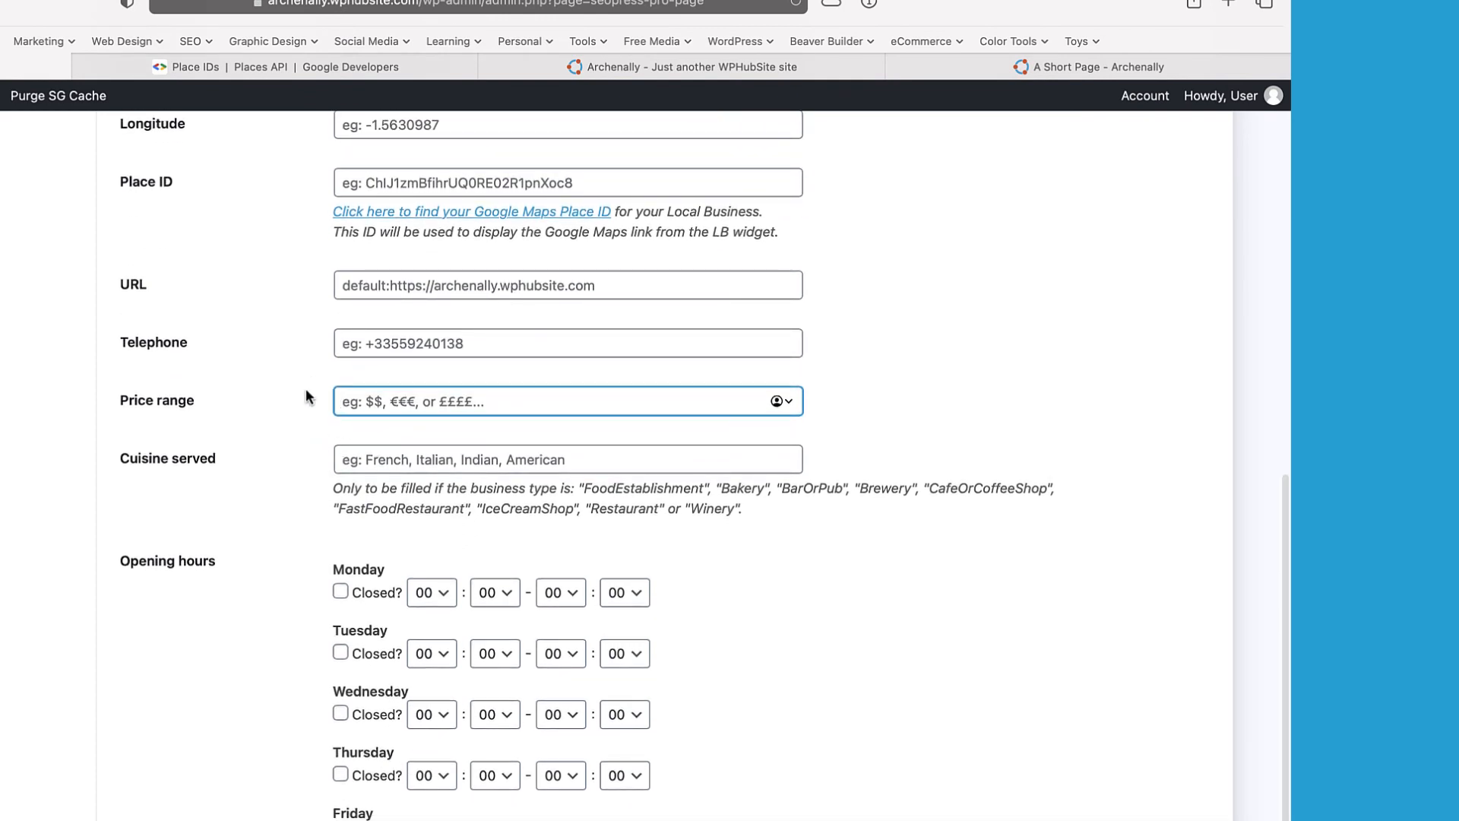
scroll(310, 427, down, 3)
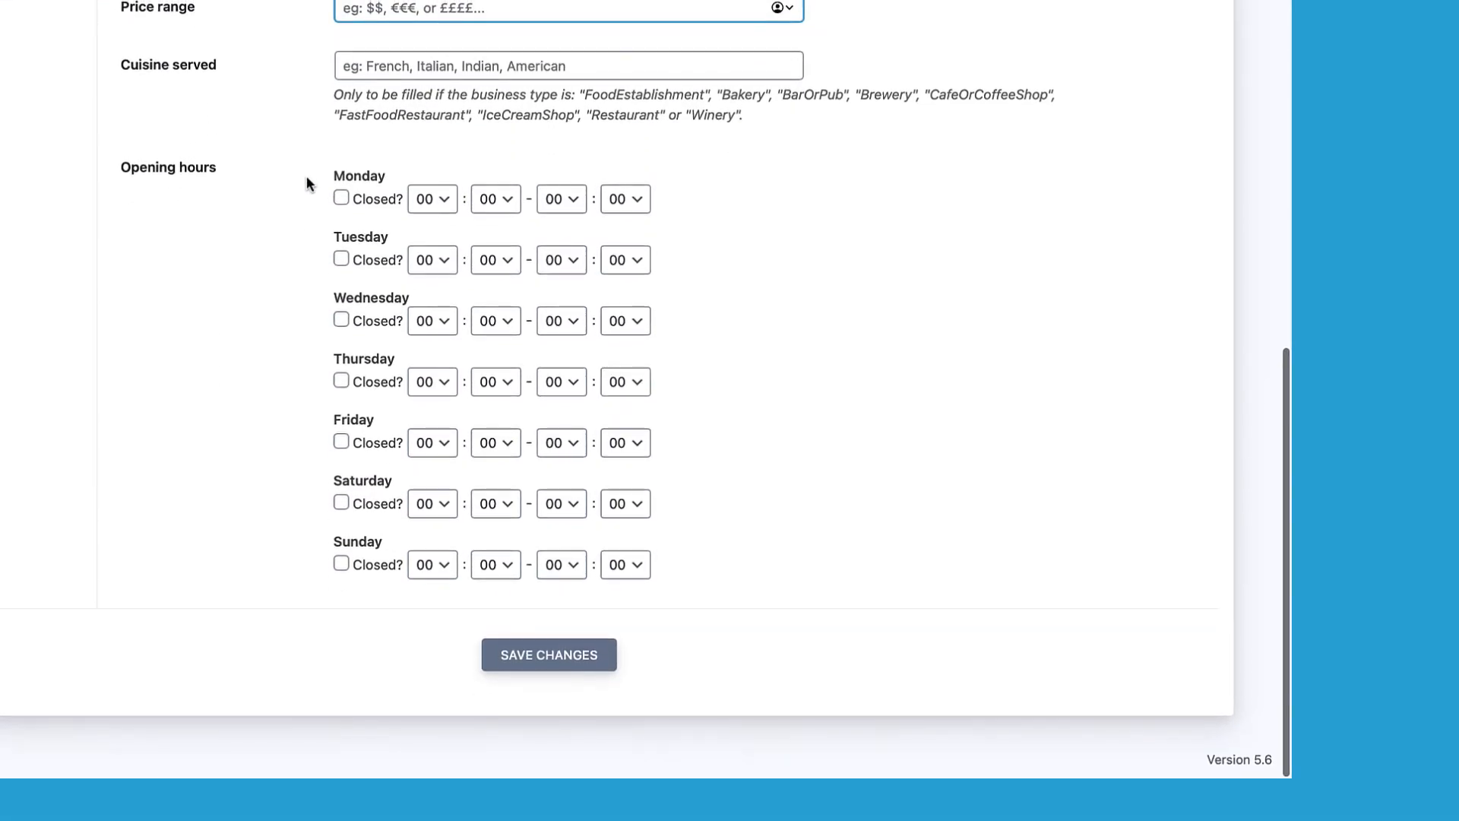
Step: Keep Monday open and set its opening time to 08:00
click(341, 418)
click(341, 199)
click(440, 196)
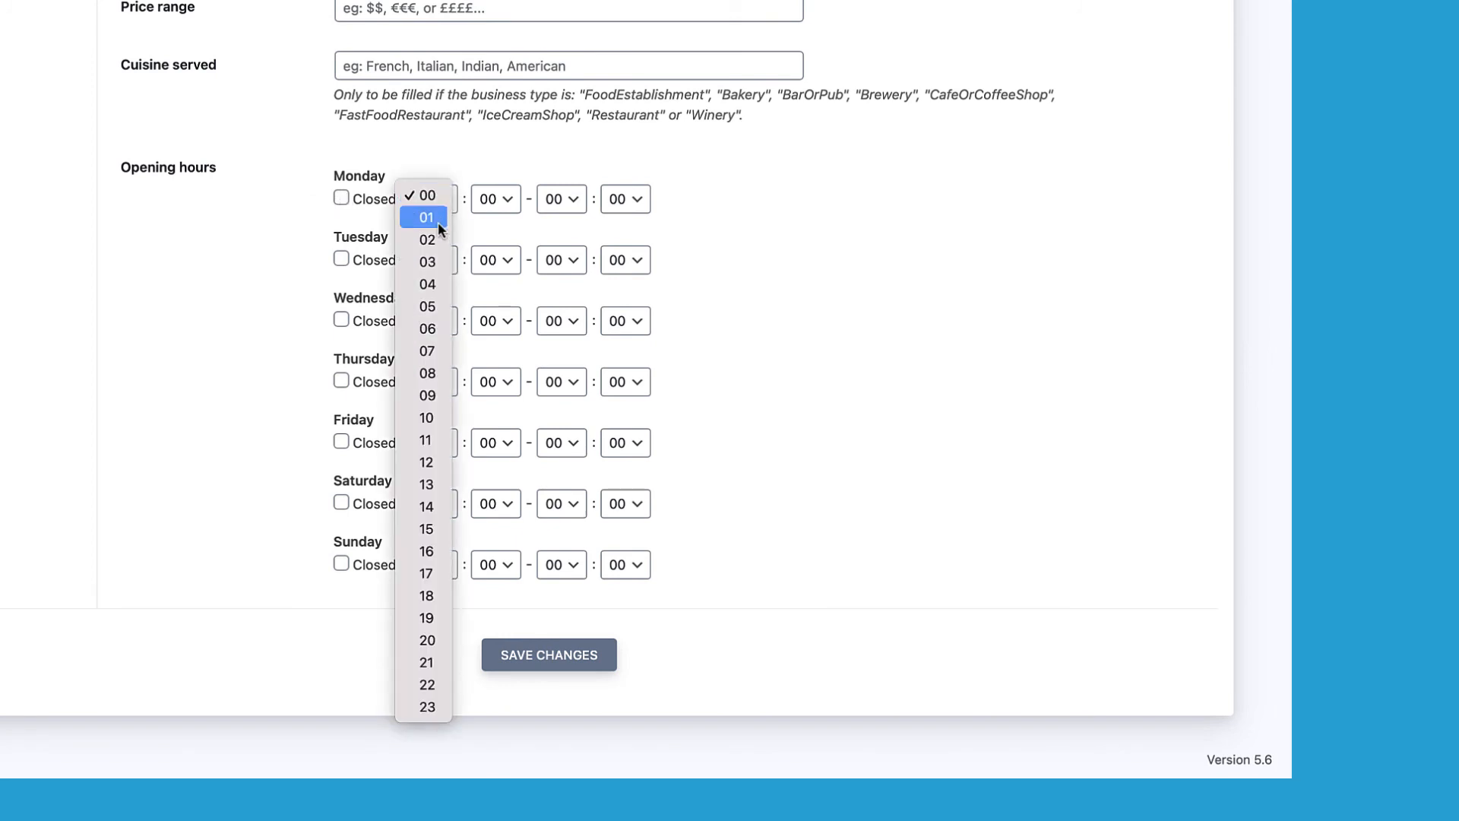
click(426, 261)
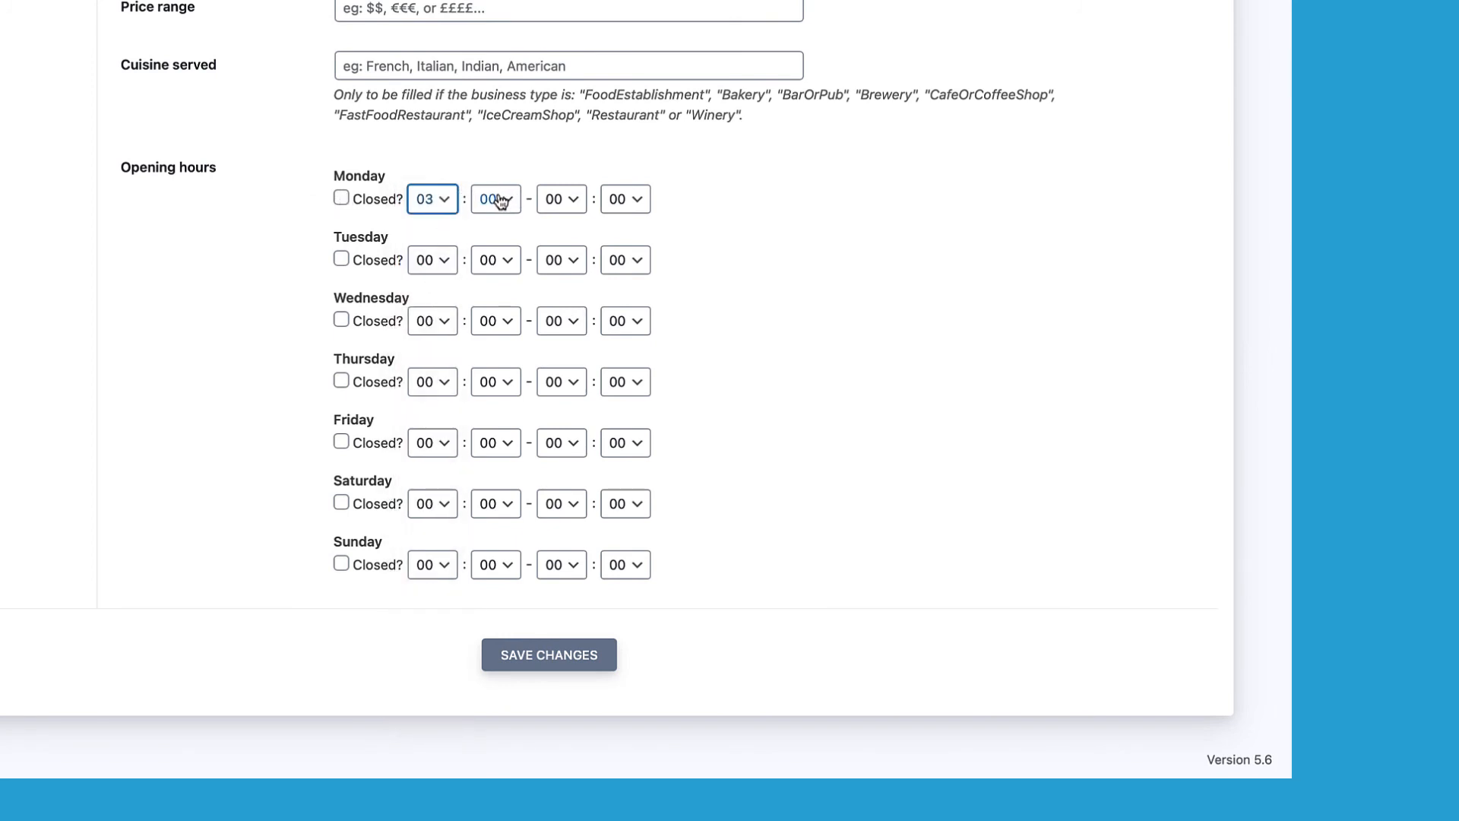
click(500, 197)
click(478, 282)
click(495, 199)
click(495, 199)
click(420, 202)
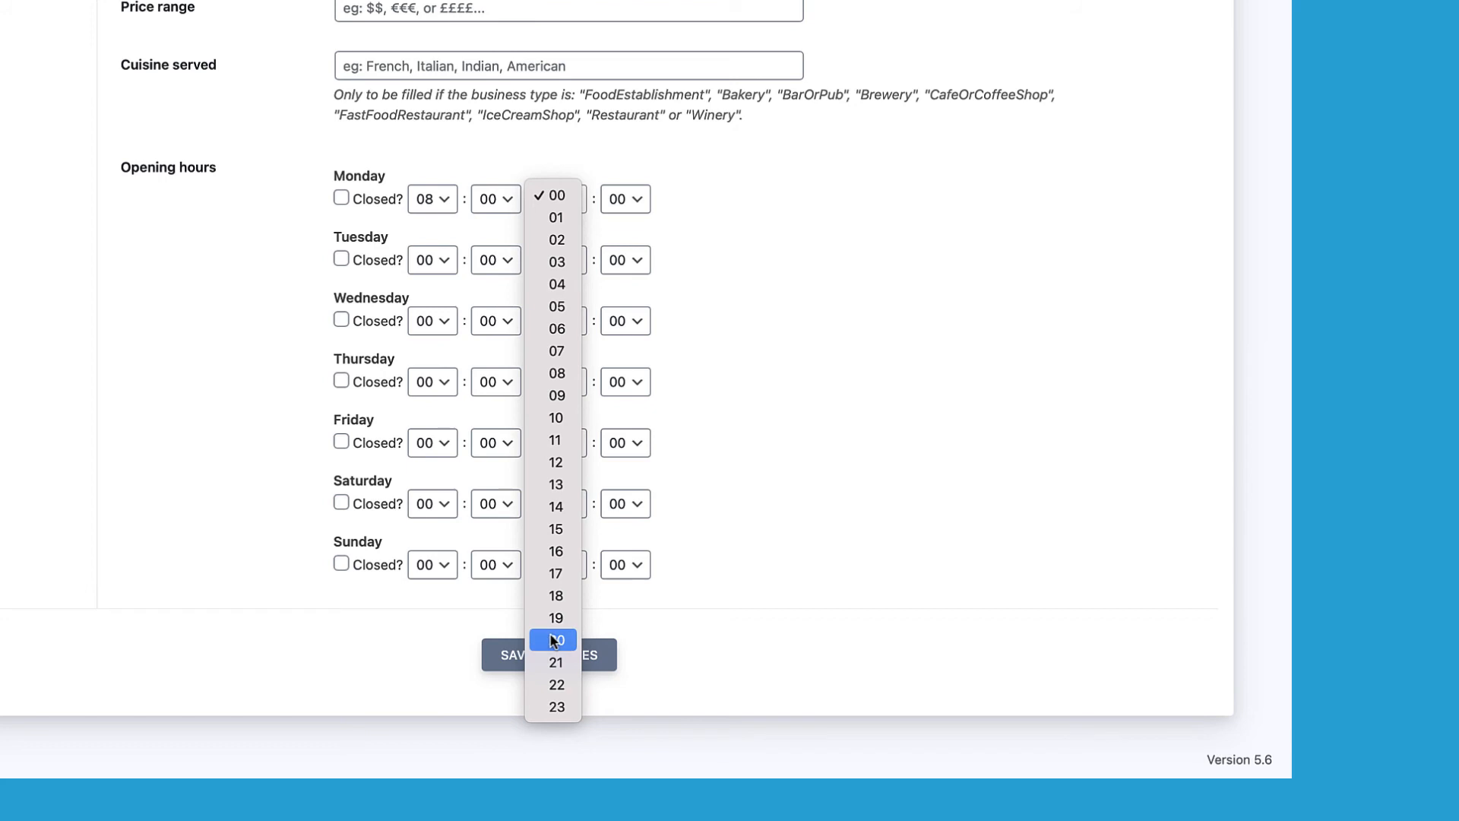
Step: Set Monday's closing time to 20:00 and mark Saturday and Sunday as closed
click(621, 295)
click(631, 201)
click(630, 200)
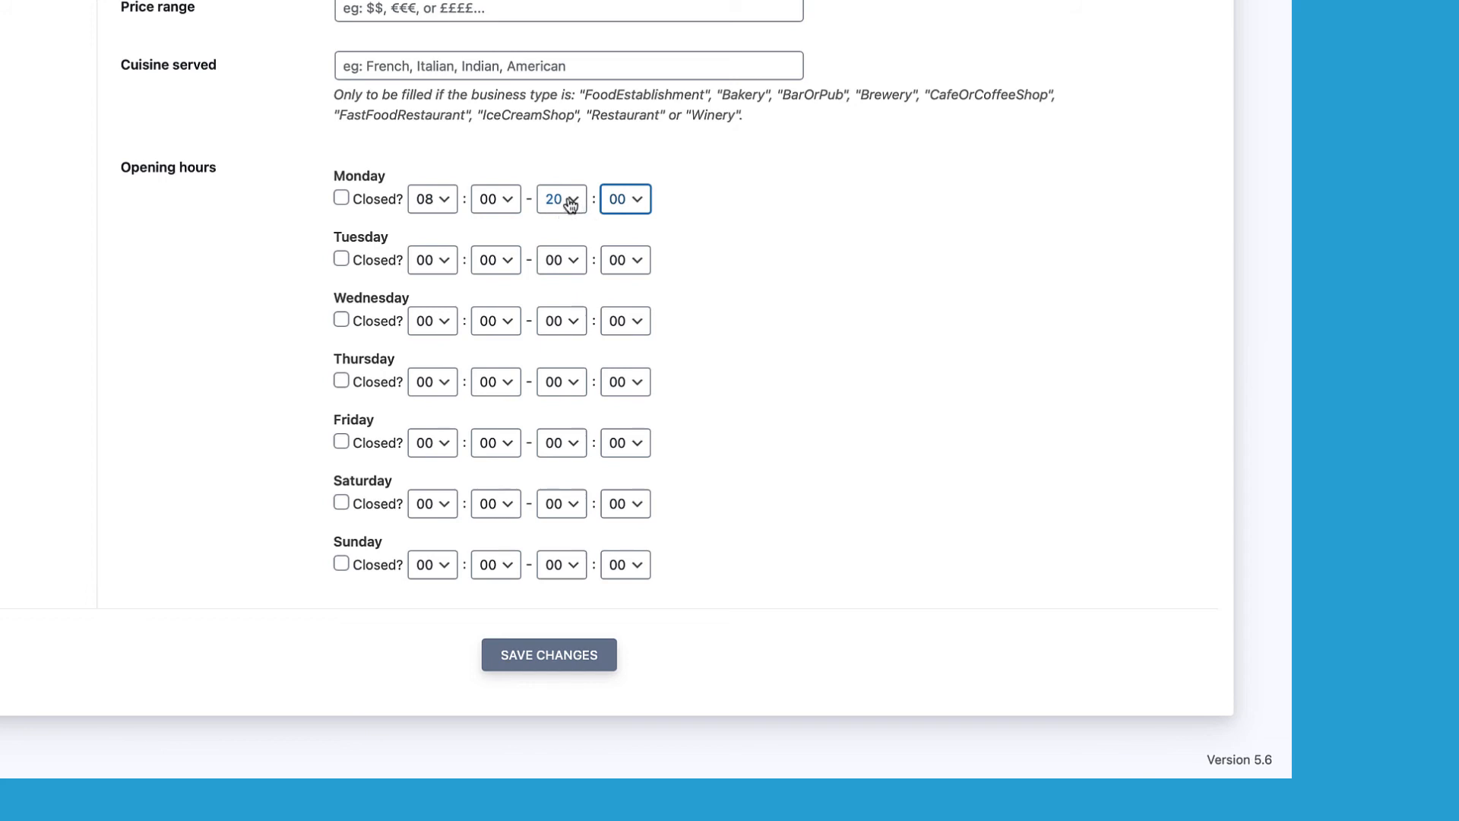
click(340, 503)
click(341, 564)
Step: Save the Local Business opening hours and close the 'Place IDs | Places API' tab
click(522, 662)
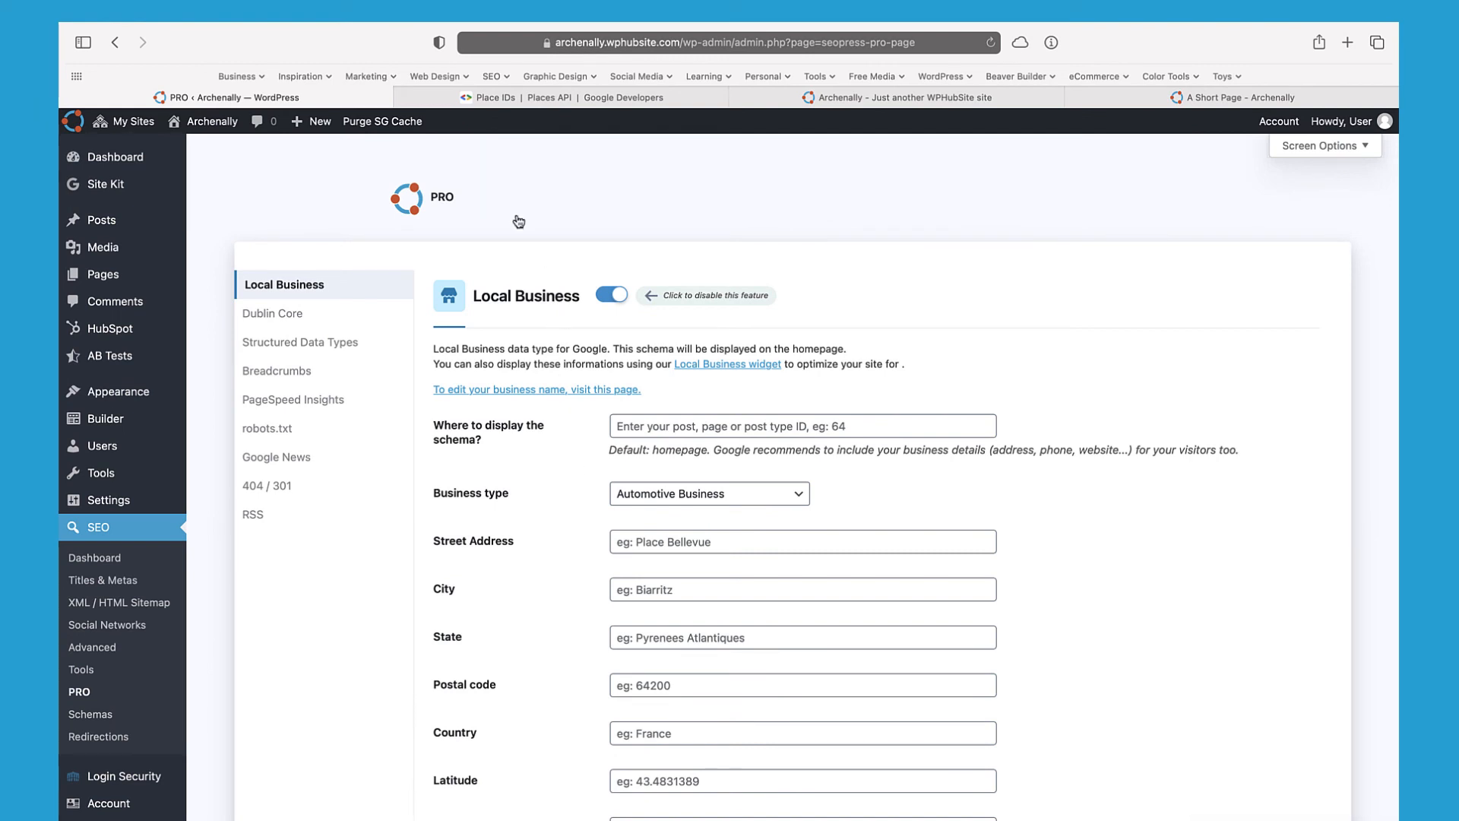
click(403, 98)
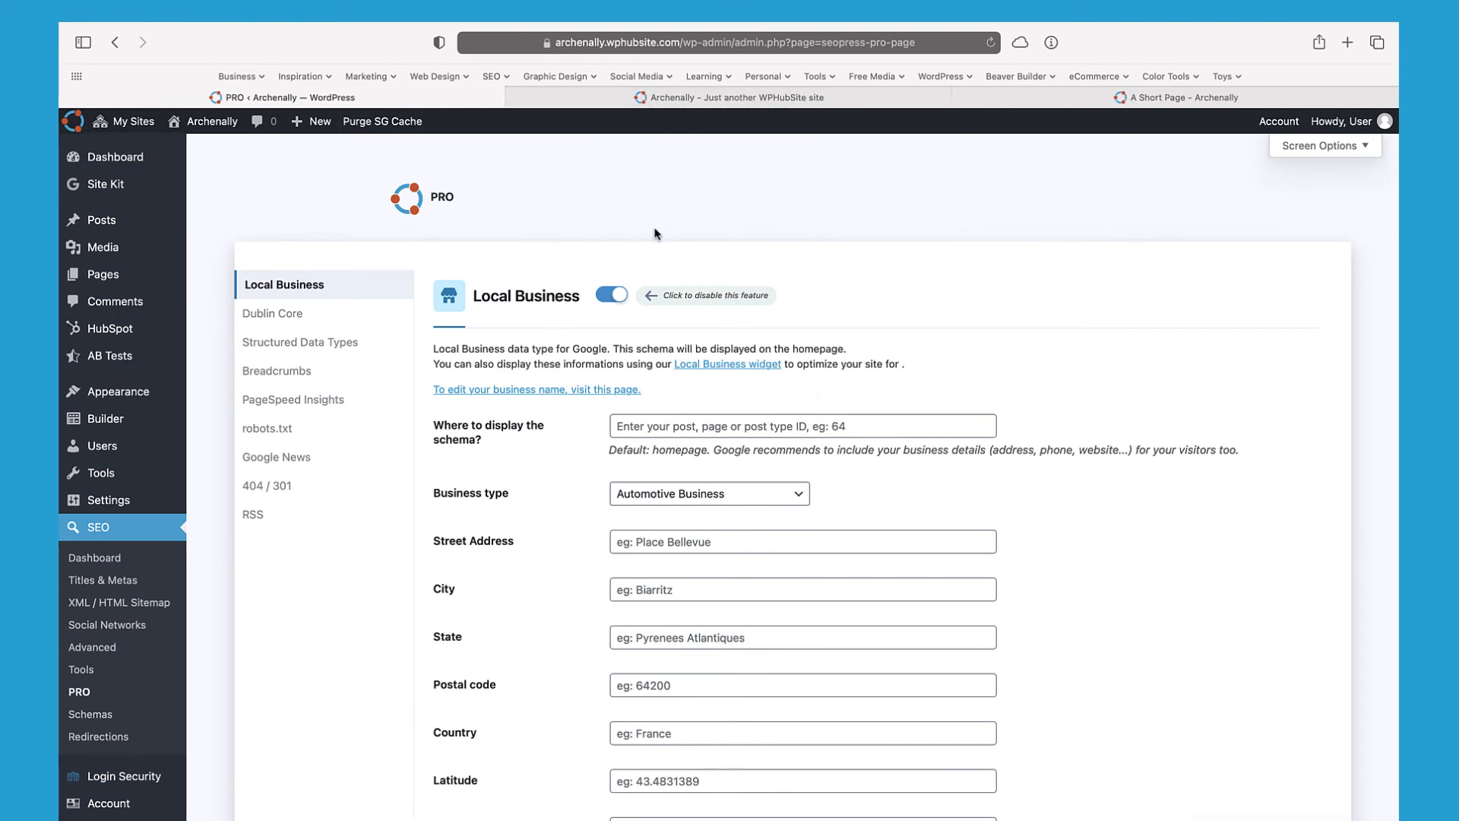
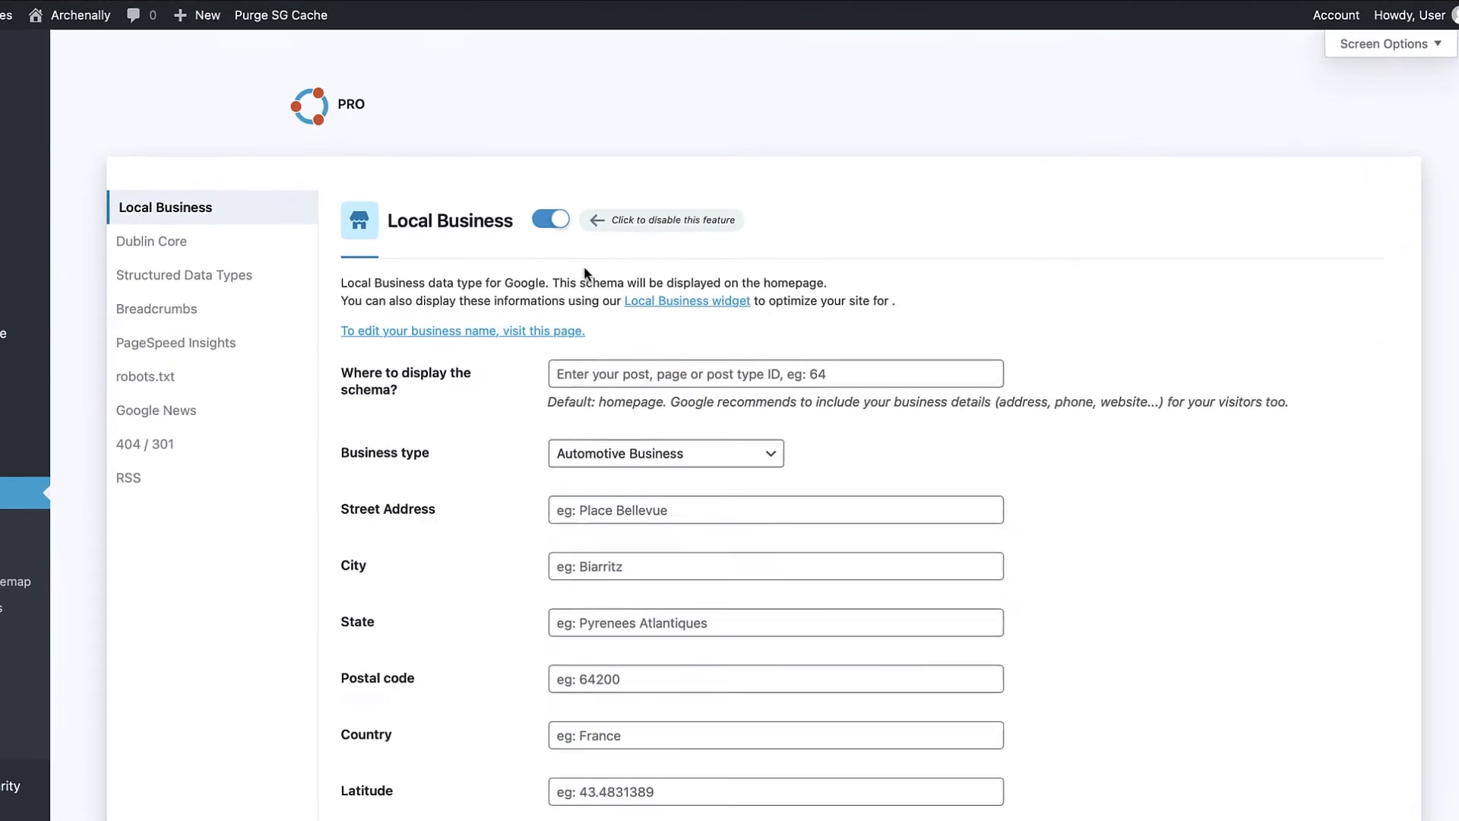
Step: Show the Dublin Core settings from the SEOPress PRO feature list
click(187, 248)
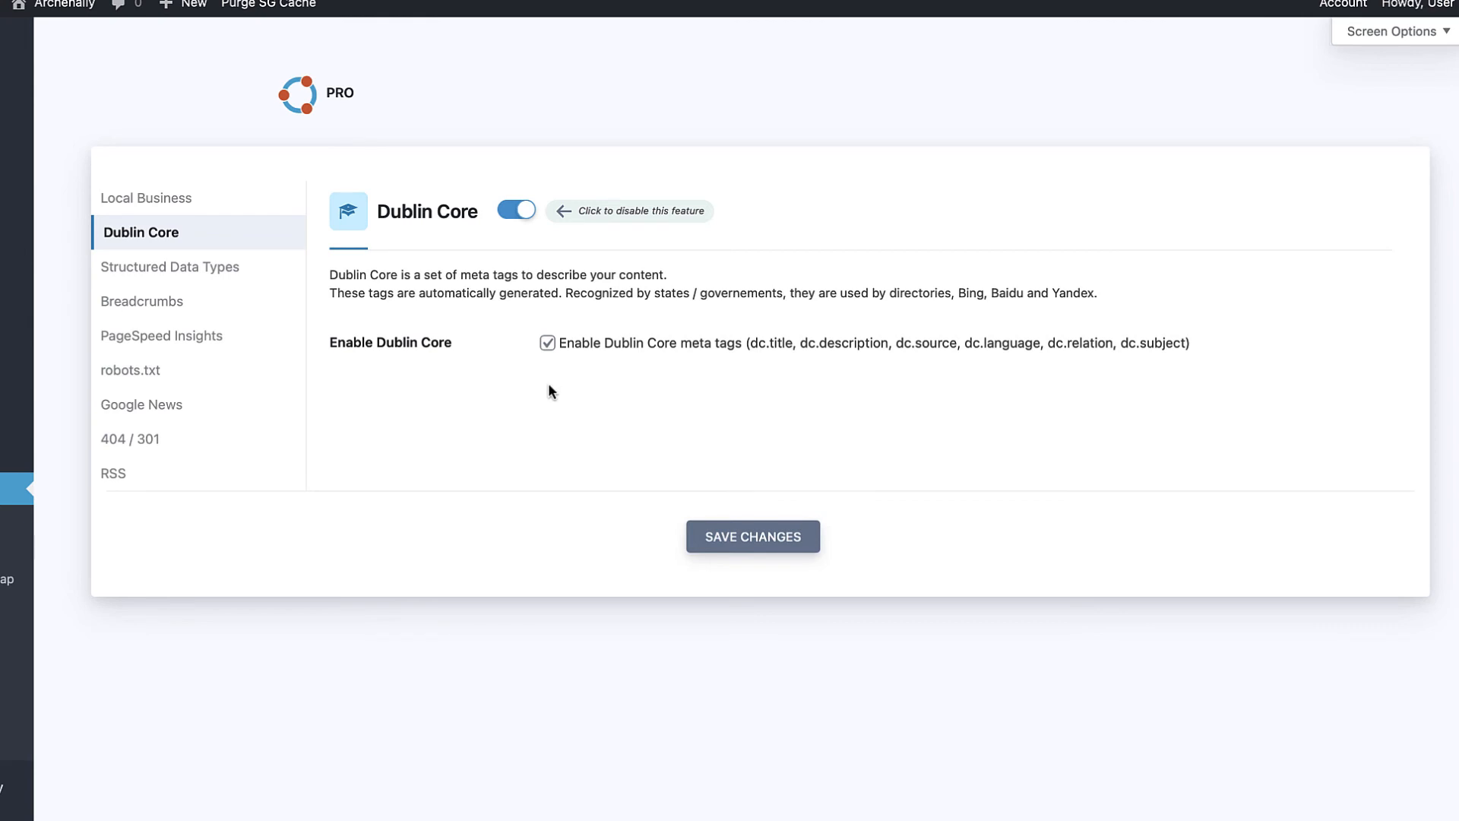
Step: Open the Structured Data Types (schema.org) settings and scroll through the publisher logo guidelines
click(246, 271)
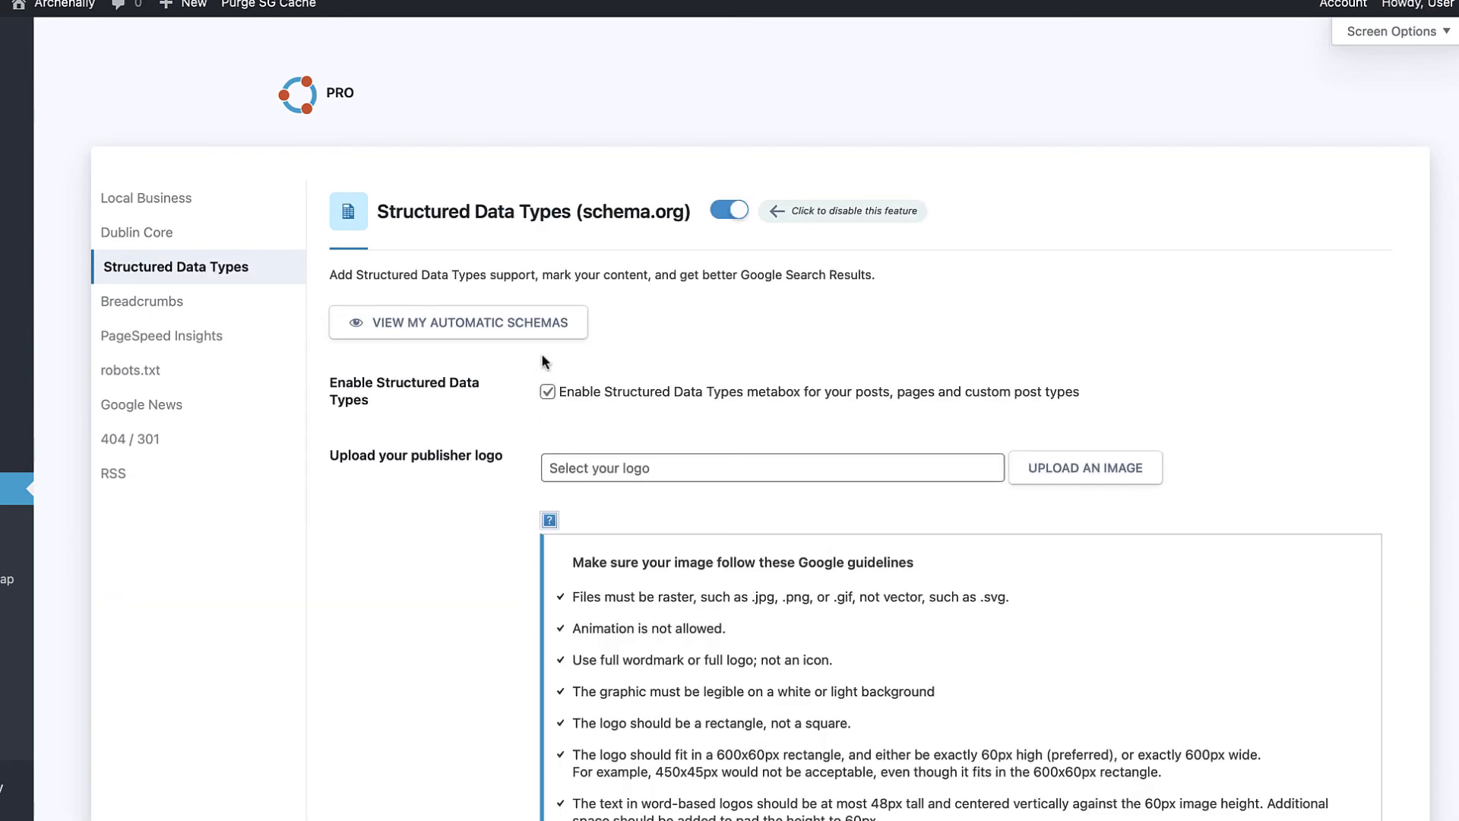
scroll(526, 350, down, 3)
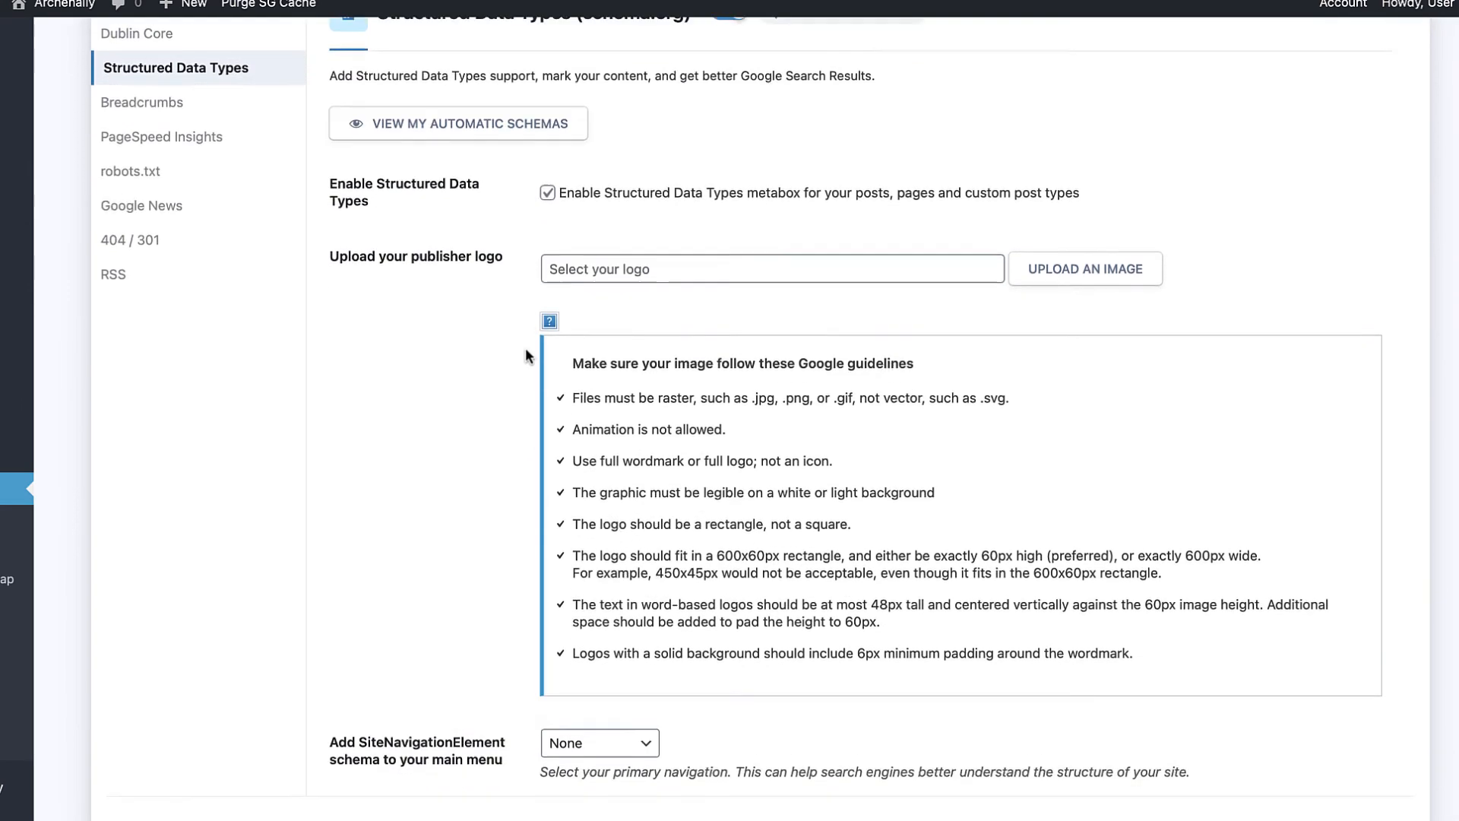
scroll(526, 348, up, 4)
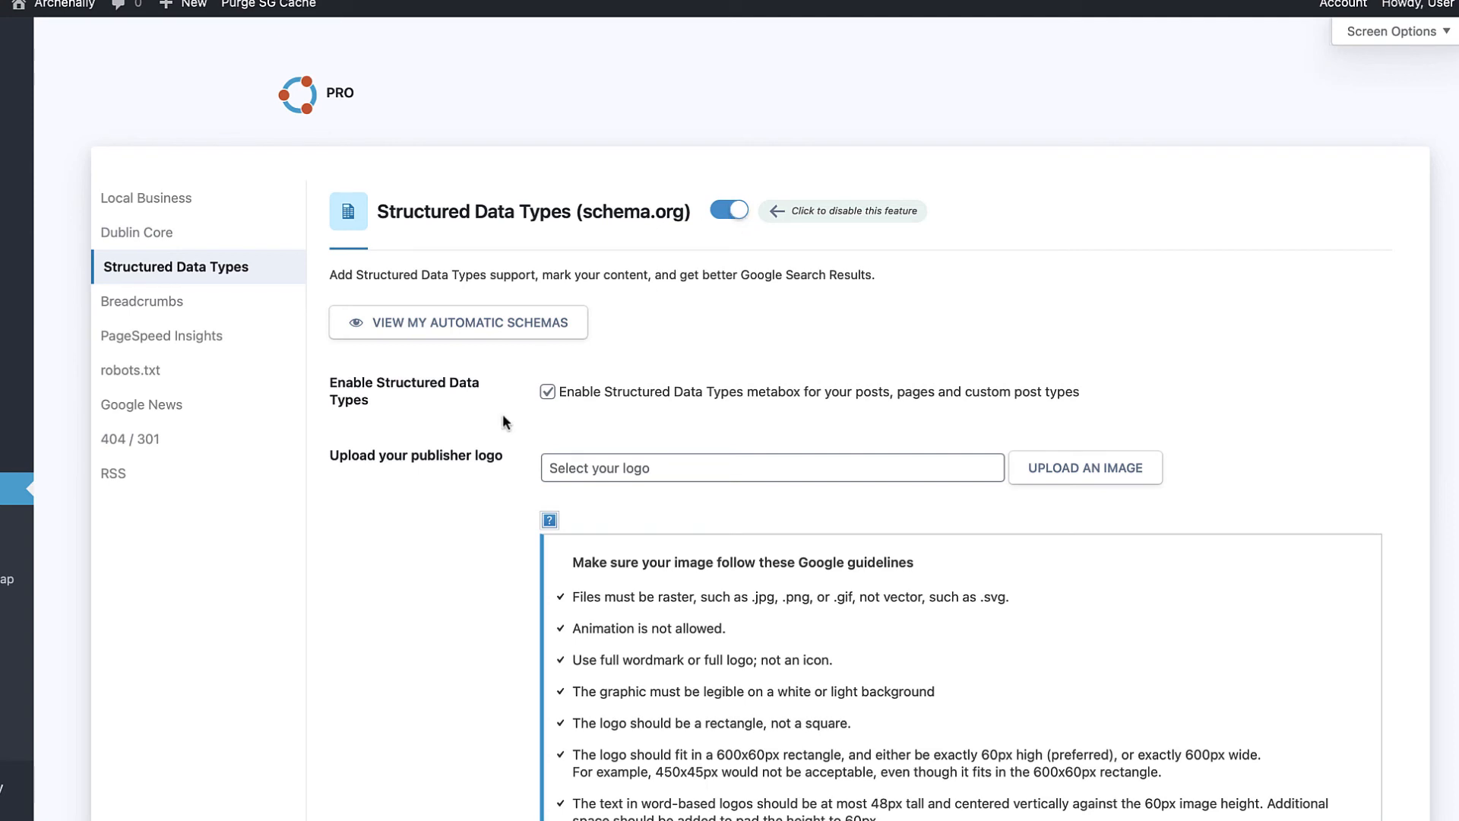
scroll(492, 432, down, 1)
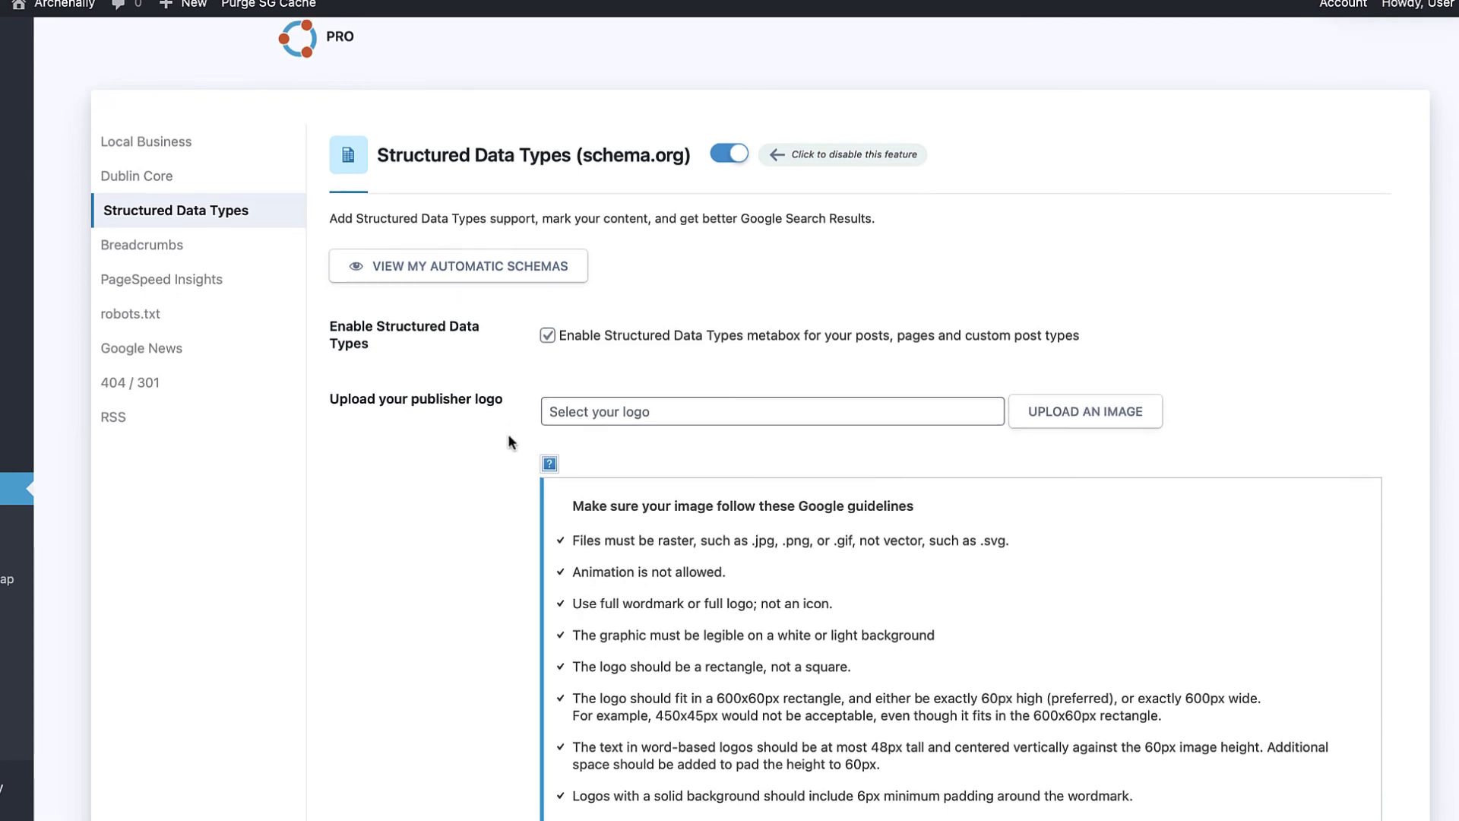
scroll(511, 434, down, 3)
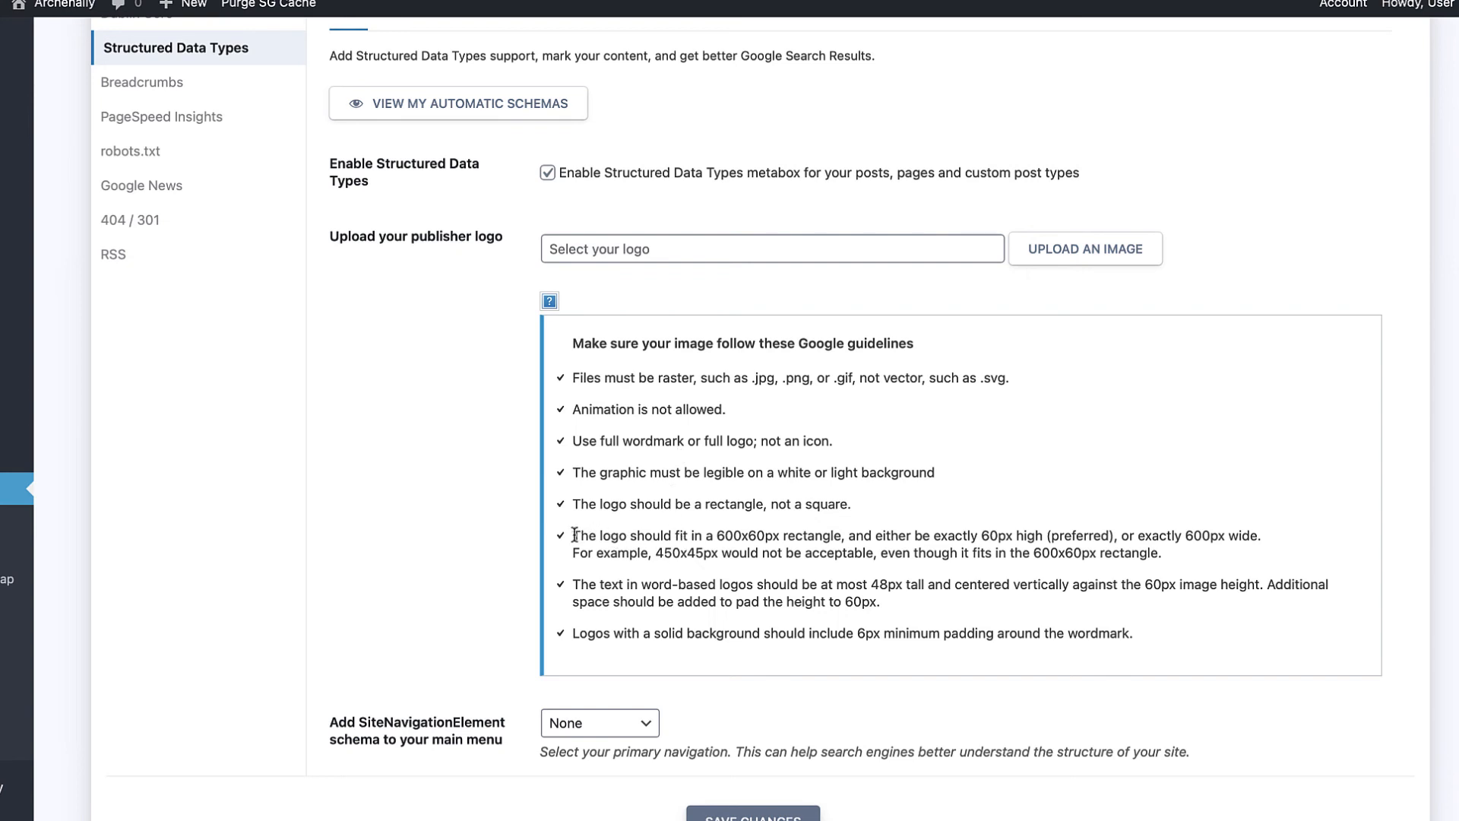
Step: Check the 600x60px logo guideline, use Primary Menu for SiteNavigationElement, and save the settings
drag(574, 534, 778, 535)
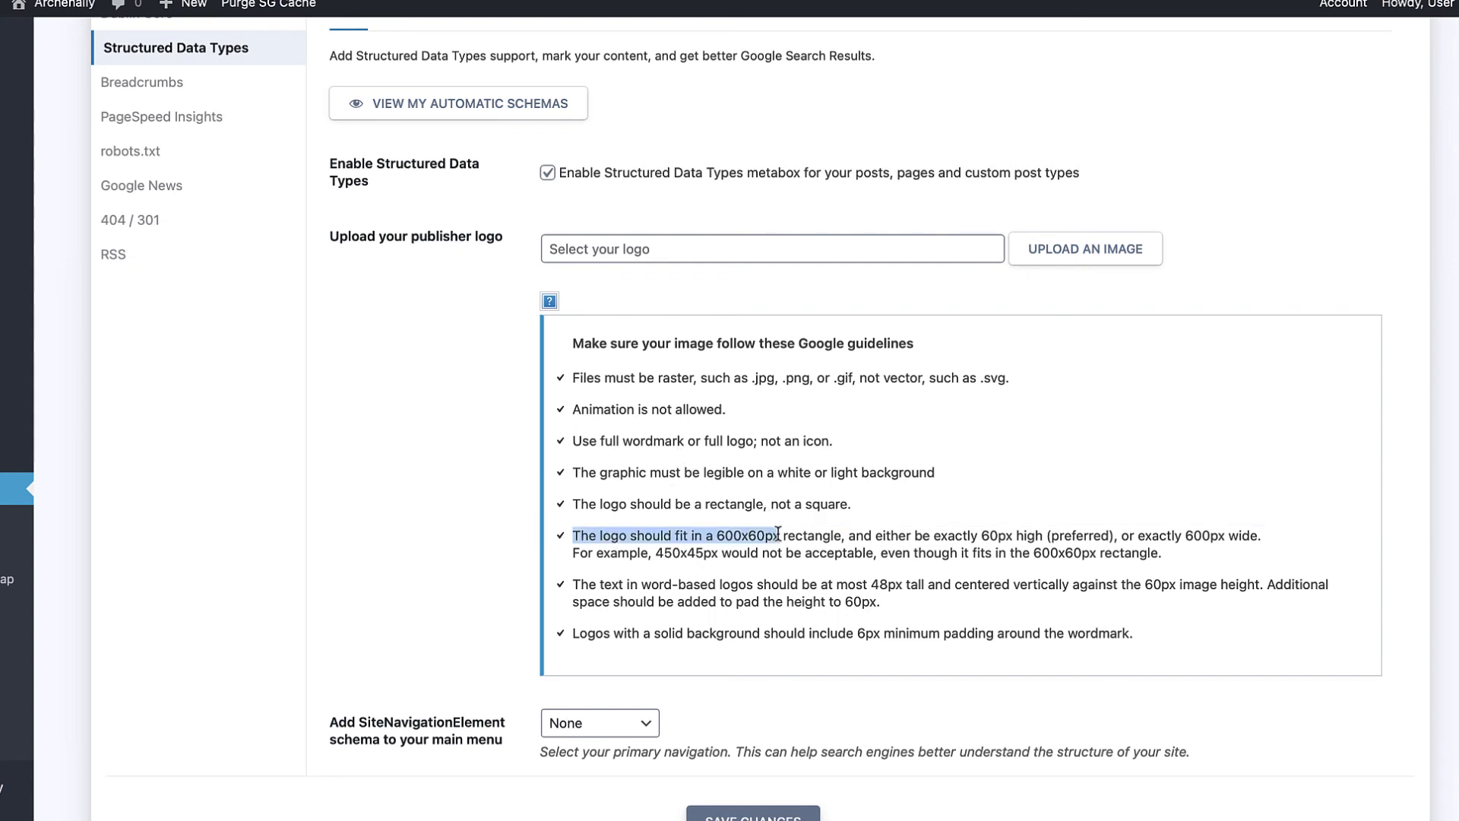
click(763, 536)
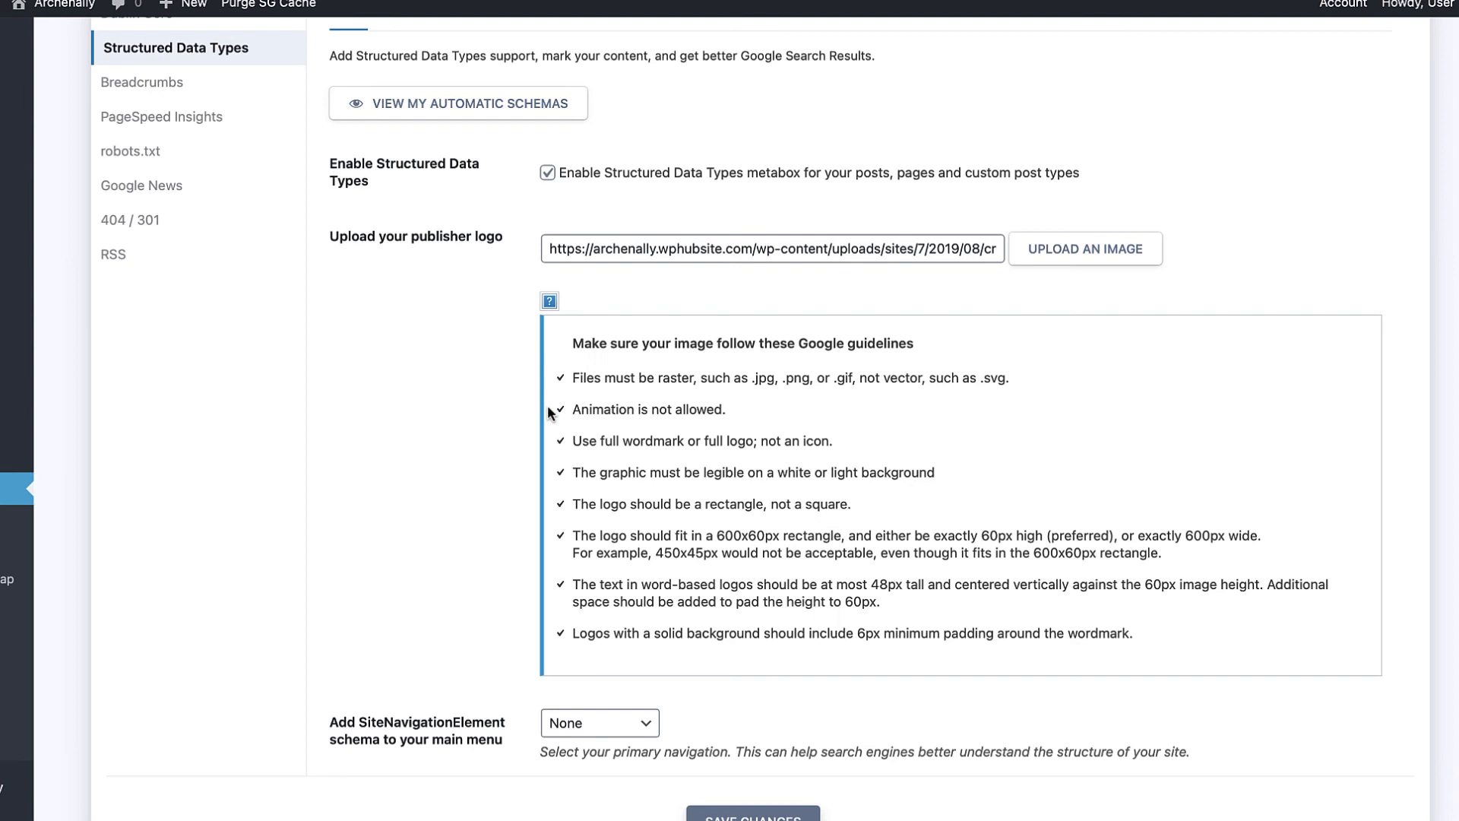
scroll(548, 412, down, 2)
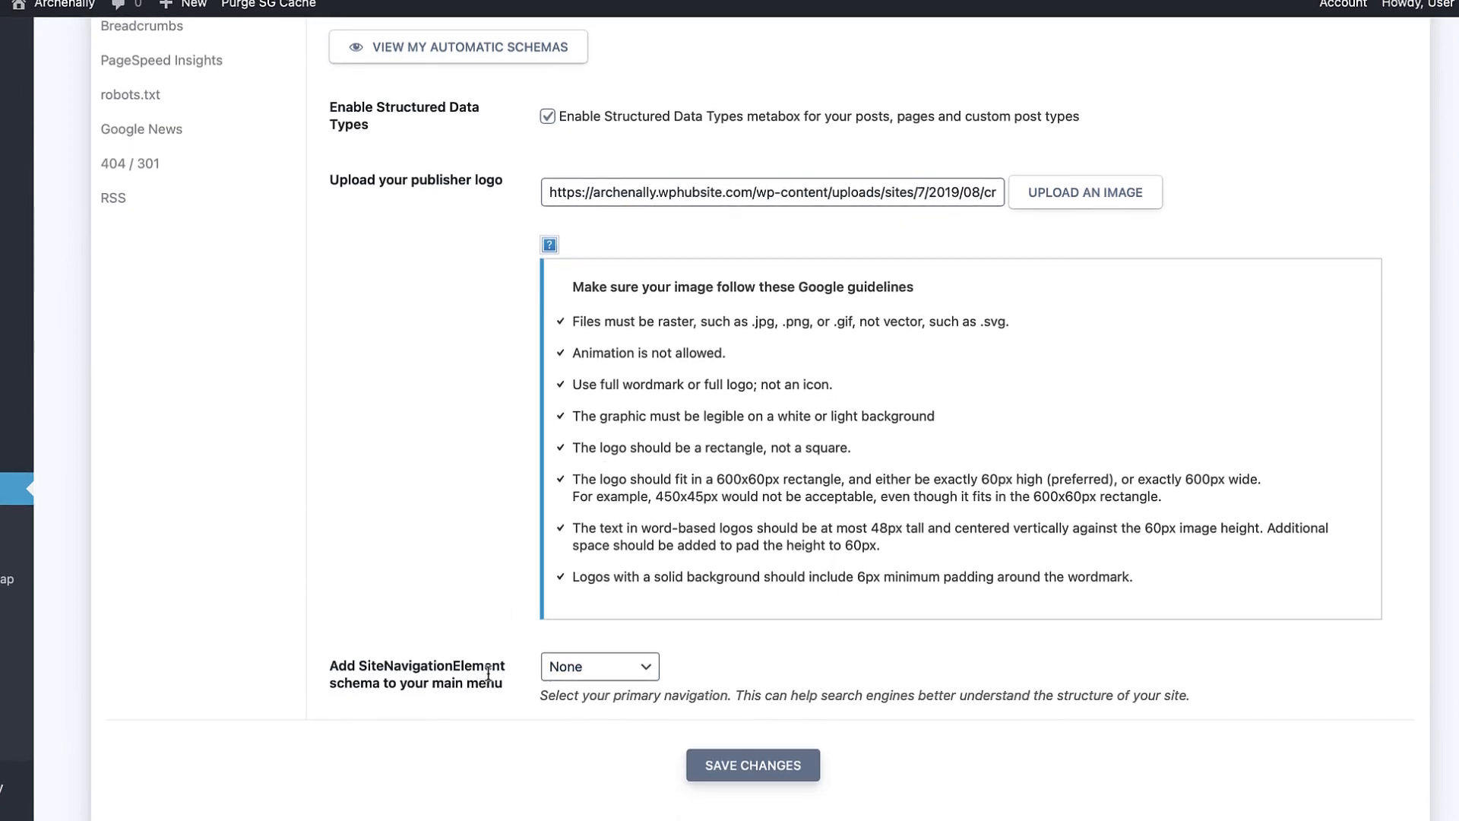
click(557, 671)
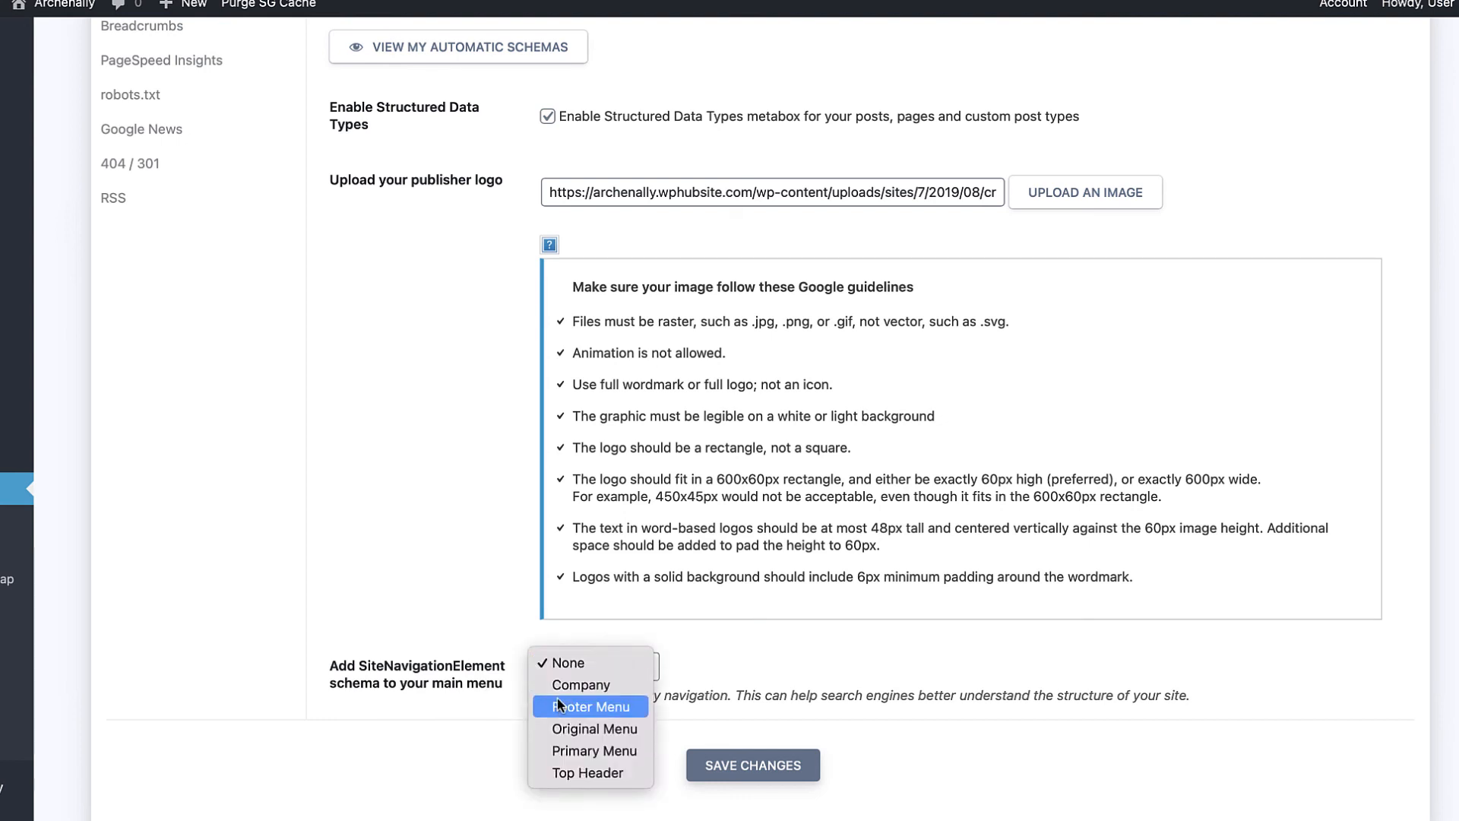
click(576, 749)
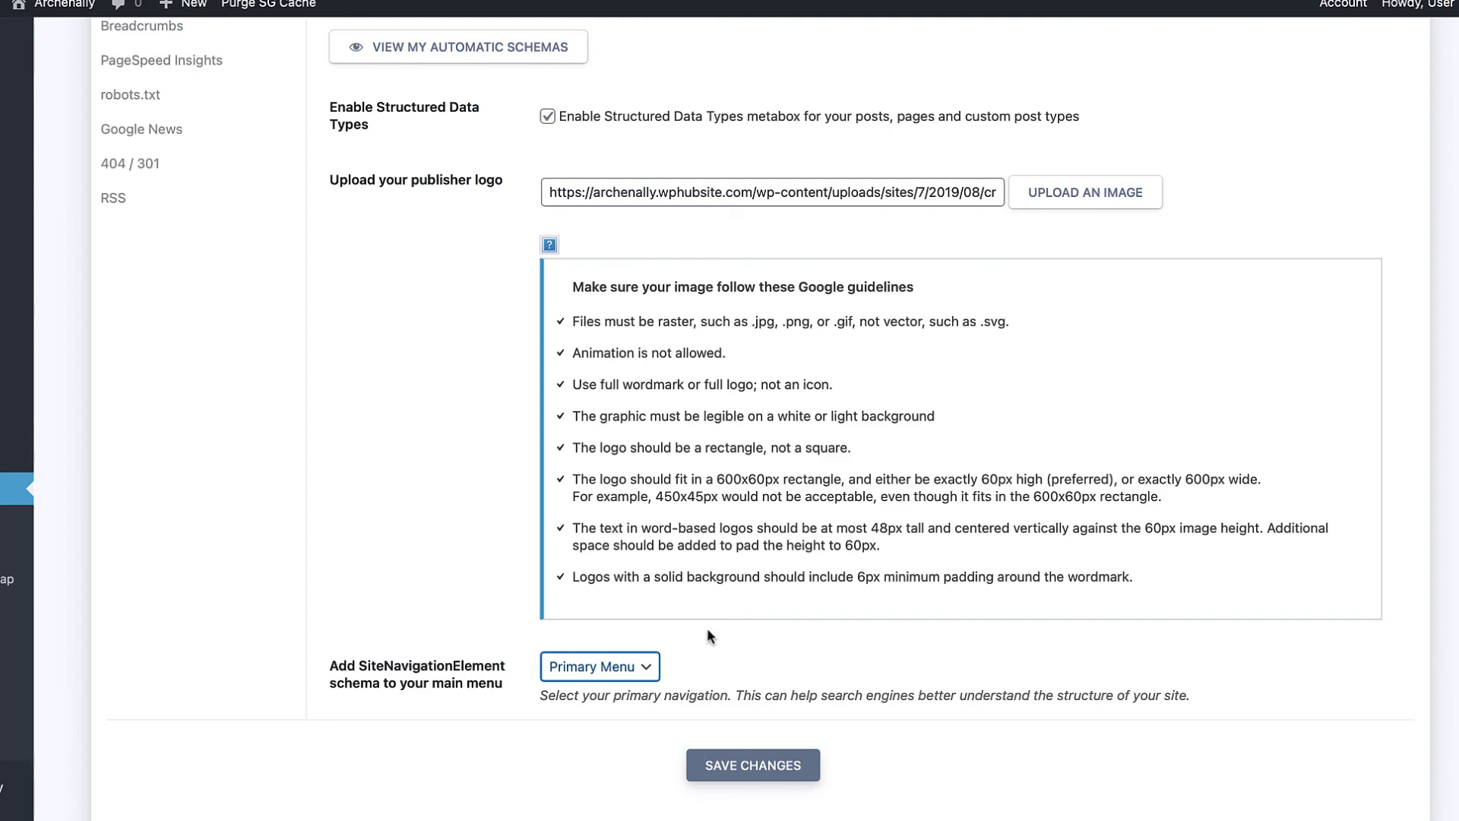
click(718, 760)
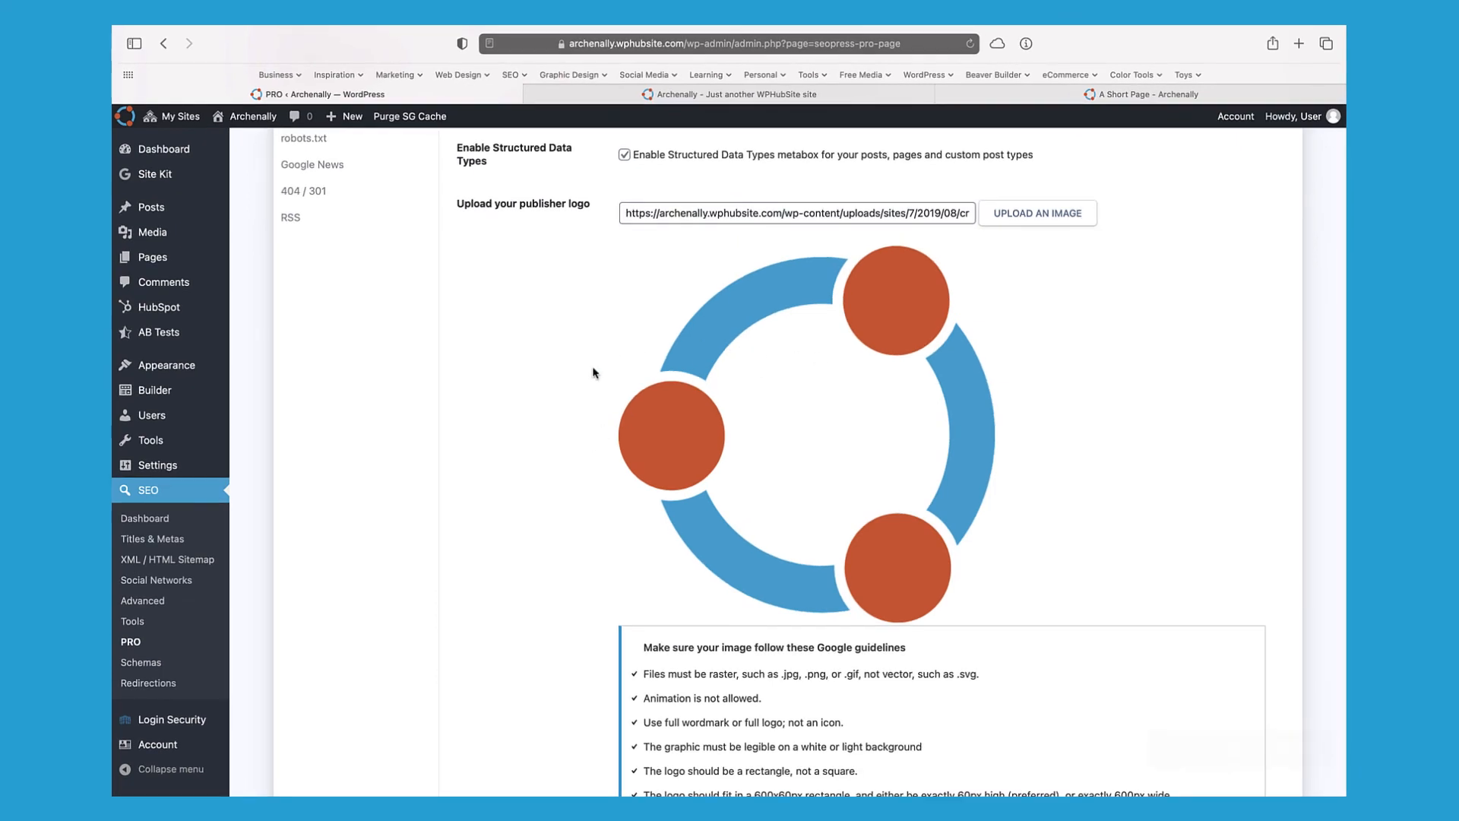
scroll(595, 374, down, 5)
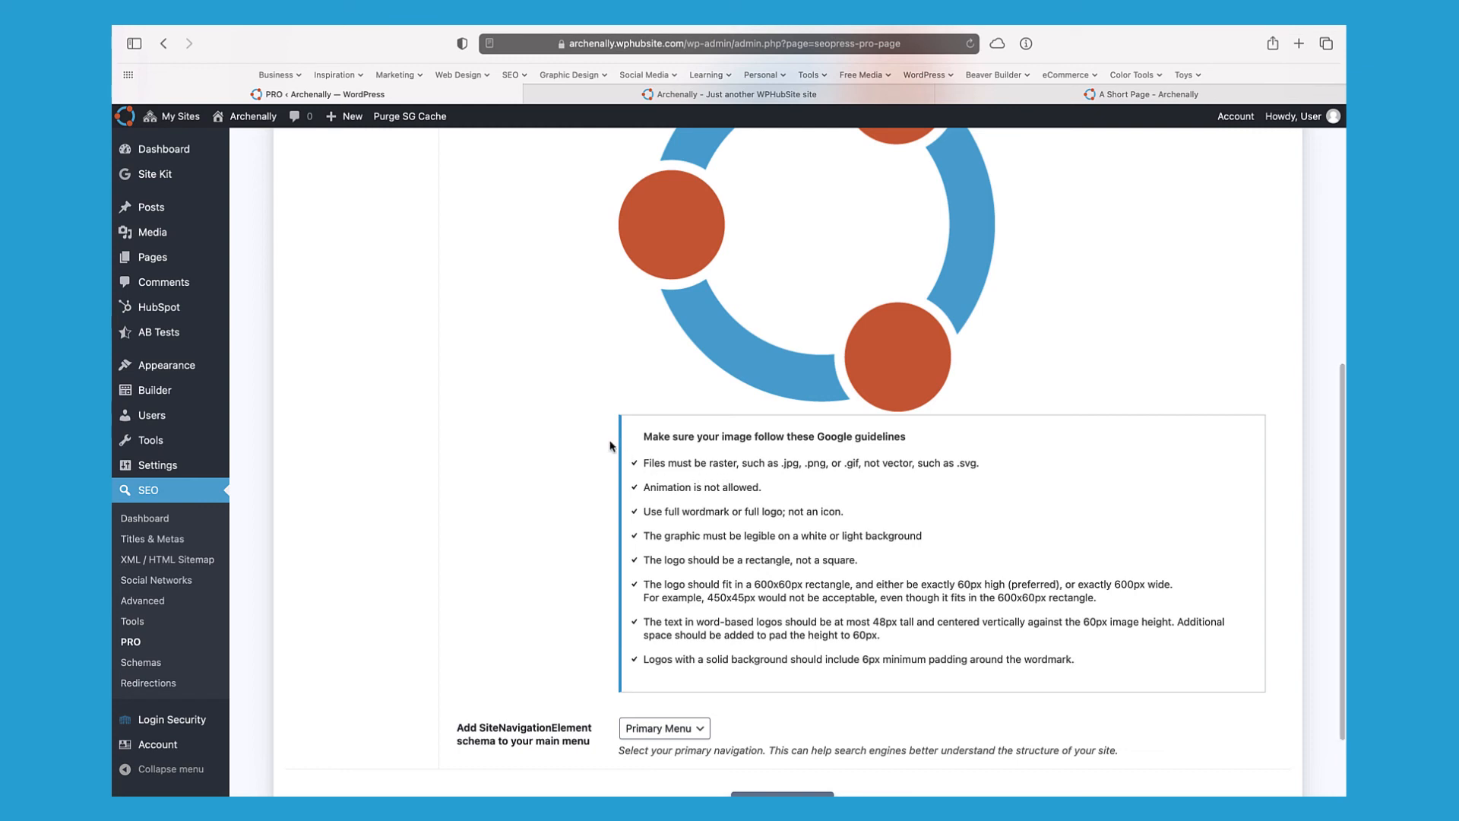
scroll(610, 446, up, 3)
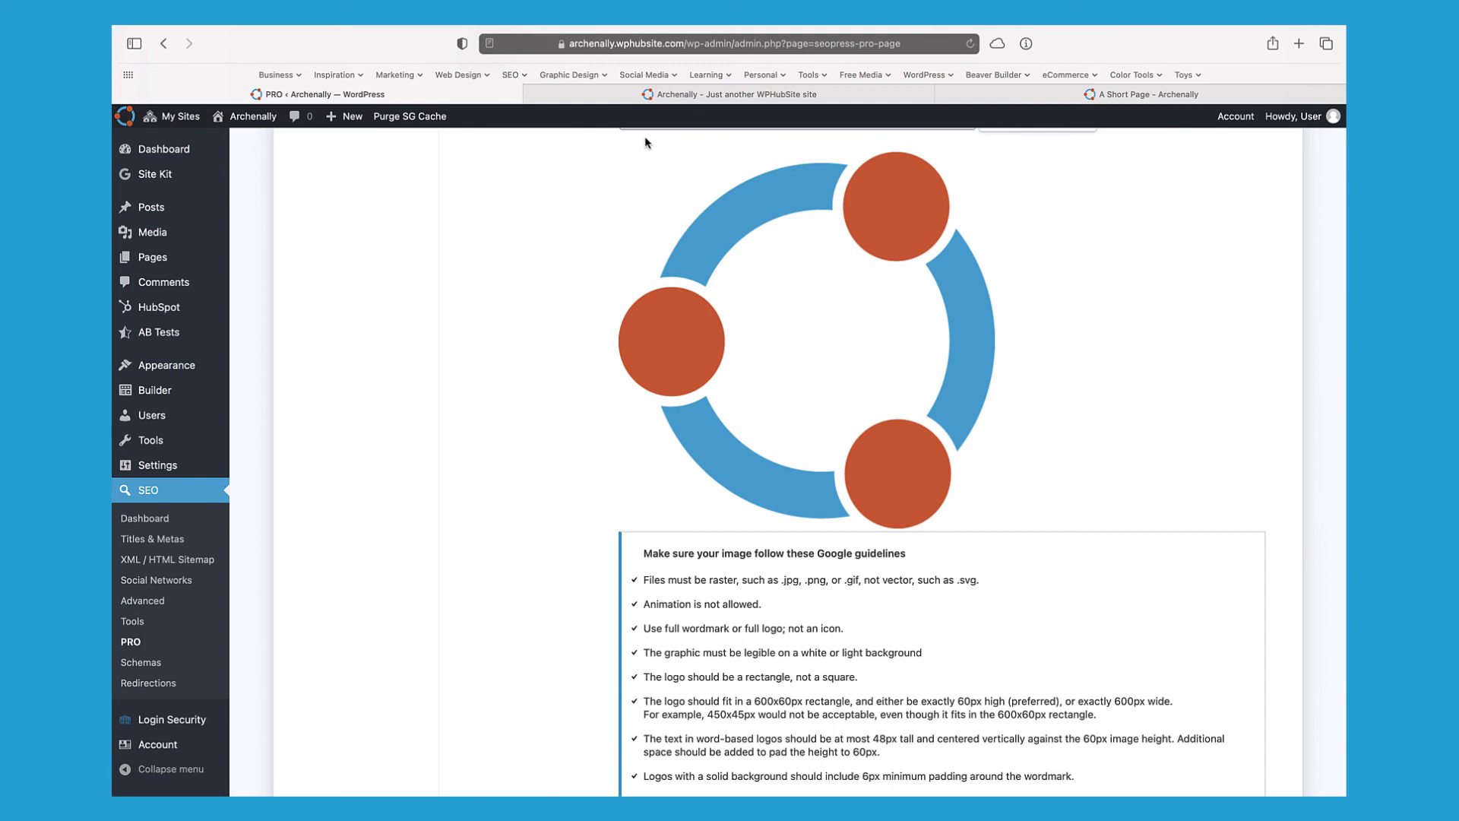
scroll(600, 362, up, 7)
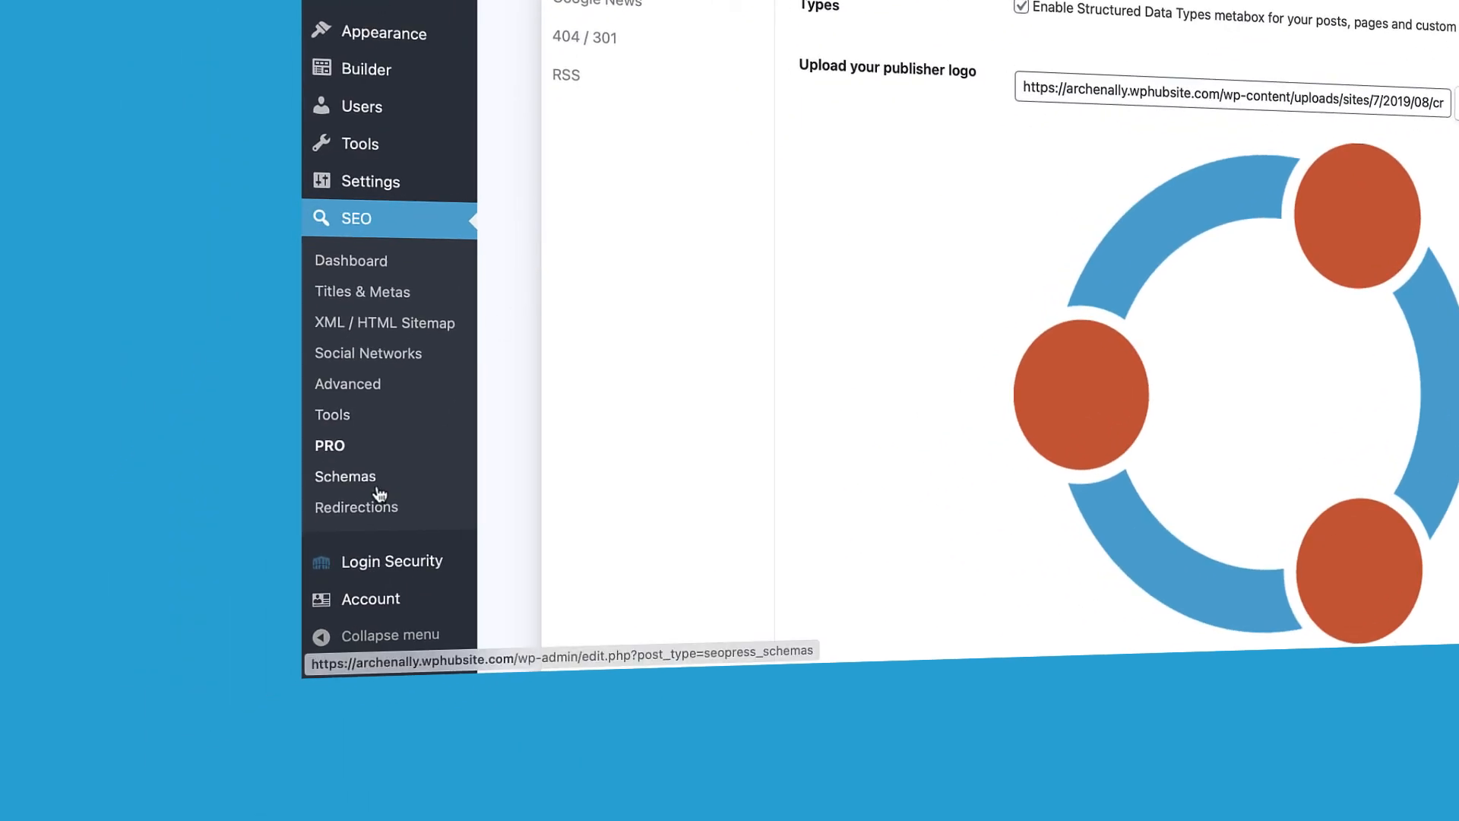
Step: Create a new schema from SEO > Schemas and list its available data types
click(378, 486)
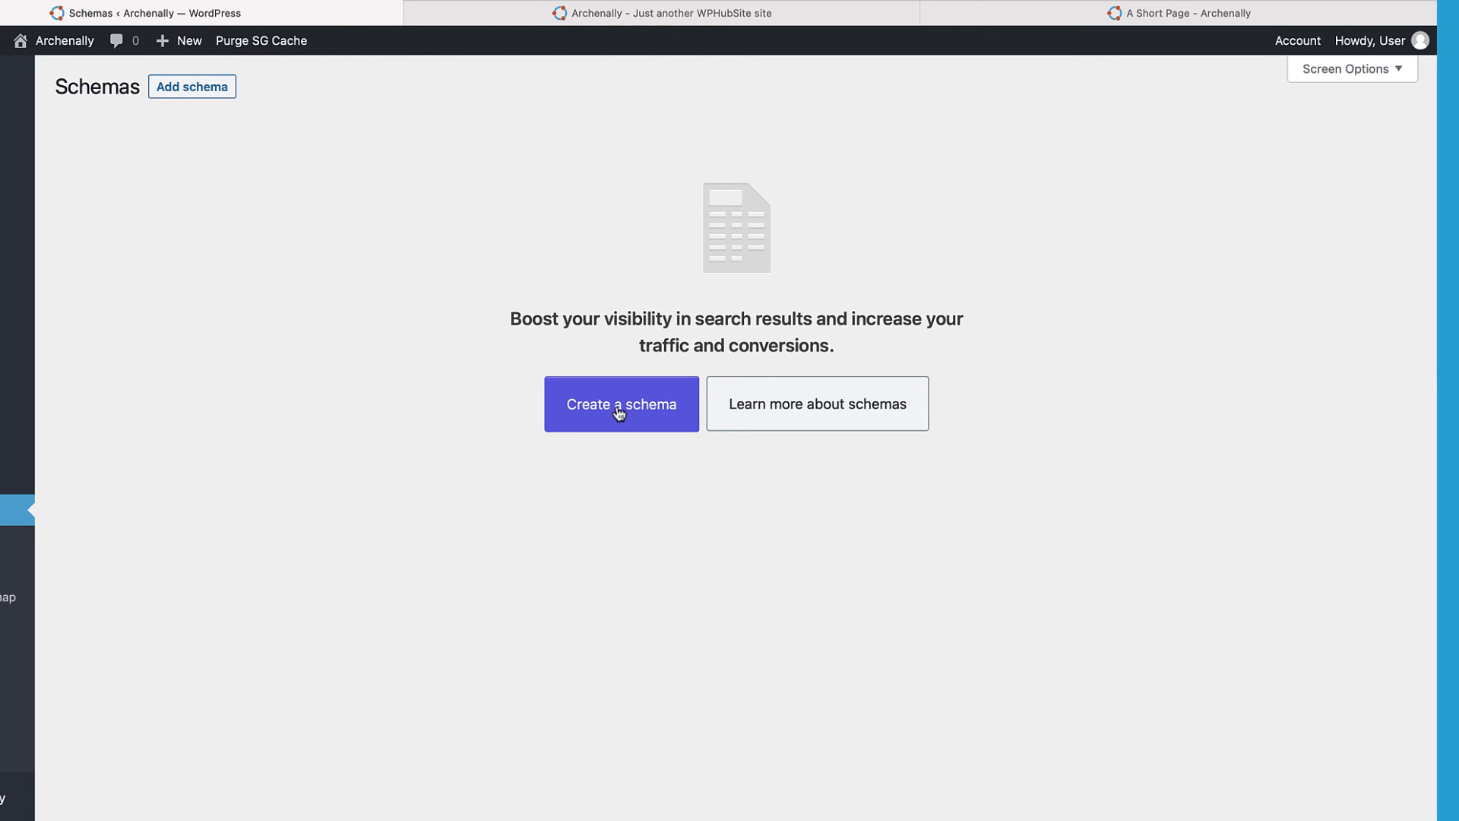
click(619, 407)
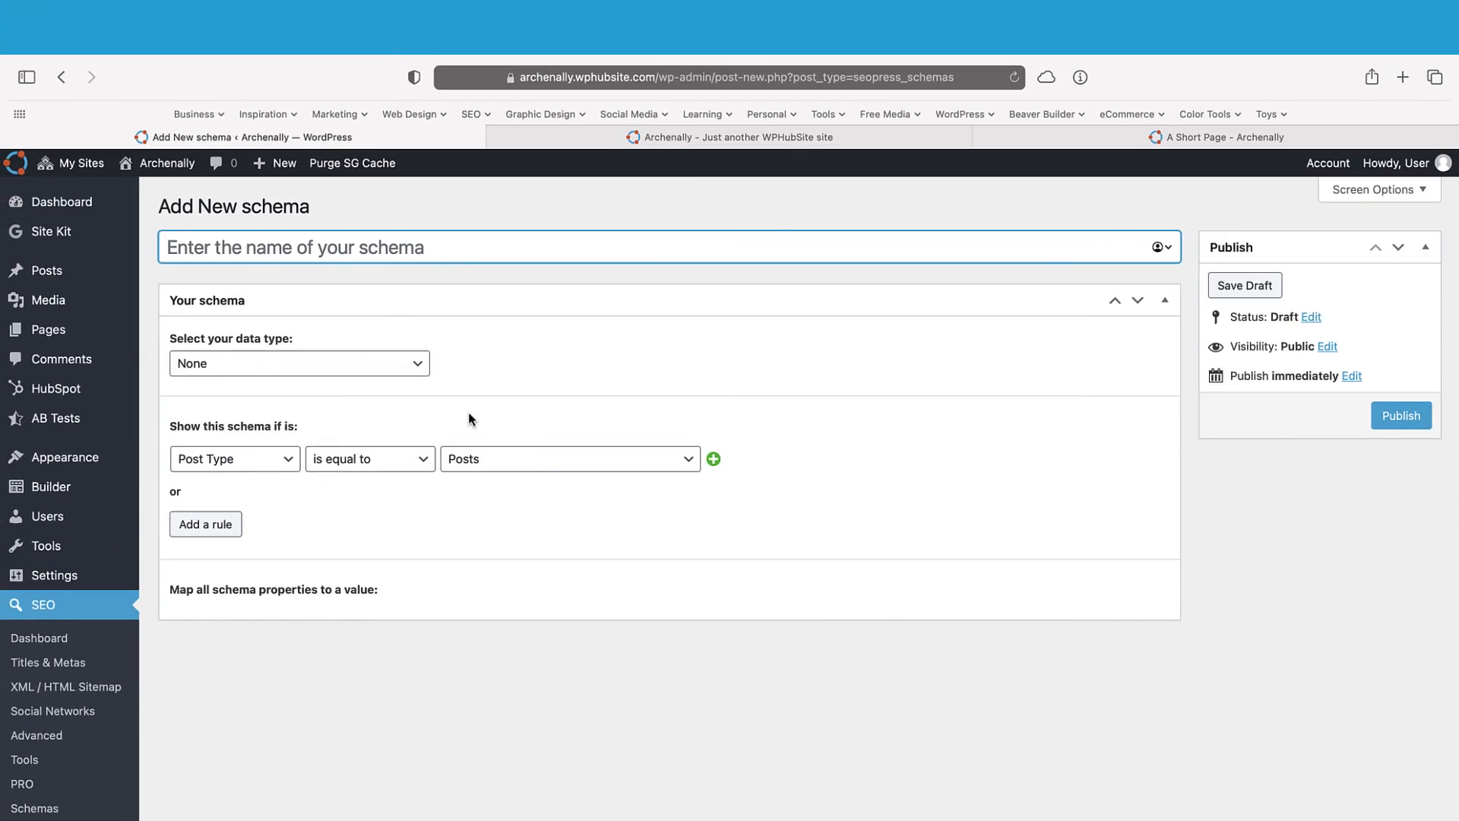
click(325, 254)
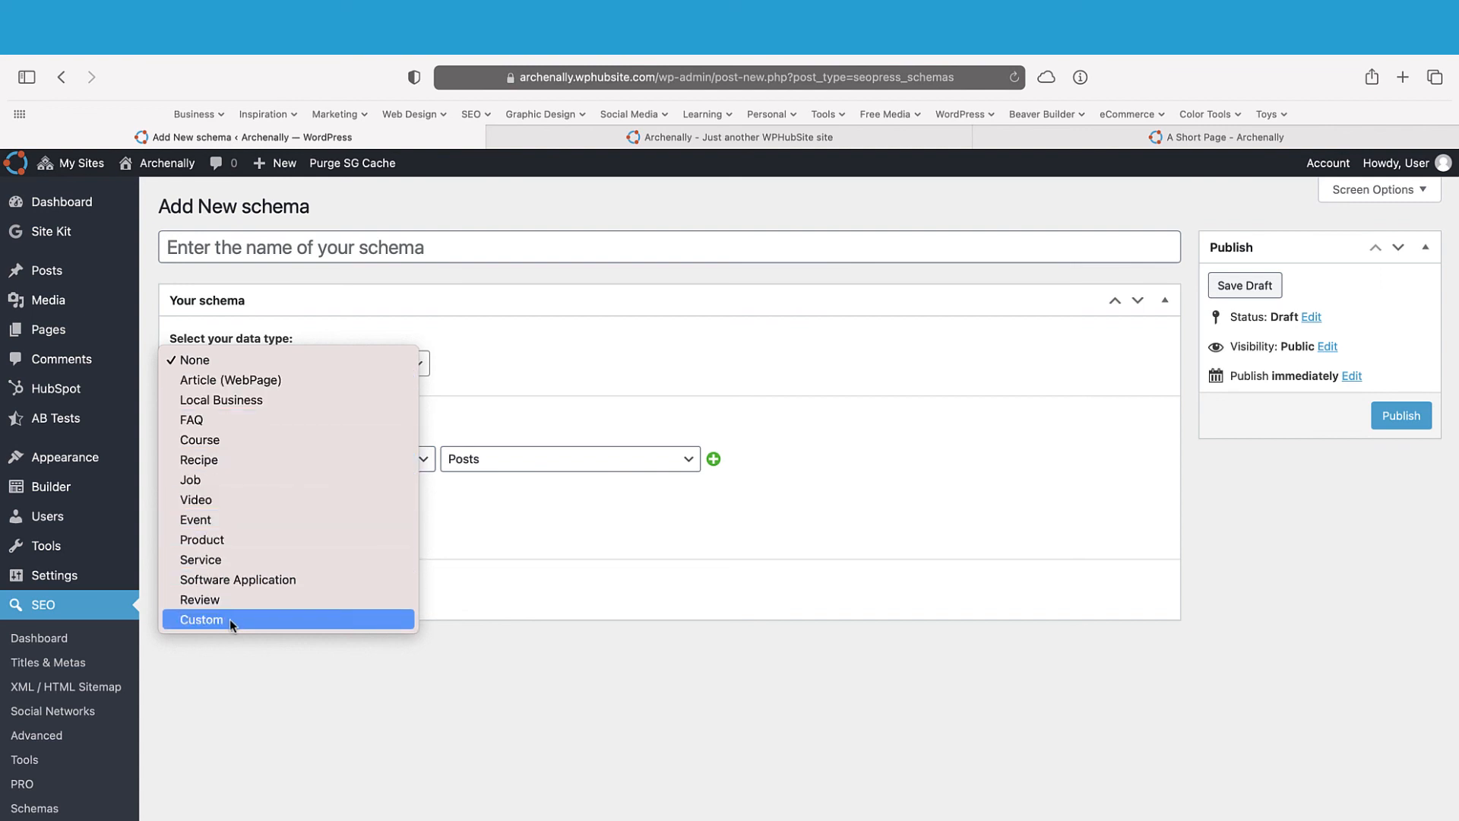
Step: Set the schema to Article (WebPage) for Posts with article type Blog Posting
click(256, 385)
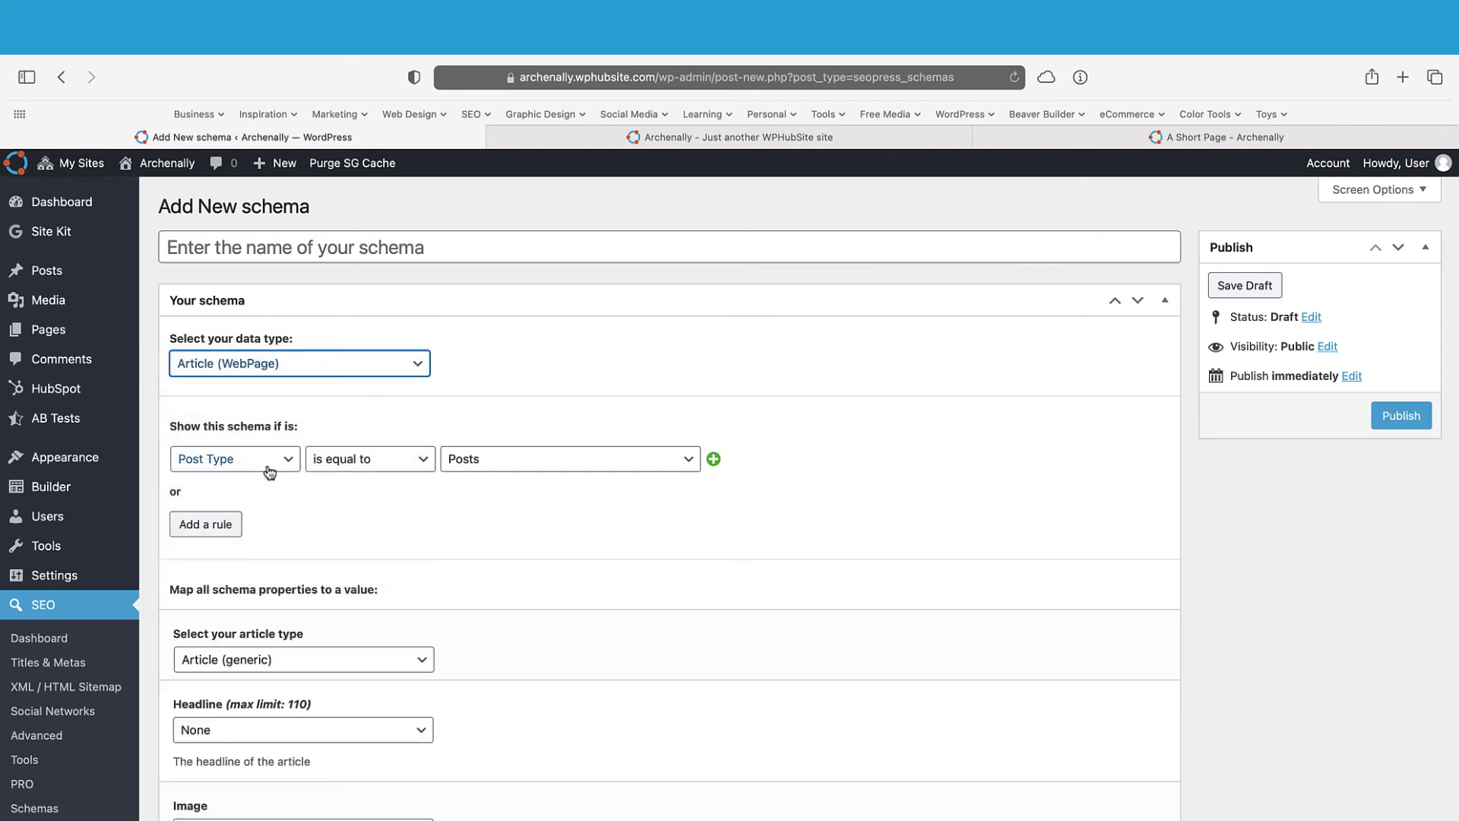
click(477, 459)
click(480, 457)
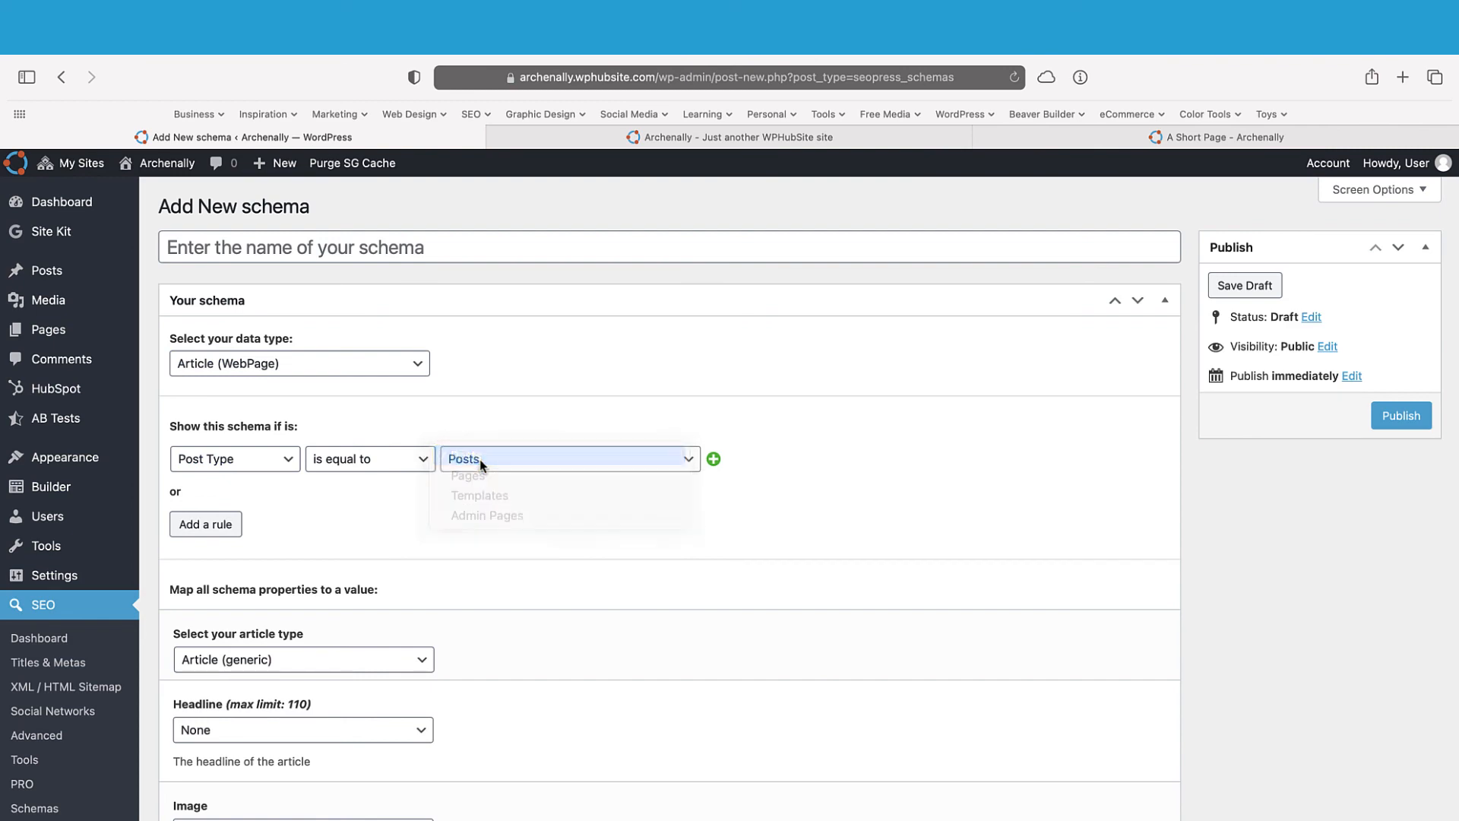
scroll(436, 509, down, 2)
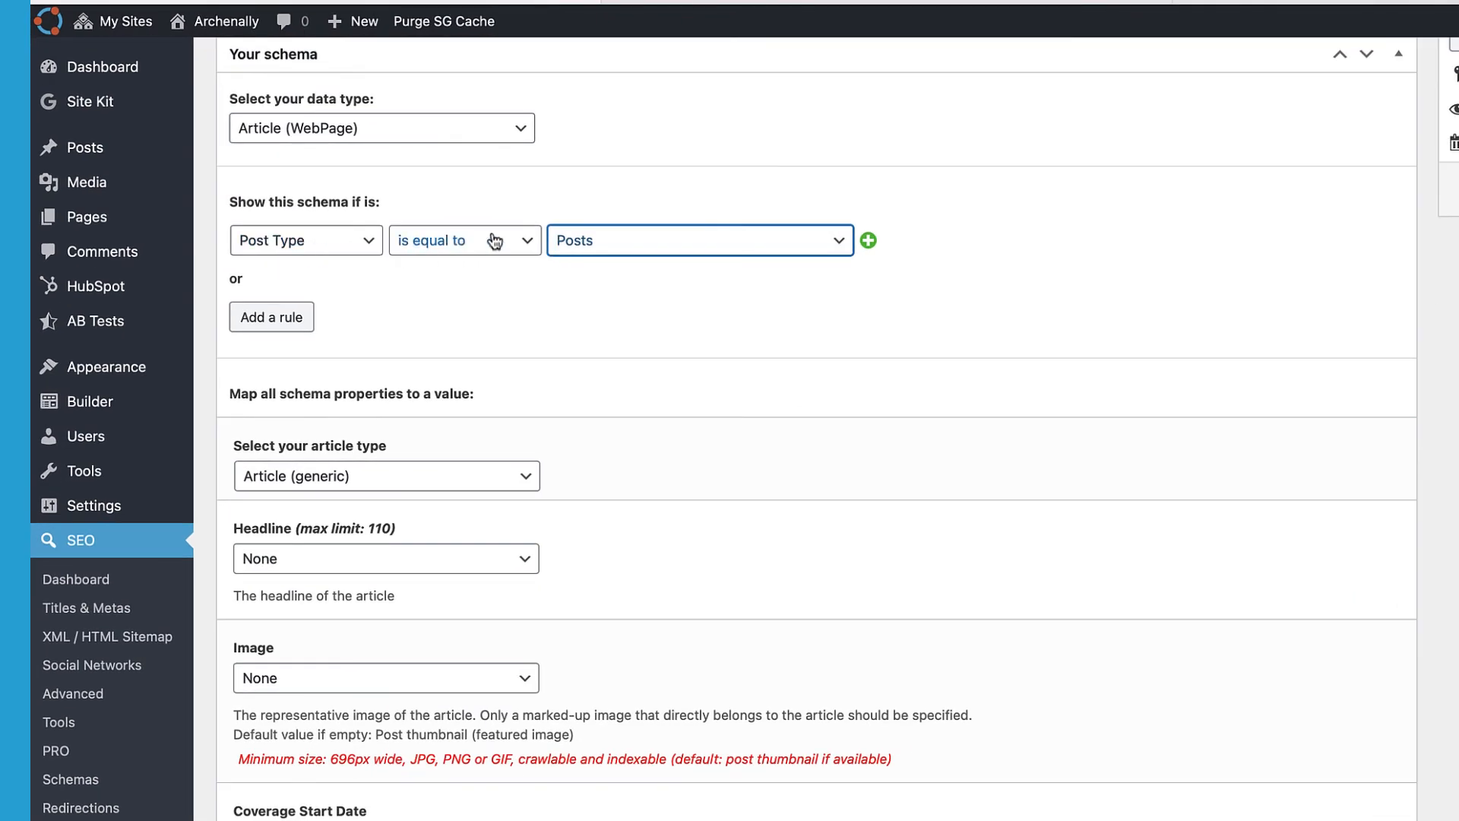
scroll(568, 366, up, 1)
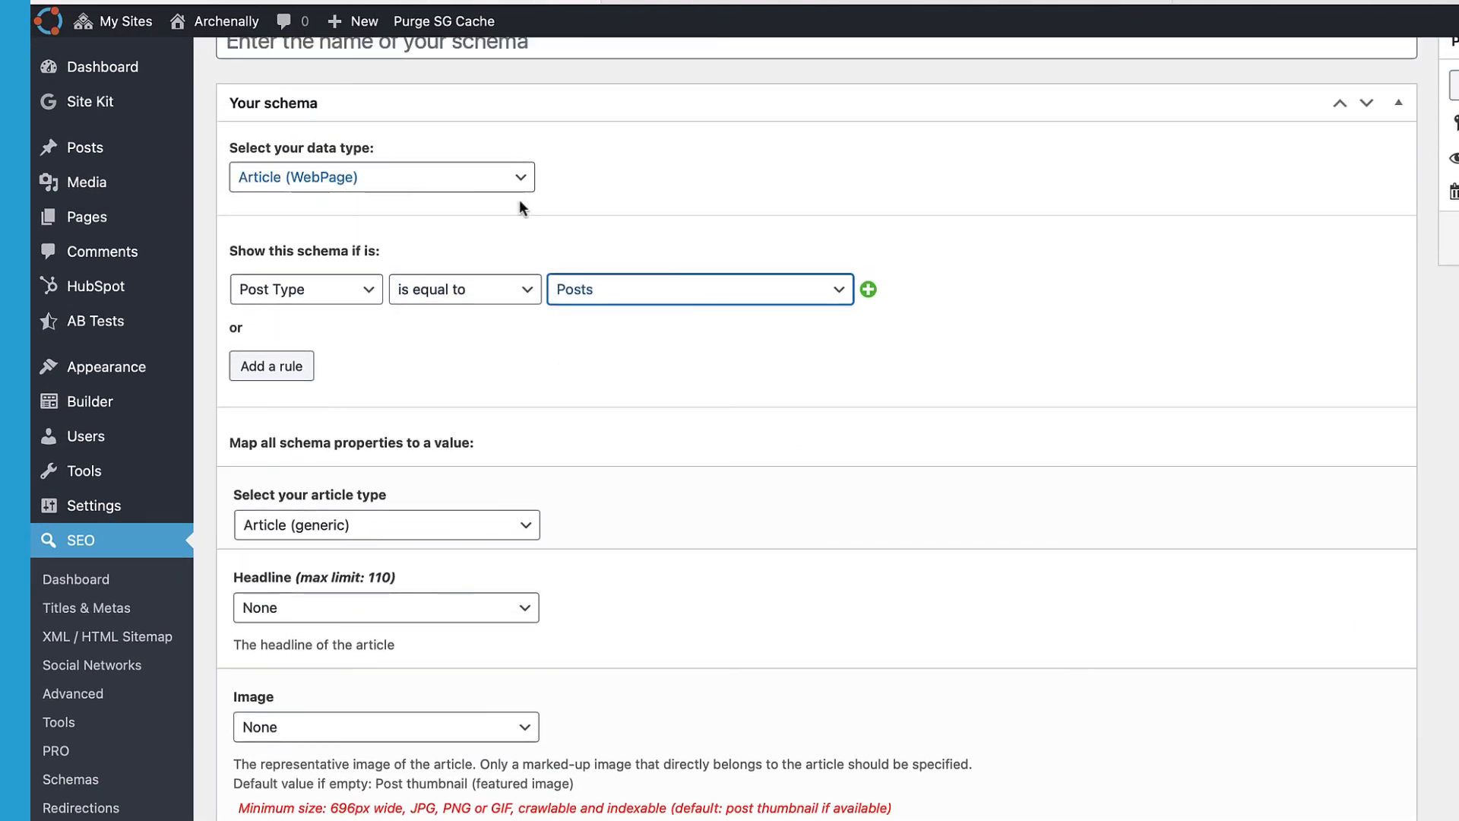
scroll(620, 380, down, 3)
scroll(615, 401, down, 1)
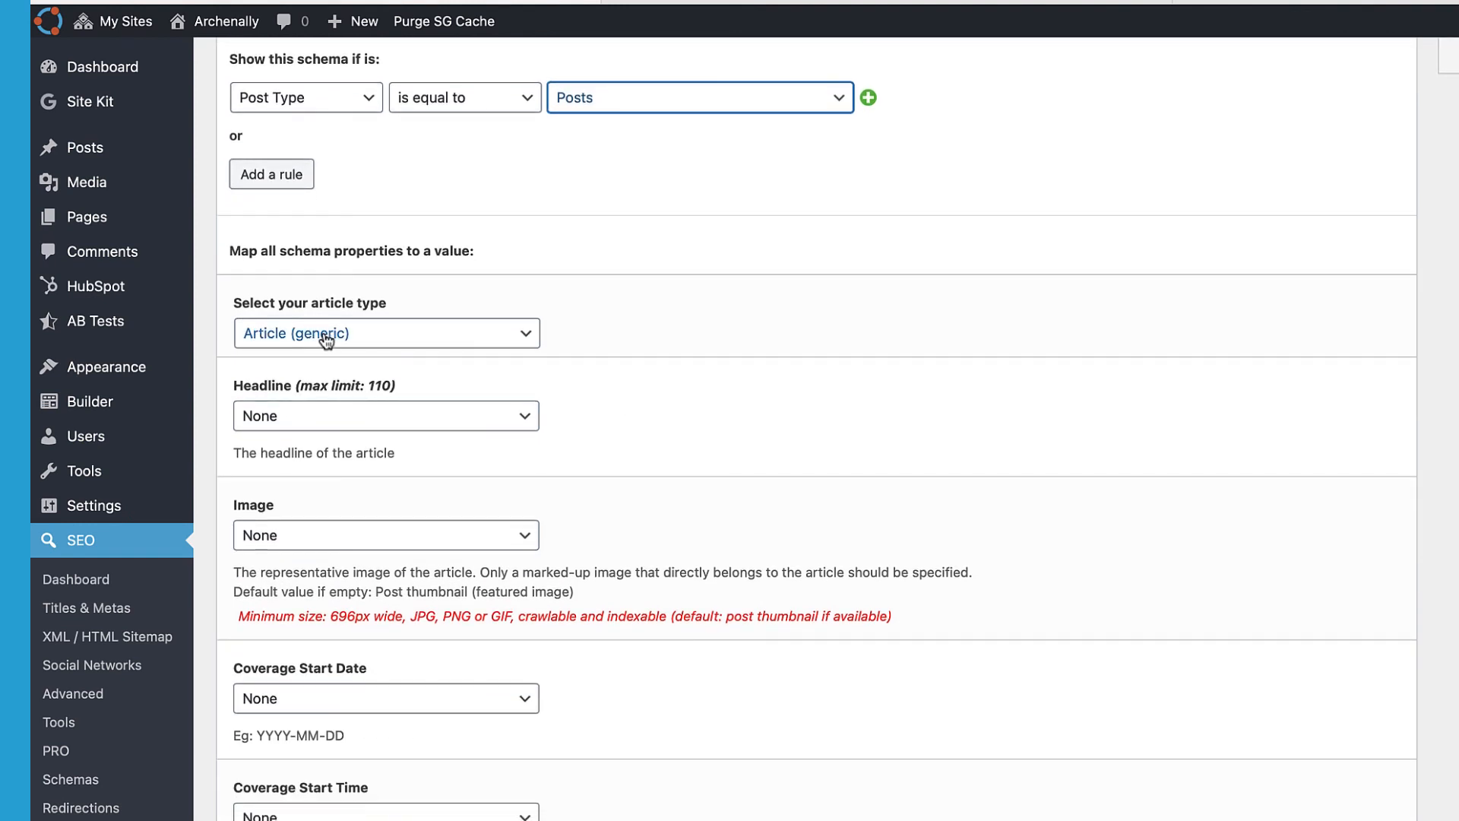
click(364, 339)
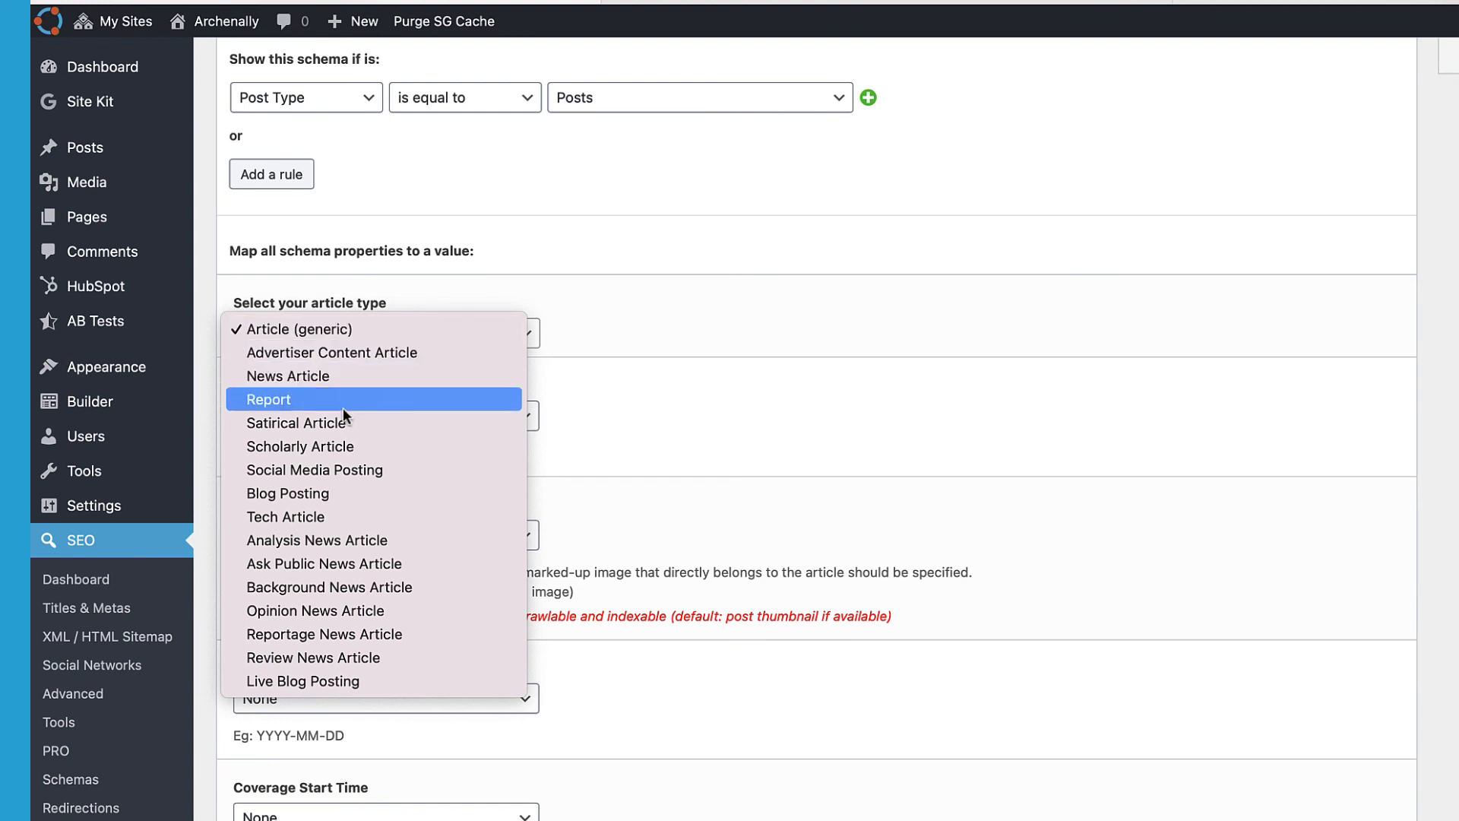
click(321, 494)
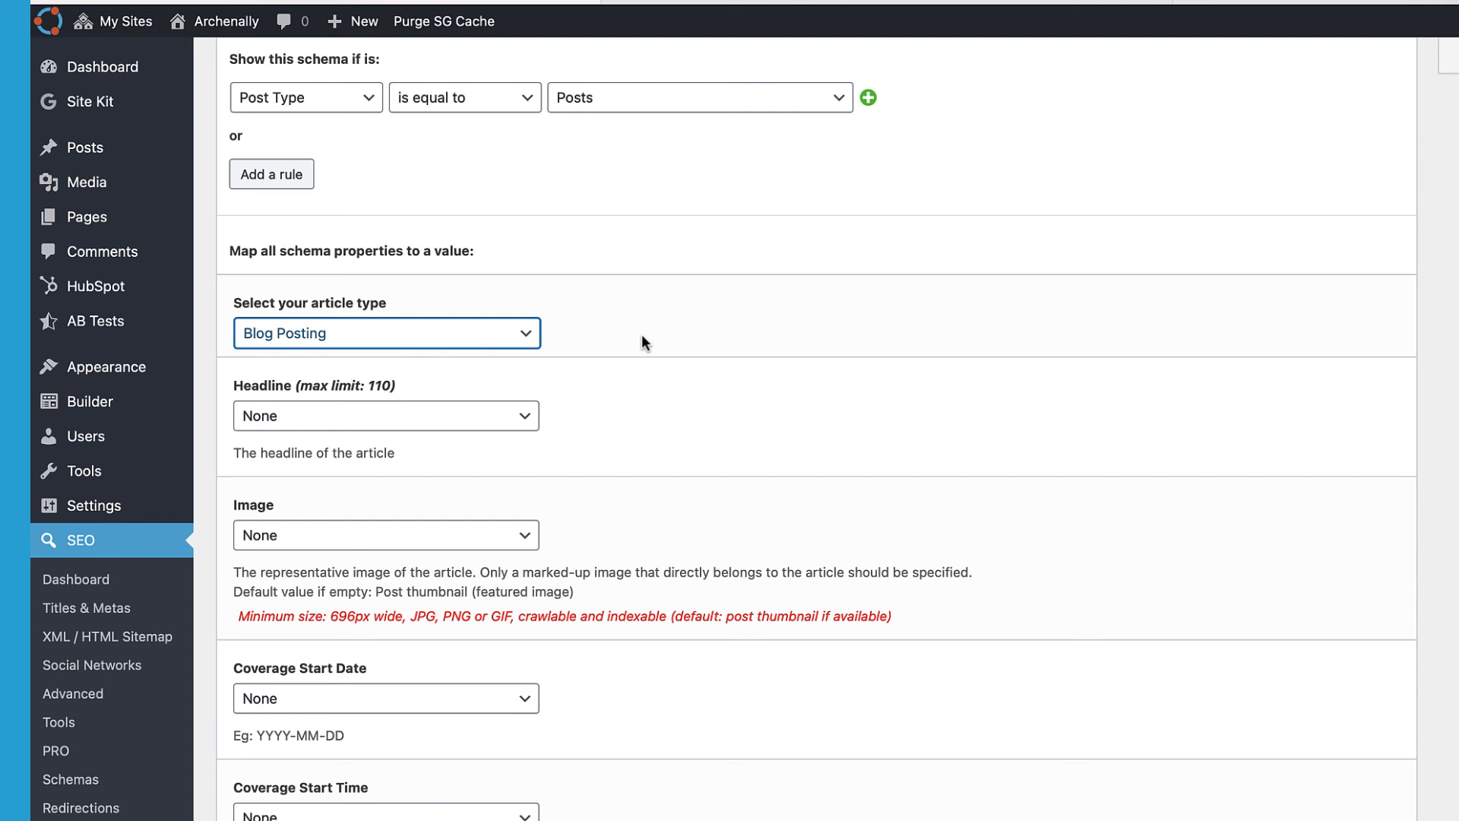
Step: Map Headline to 'Post Title / Product title' and Image to 'Featured image / Product image'
scroll(642, 339, down, 2)
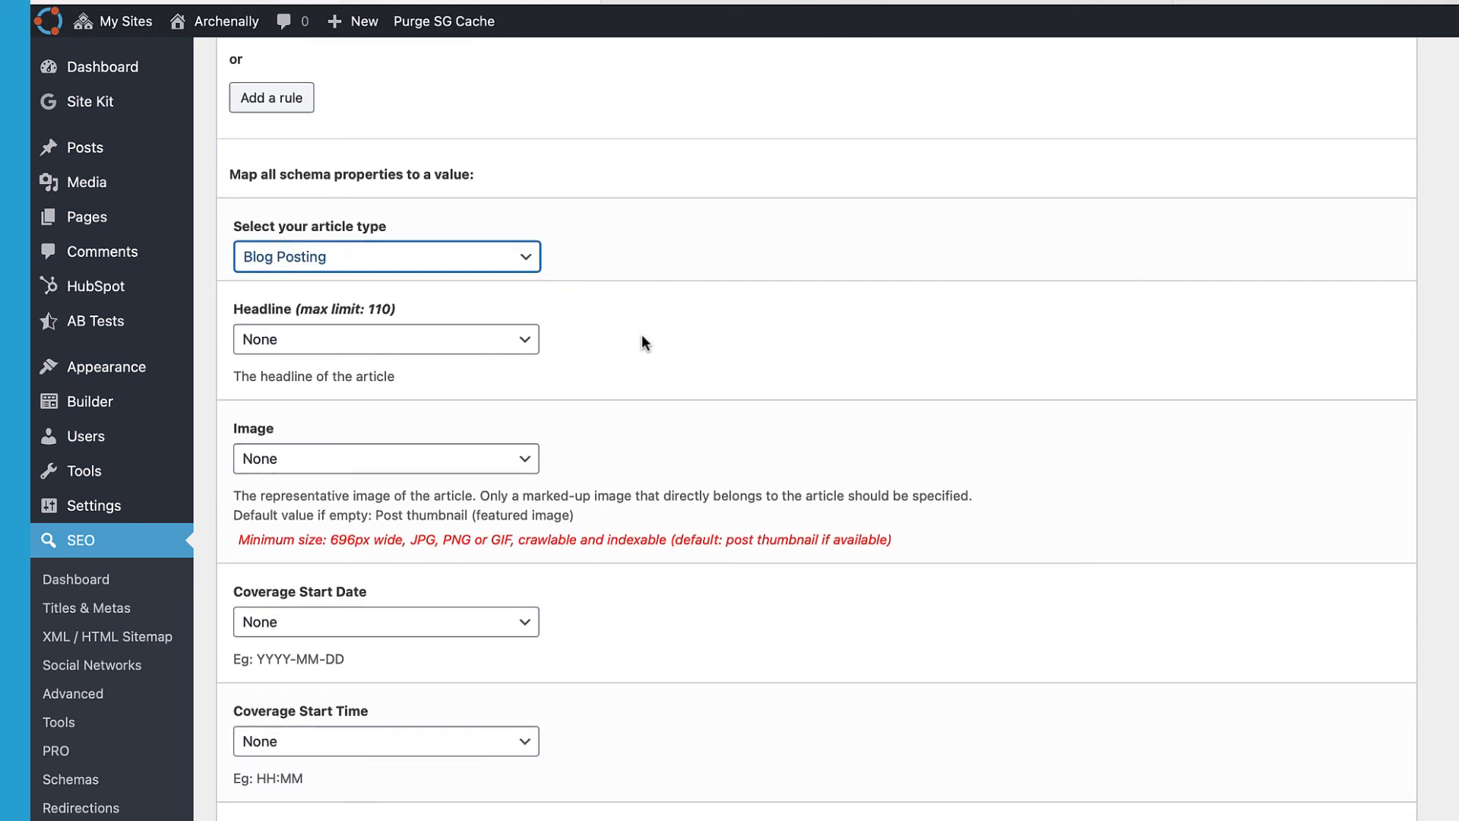
click(385, 347)
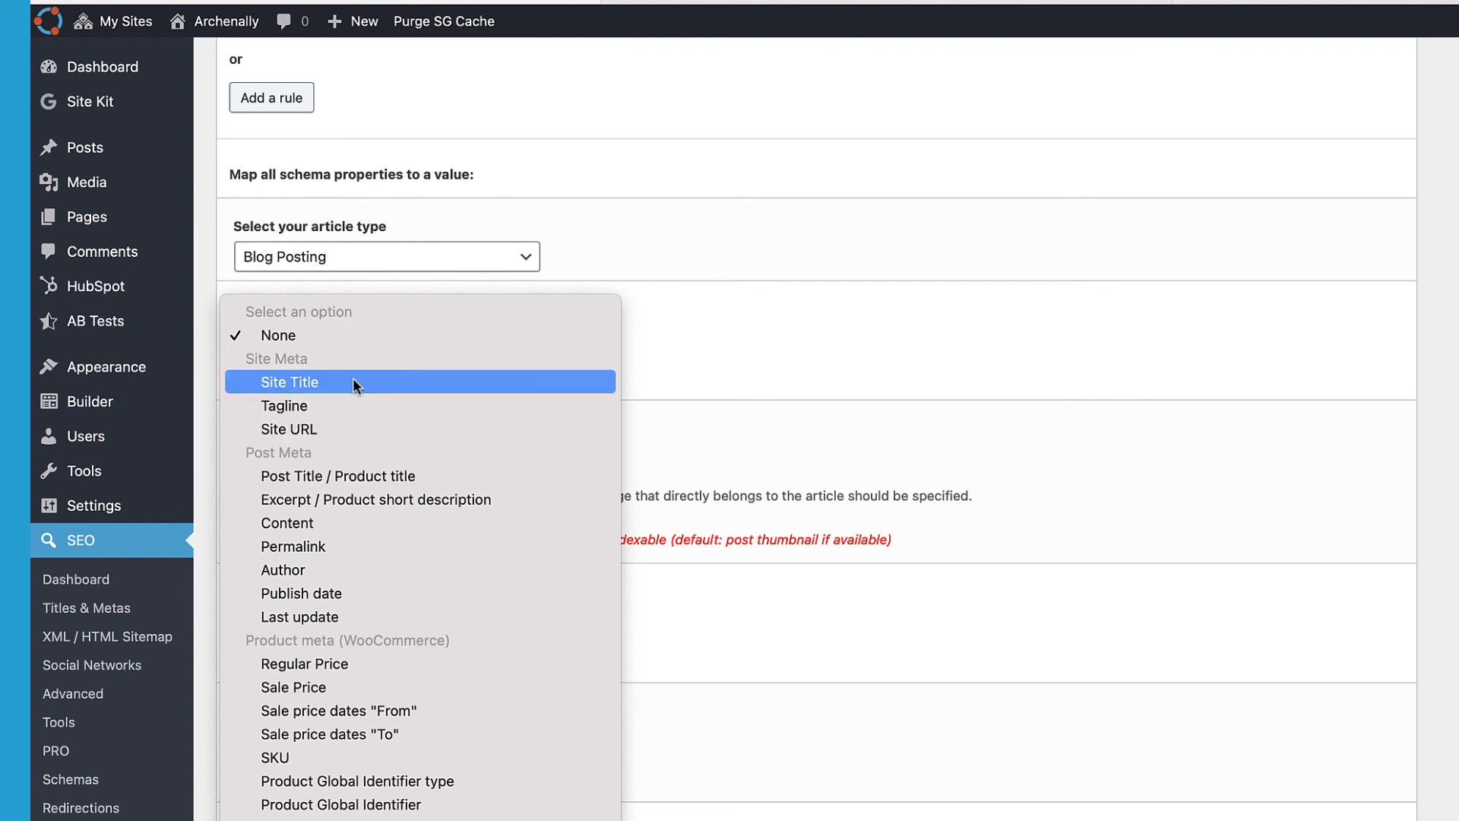
click(339, 477)
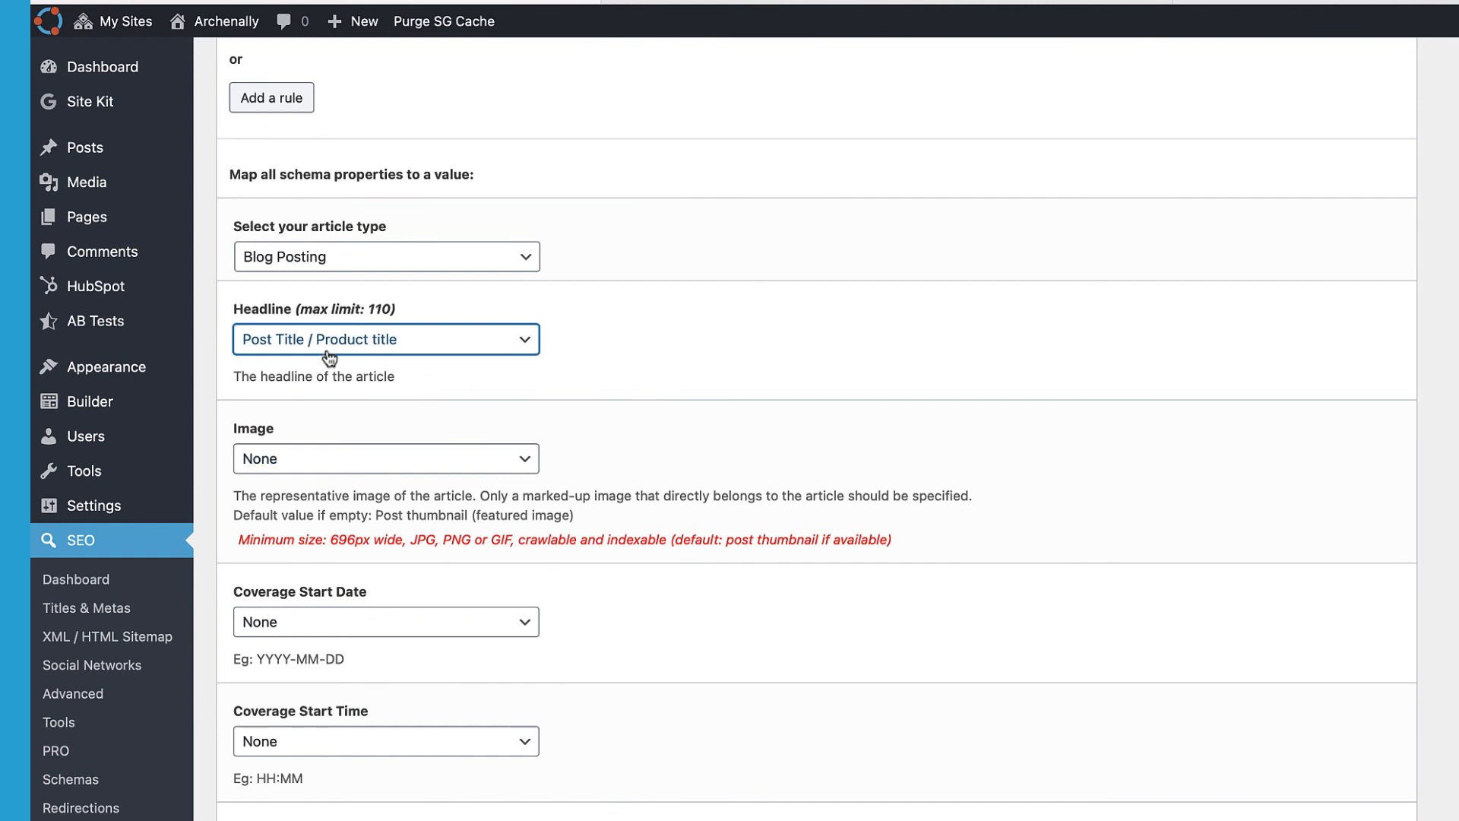
scroll(418, 368, down, 3)
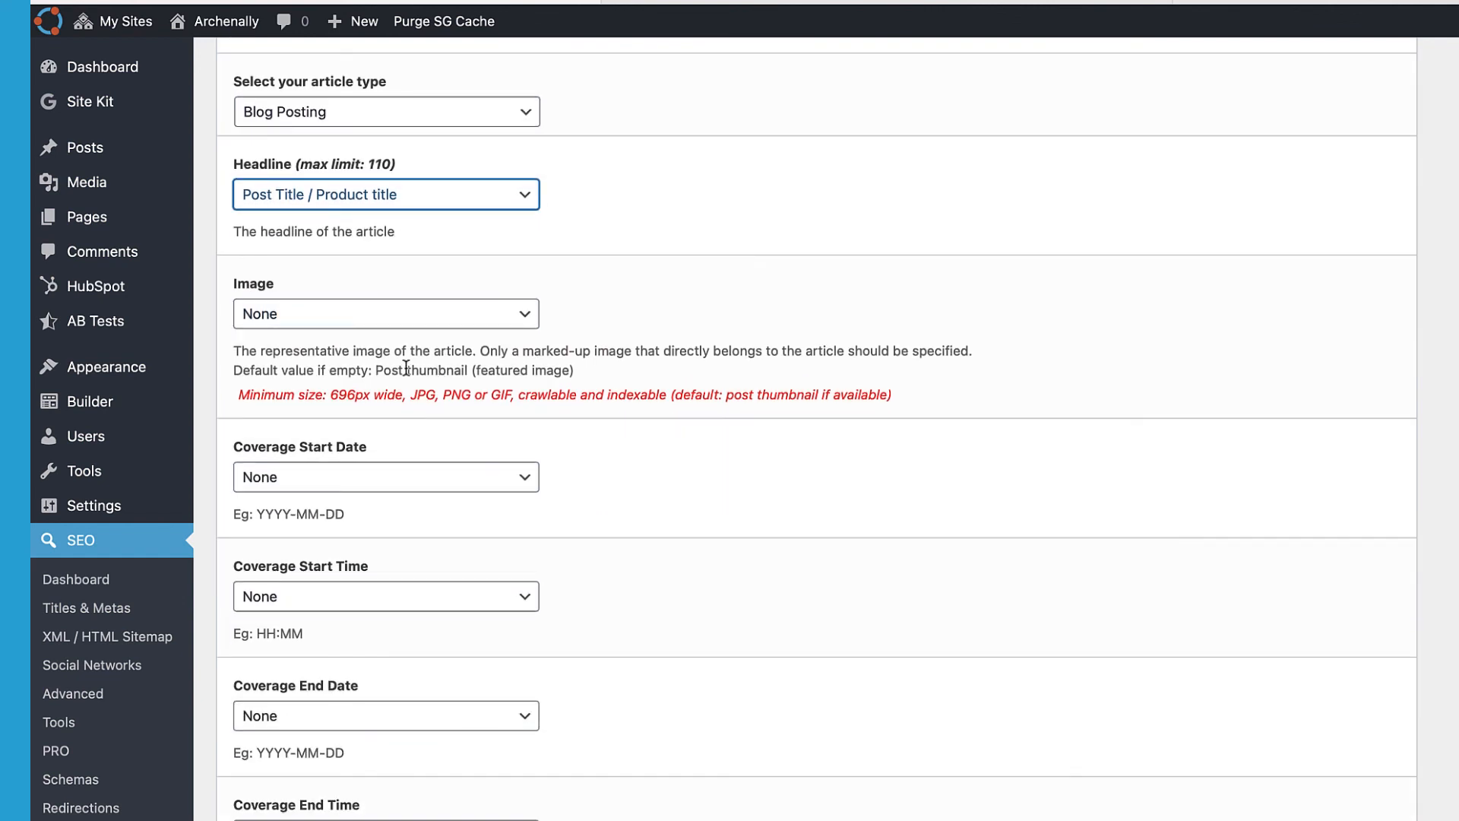
click(400, 314)
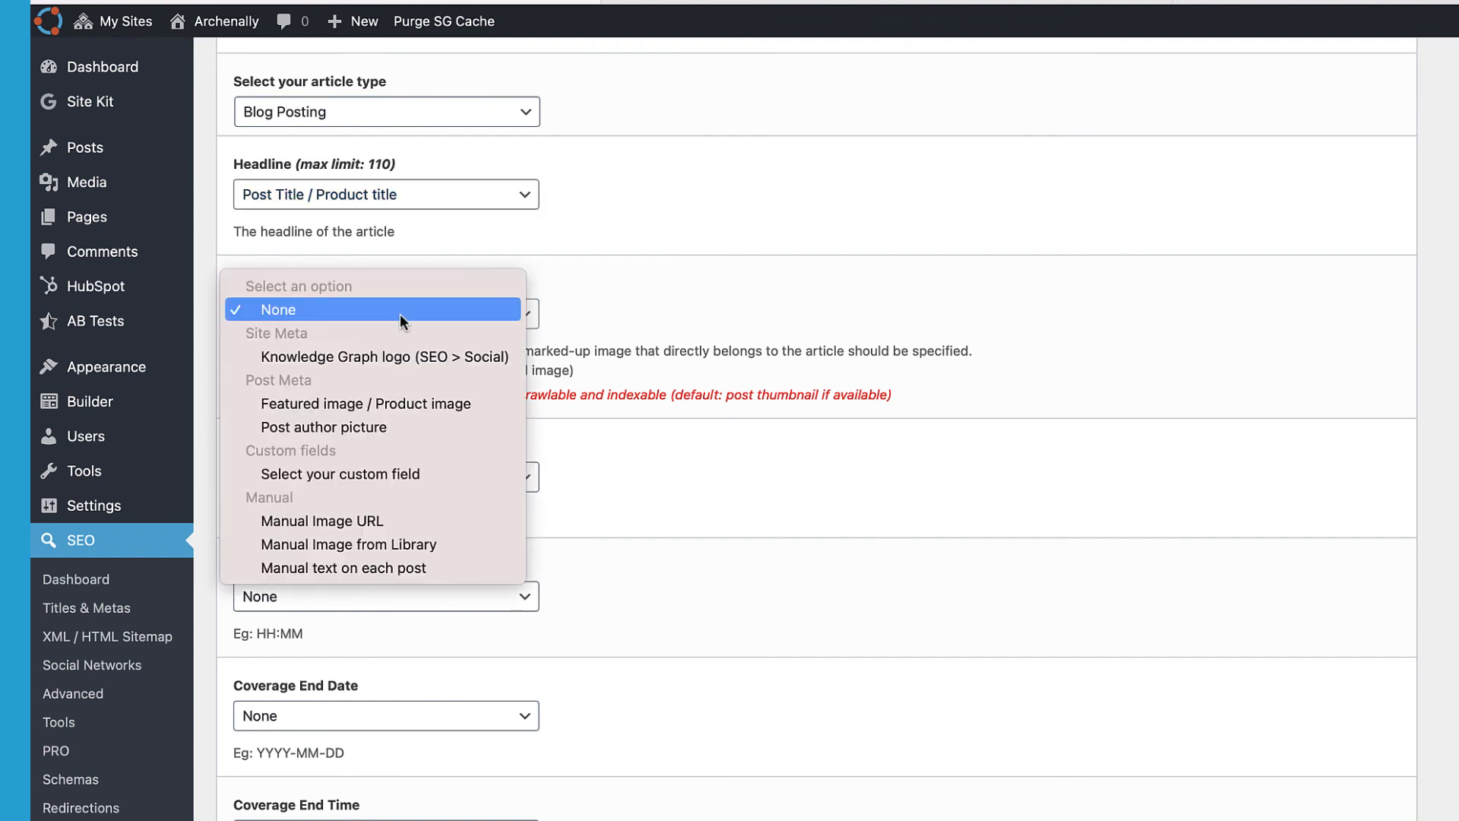
click(390, 404)
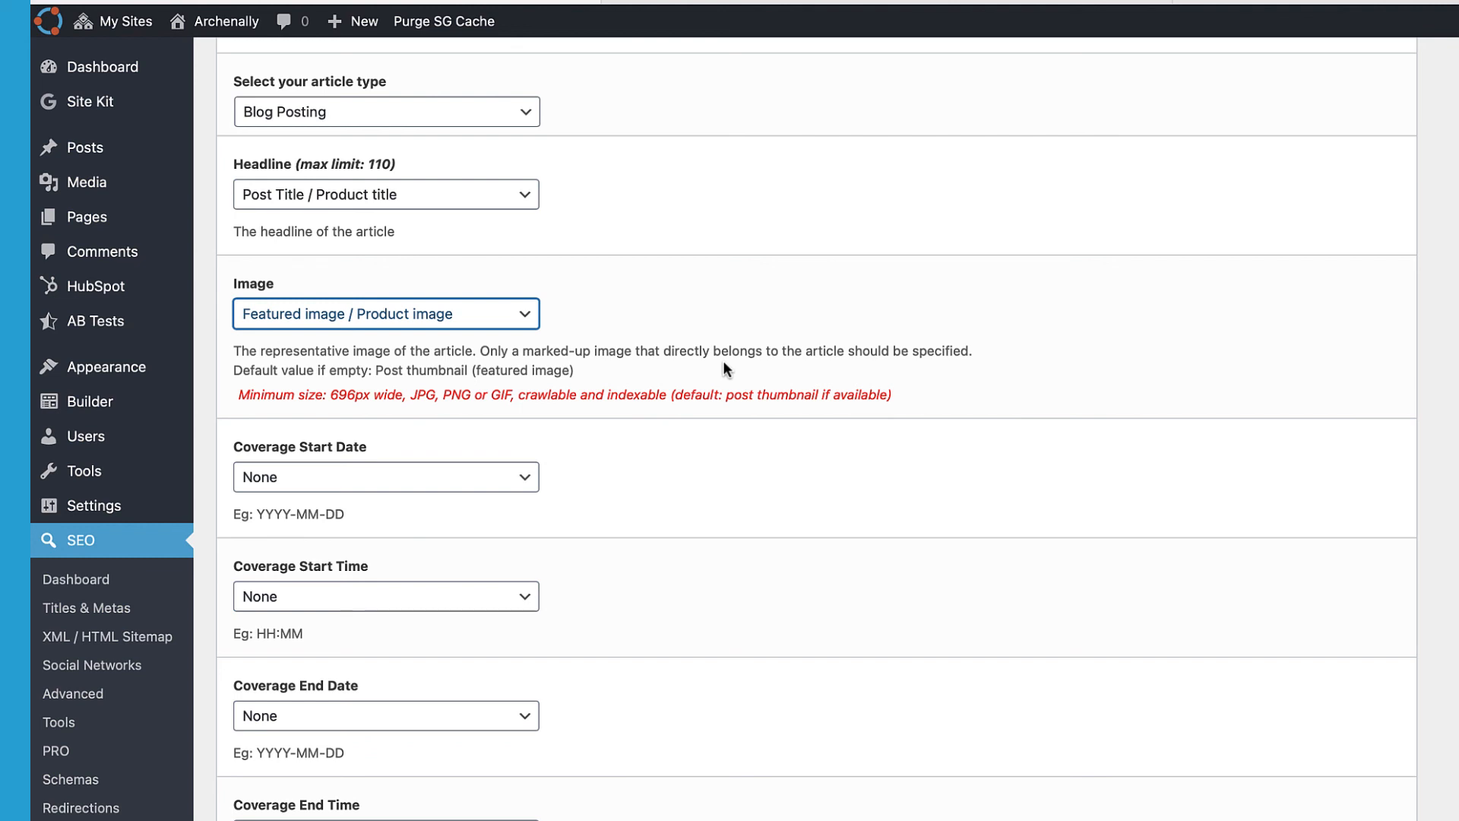
scroll(655, 373, down, 2)
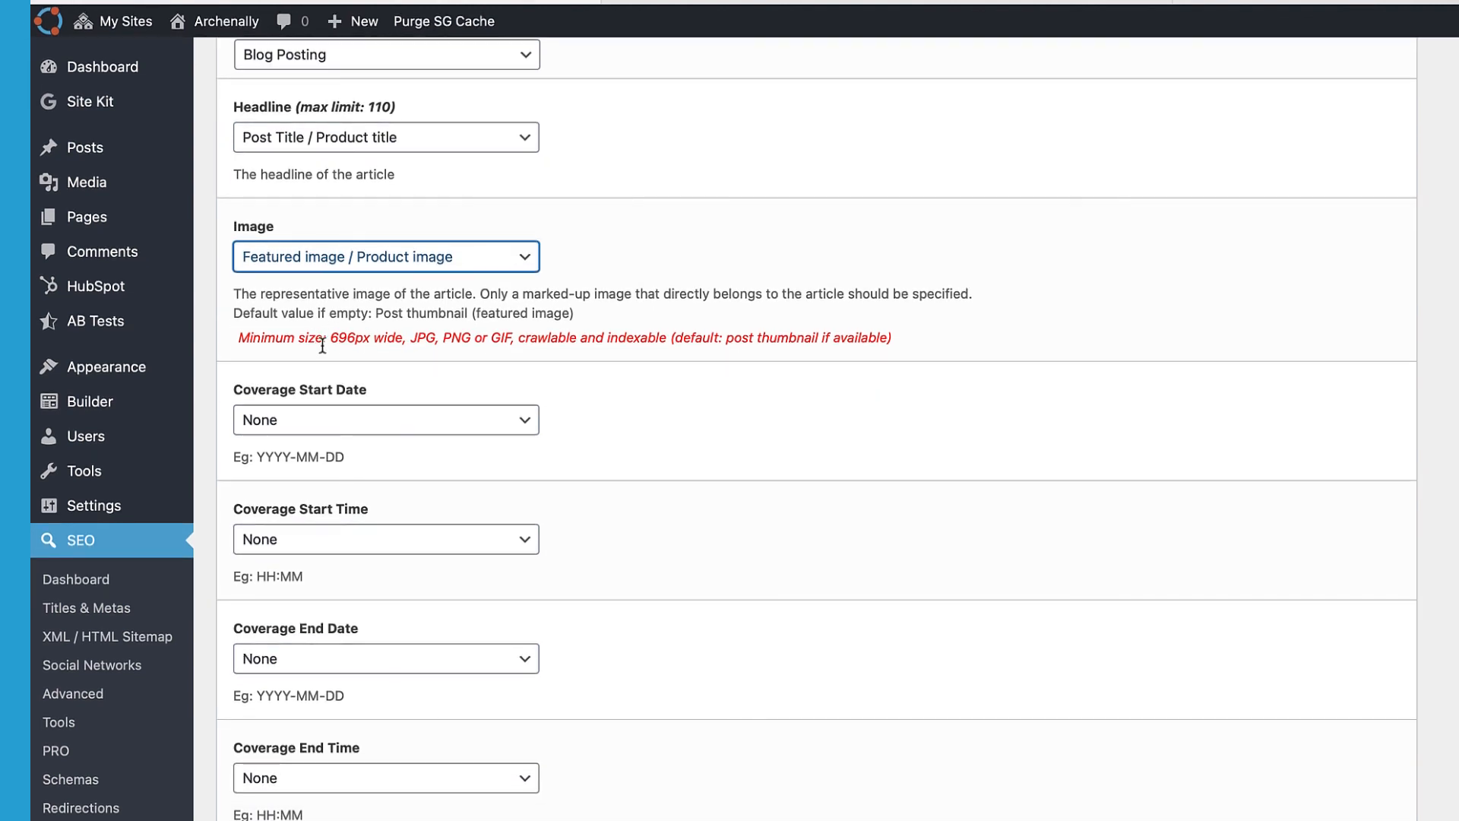
Step: Set Coverage Start Date to Publish date, leaving the start time as None
key(Tab)
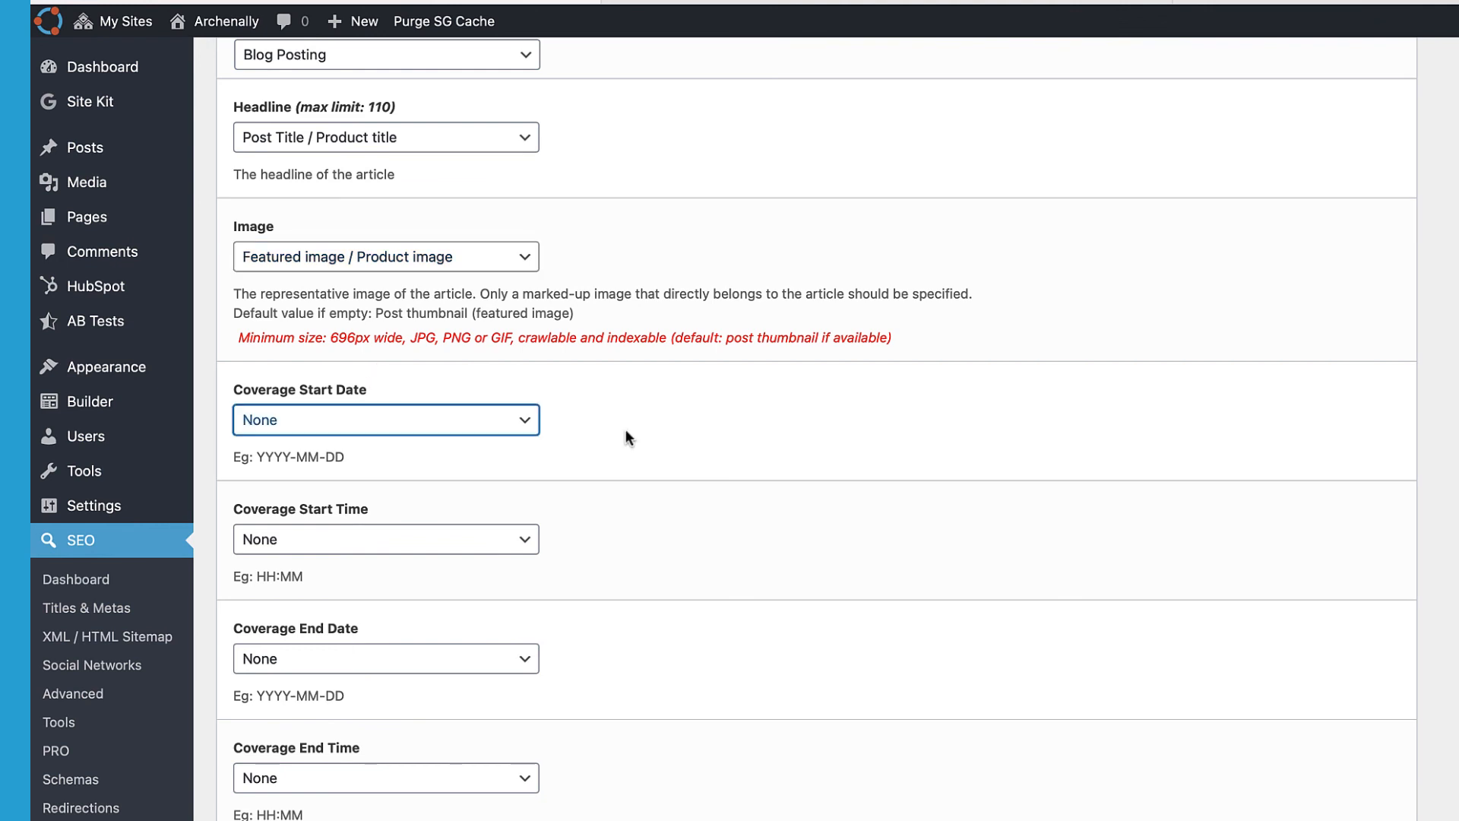
click(447, 422)
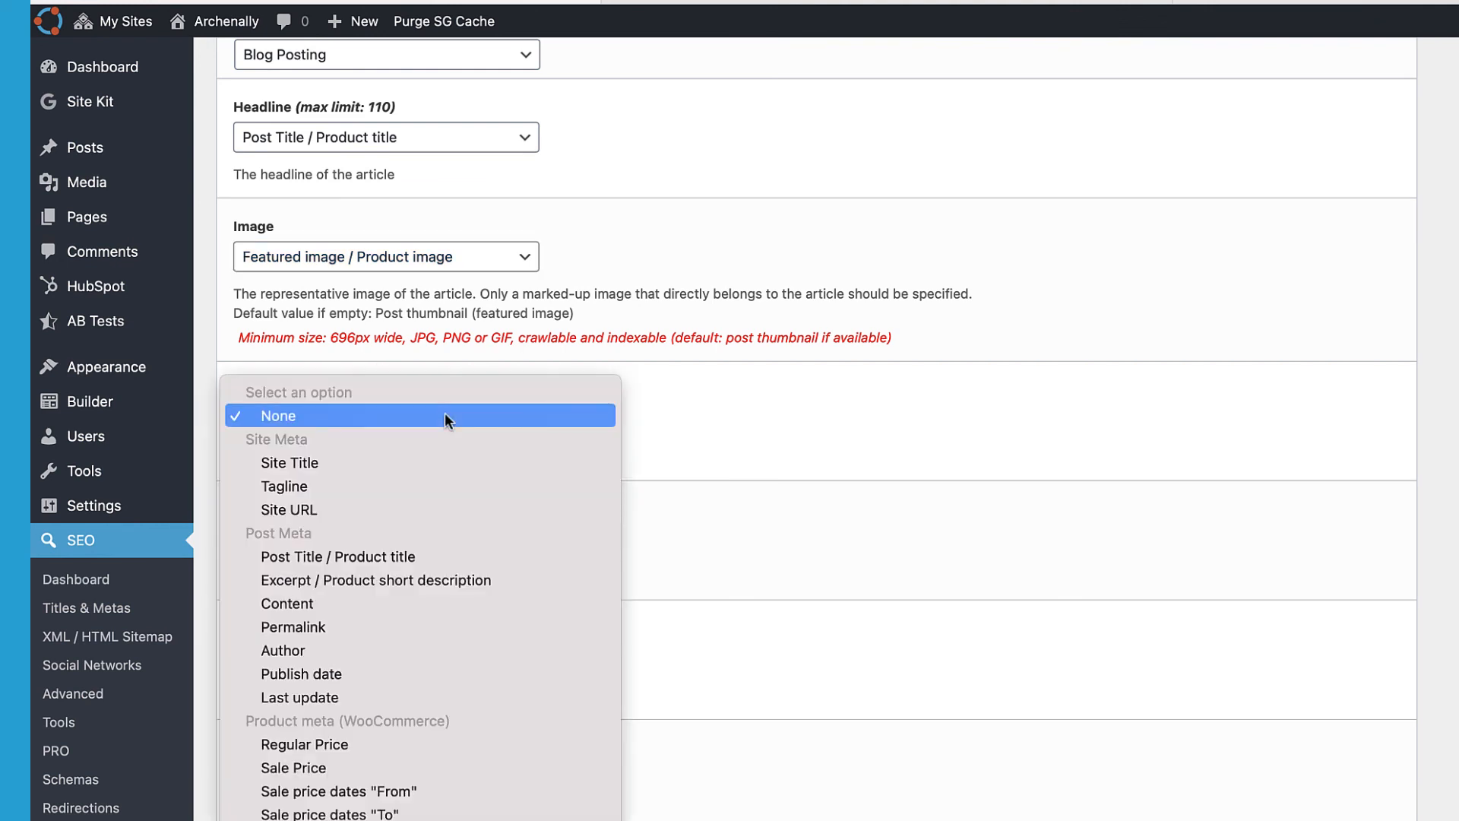
click(328, 676)
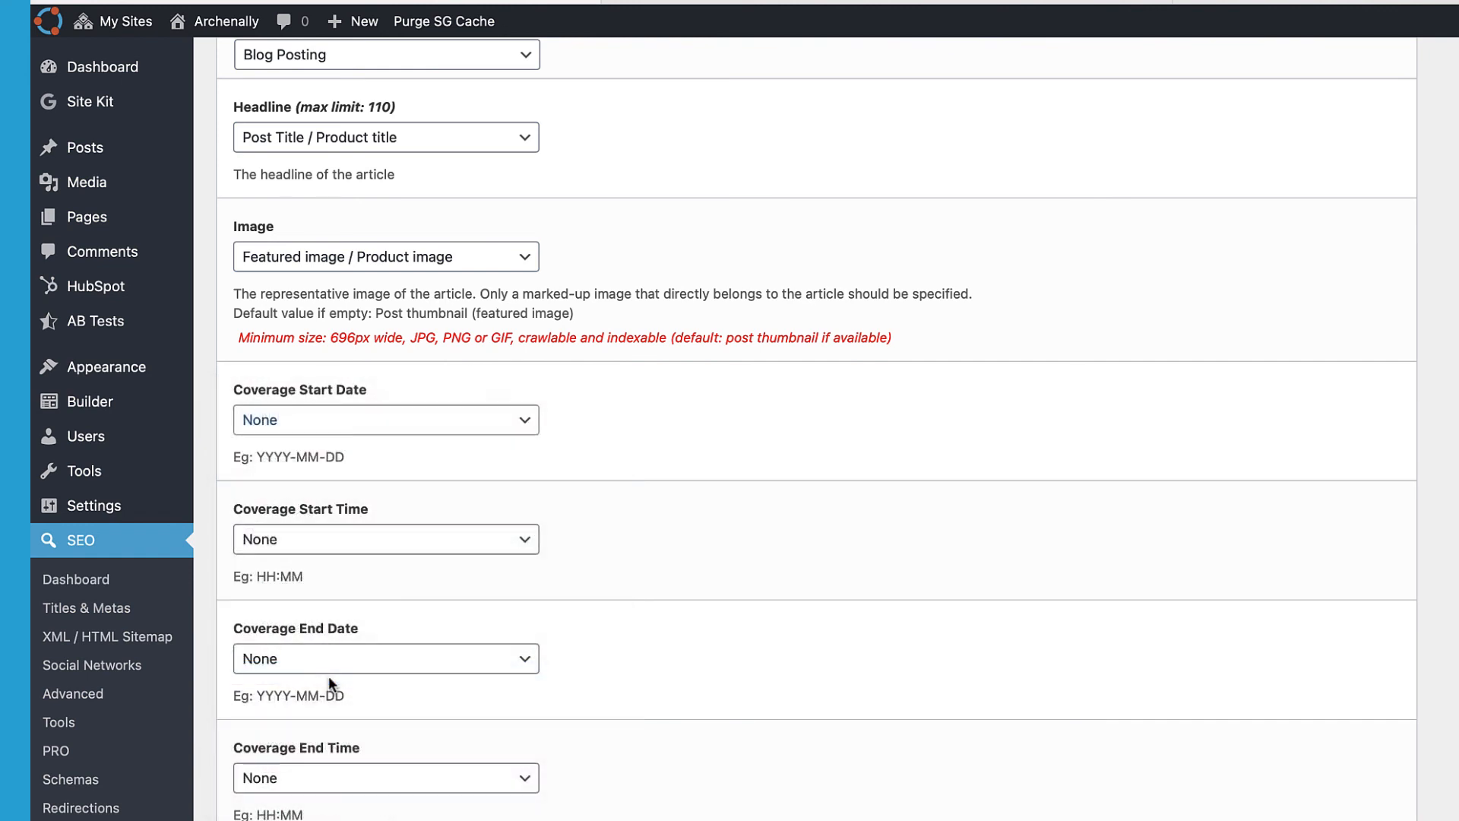
click(346, 544)
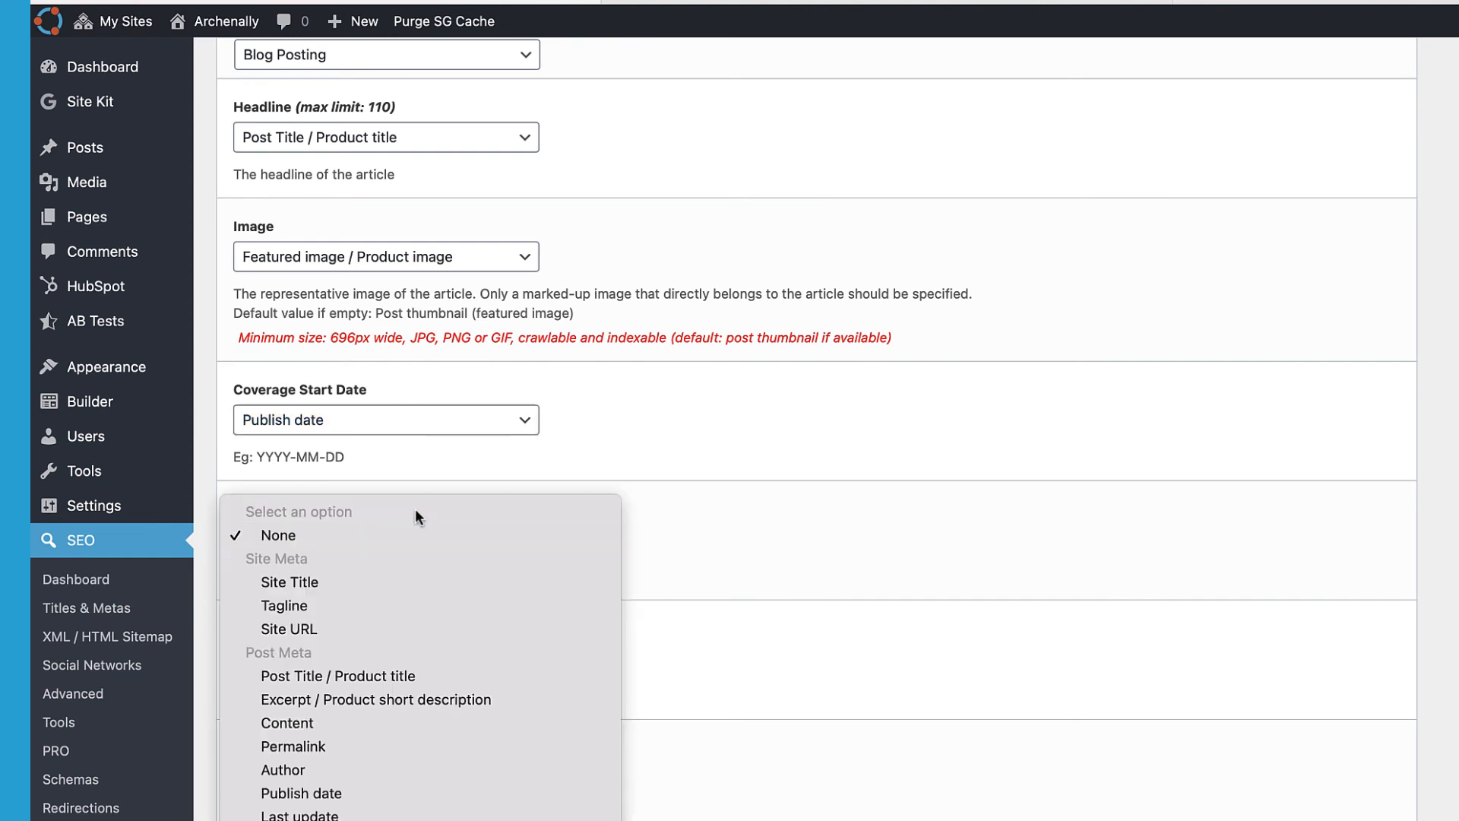
click(428, 482)
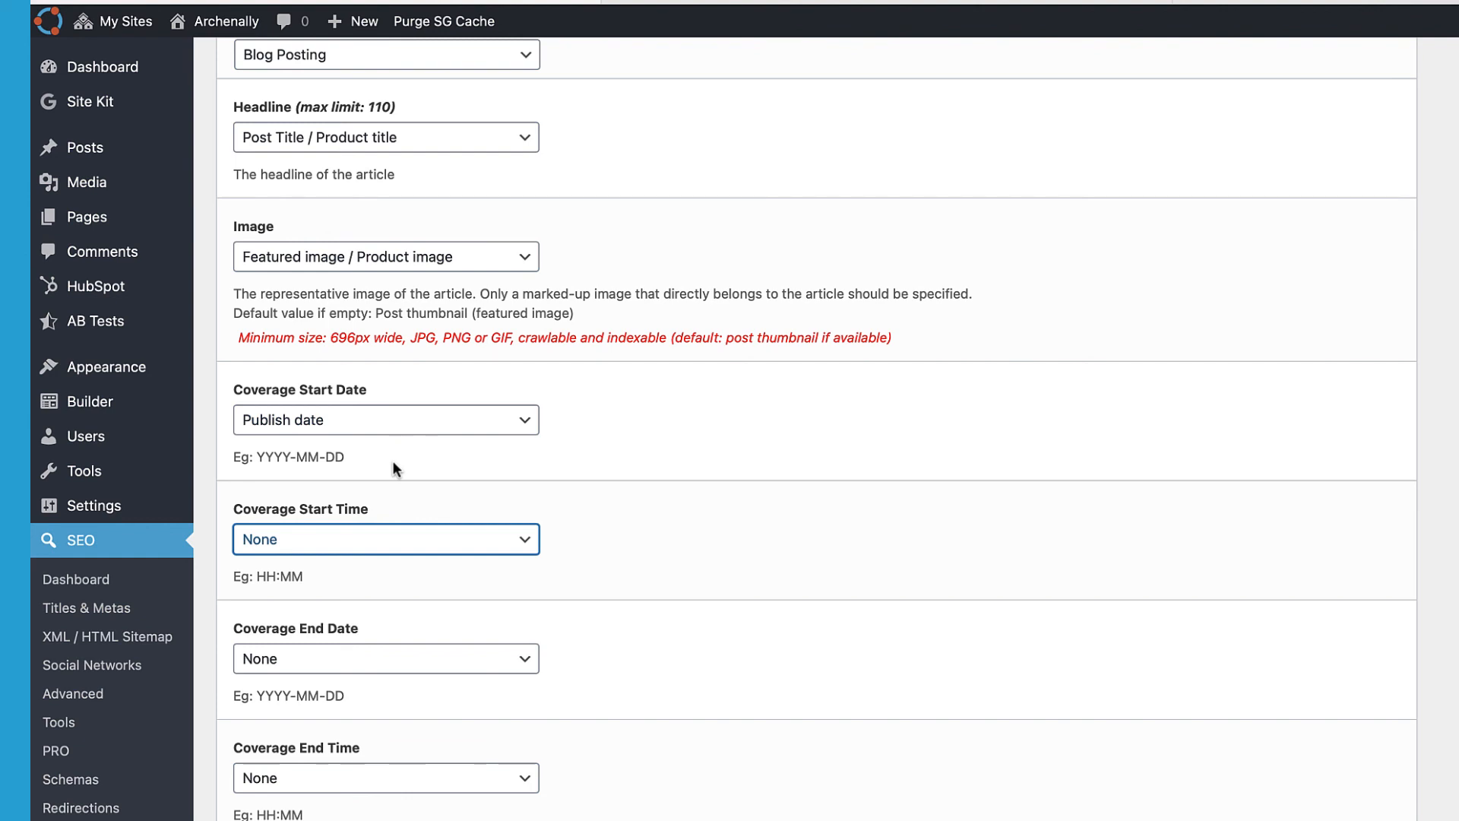
click(385, 419)
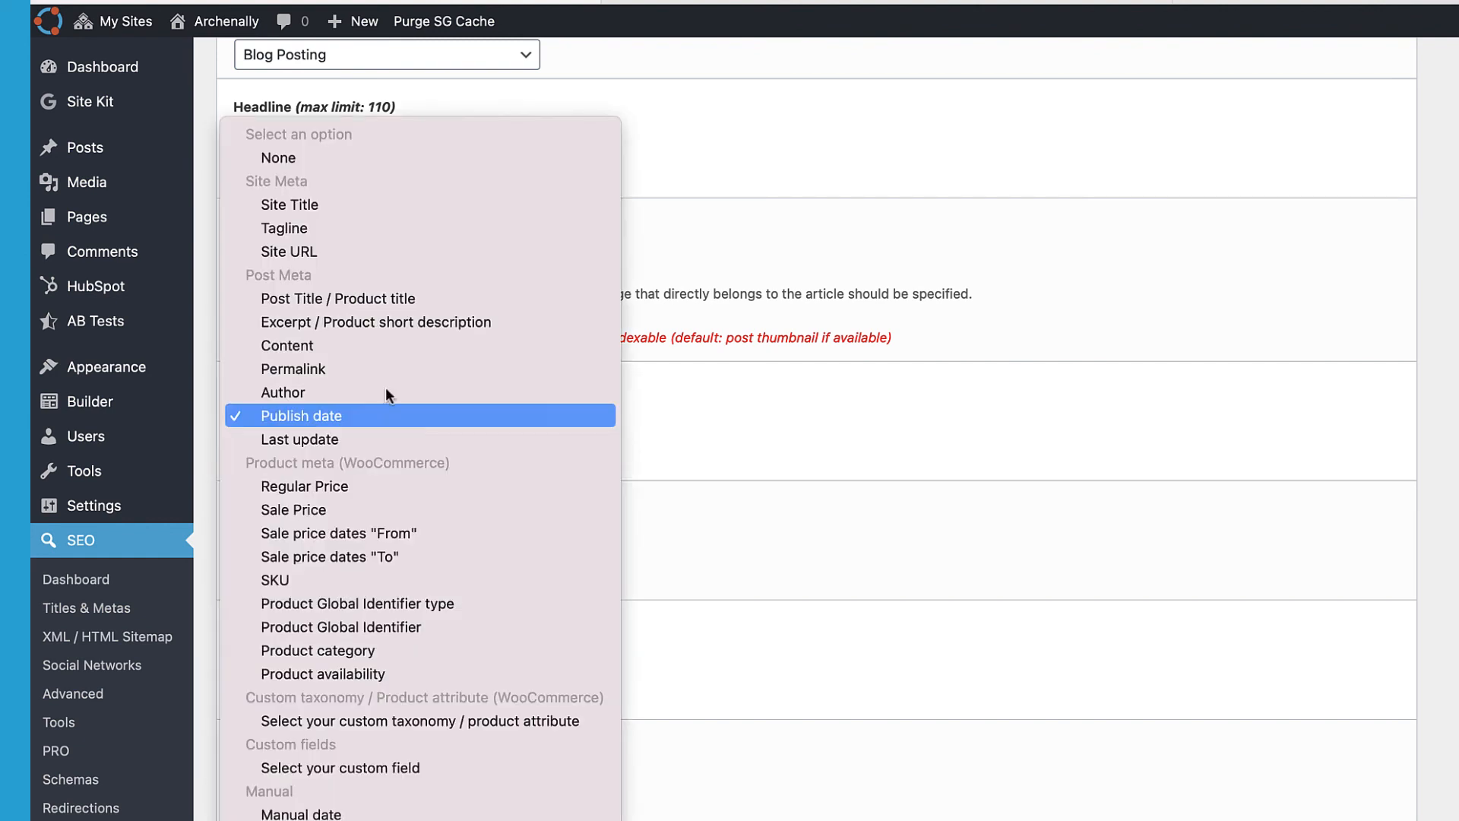
click(396, 161)
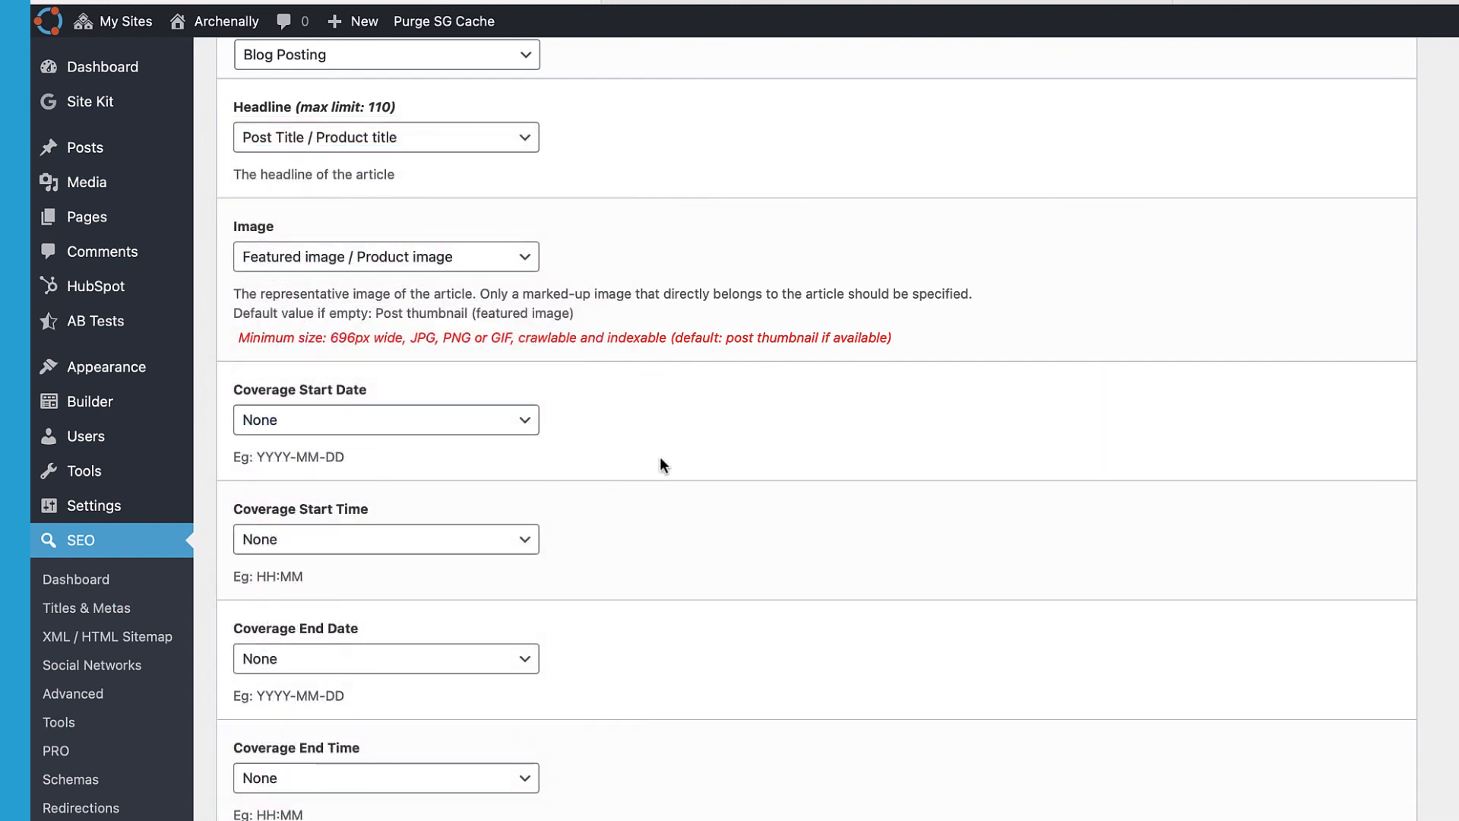
scroll(660, 465, up, 3)
click(477, 526)
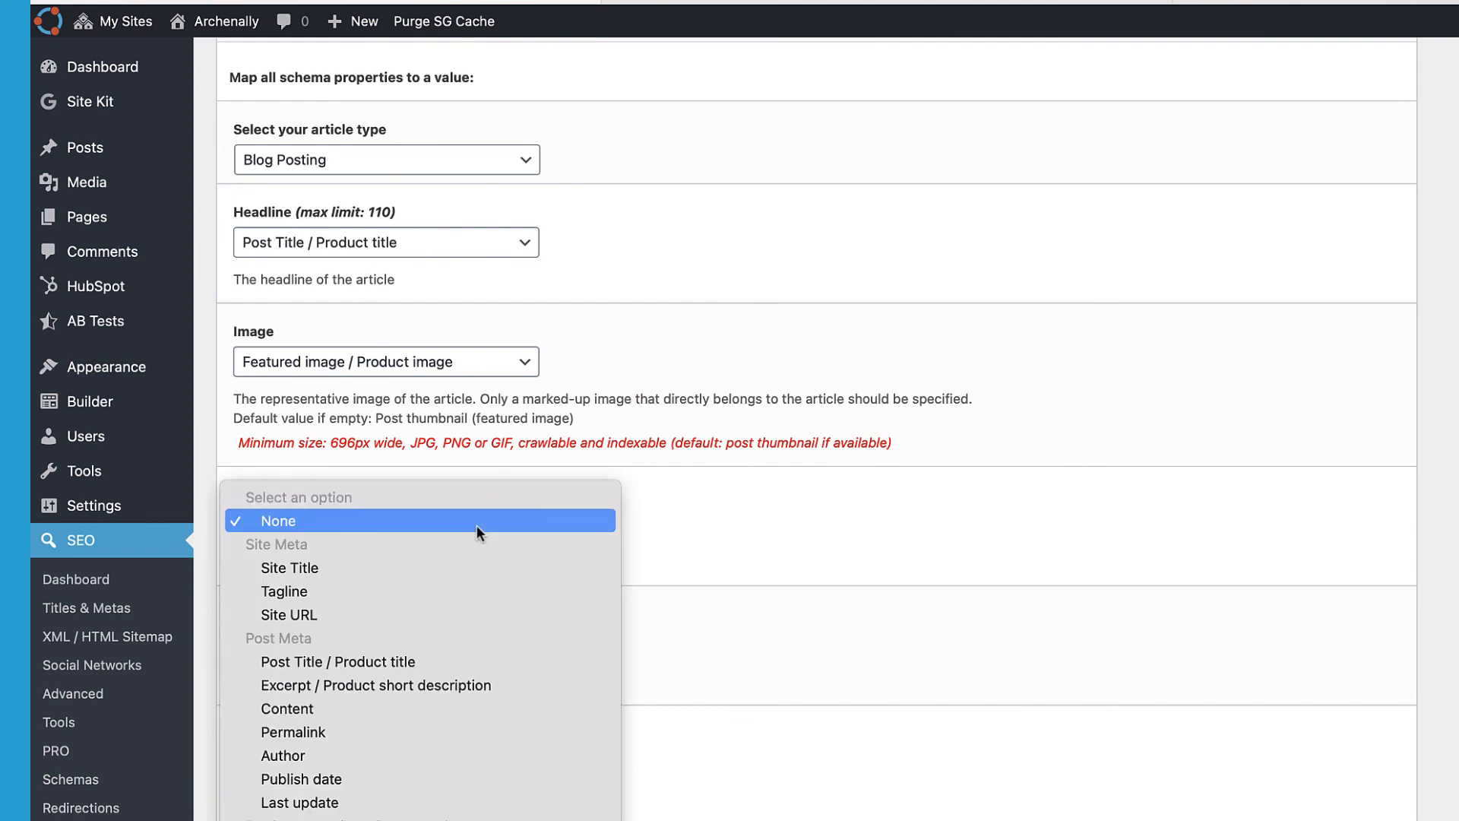
click(382, 776)
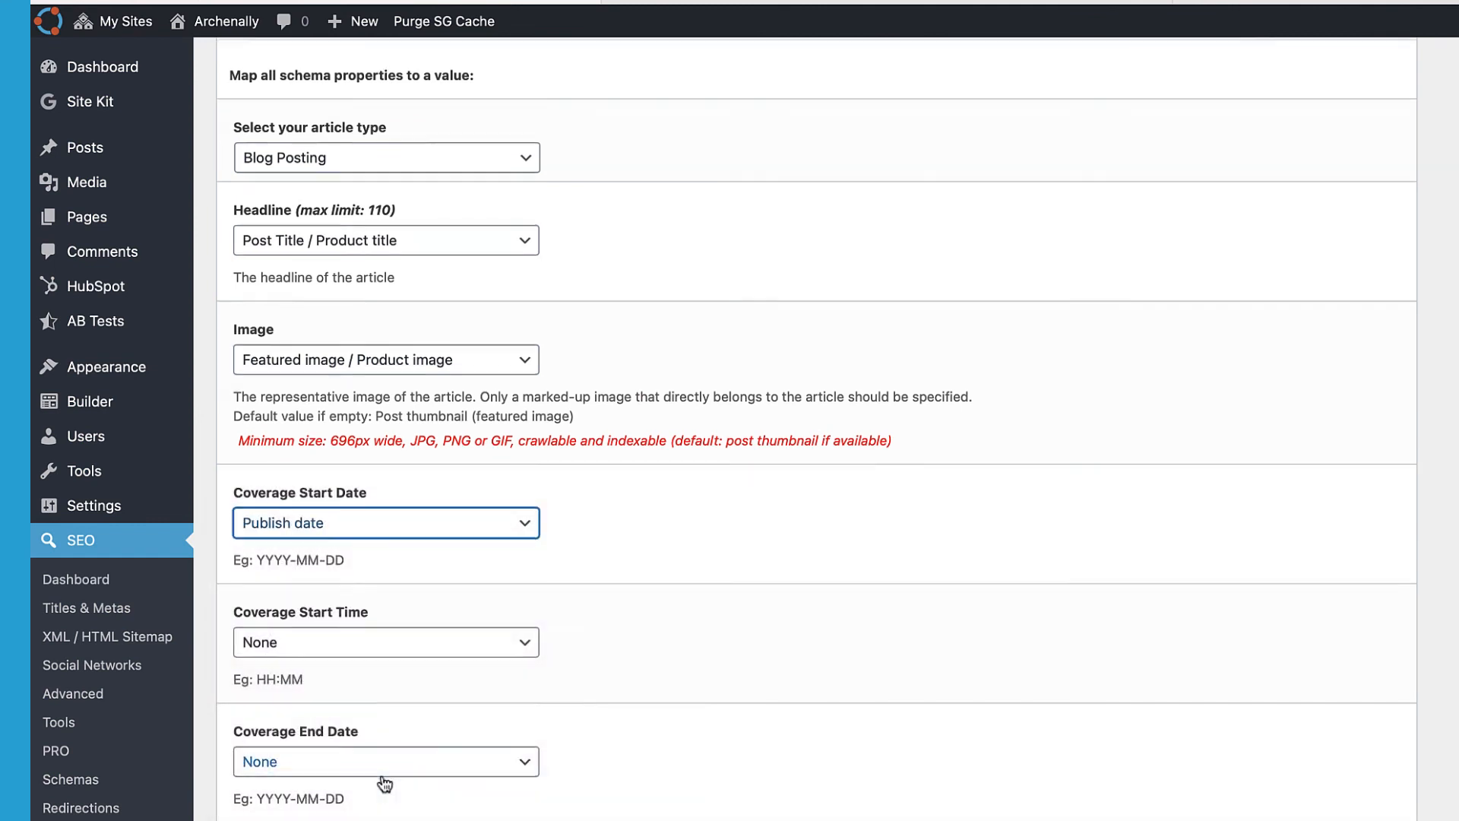
Step: Set Coverage End Date to Publish date as well
scroll(384, 783, down, 2)
click(368, 669)
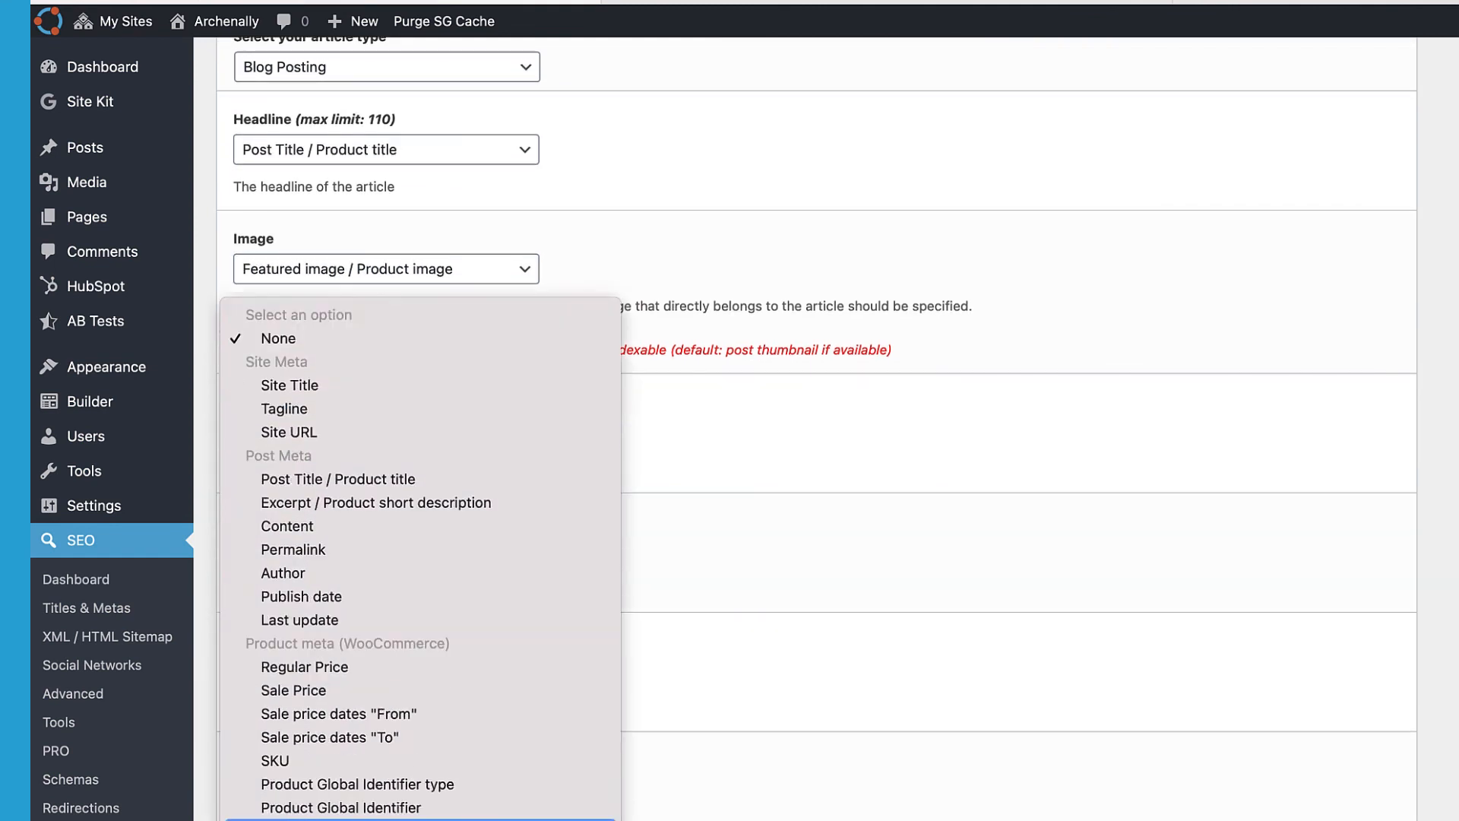
click(353, 572)
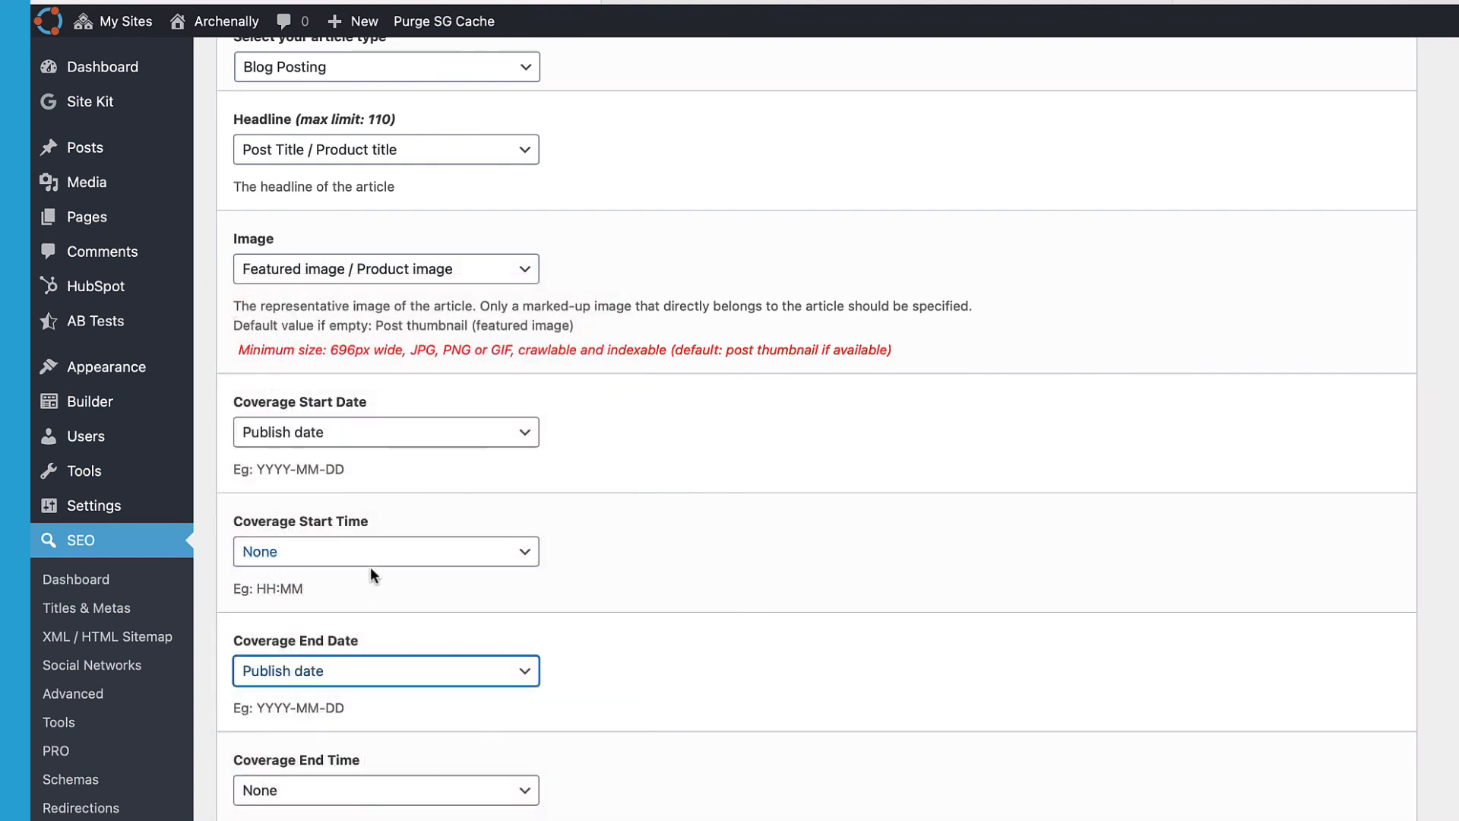
scroll(727, 498, up, 7)
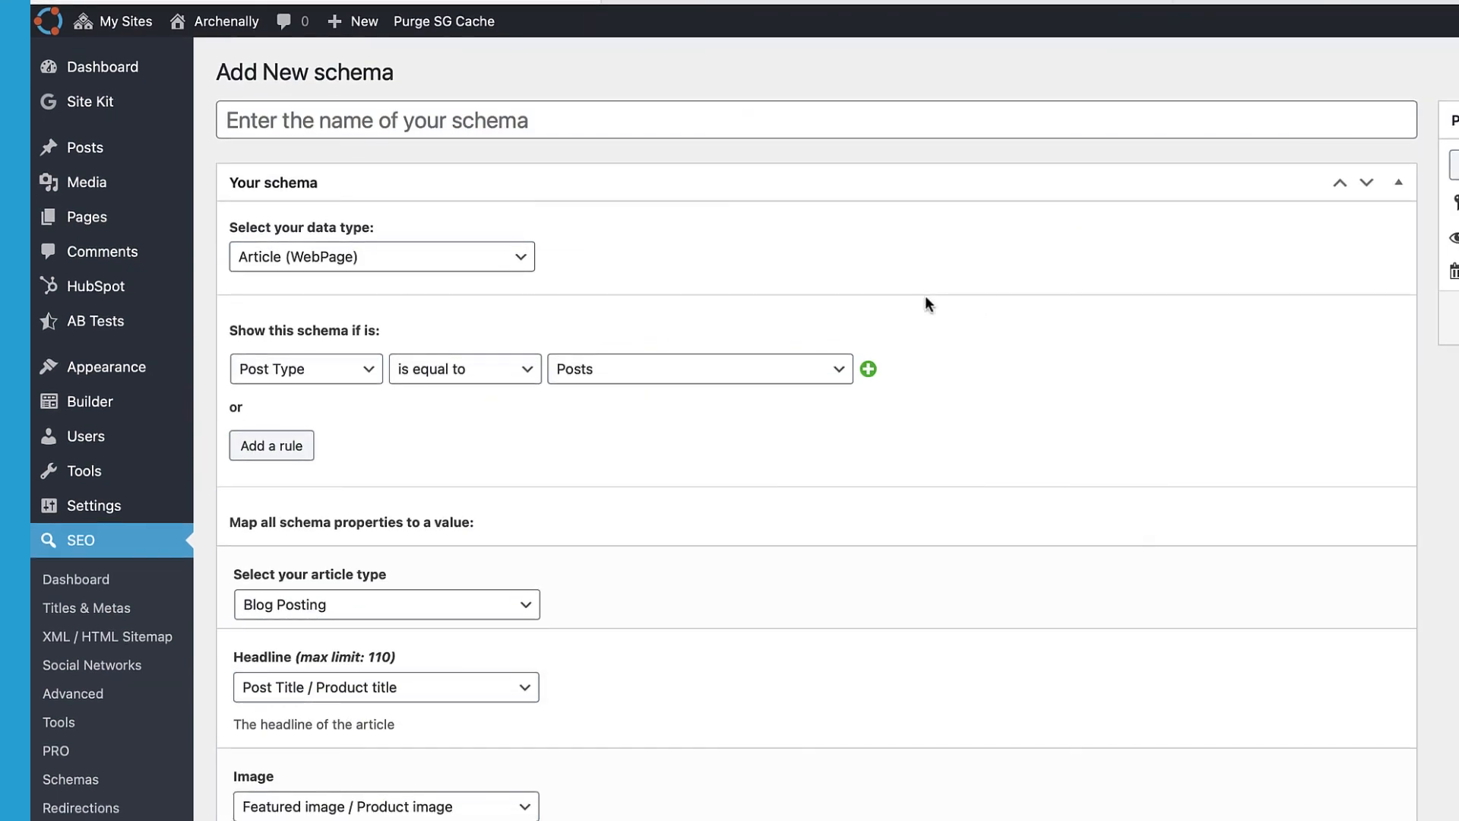
Step: Name the schema 'Blog Post' and publish it
click(538, 131)
text(Blog)
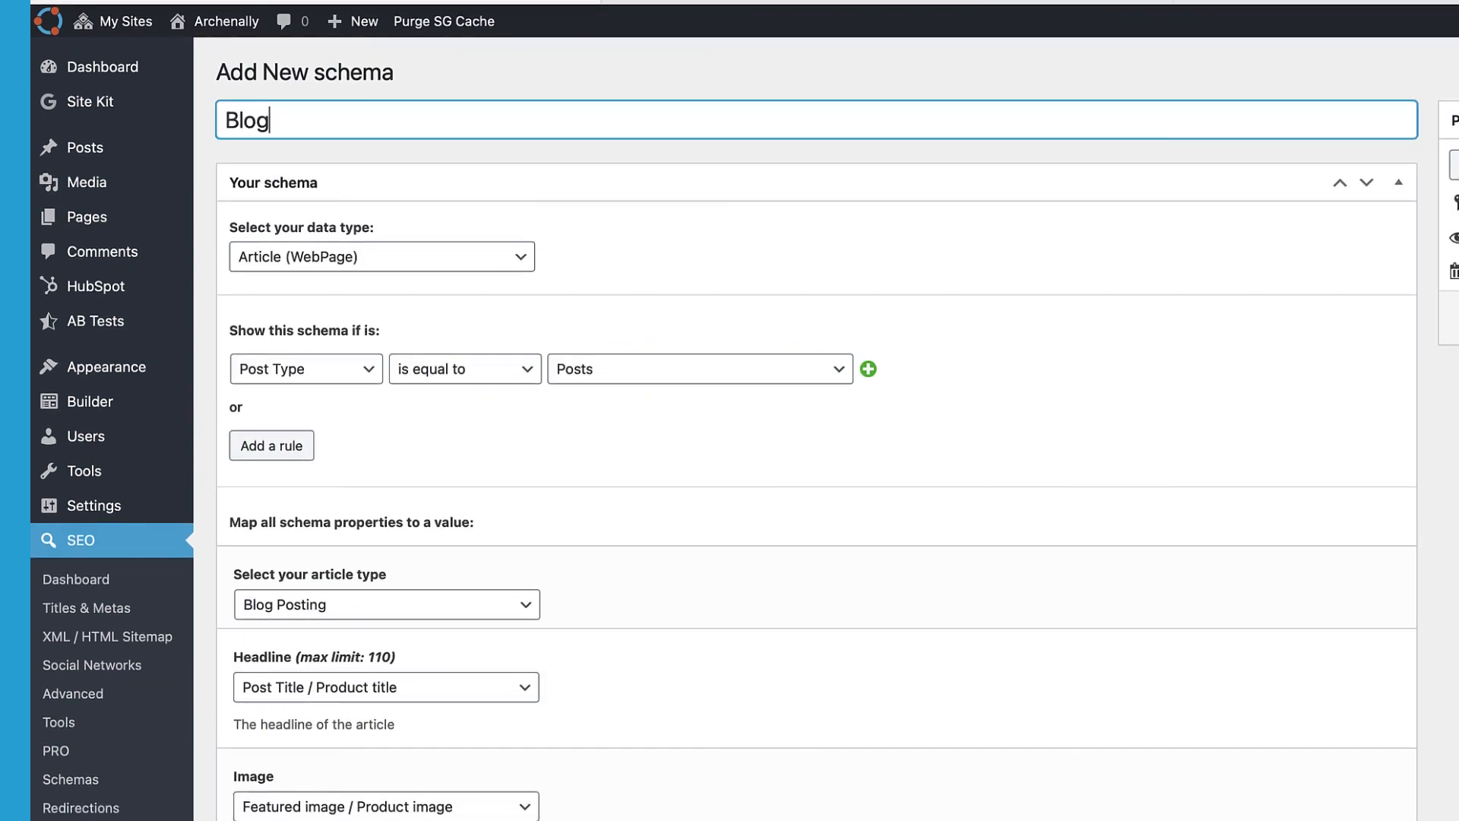
text( Post)
drag(349, 130, 244, 130)
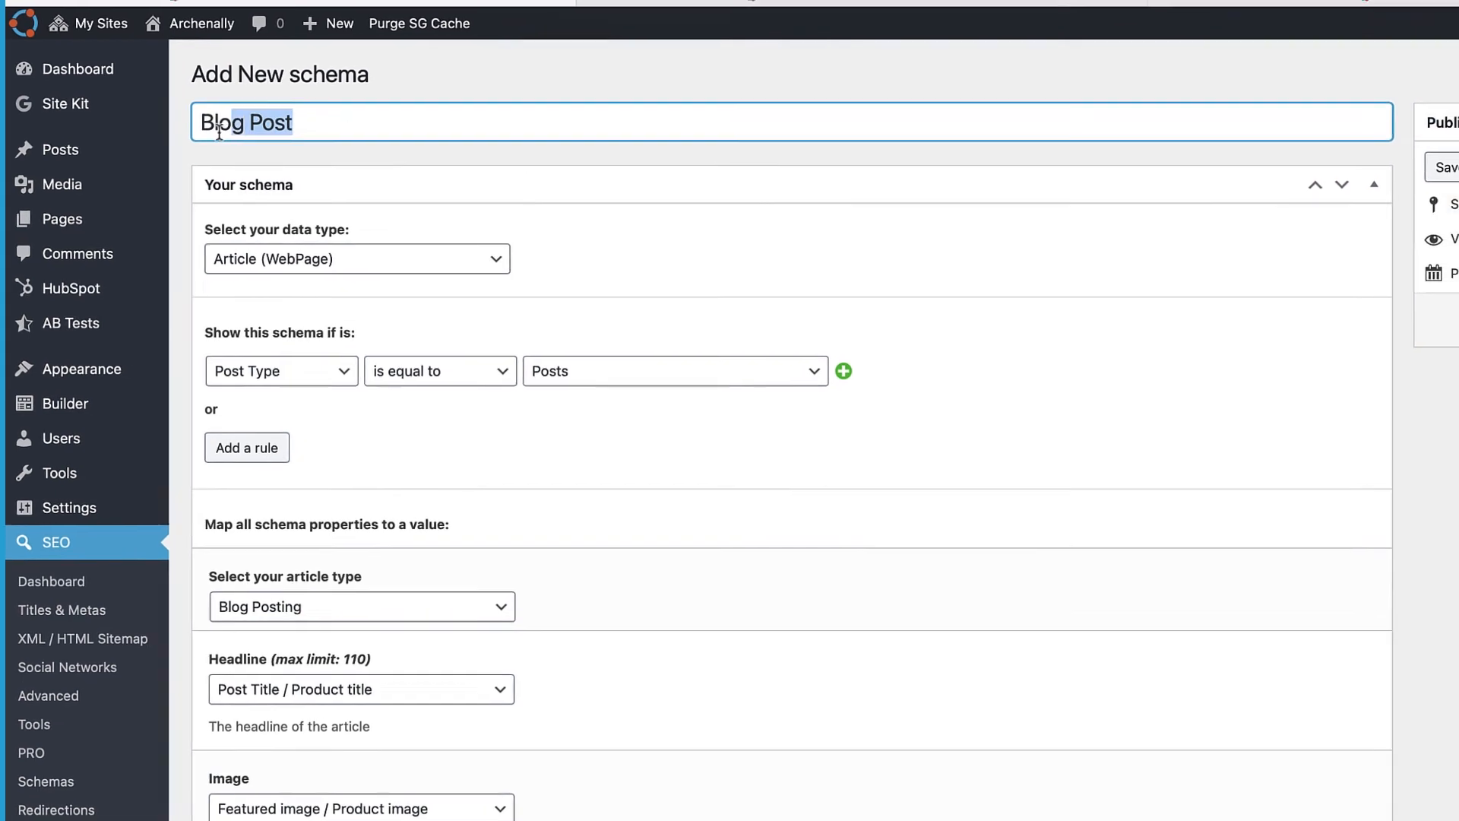
click(1222, 358)
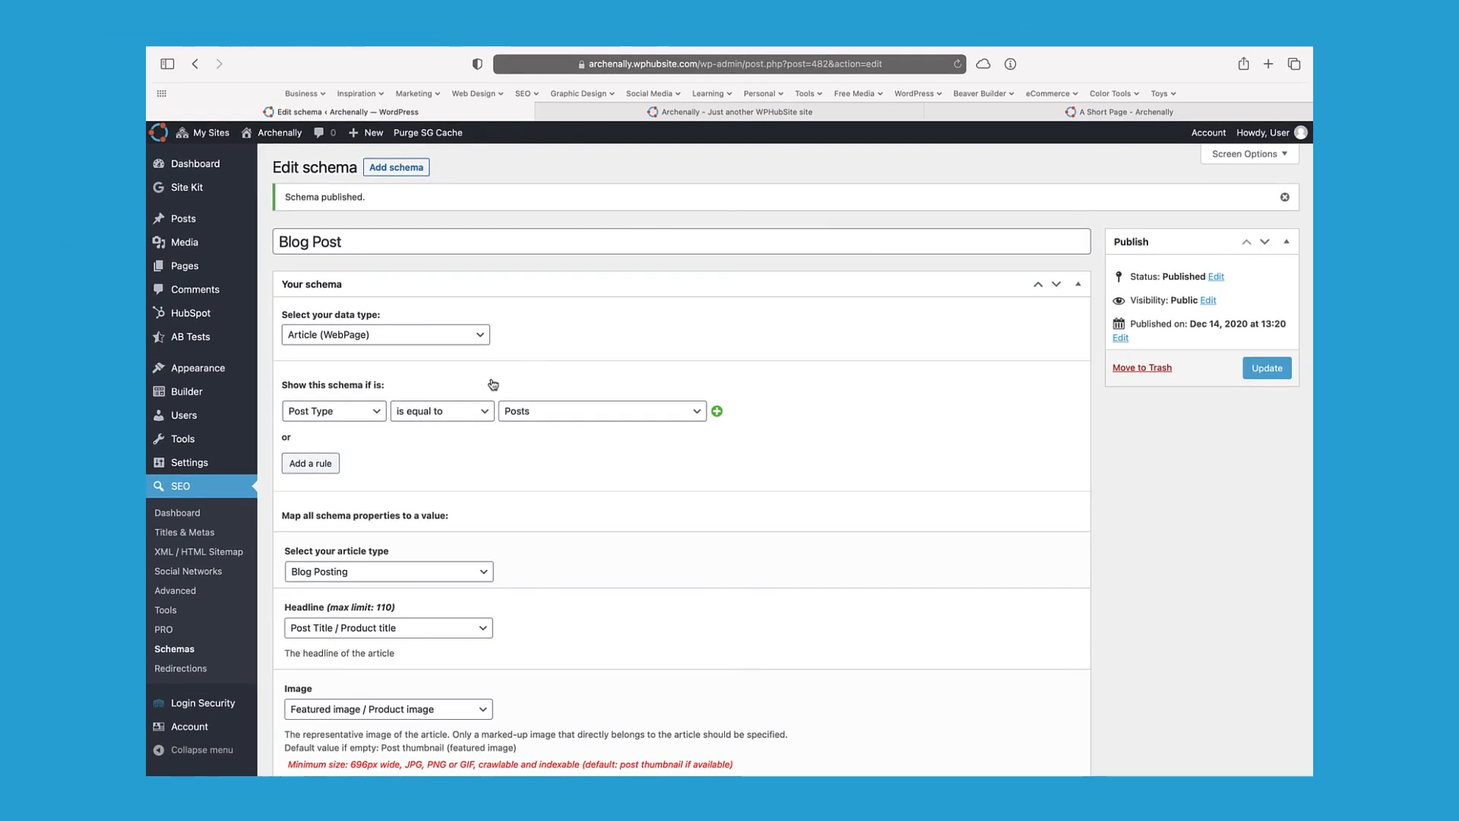
Step: Review the published schema, then return to the SEO > Schemas list
scroll(93, 368, down, 1)
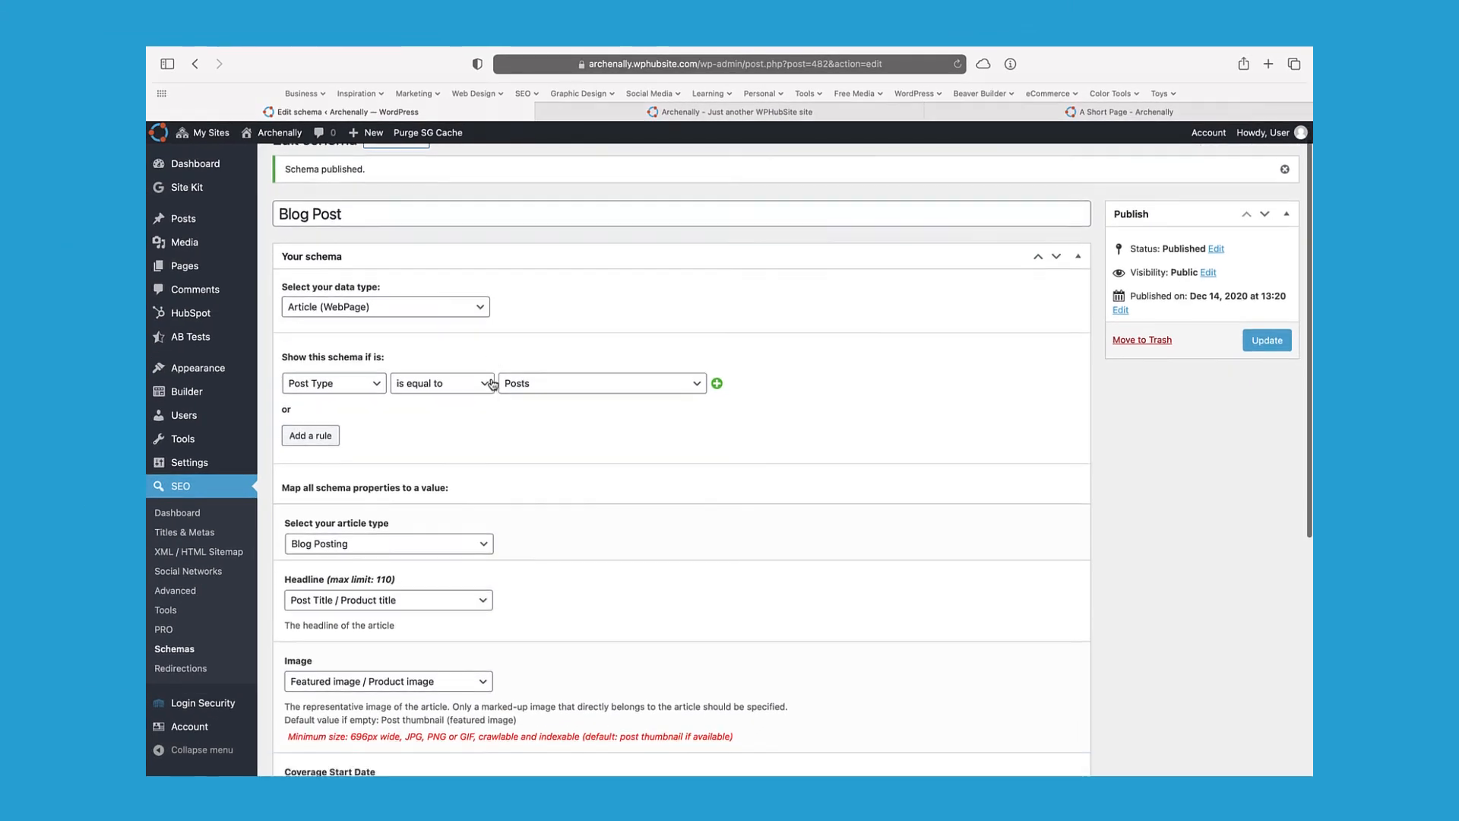
scroll(492, 384, down, 3)
scroll(493, 384, up, 1)
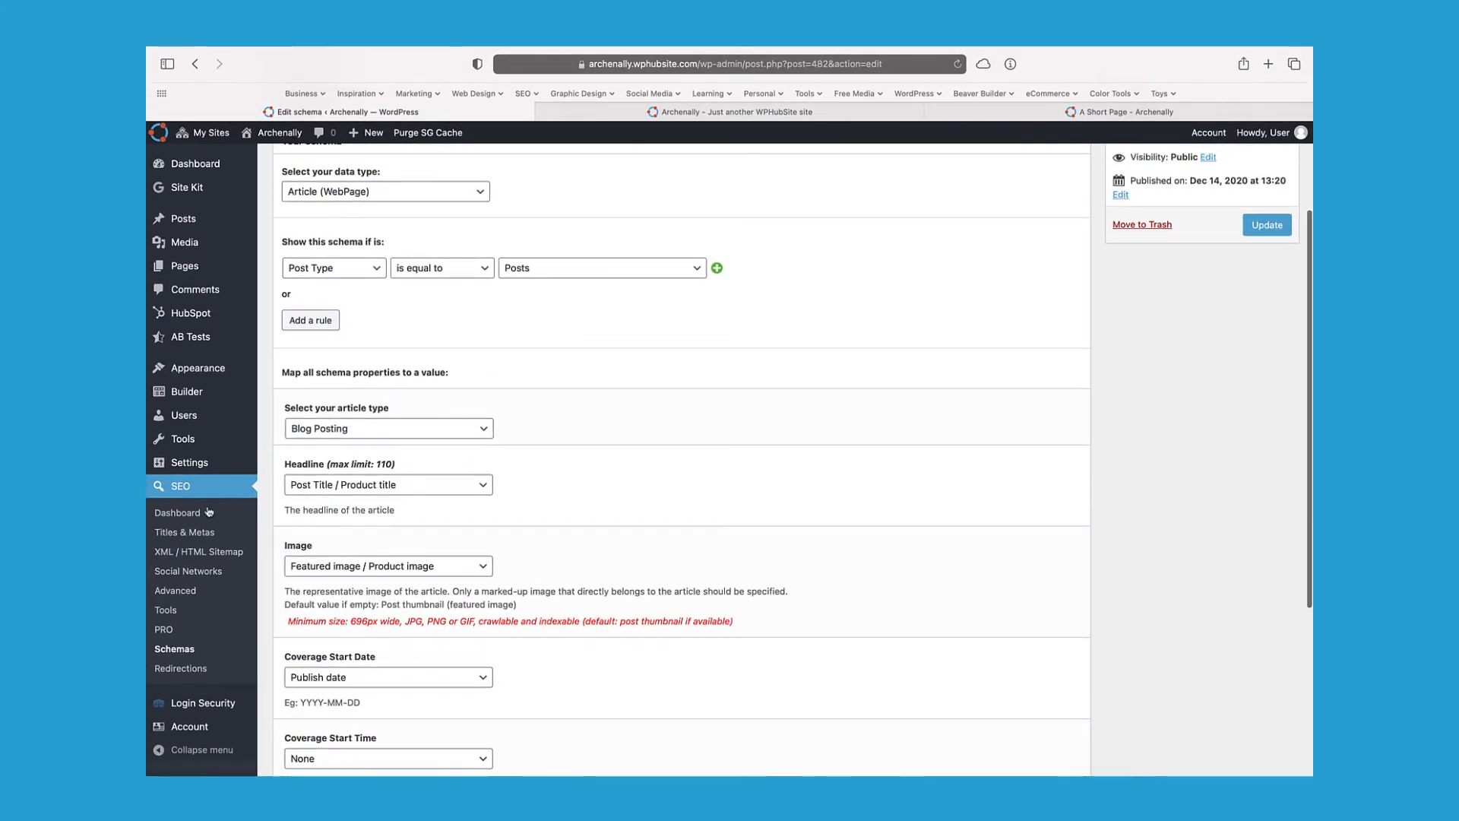
scroll(570, 554, down, 2)
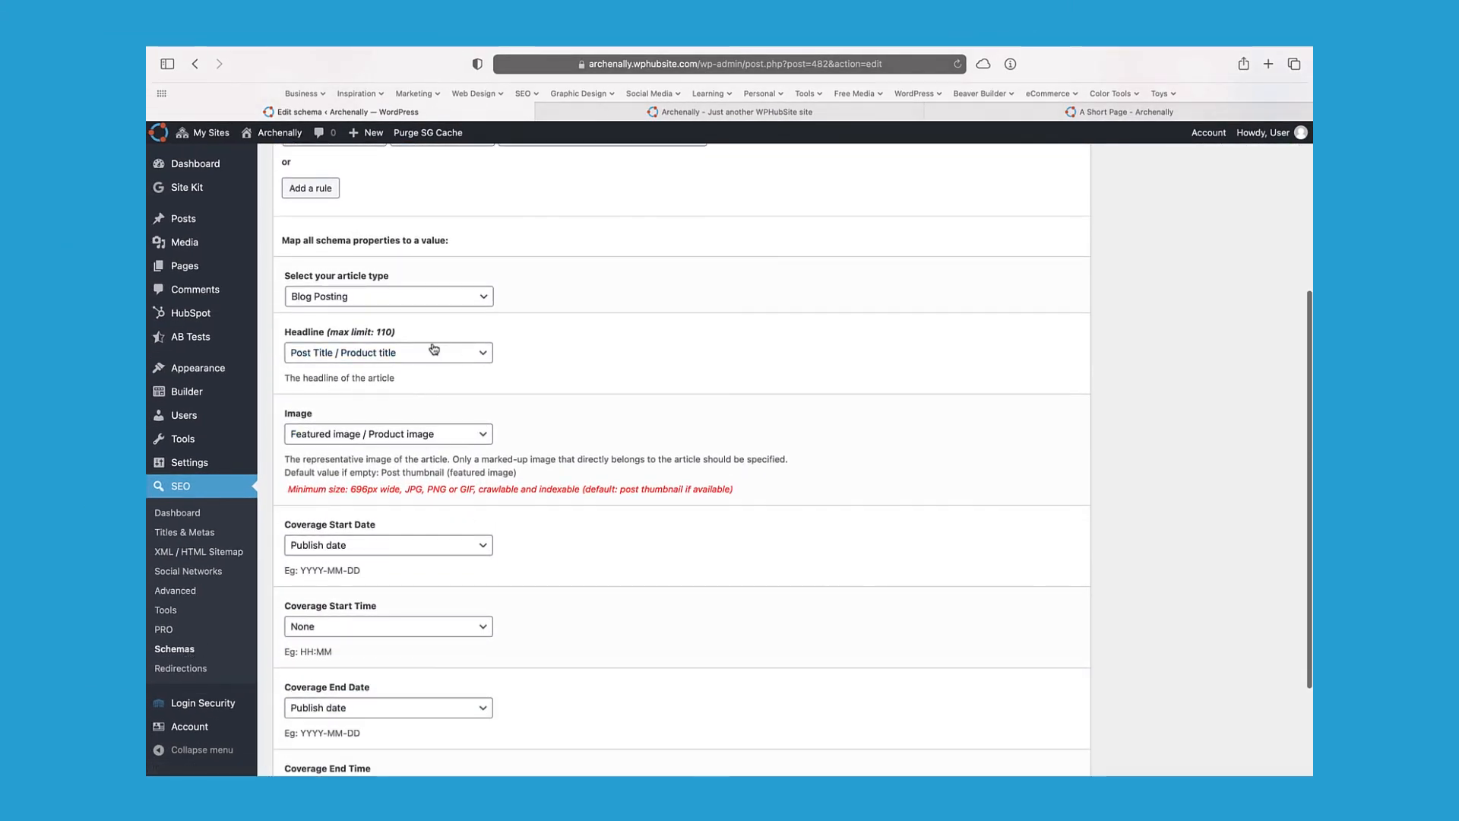
click(180, 650)
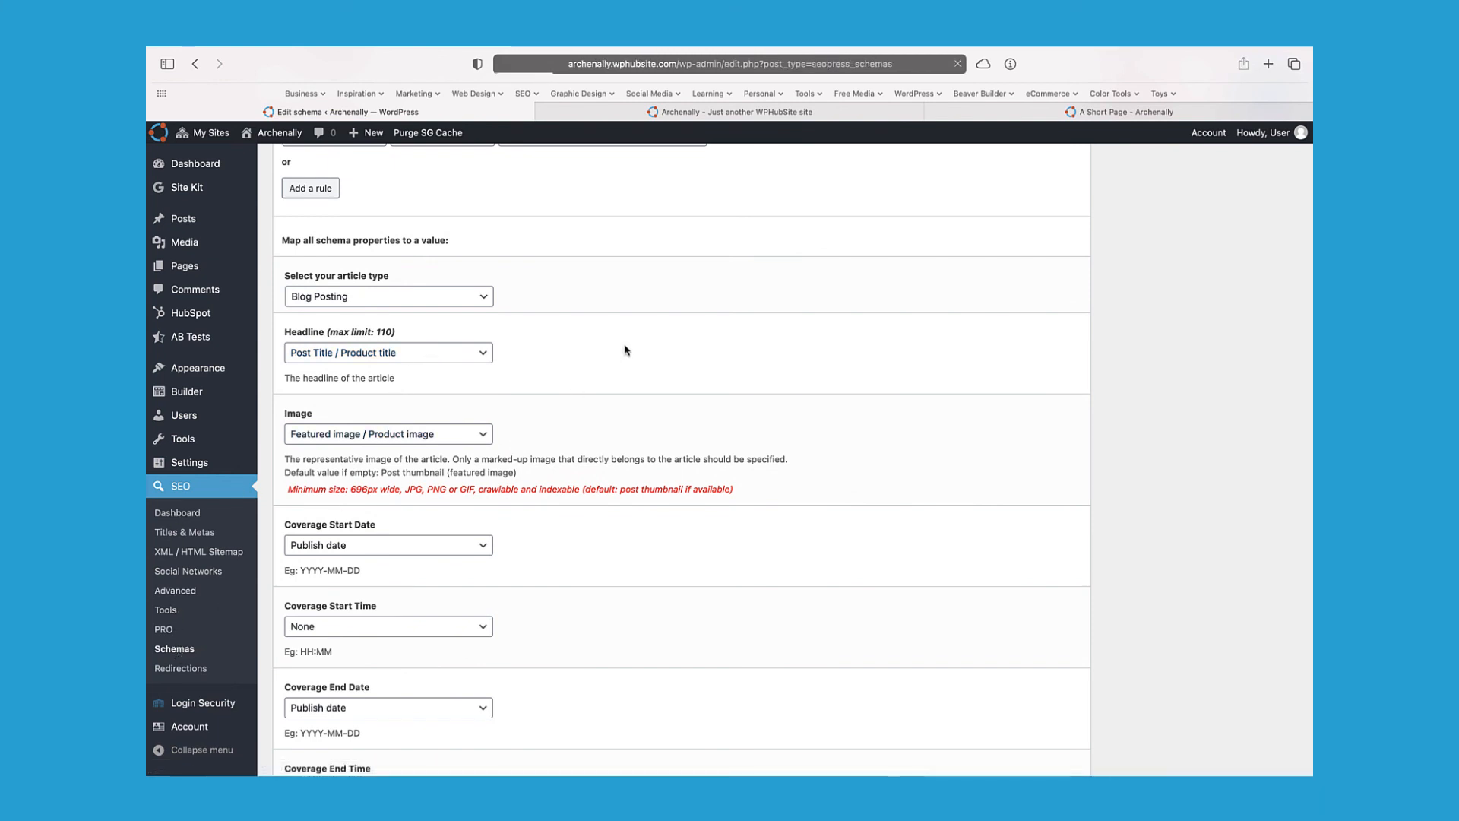